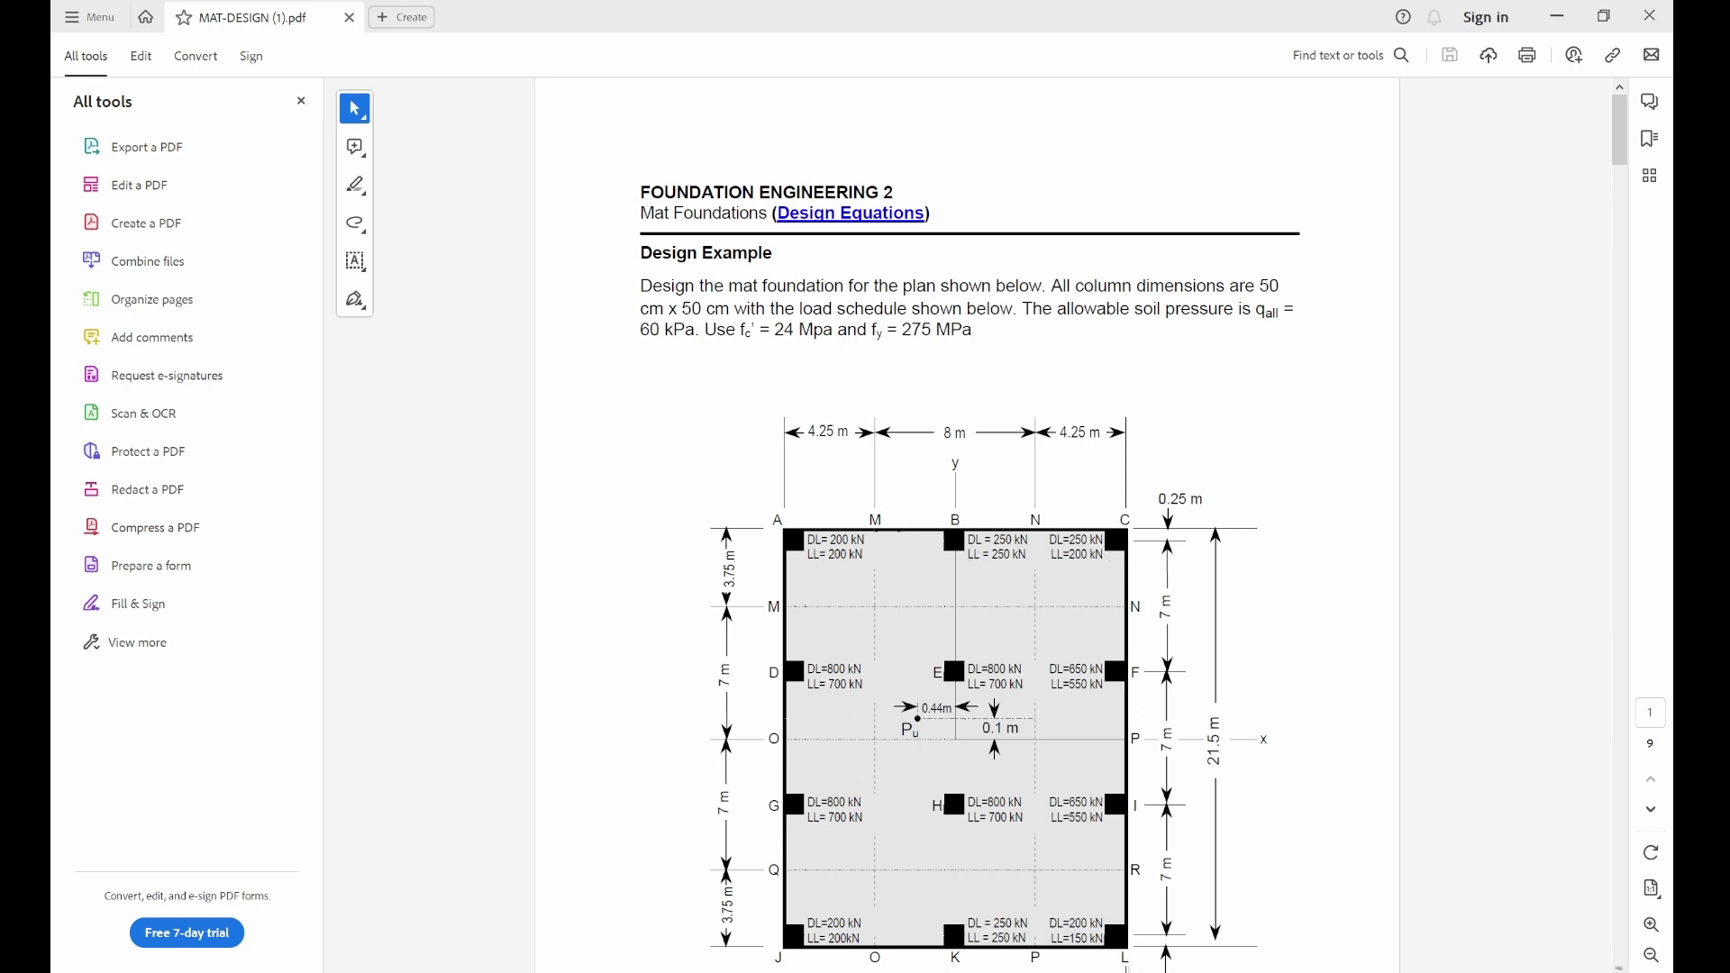
- Switch to ETABS, display the tabulated Fz base reactions for the Dead case, and compare them with the PDF load schedule
key(alt+Tab)
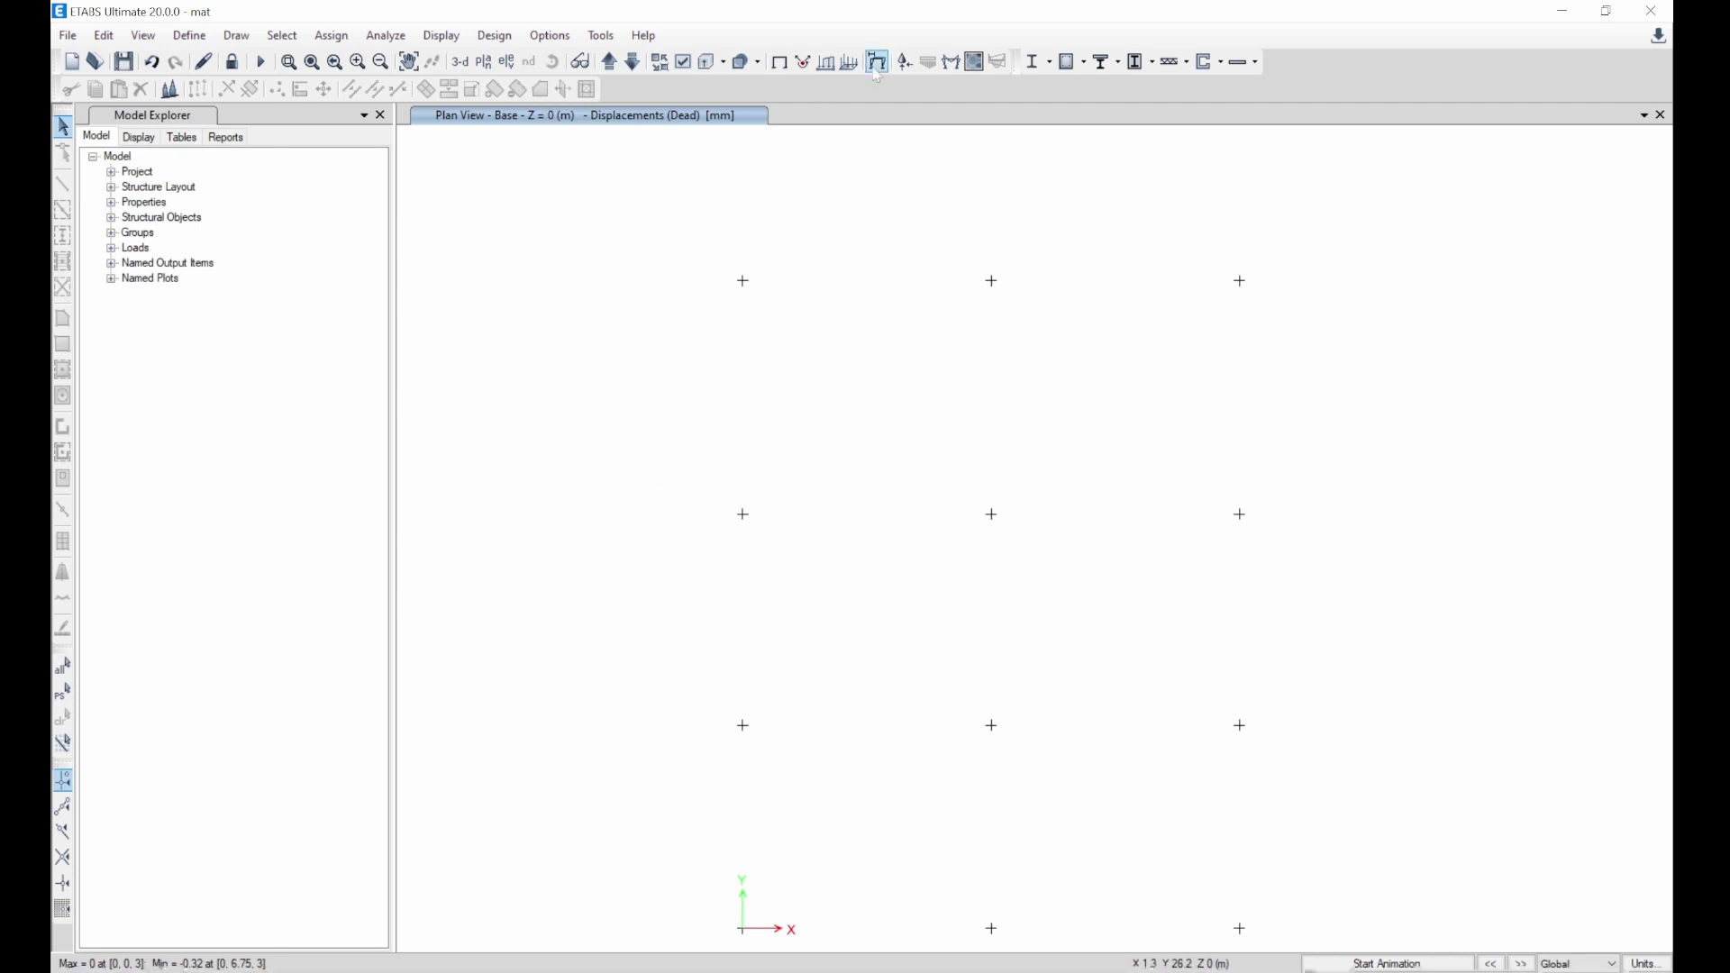
click(906, 62)
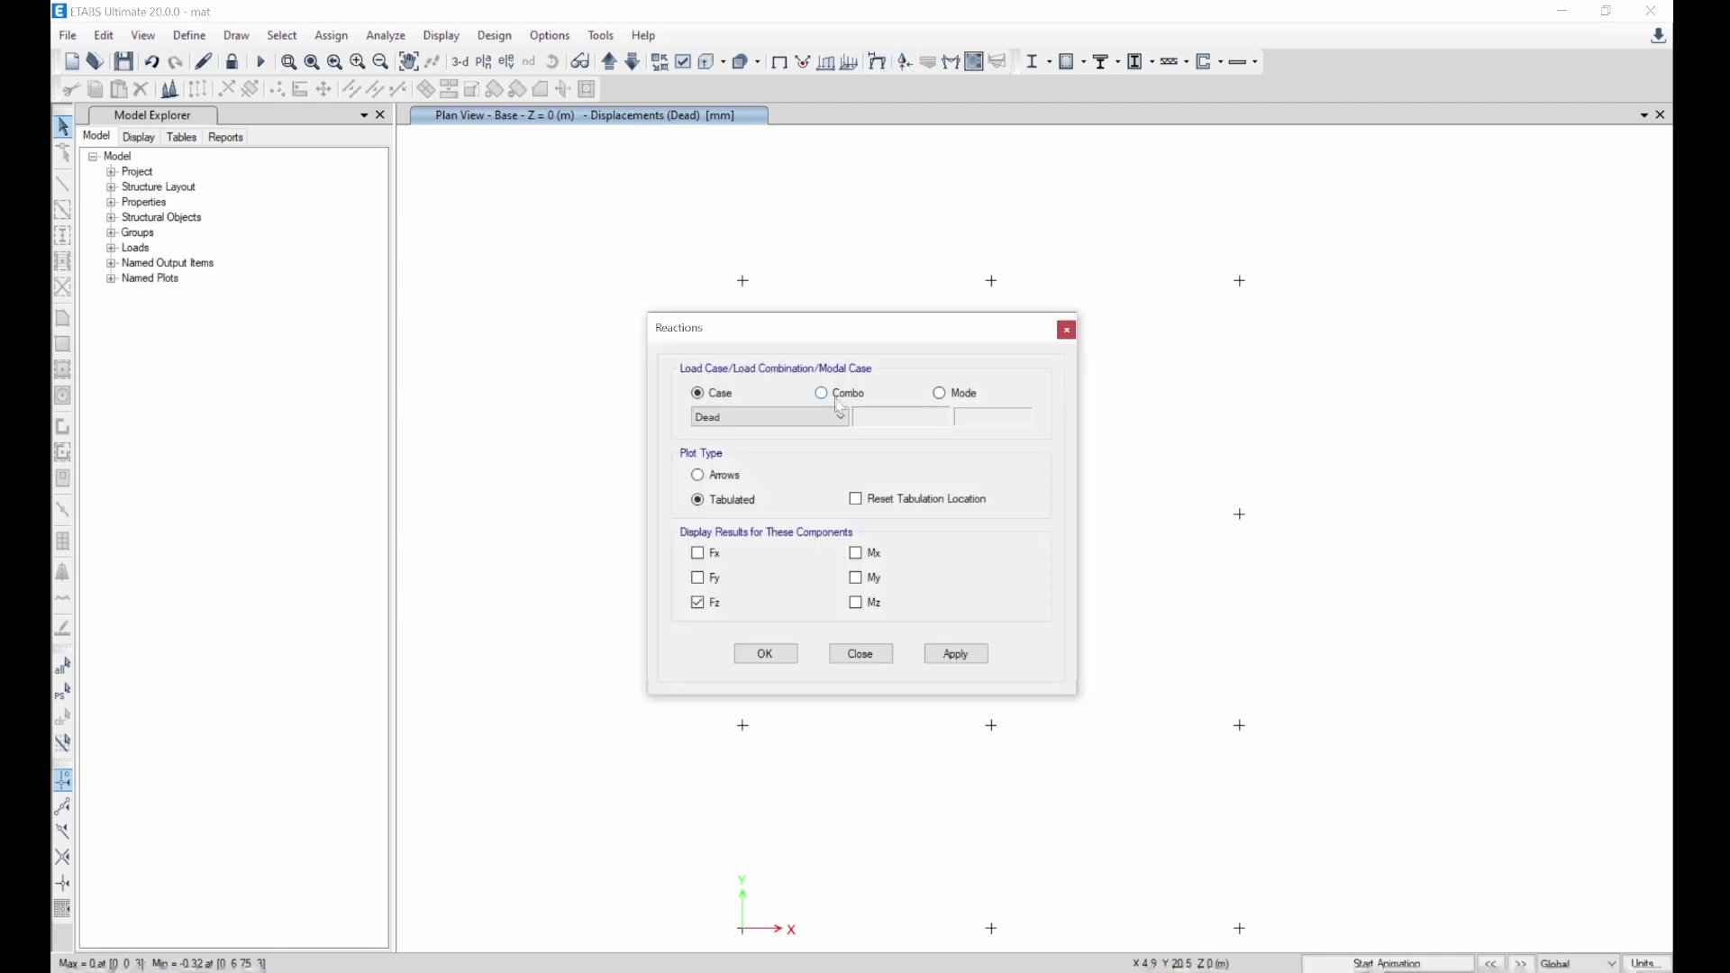
click(953, 655)
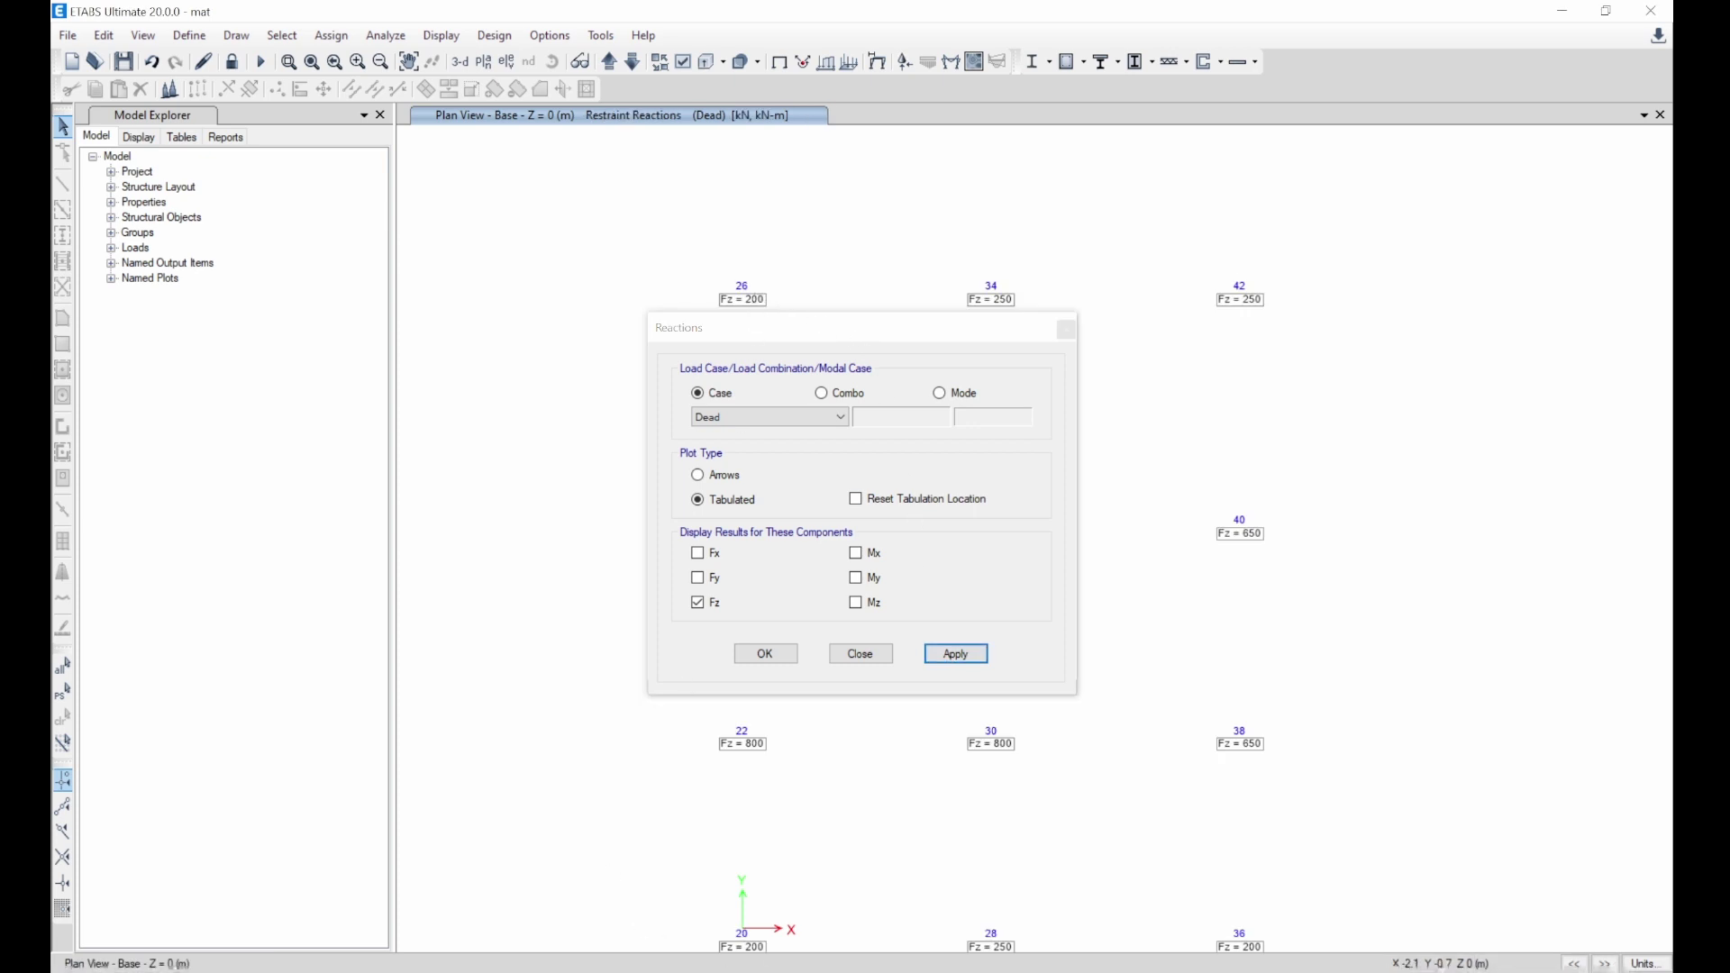
key(alt+Tab)
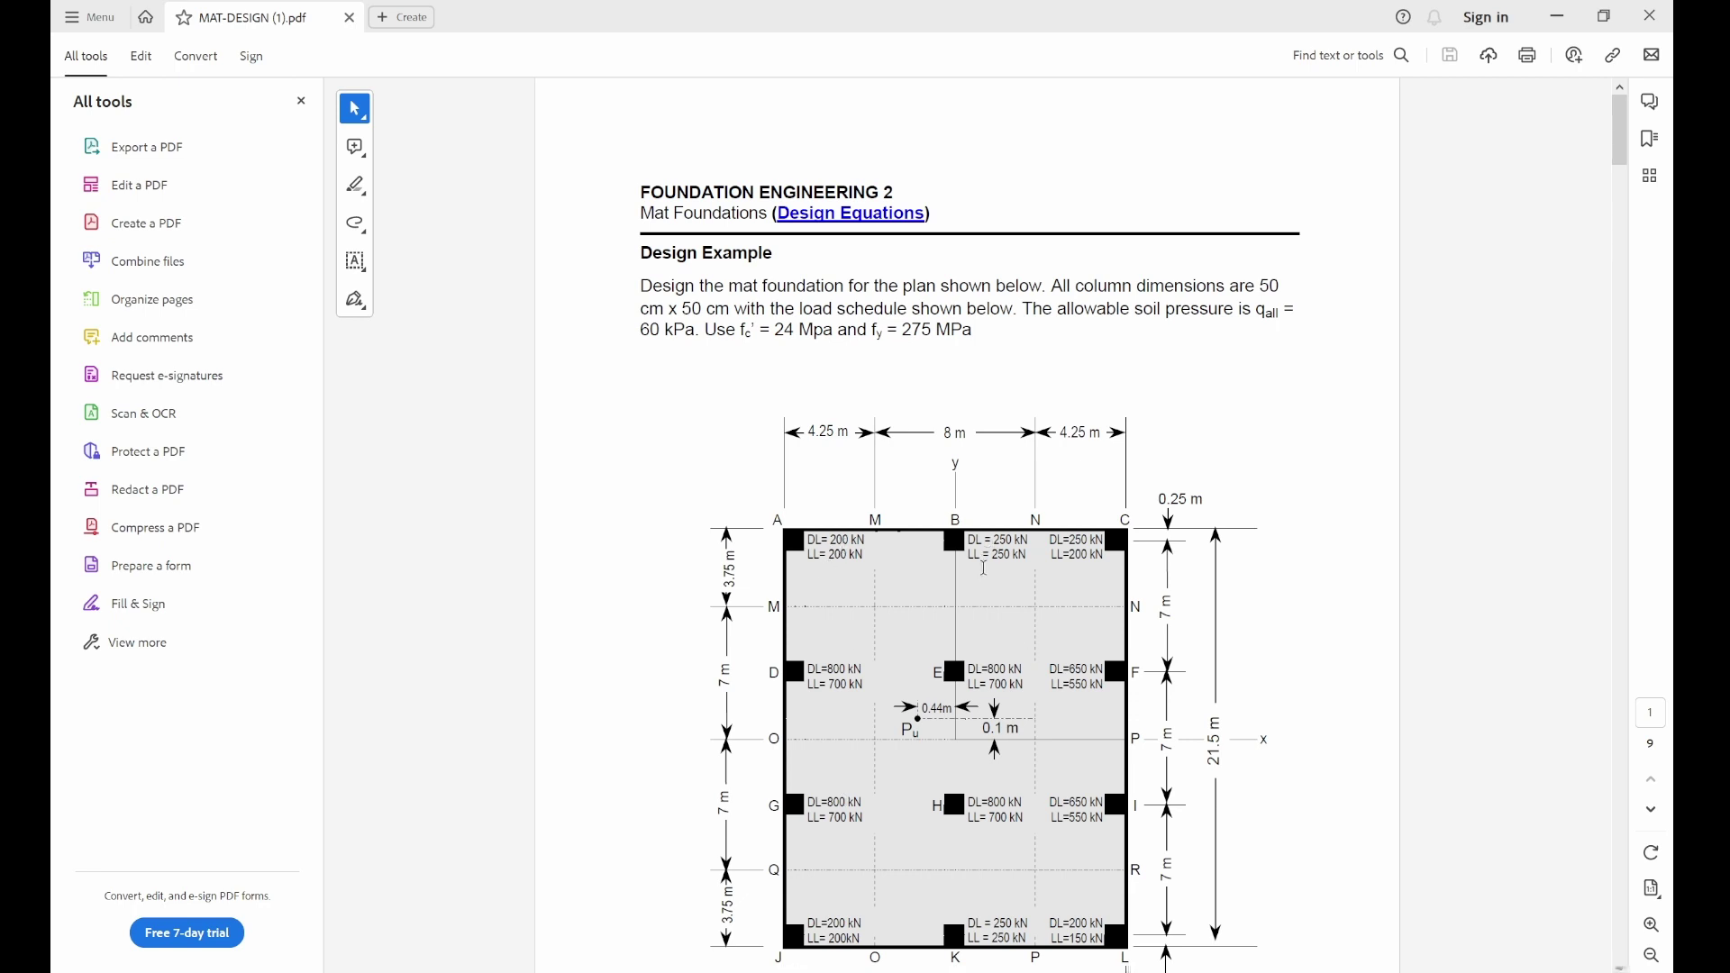
- Return to ETABS, display the tabulated Fz base reactions for the Live case, and compare them with the PDF load schedule
key(alt+Tab)
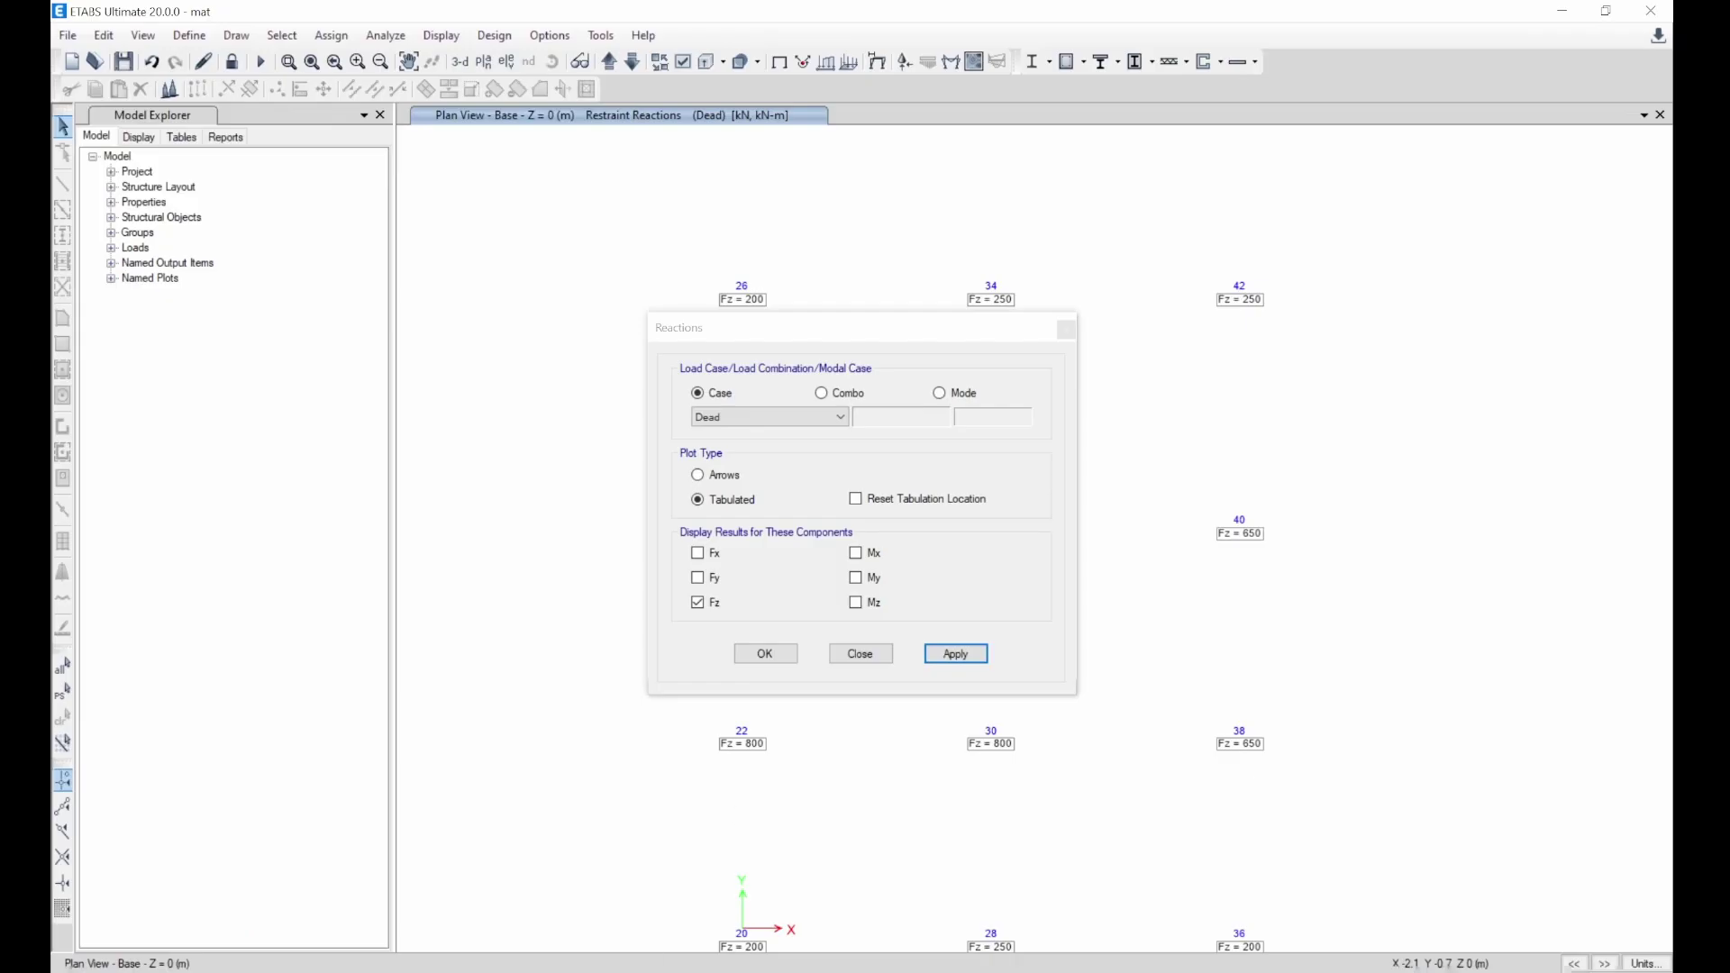
click(811, 417)
click(780, 448)
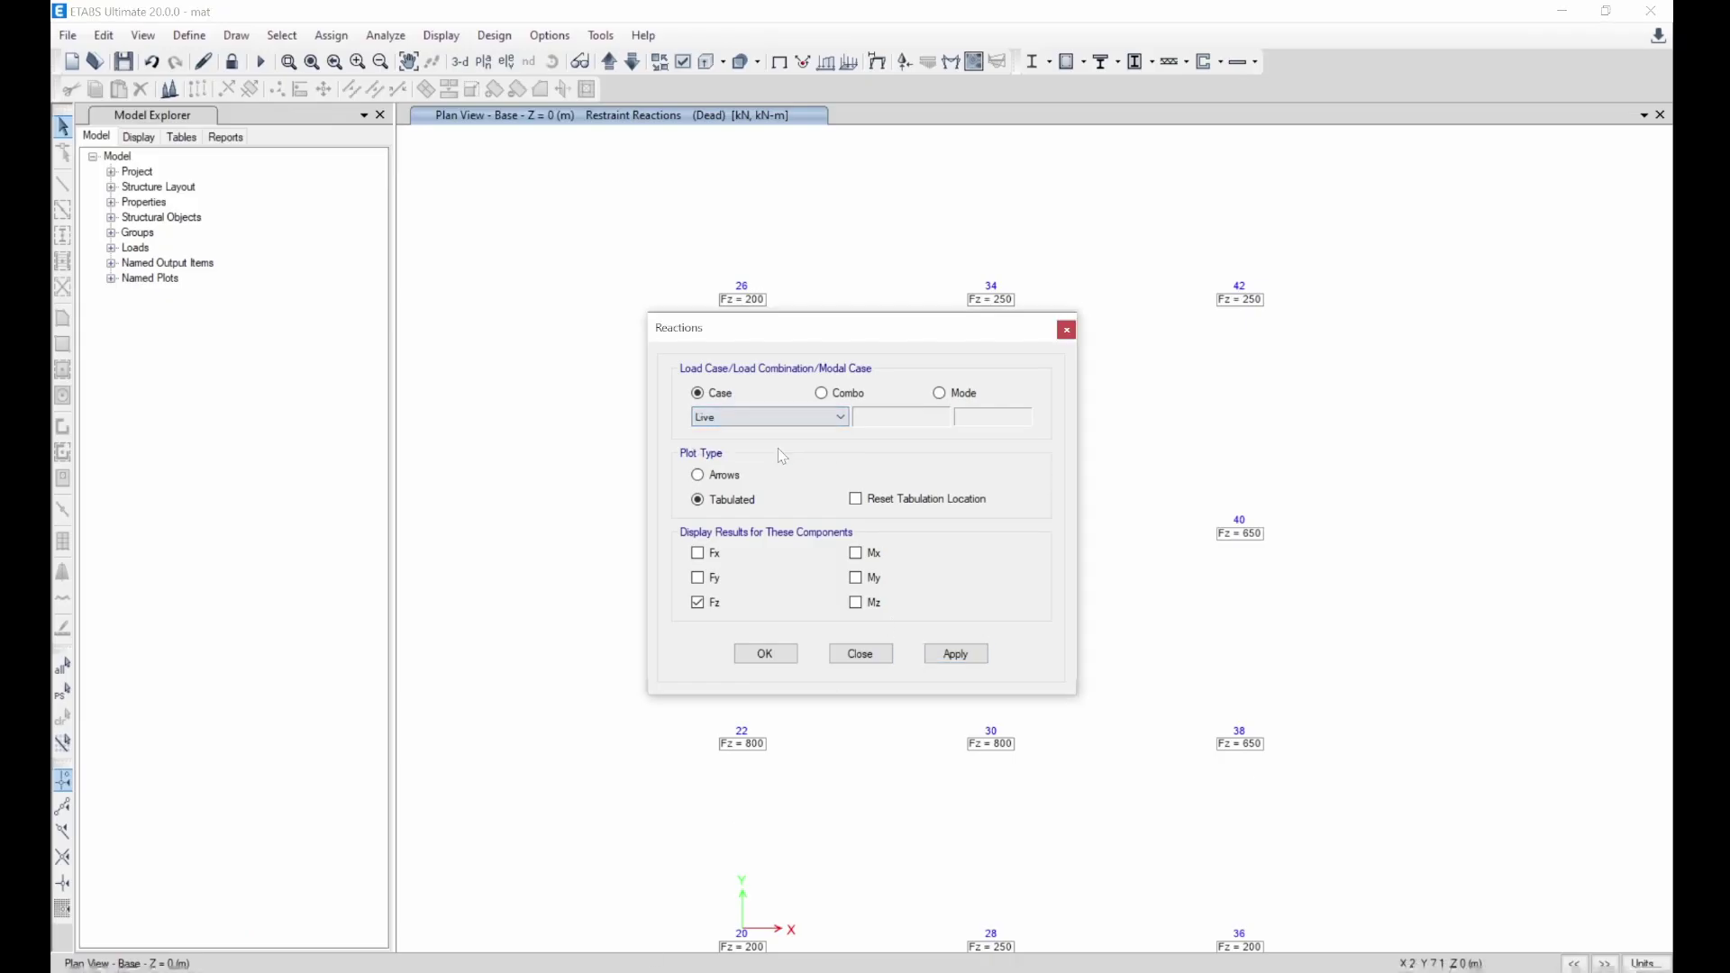
click(955, 652)
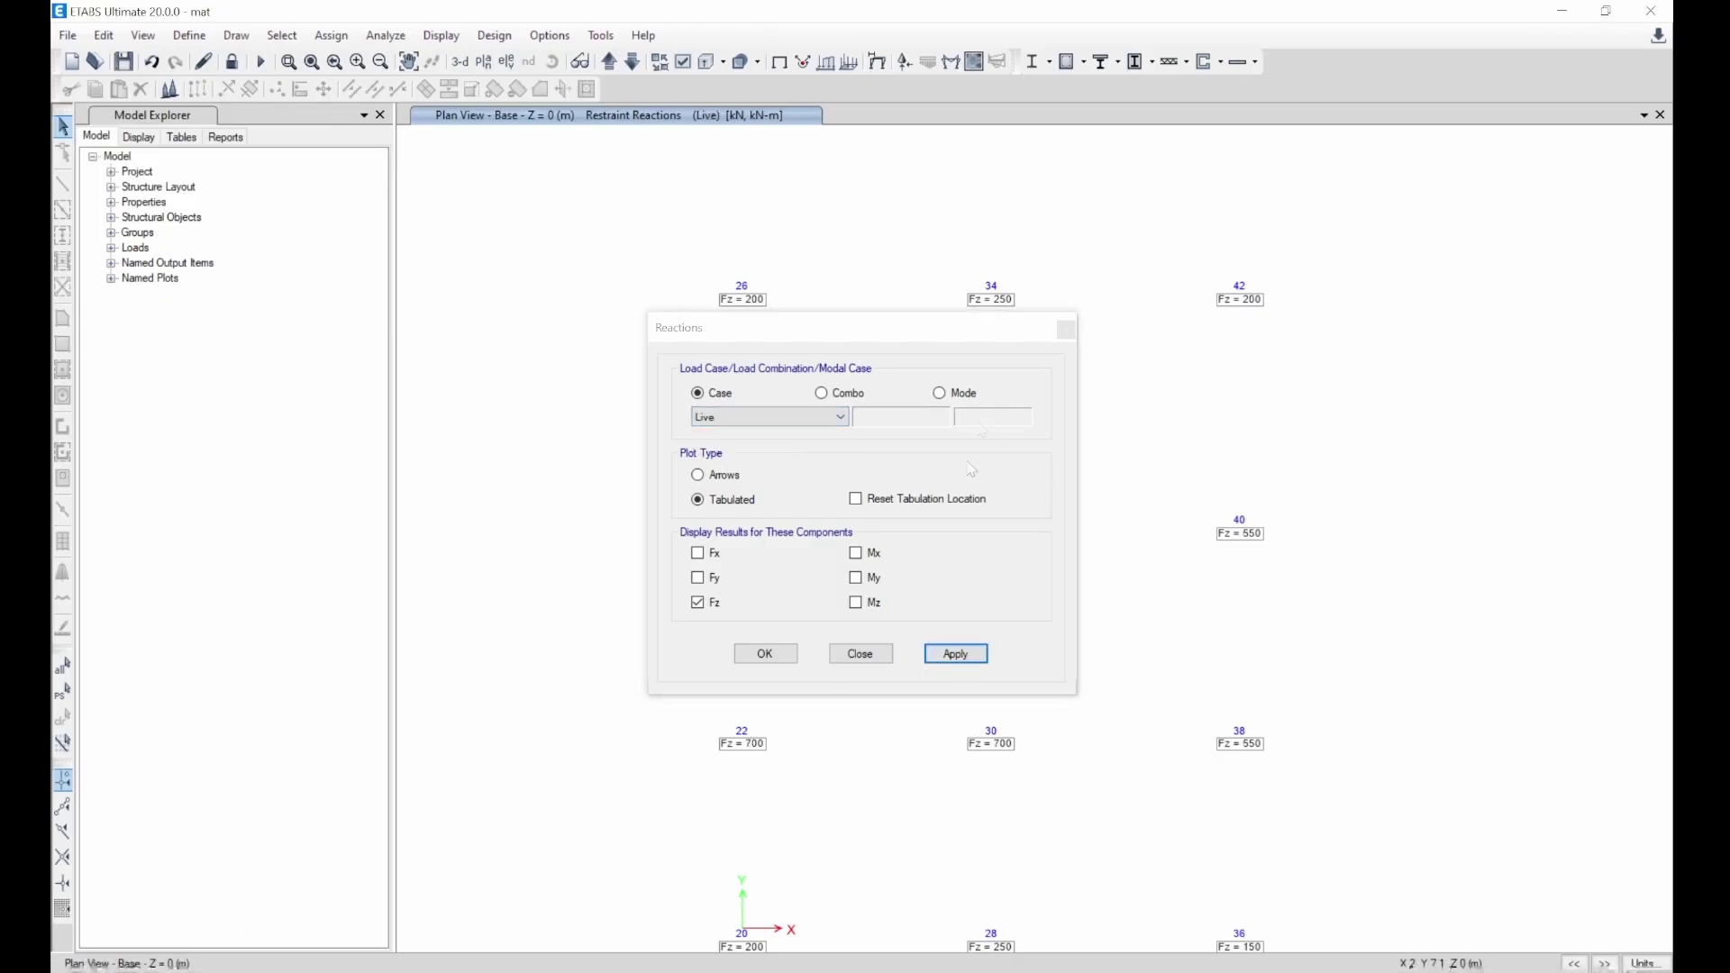
click(955, 654)
key(alt+Tab)
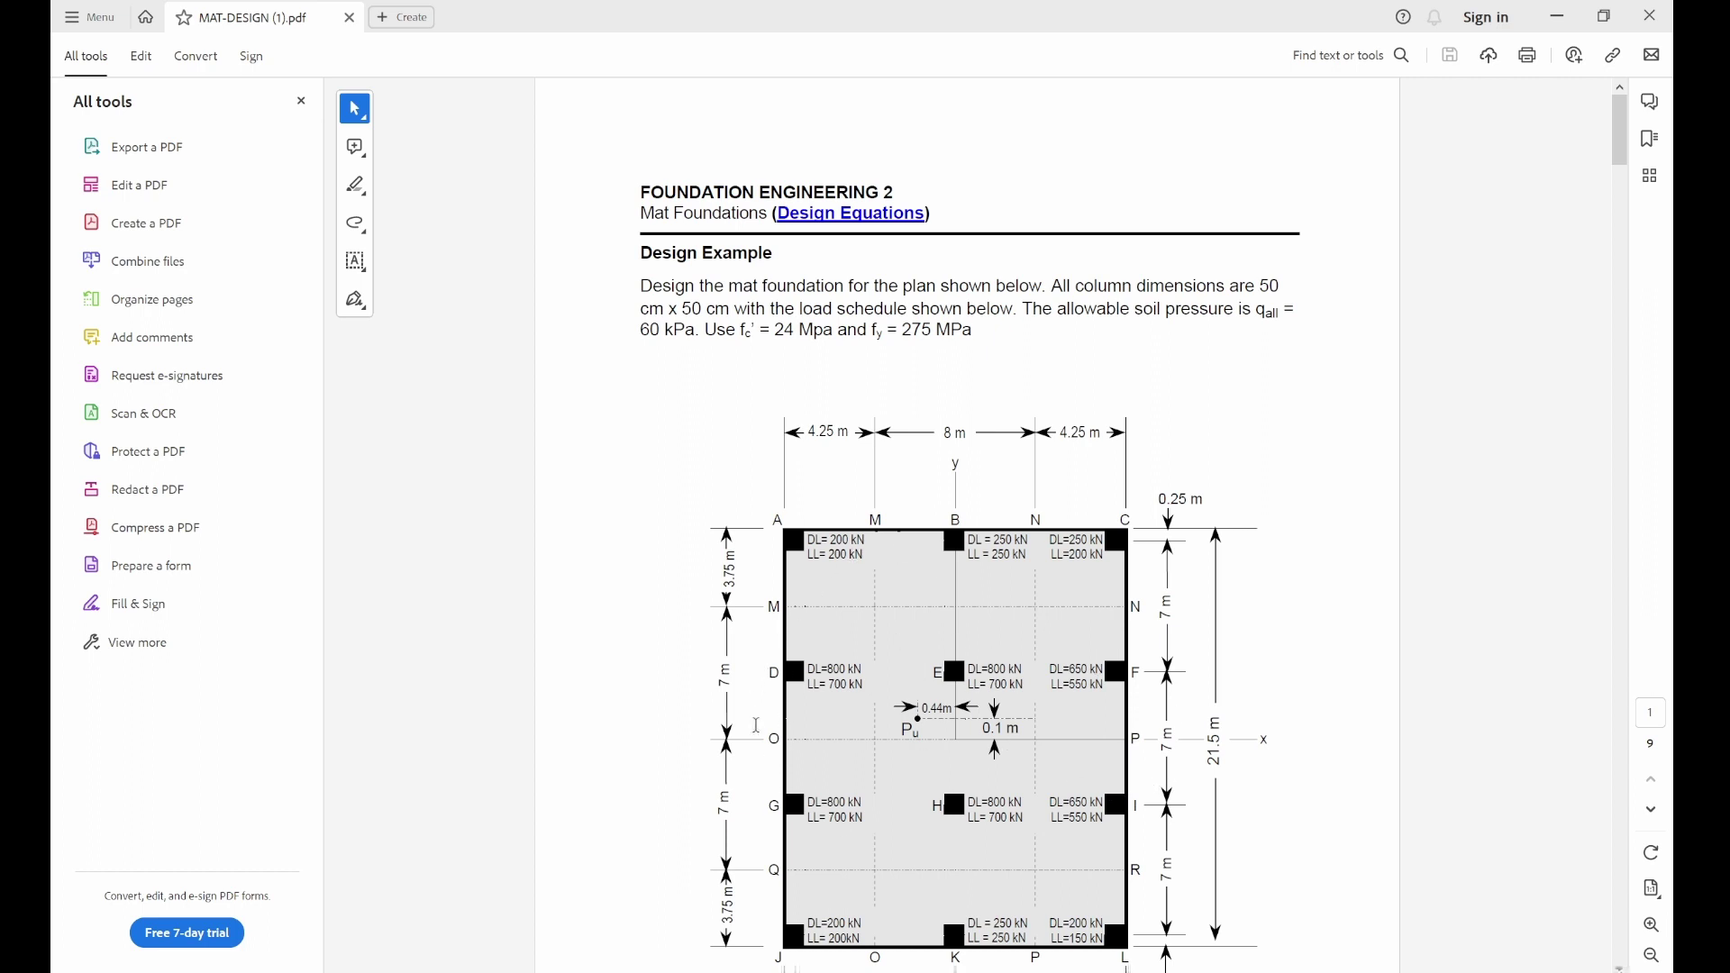
key(alt+Tab)
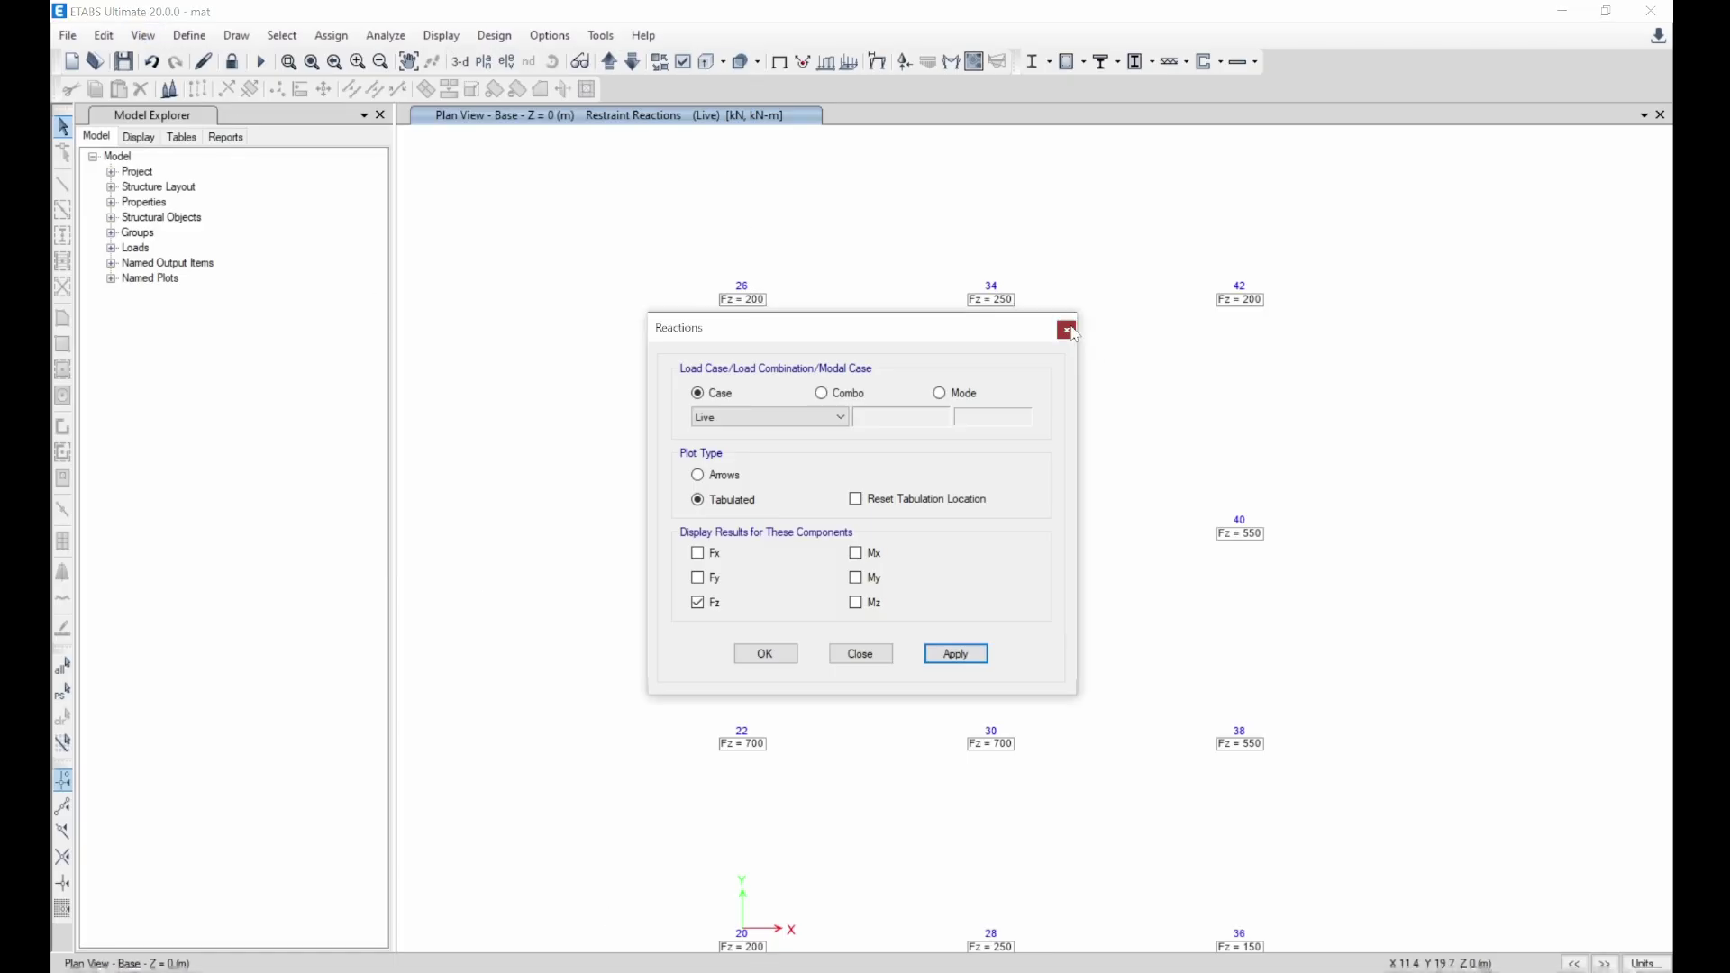
click(1066, 329)
- Start exporting the Base story as a SAFE V12 .f2k file, including floor loads and loads from above
click(67, 35)
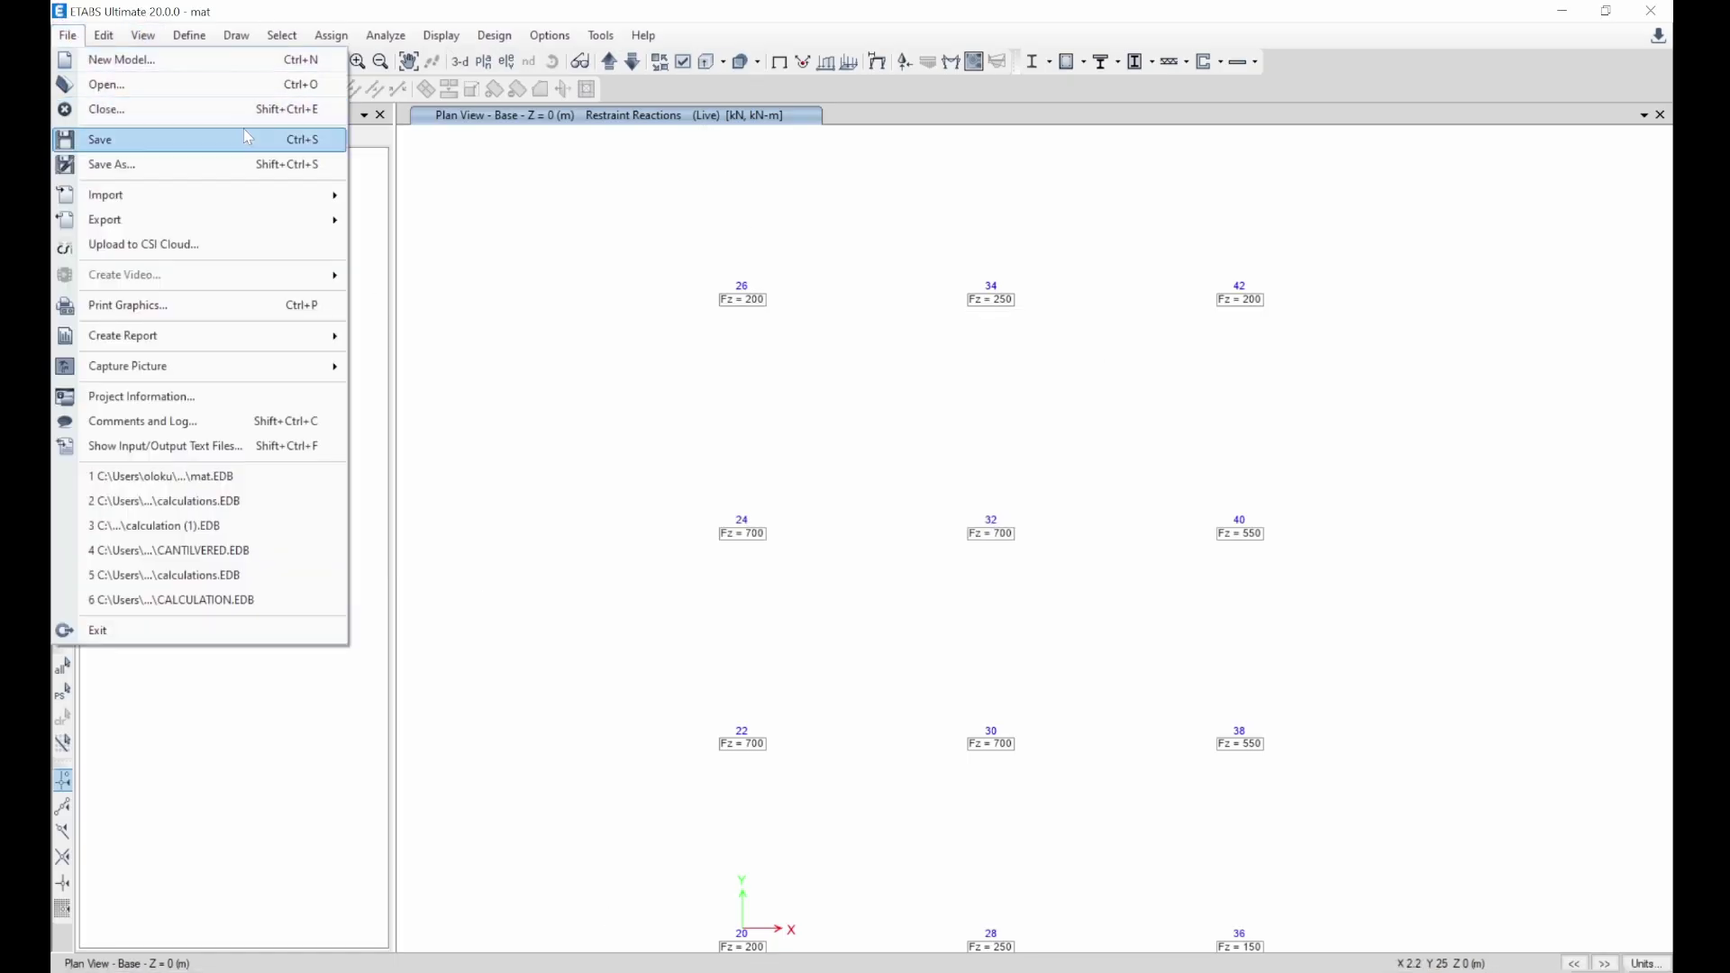
mouse_move(315, 222)
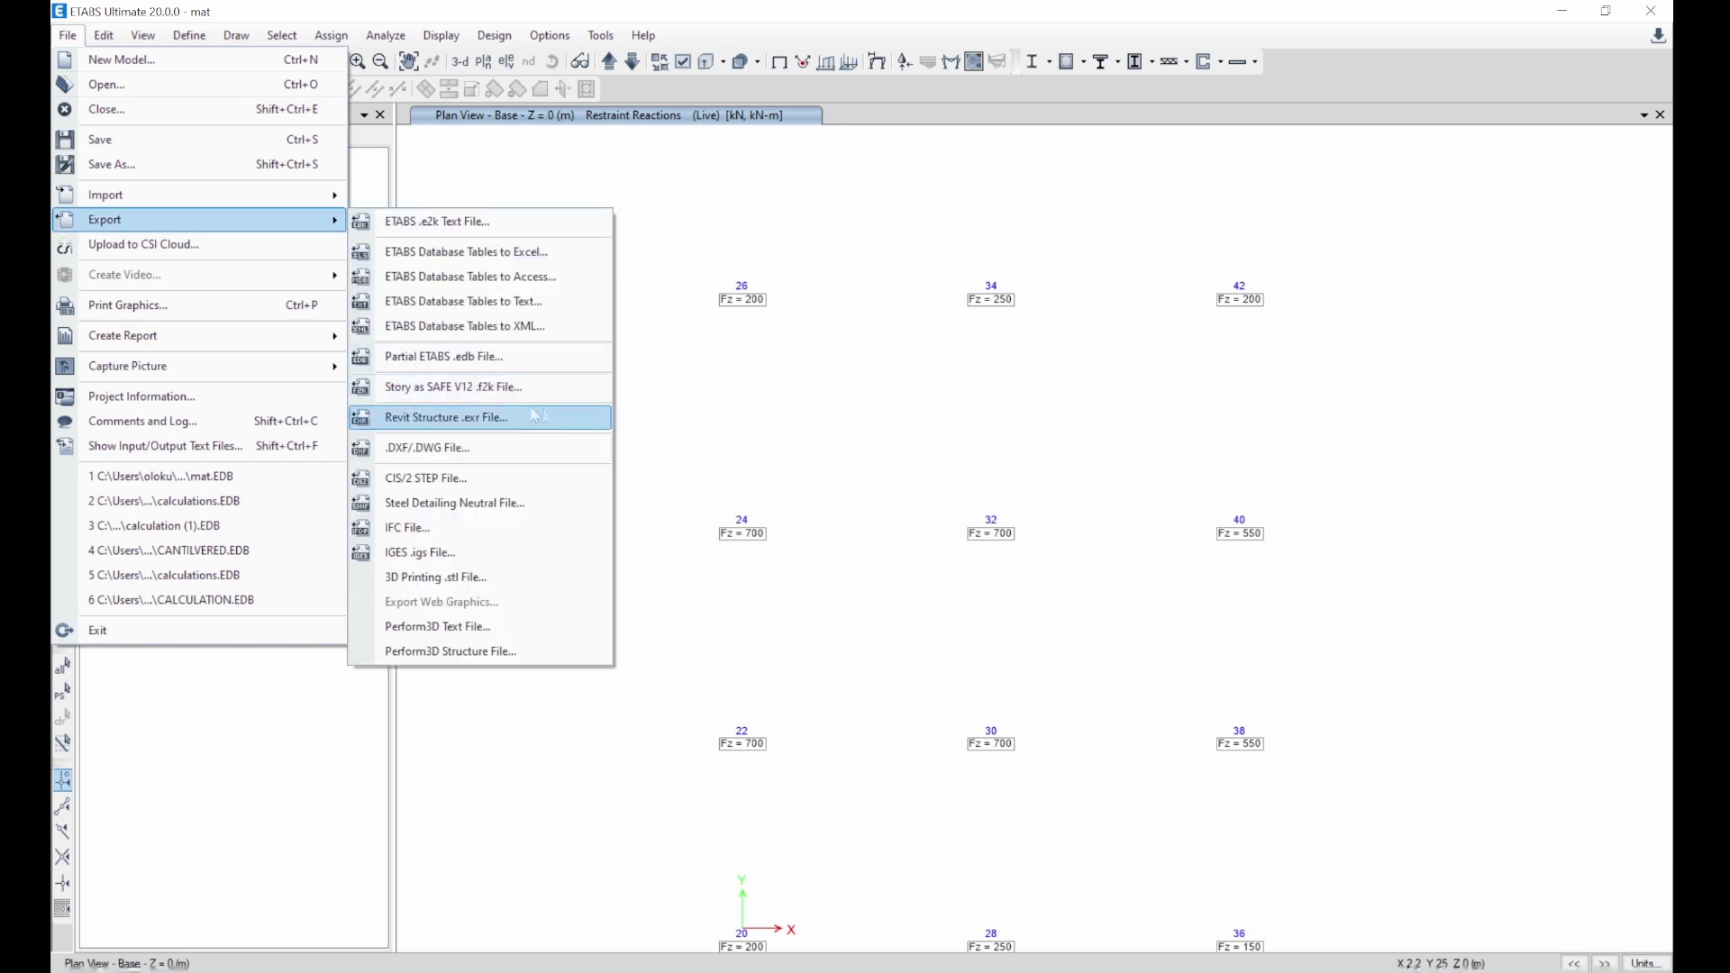
click(495, 389)
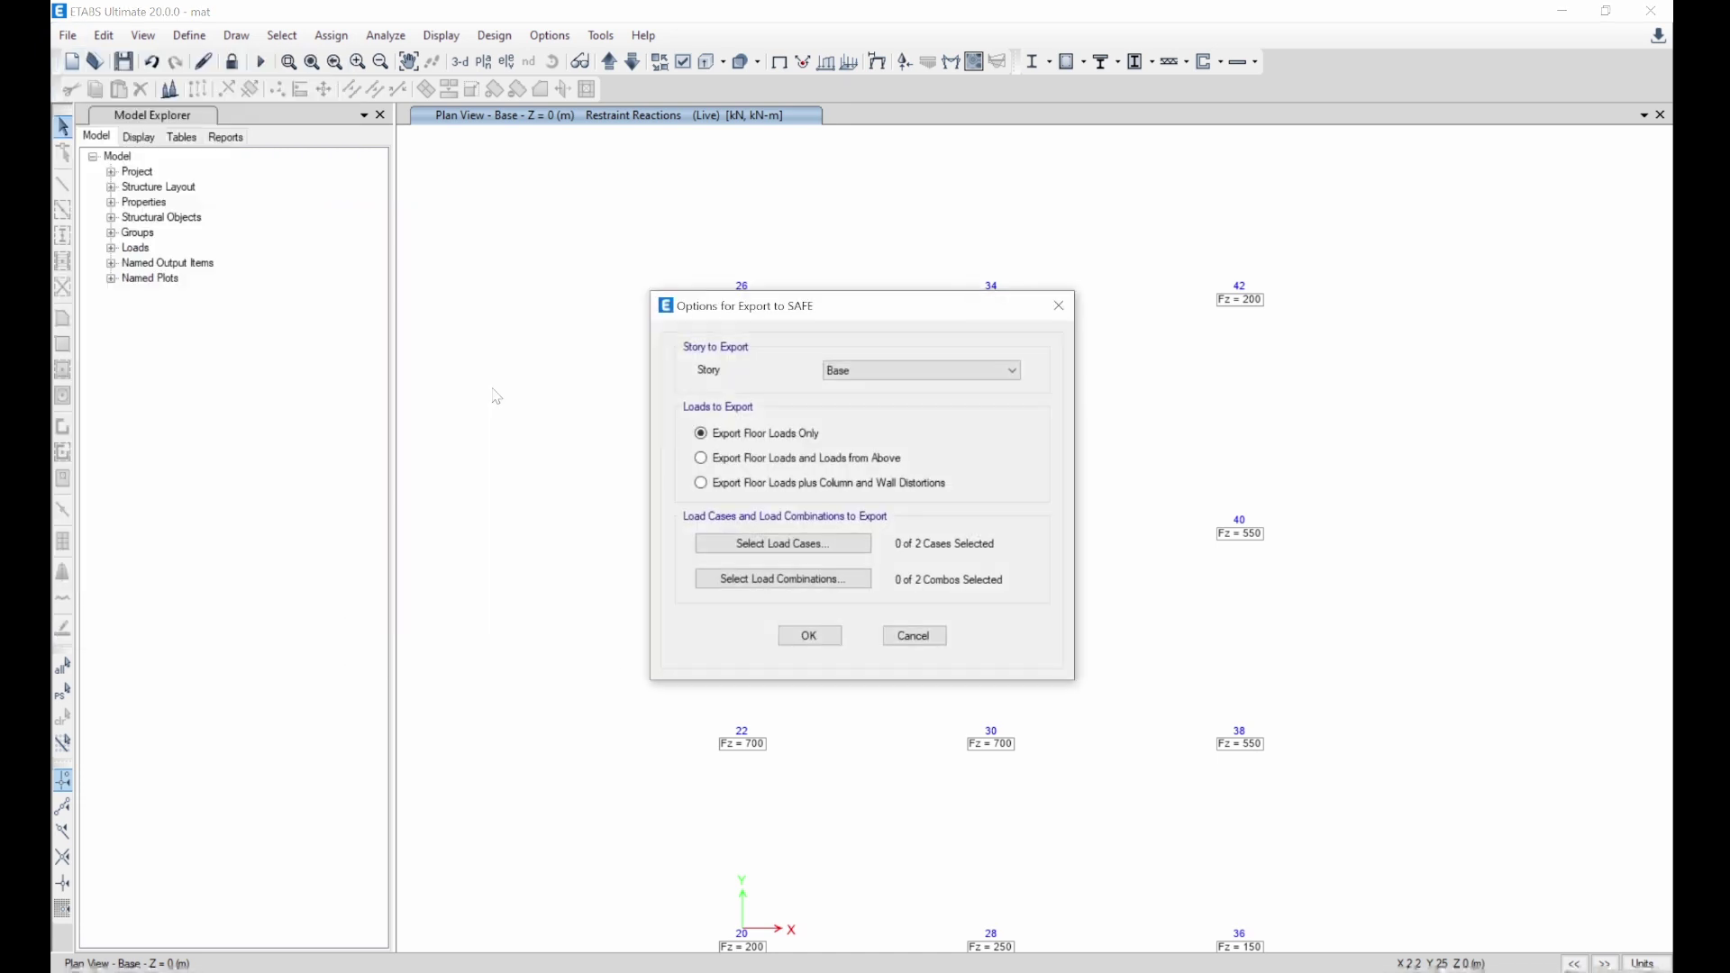
click(872, 377)
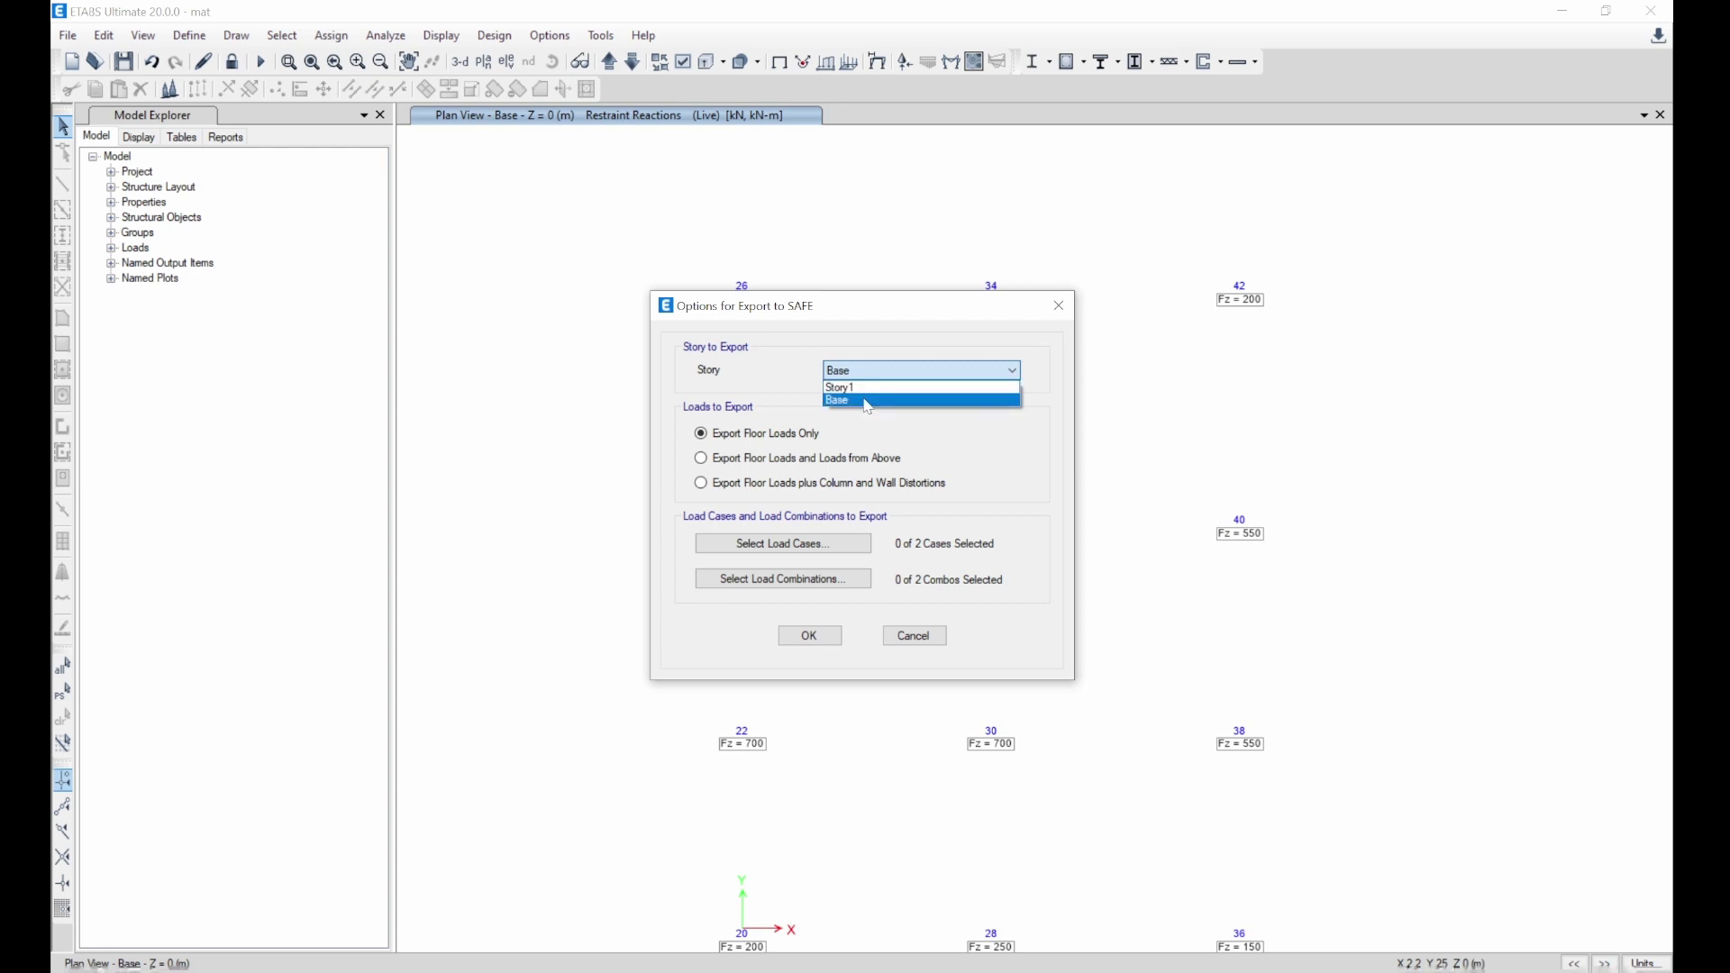
click(869, 397)
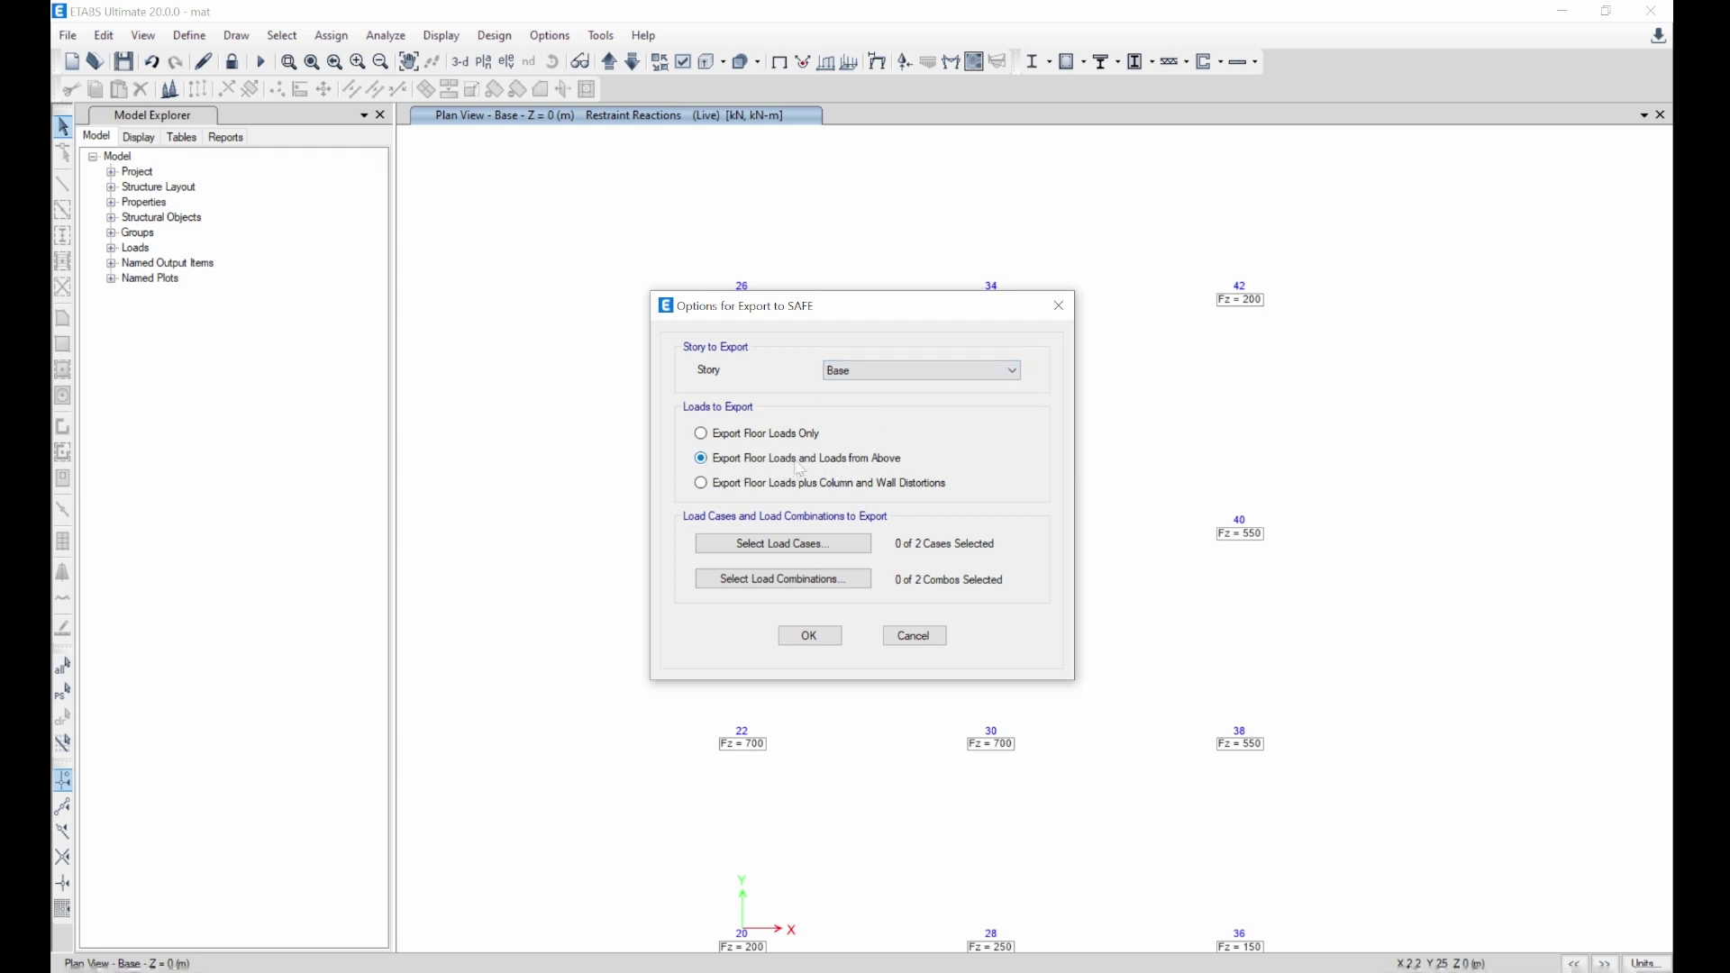
- Include all load cases in the SAFE export
click(831, 554)
drag(769, 381, 764, 402)
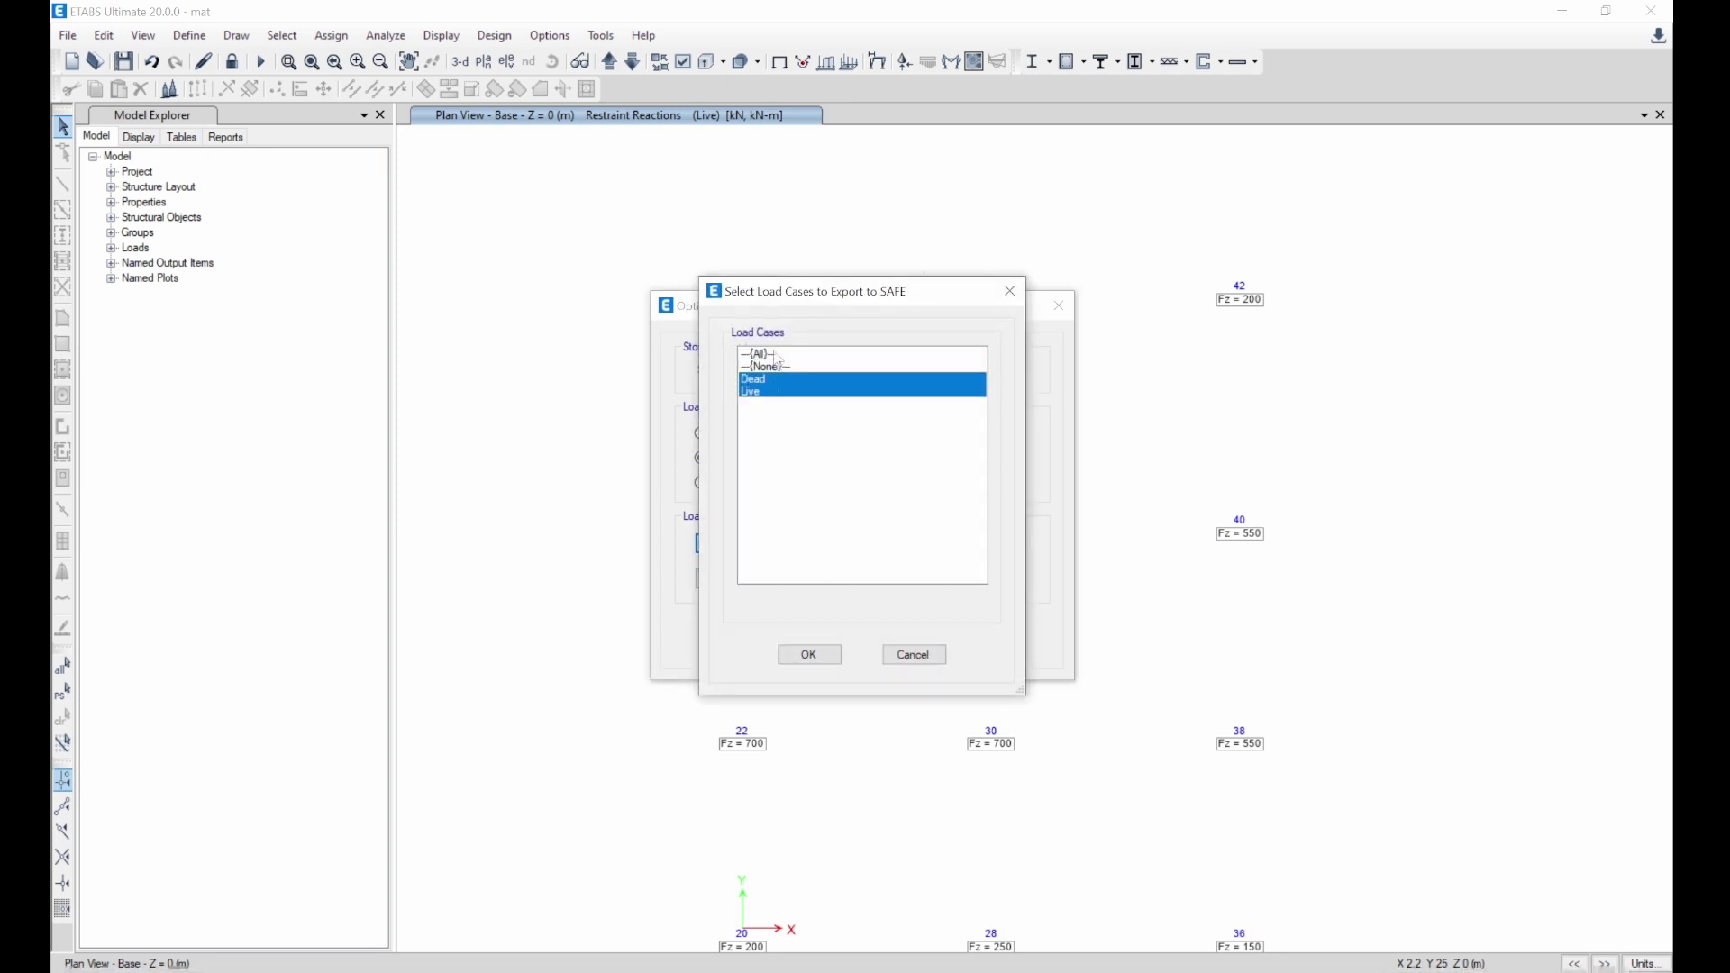
click(766, 354)
click(809, 654)
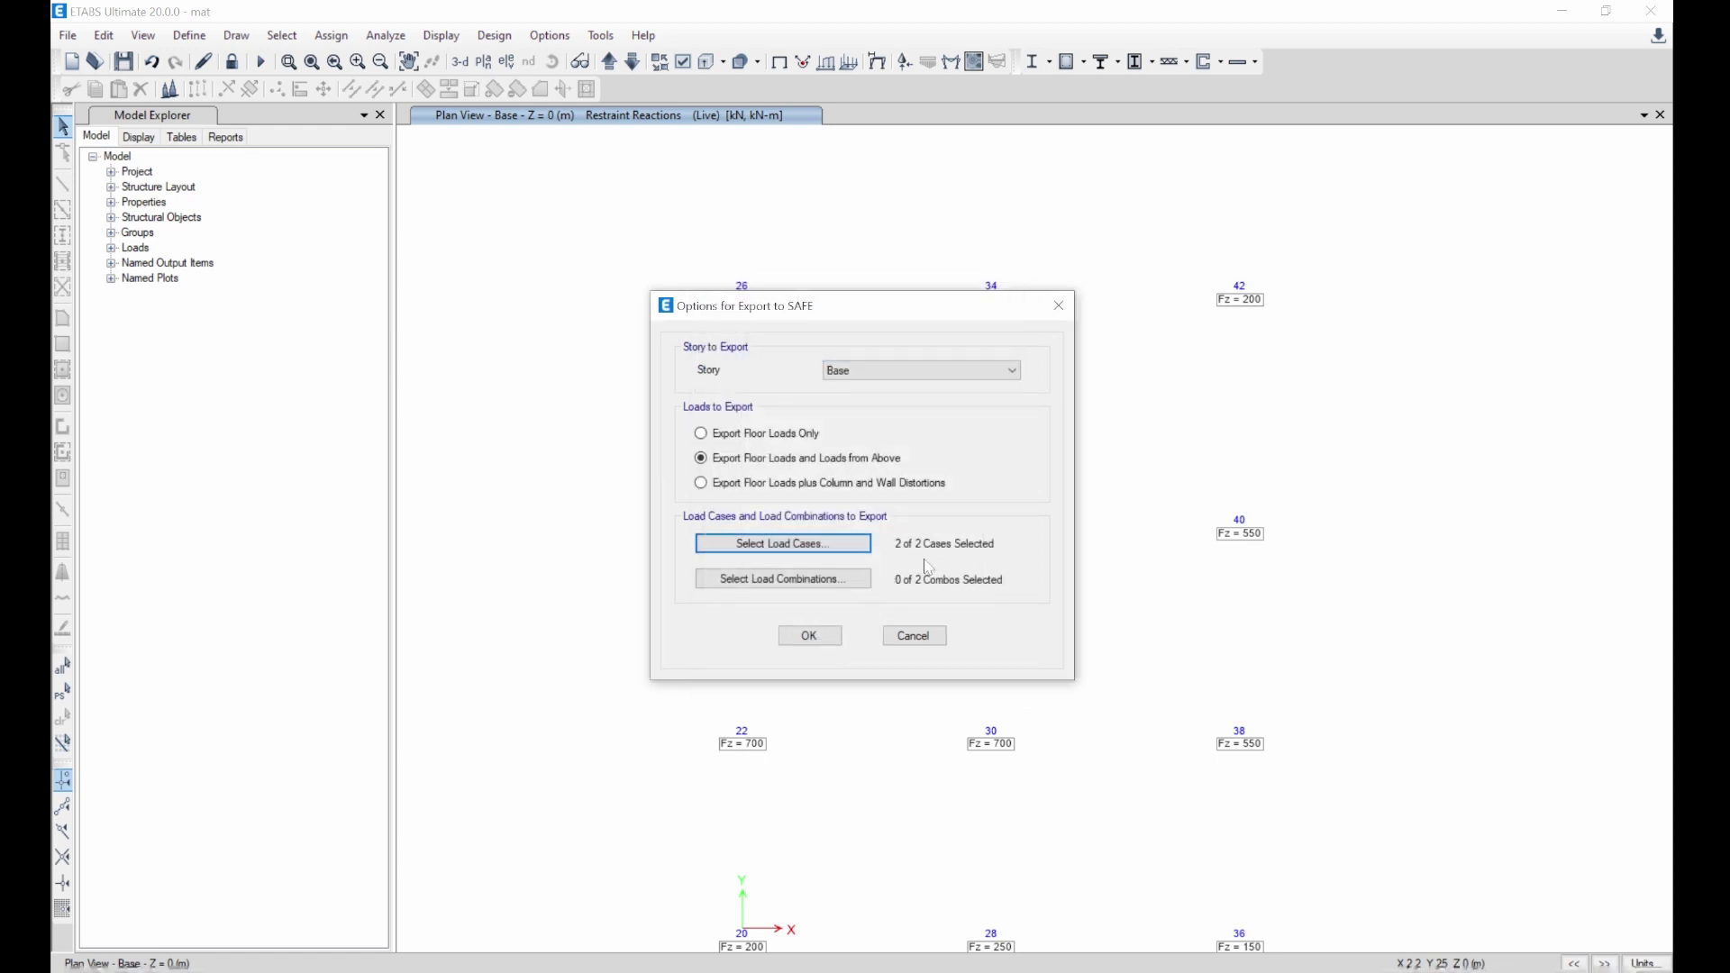
- Include all load combinations in the SAFE export
click(843, 584)
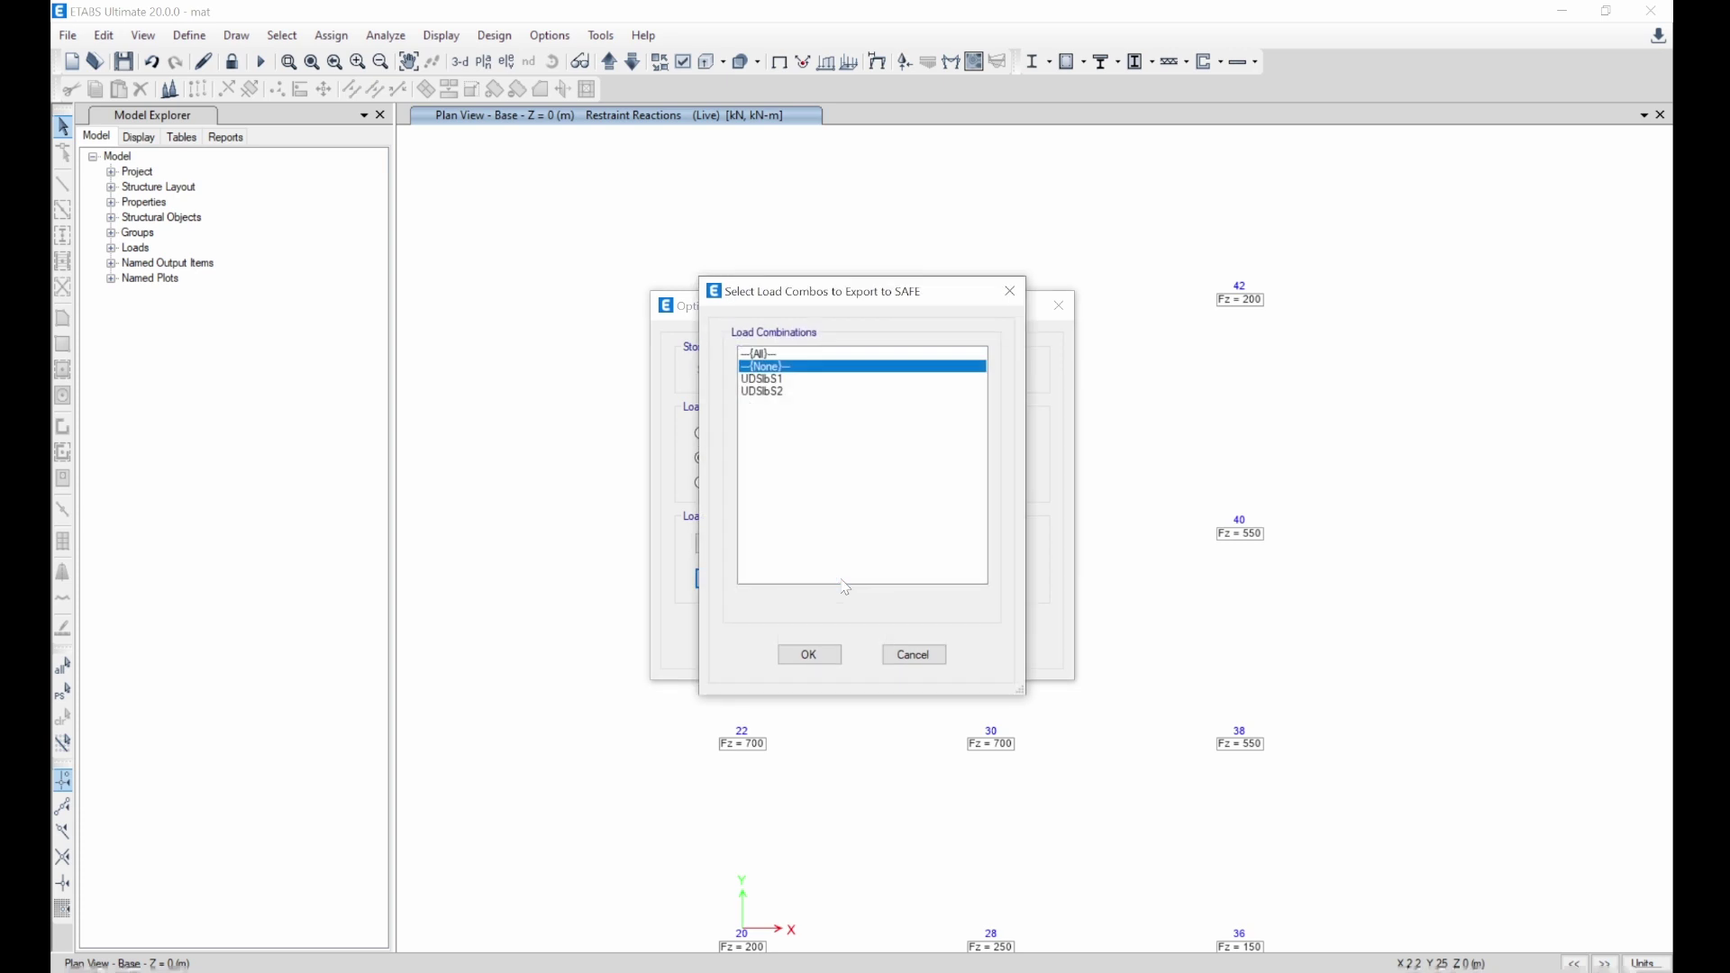
click(771, 379)
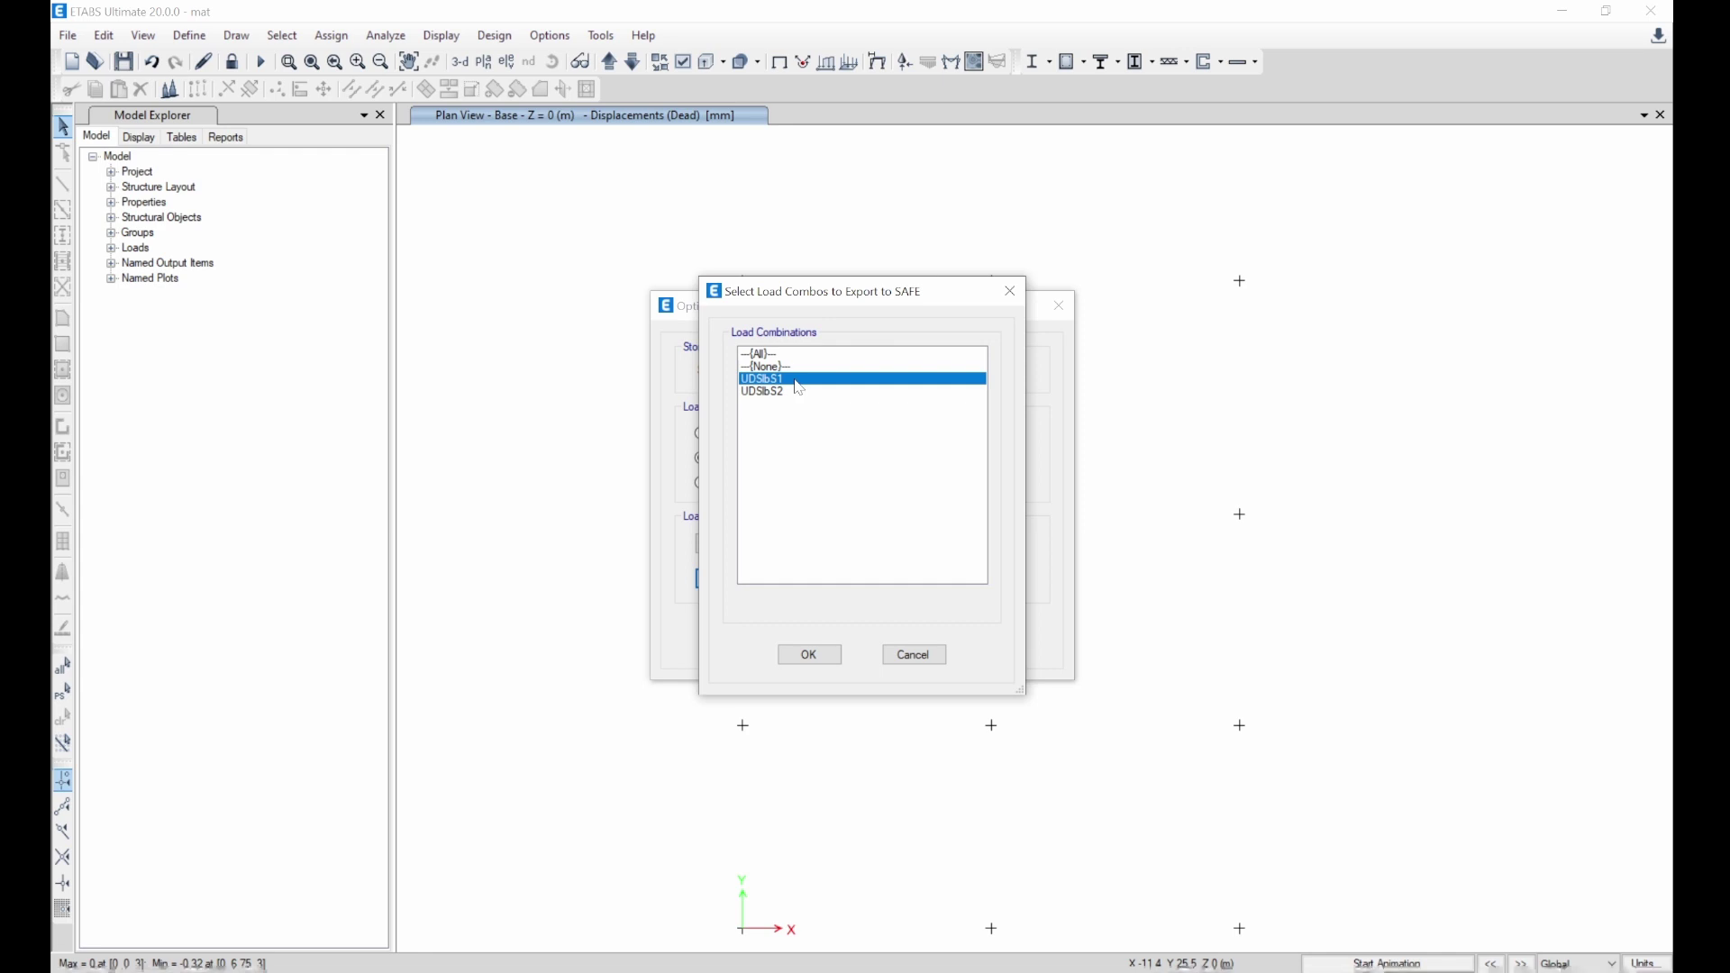
click(786, 394)
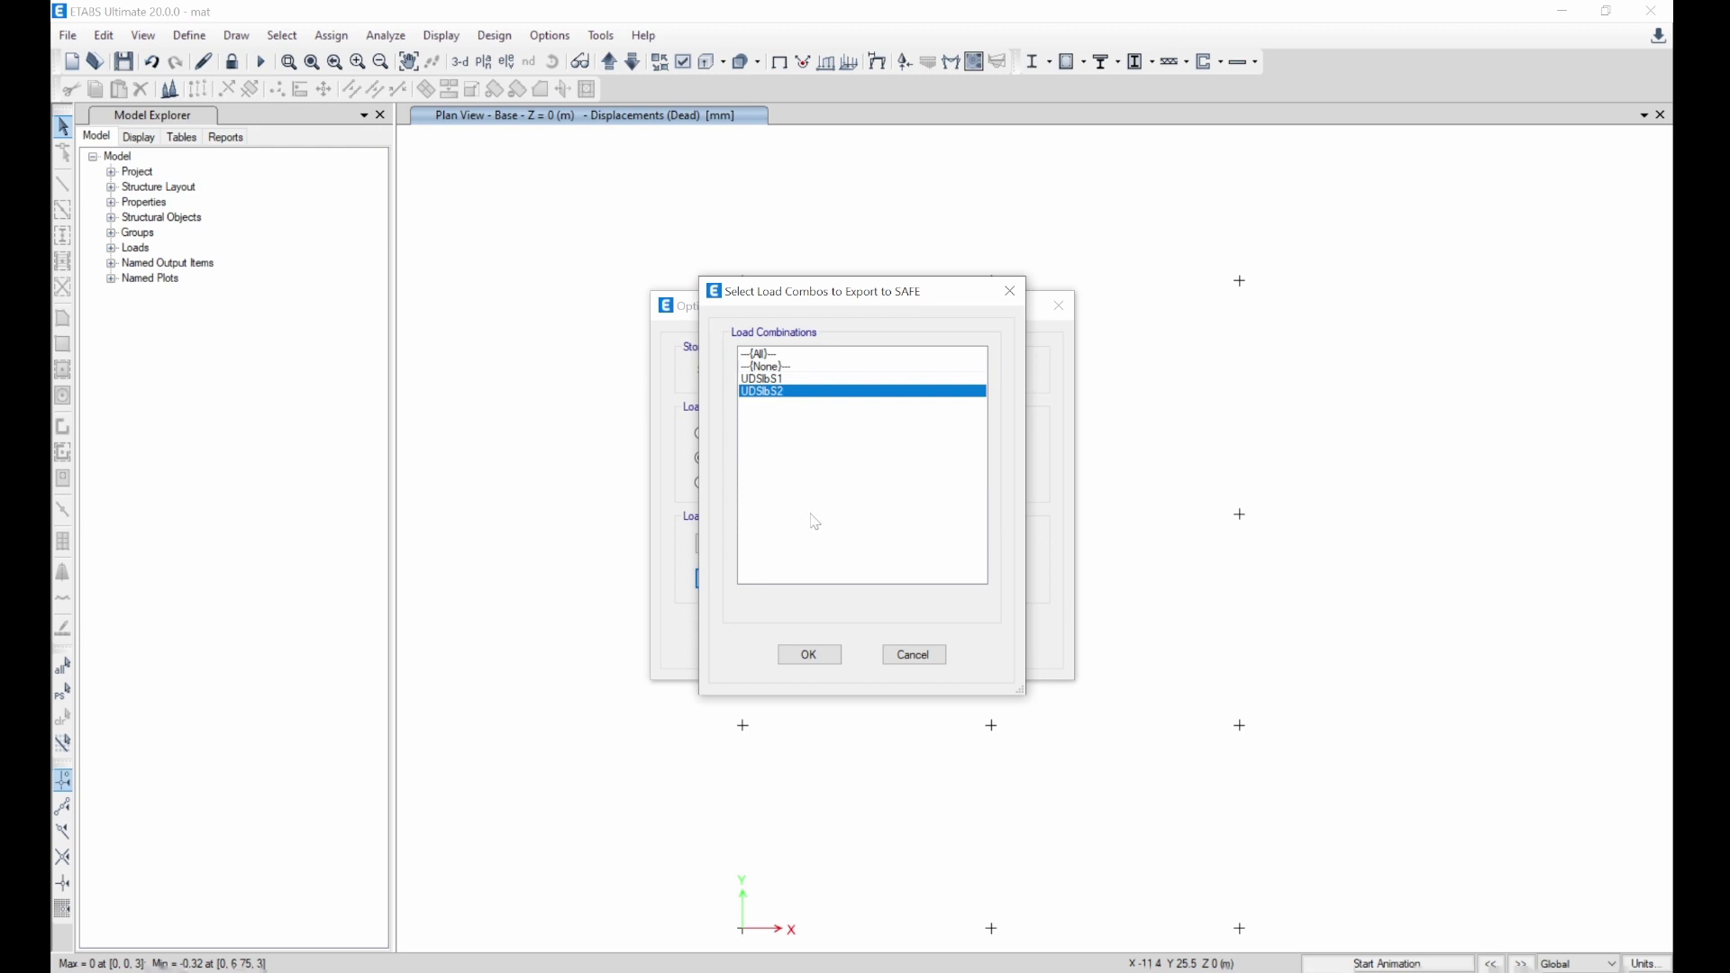
click(762, 367)
click(760, 354)
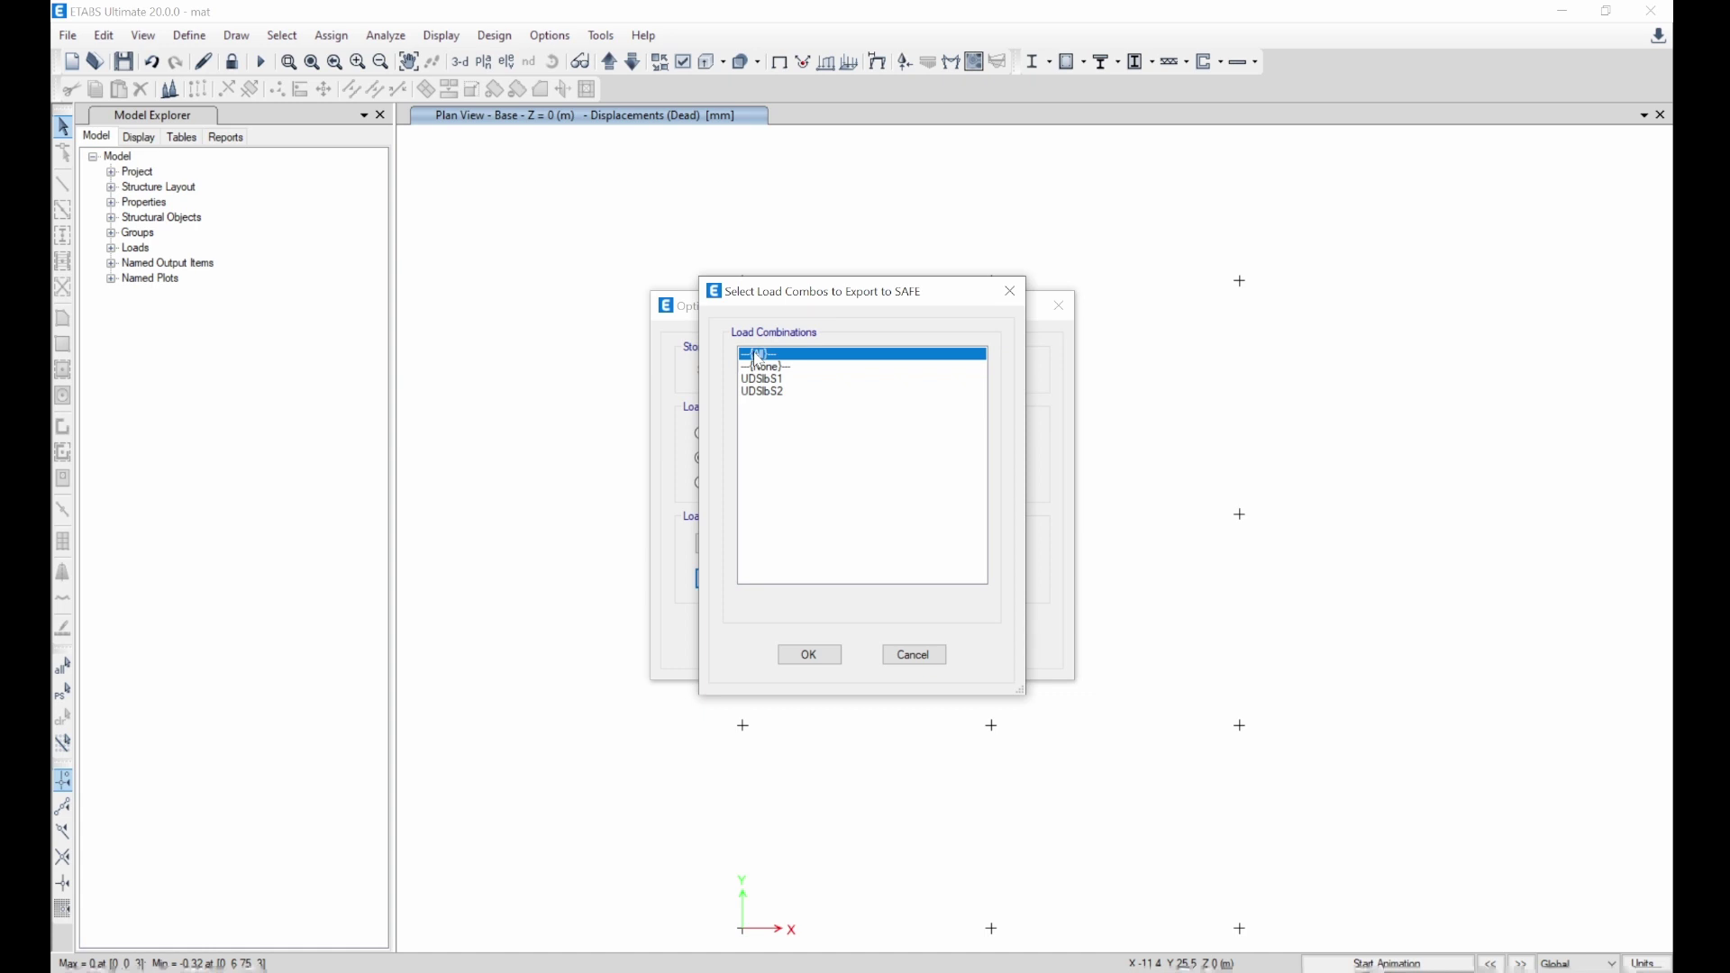
click(816, 655)
- Confirm the export options and save the SAFE text file as "mat export" in the Etab struct folder
click(808, 636)
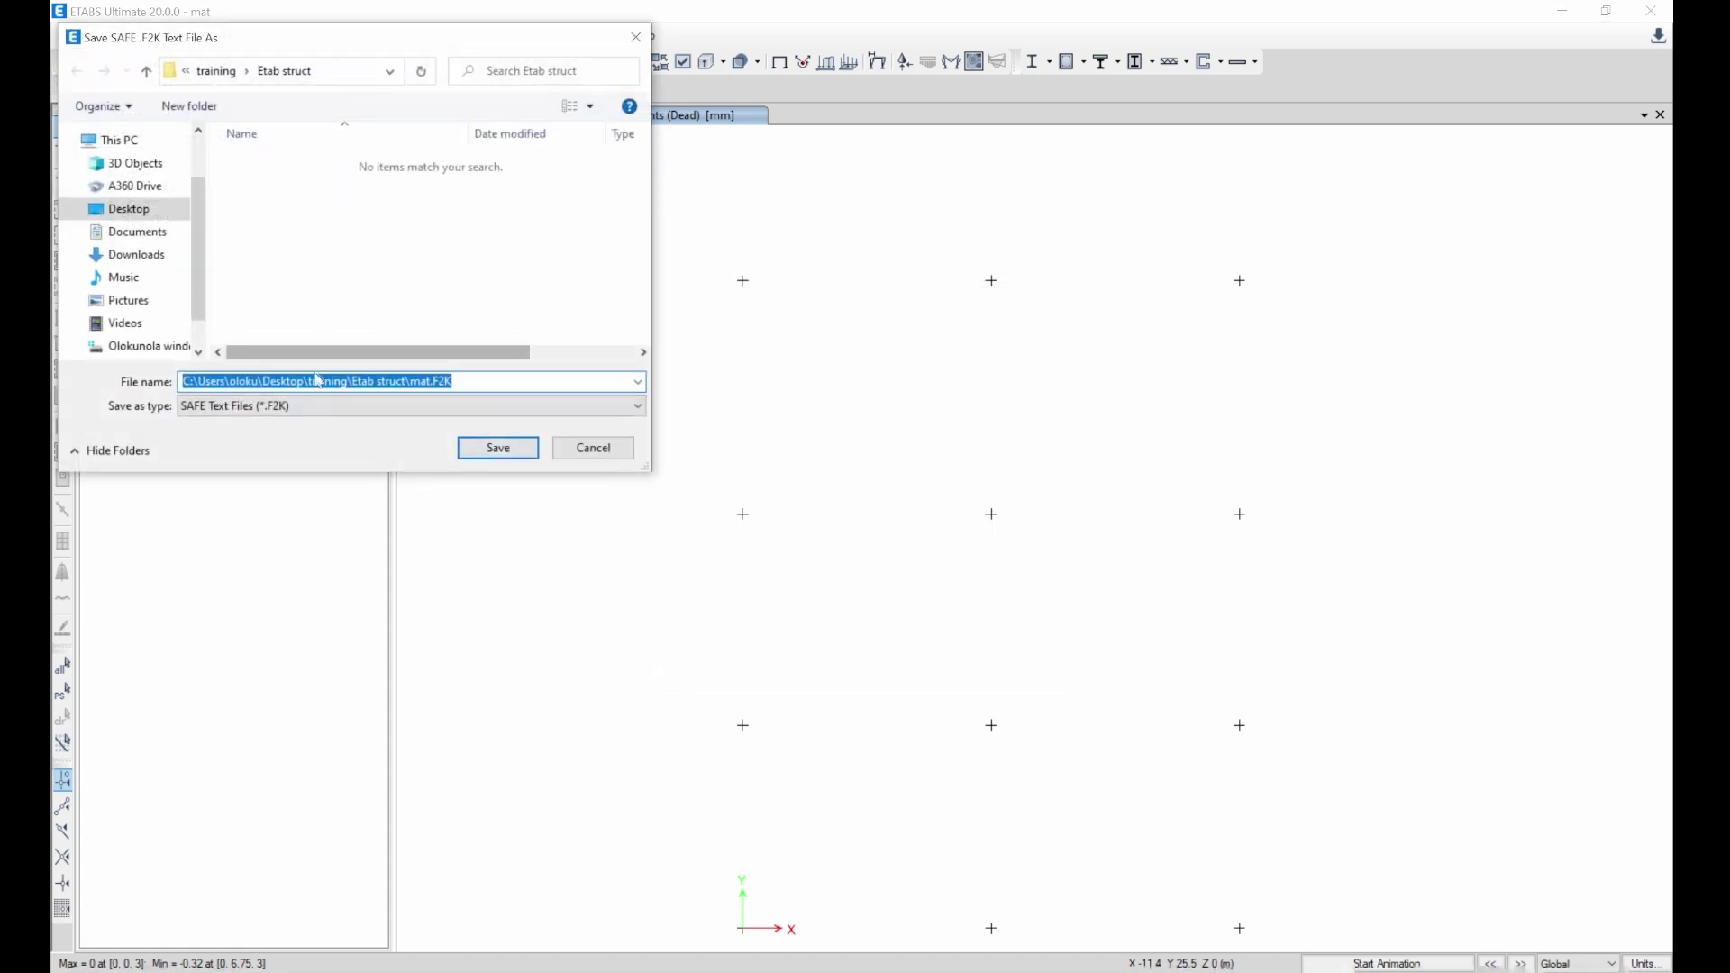
text(mat export)
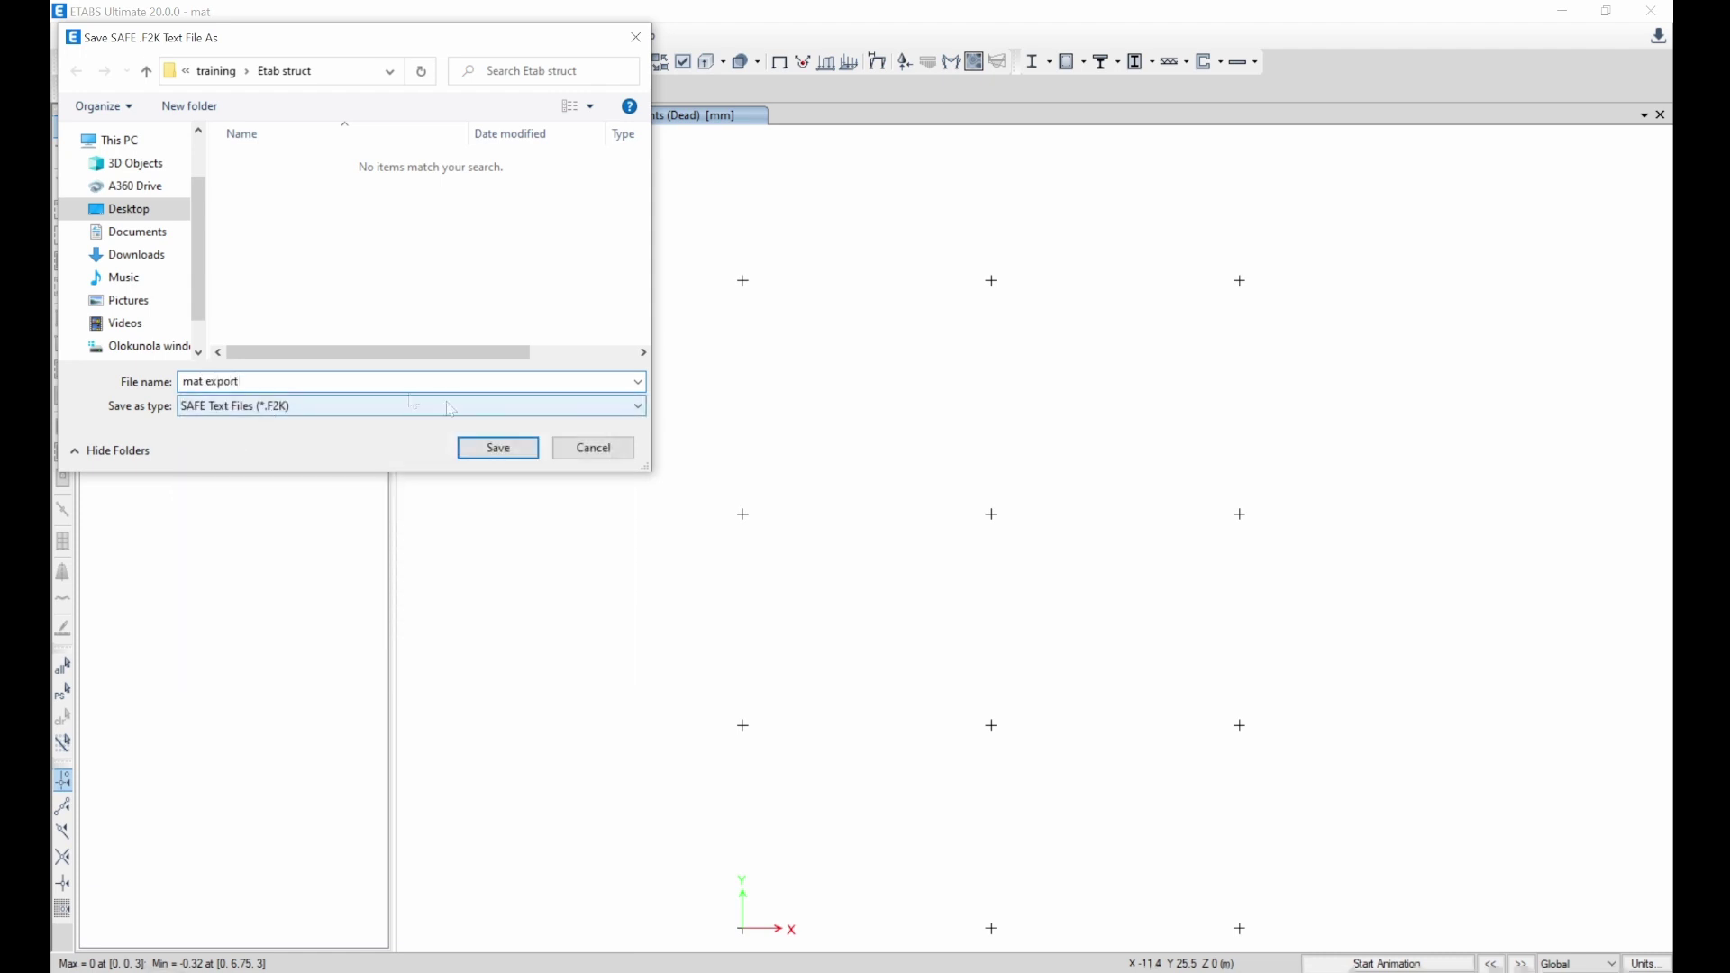
click(499, 448)
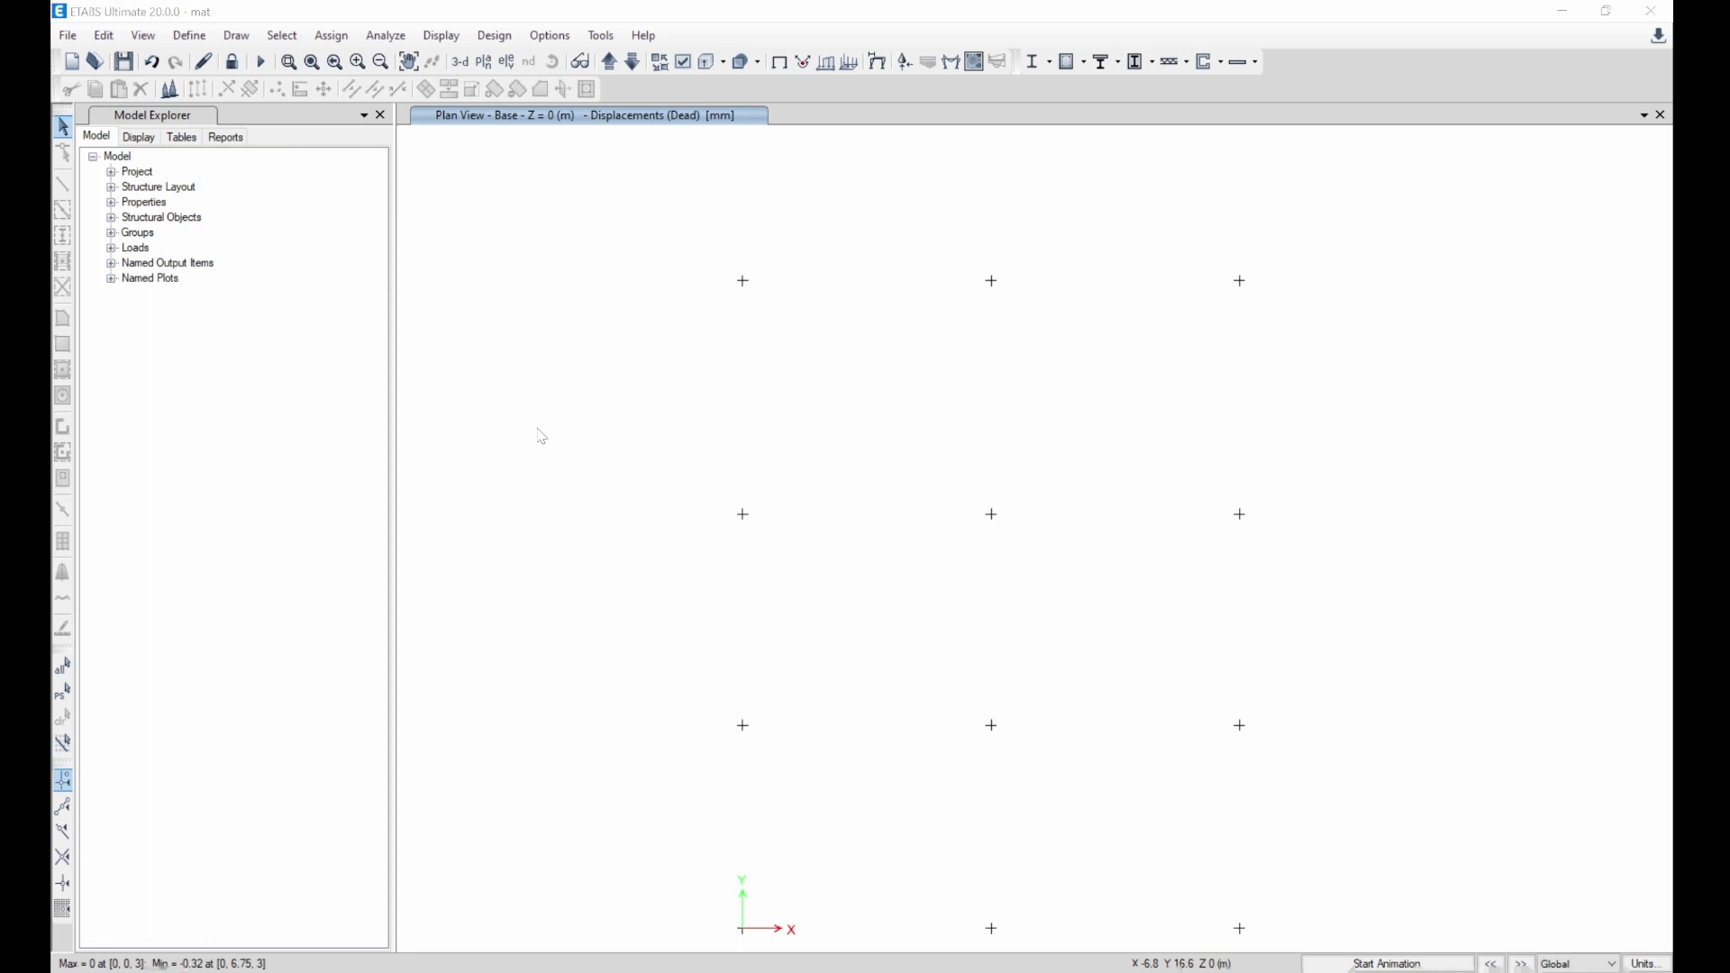
- Launch SAFE 20 and start a new model
key(super)
text(safe)
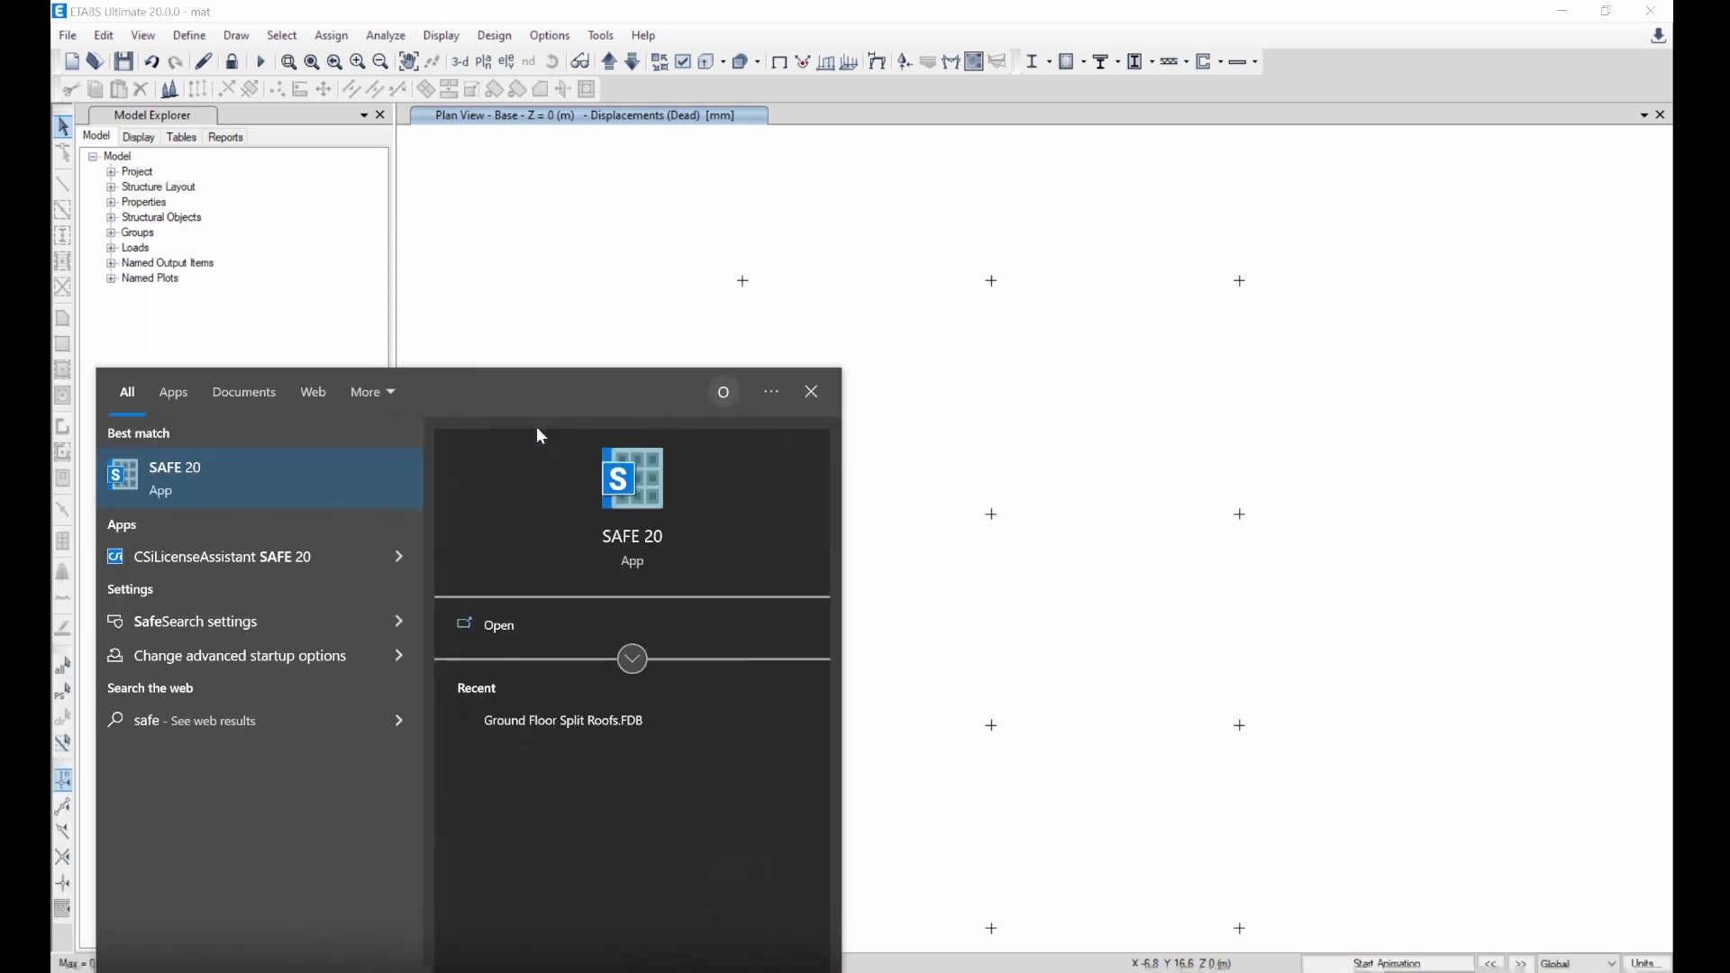
click(343, 465)
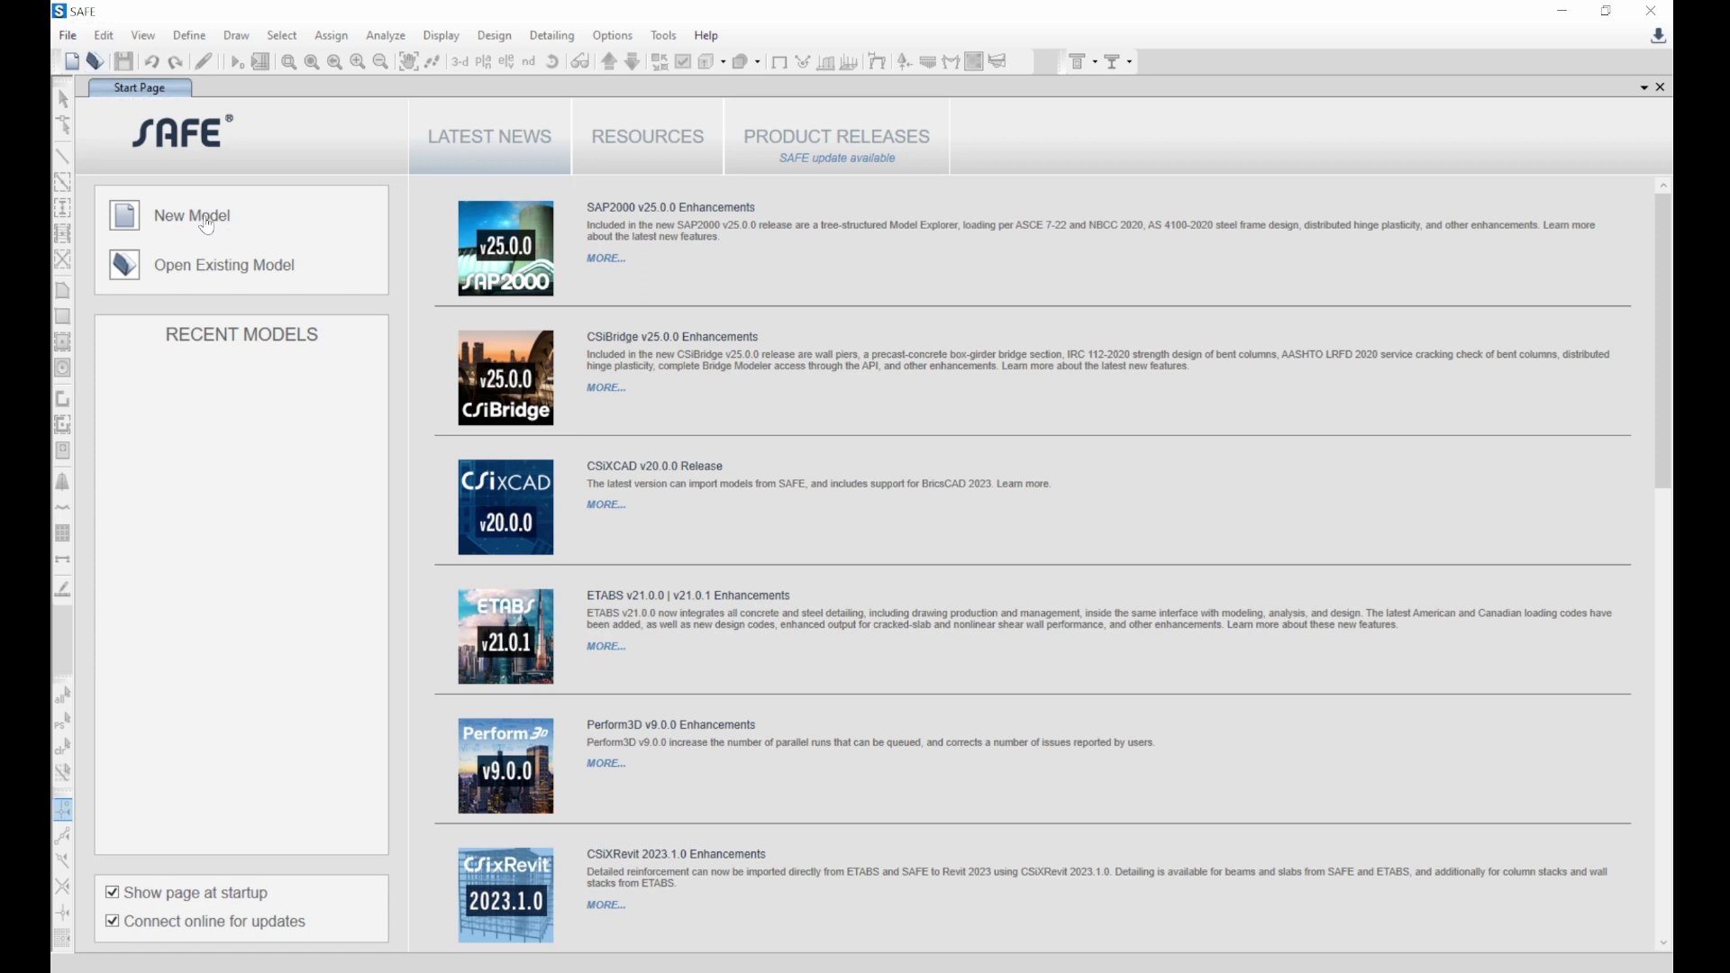
click(379, 234)
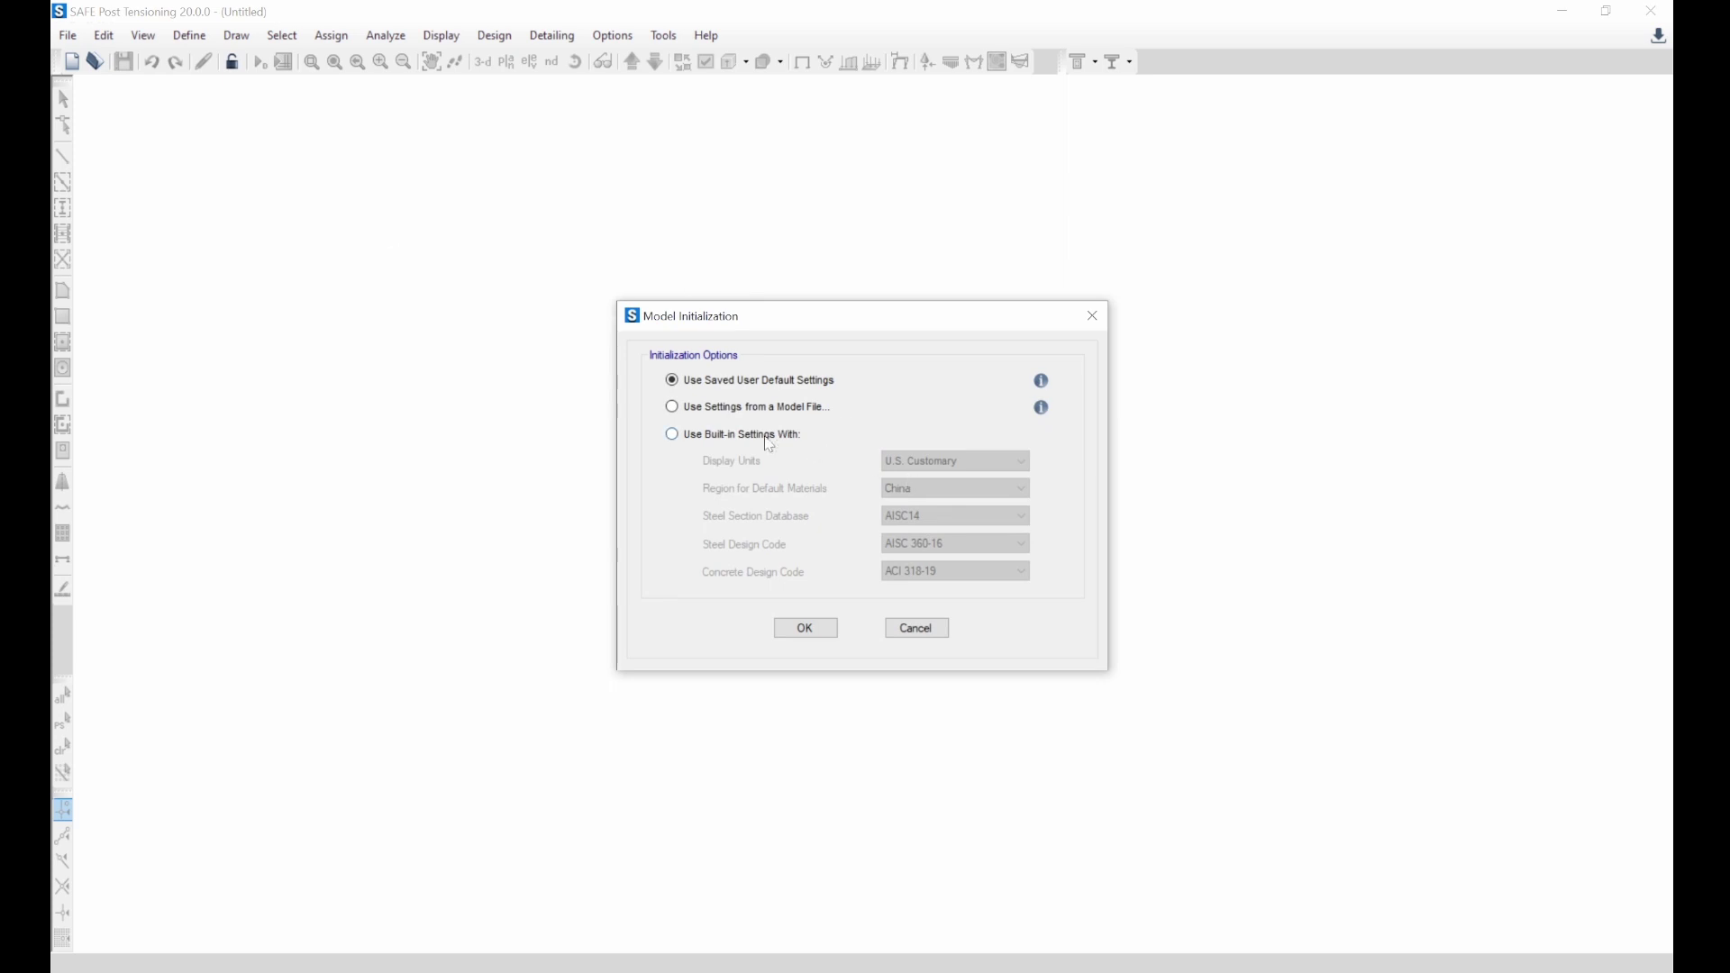
- Initialize the model with built-in settings, using Metric SI display units and Europe as the default materials region
click(768, 440)
click(955, 461)
click(928, 498)
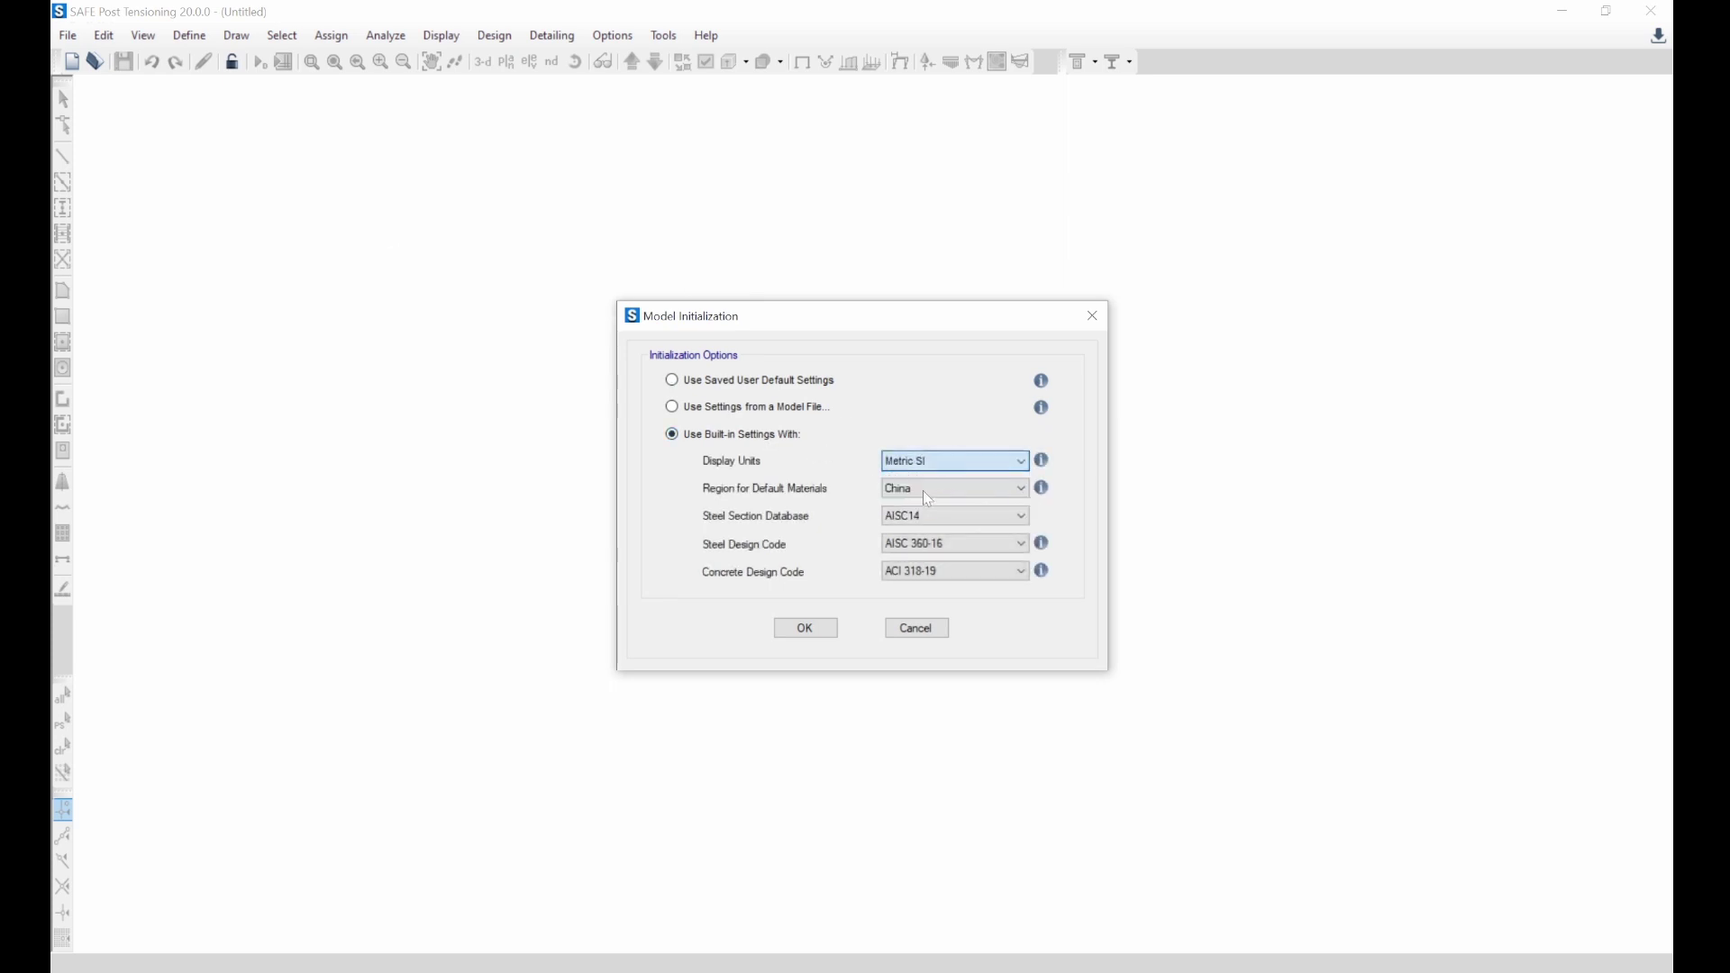
click(929, 498)
click(929, 525)
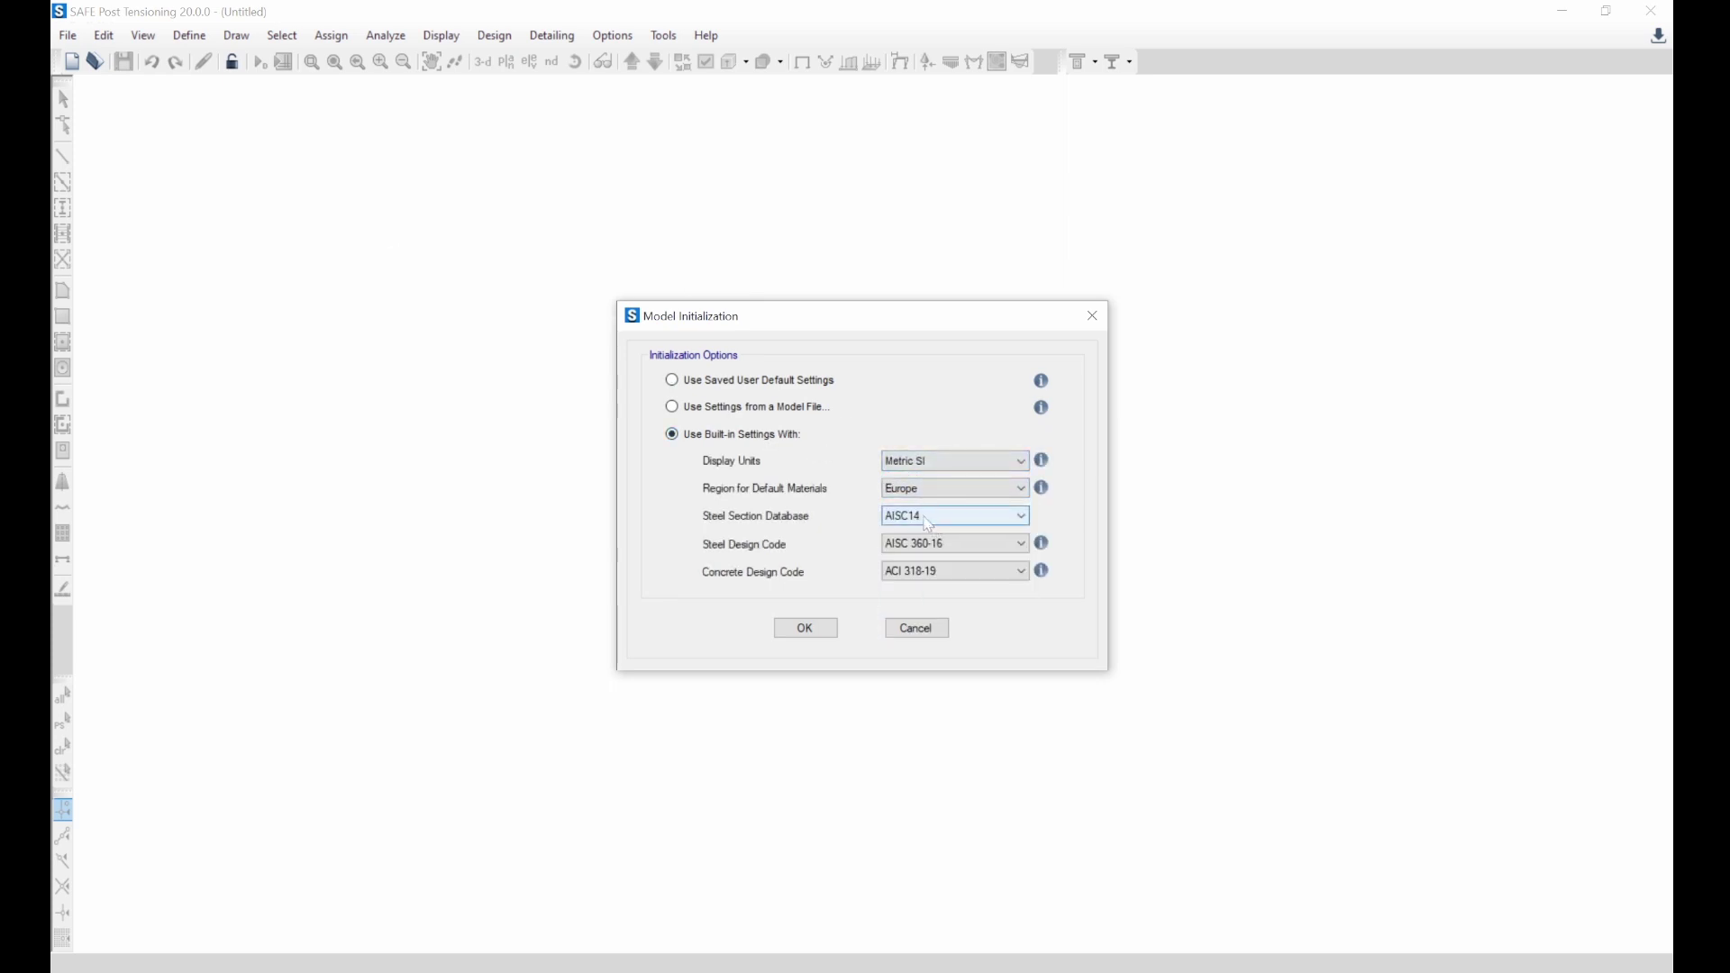
click(914, 490)
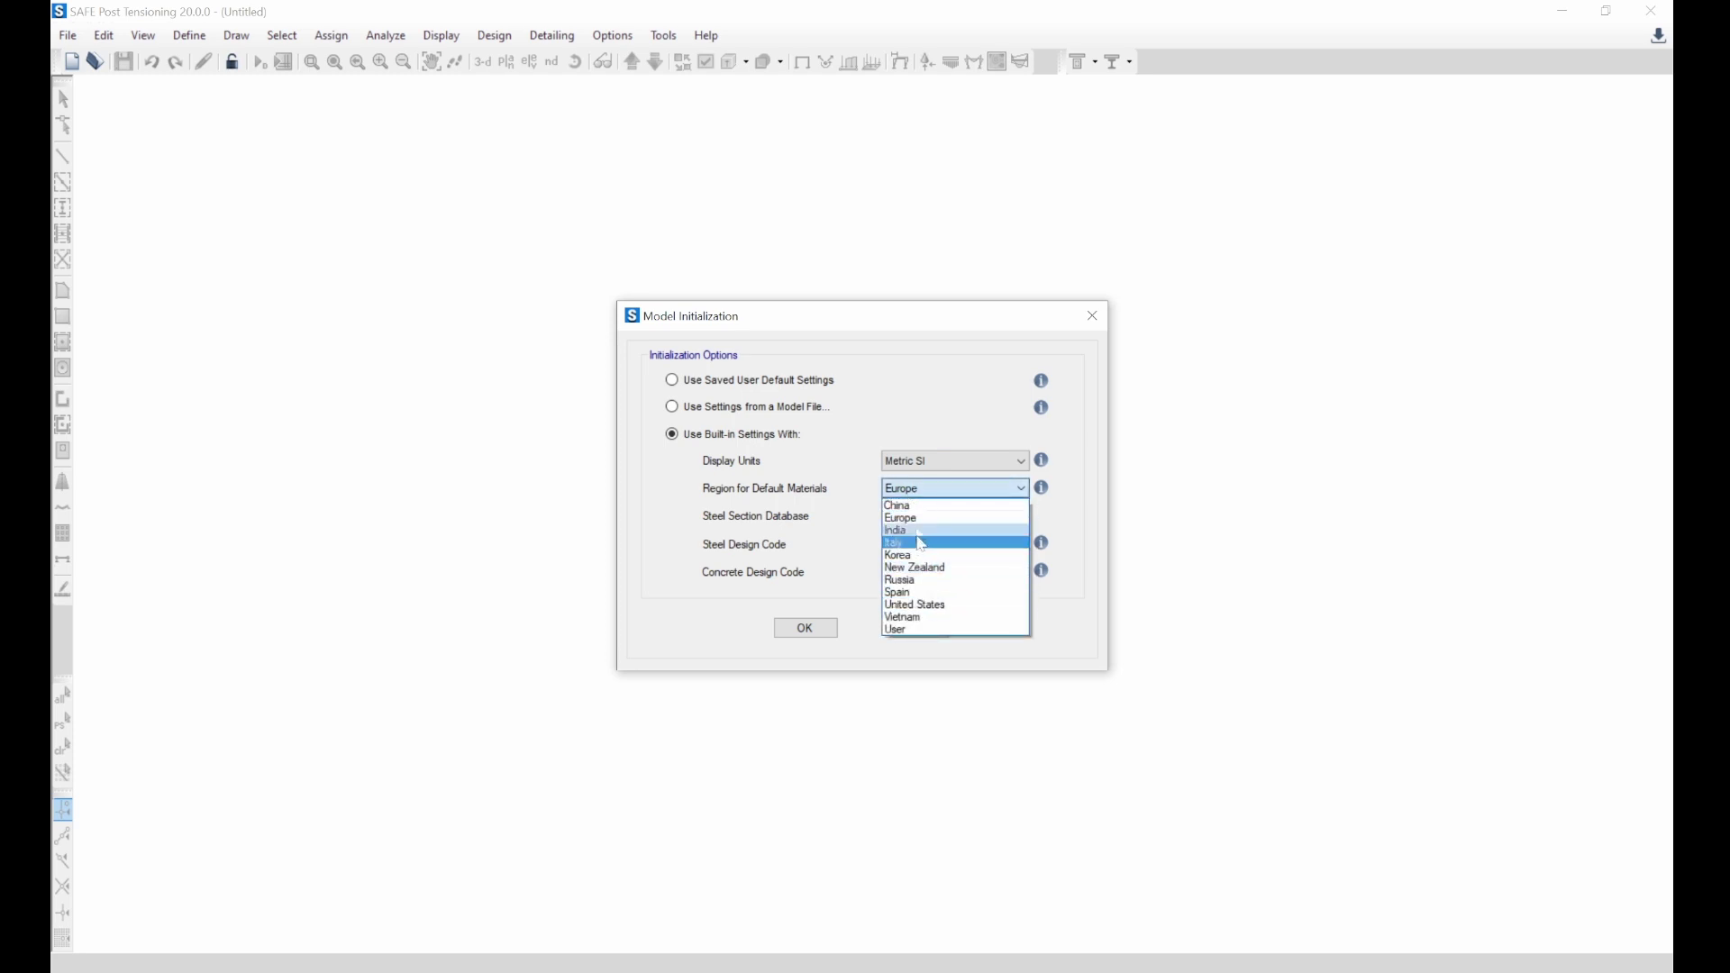
click(906, 519)
- Set the steel section database to BSShapes2006, the steel design code to Eurocode 4-2004 and the concrete design code to Eurocode 2-2004
click(924, 515)
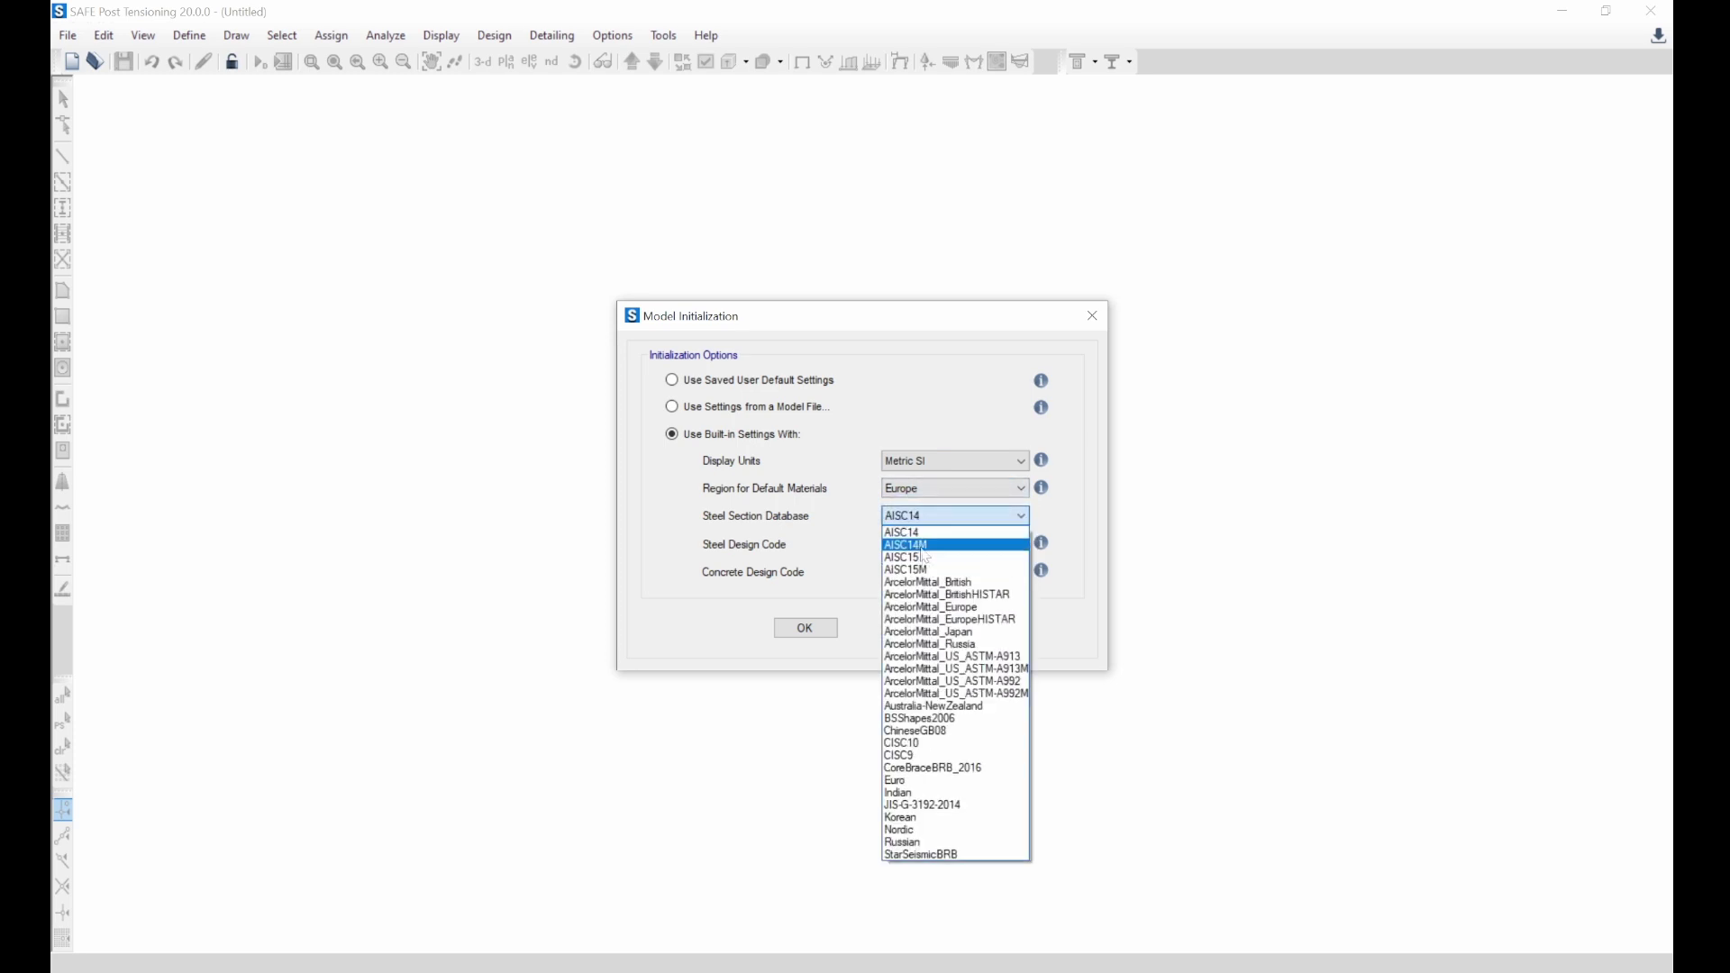
click(924, 718)
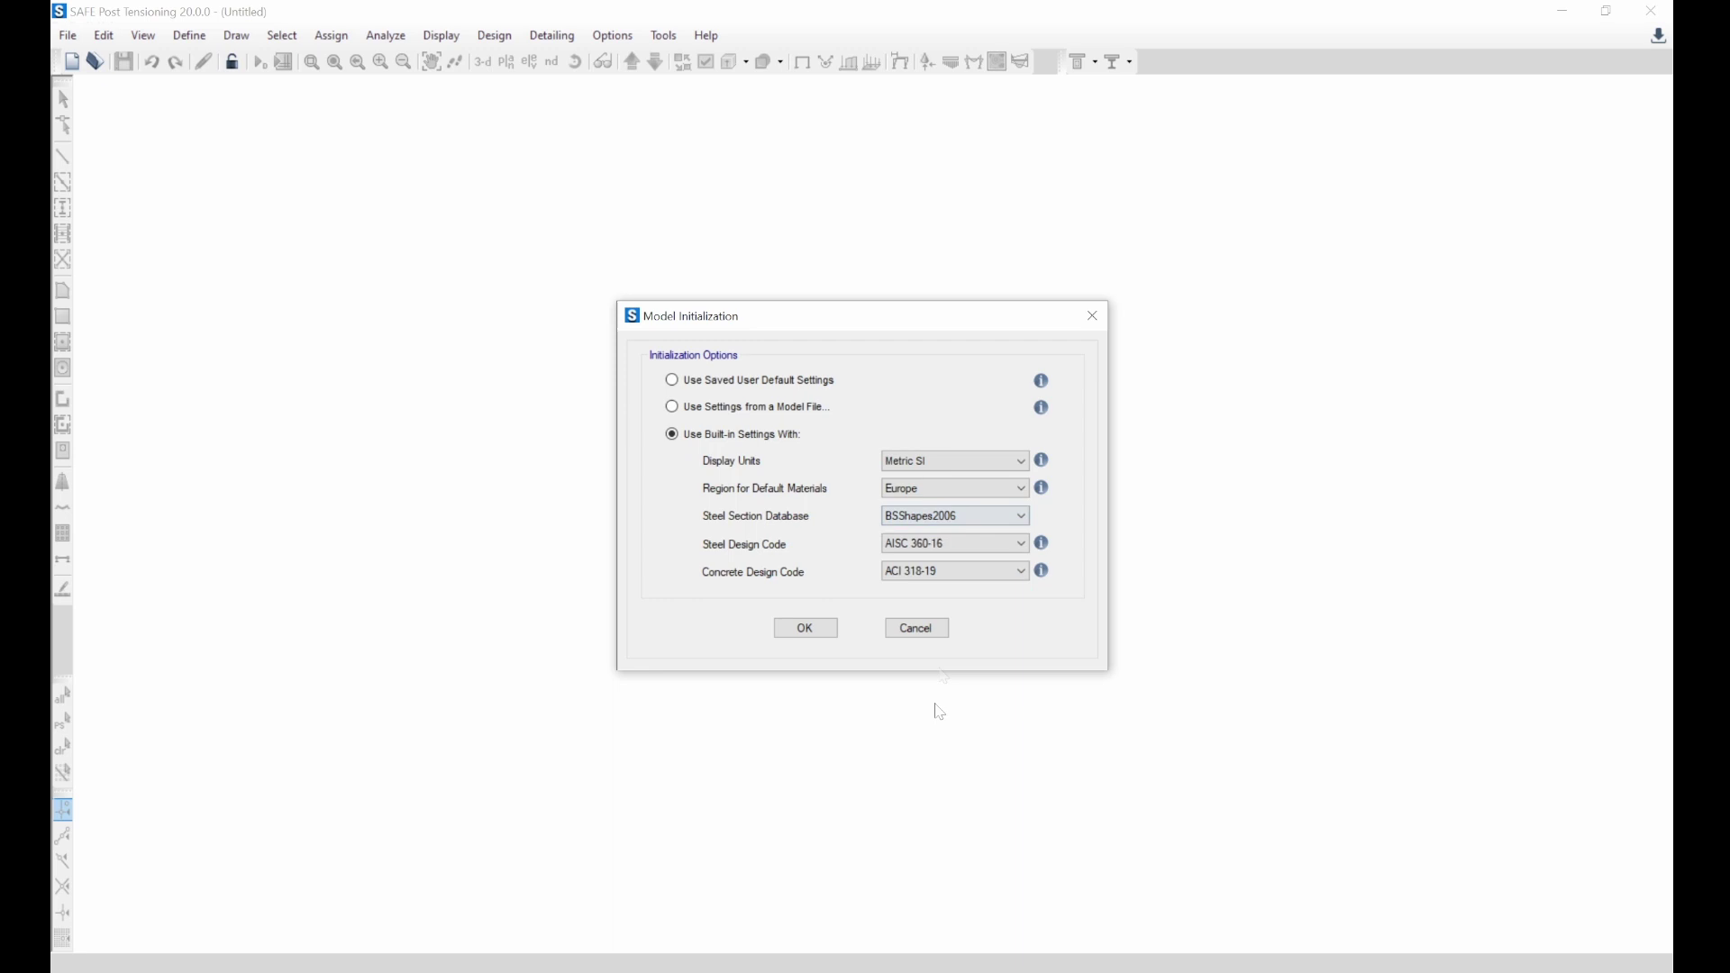
click(927, 540)
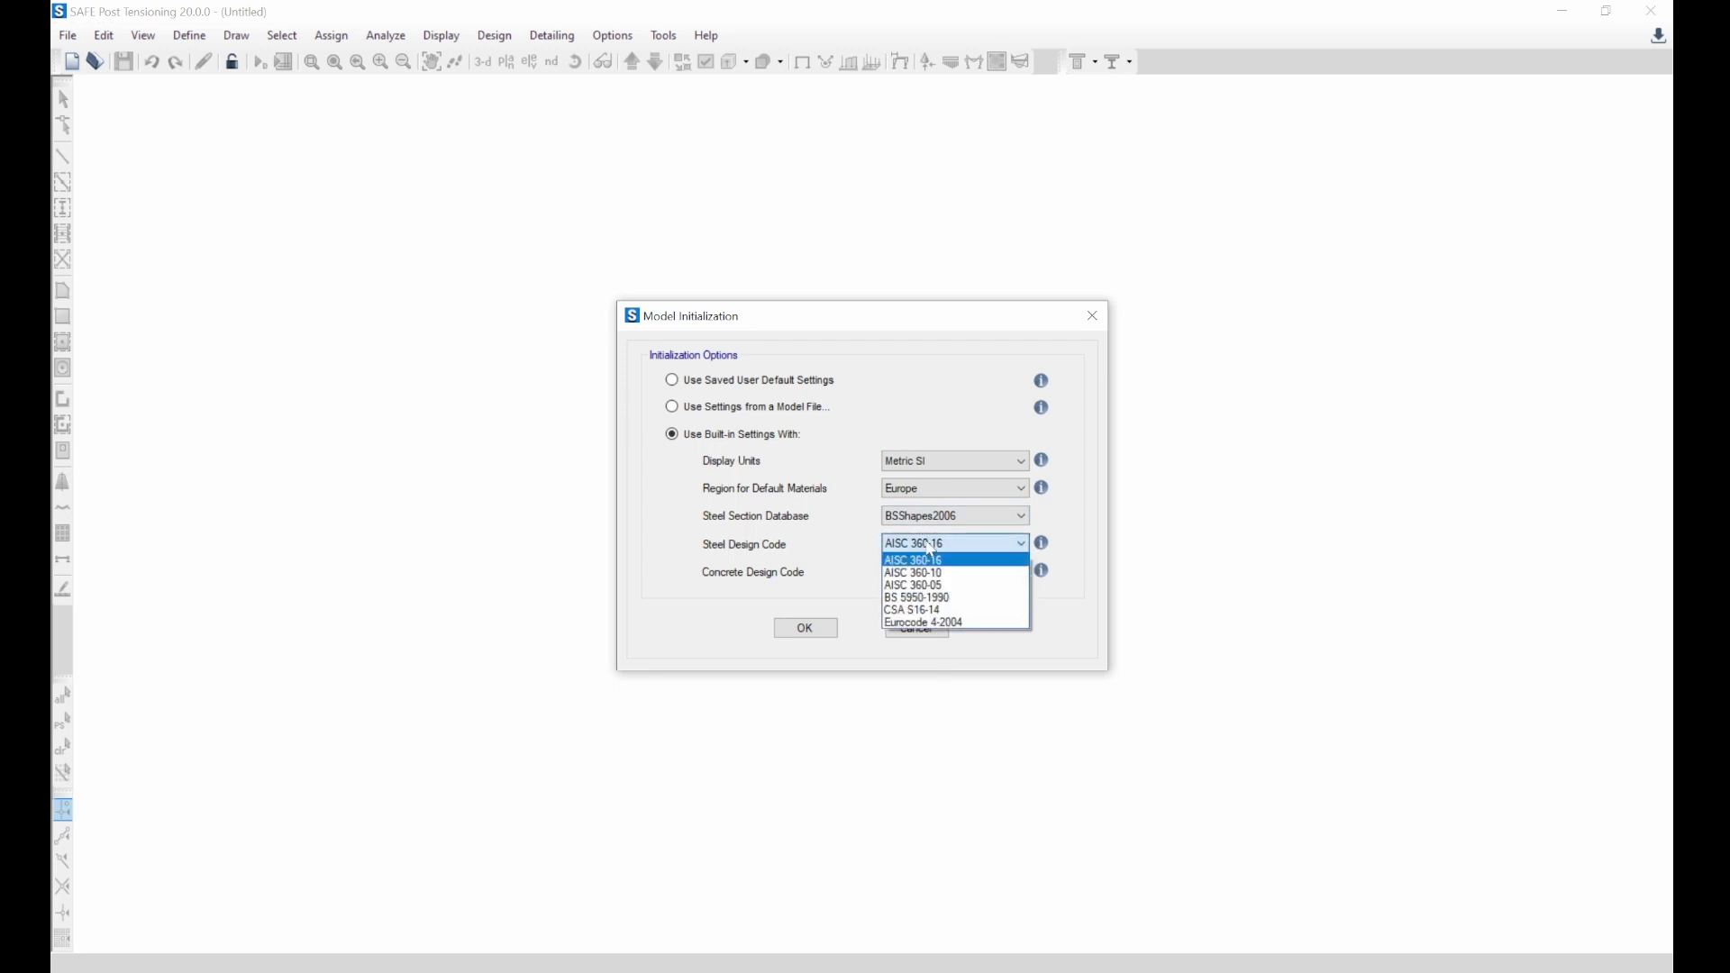
click(955, 624)
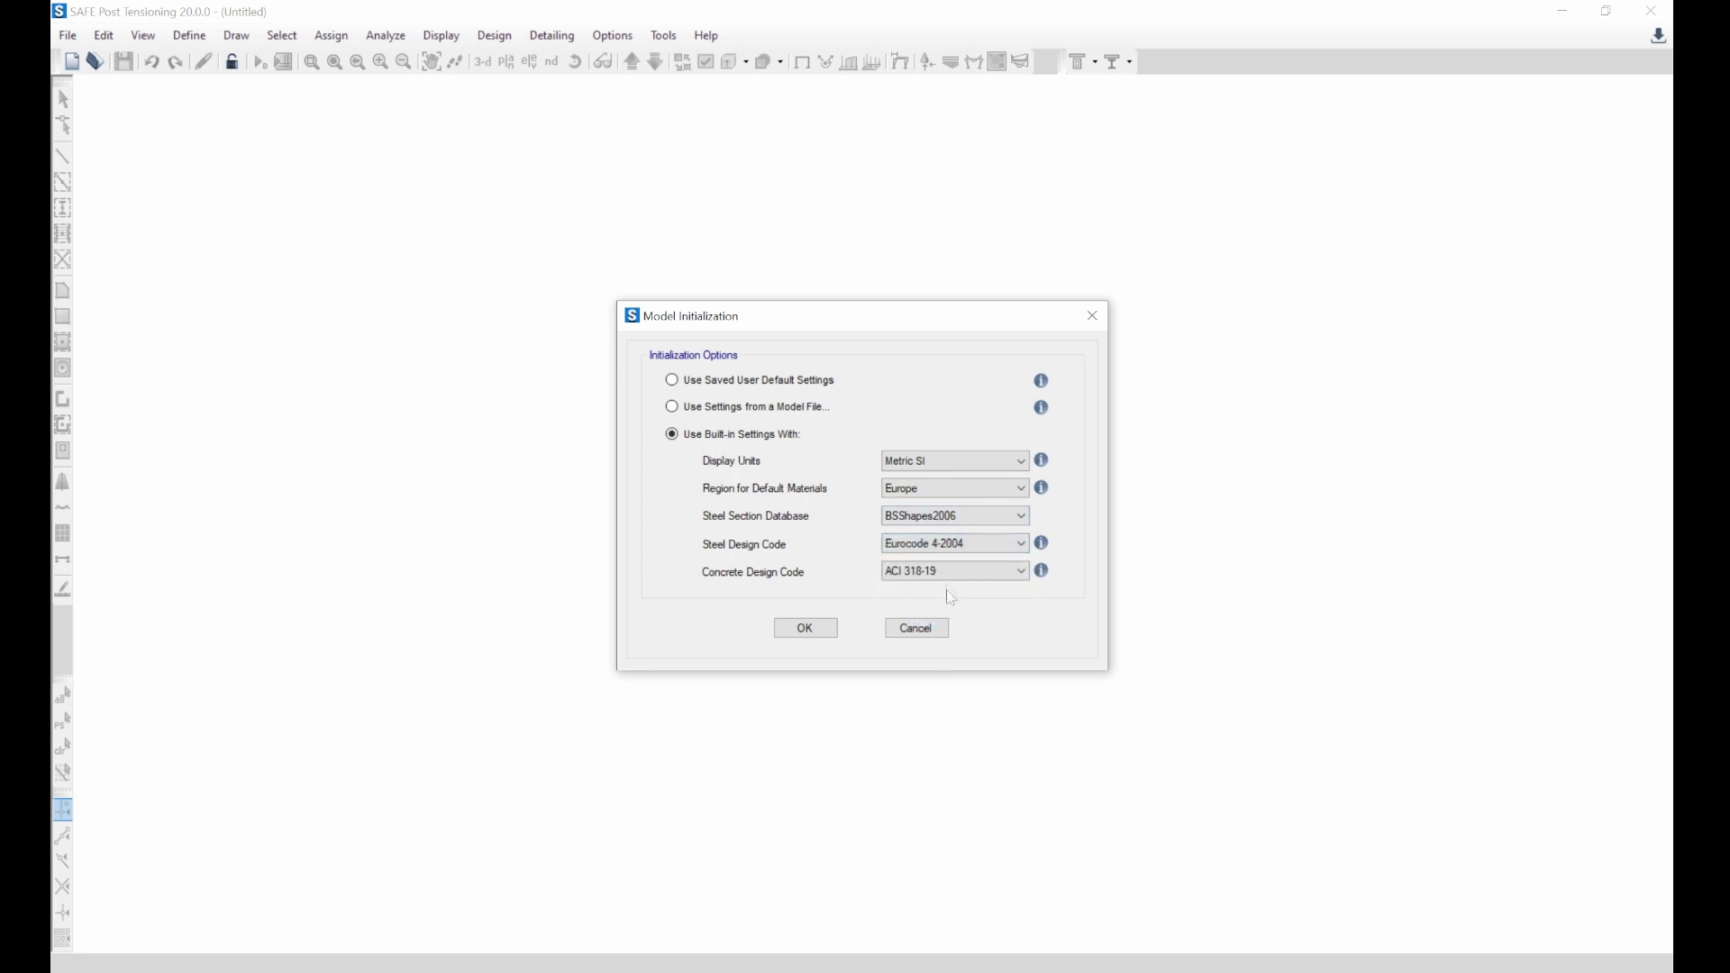
click(919, 568)
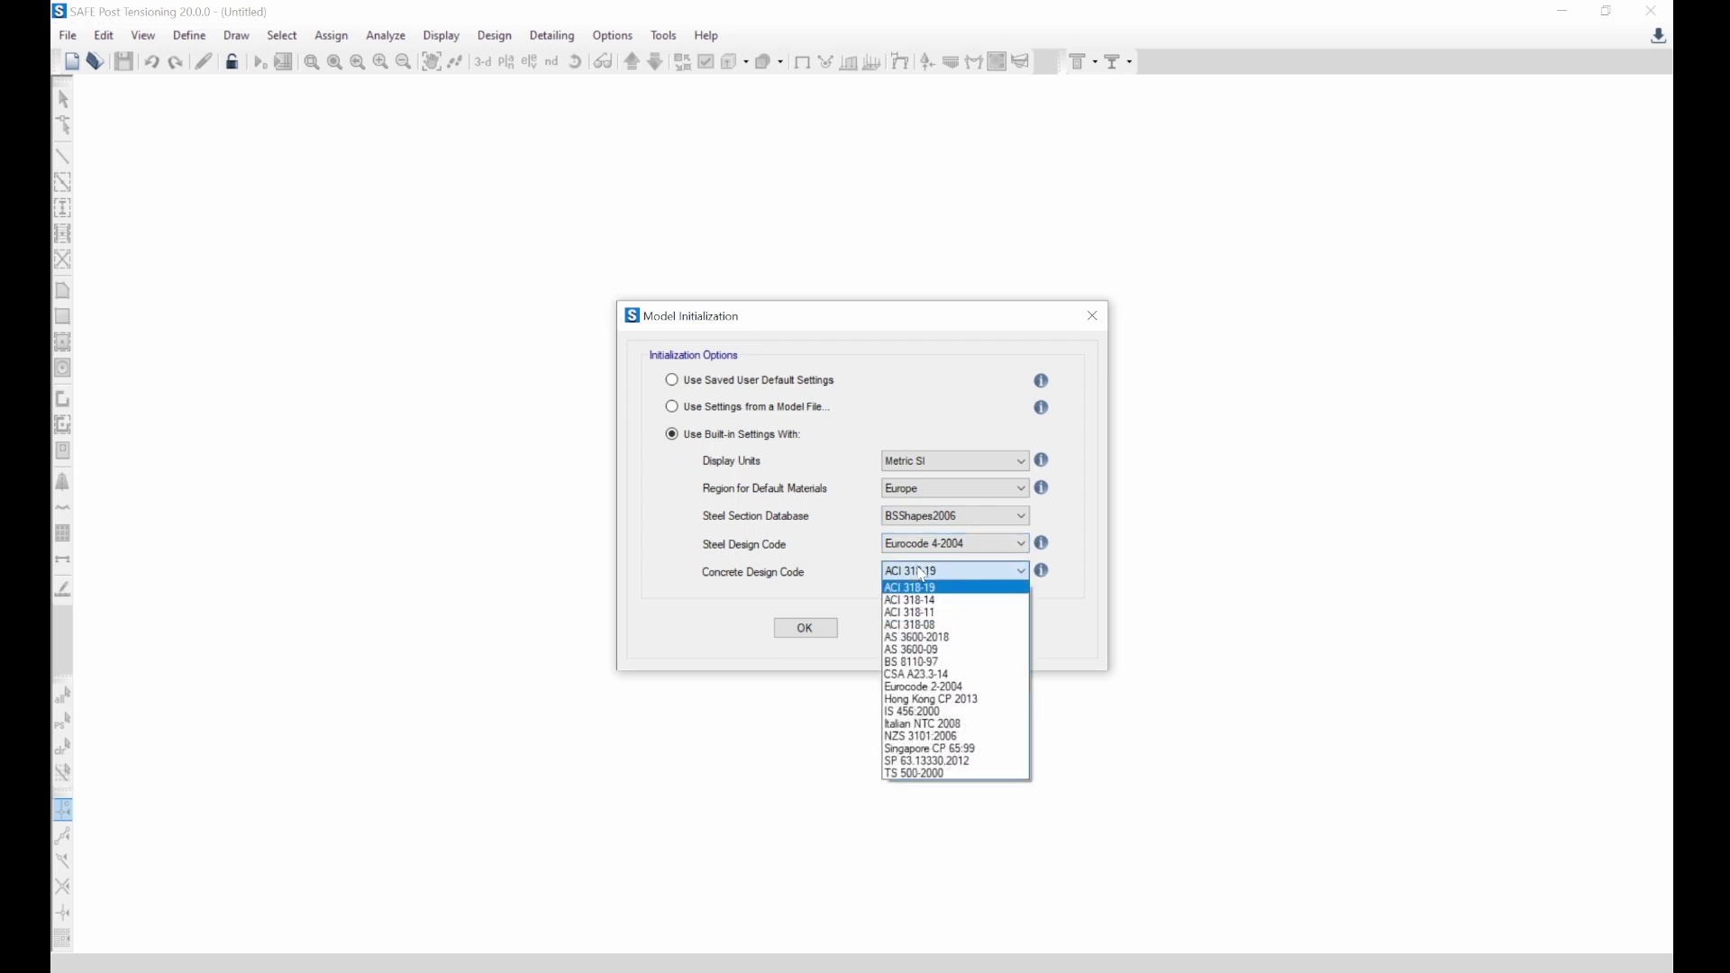
click(928, 687)
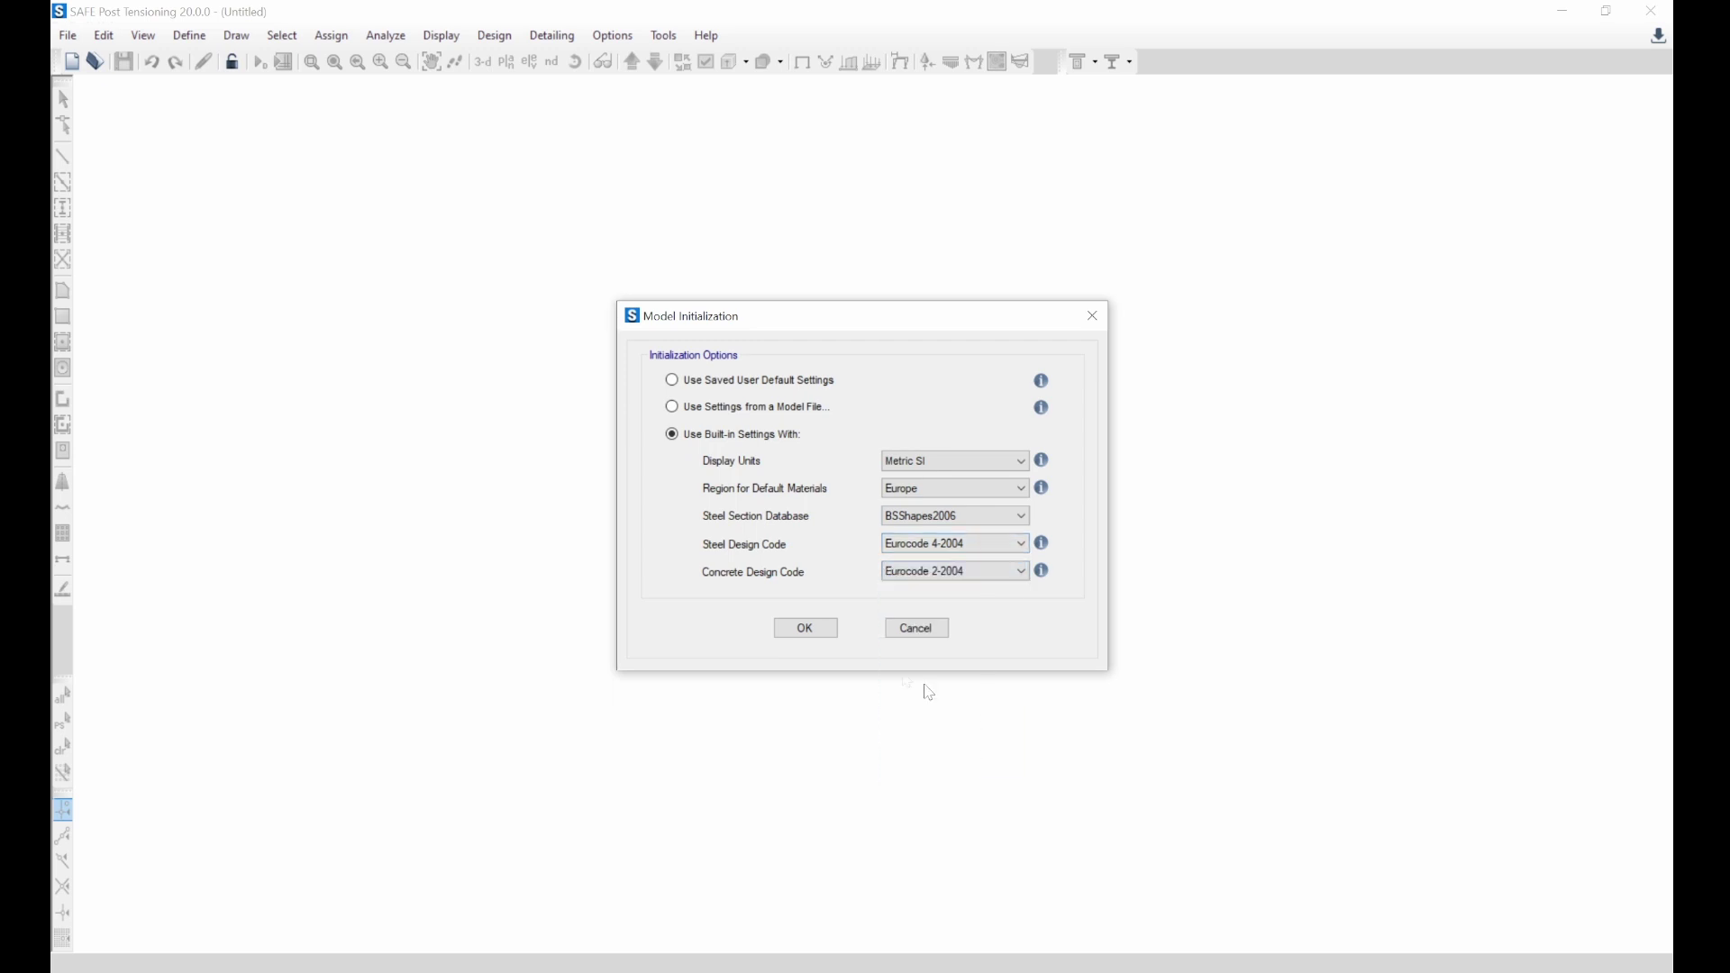
- Accept the initialization settings and create the new model from the Blank template
click(807, 628)
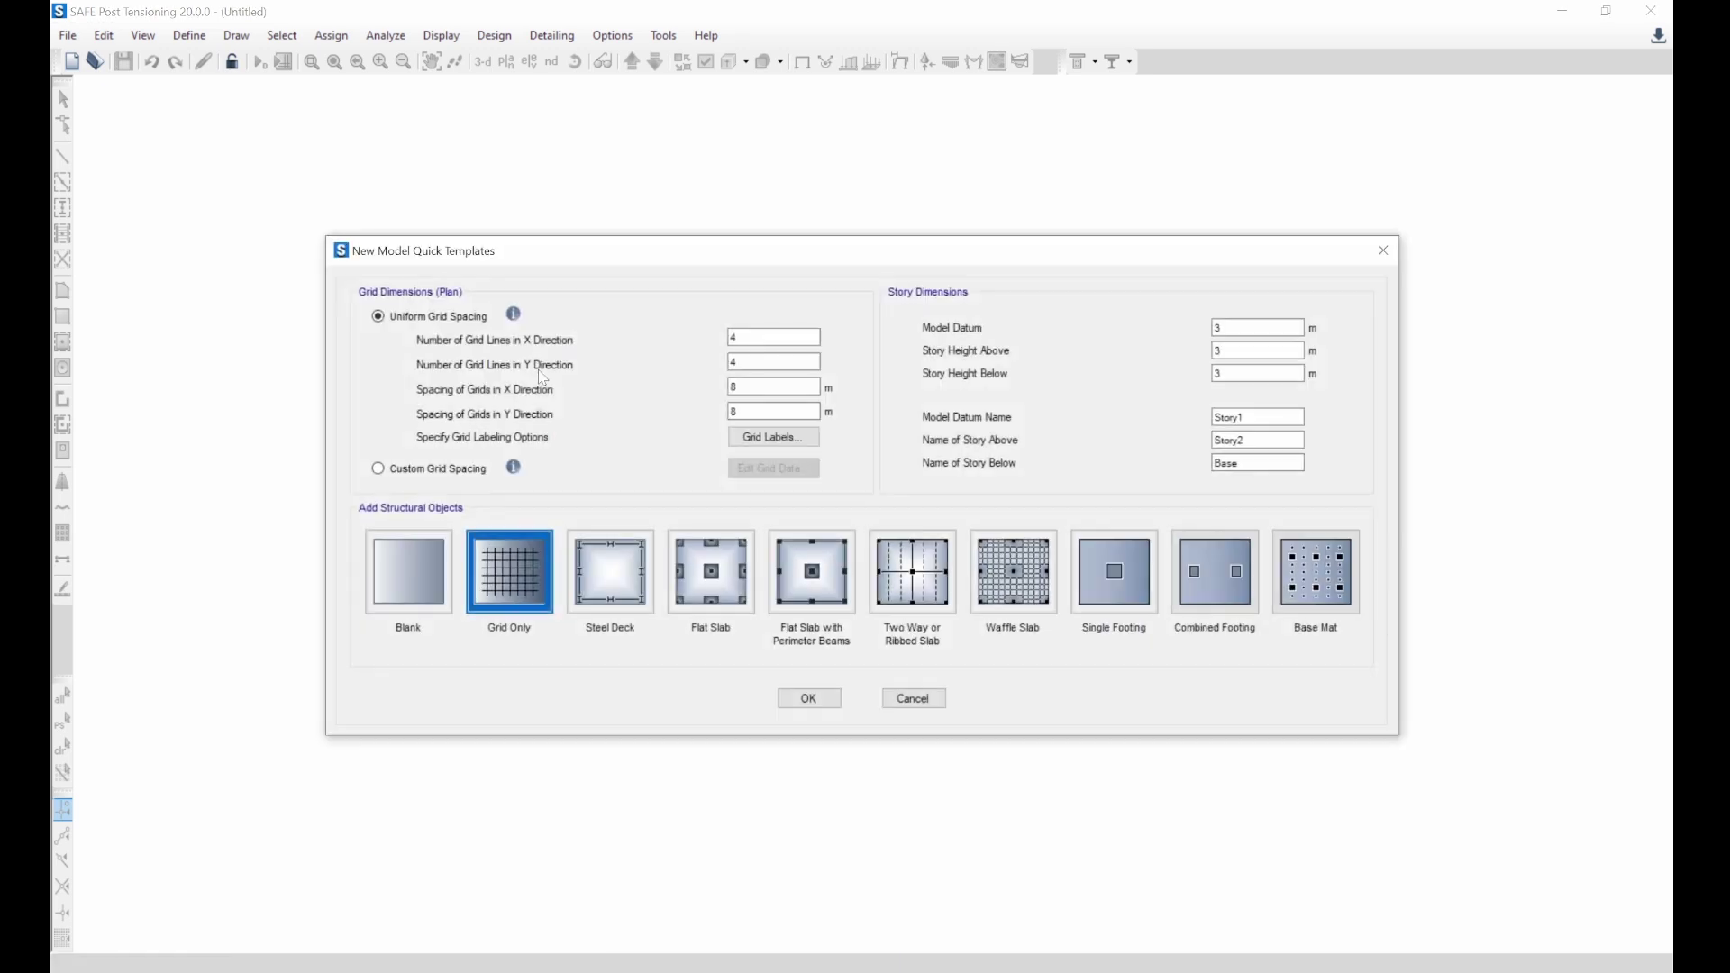
click(413, 550)
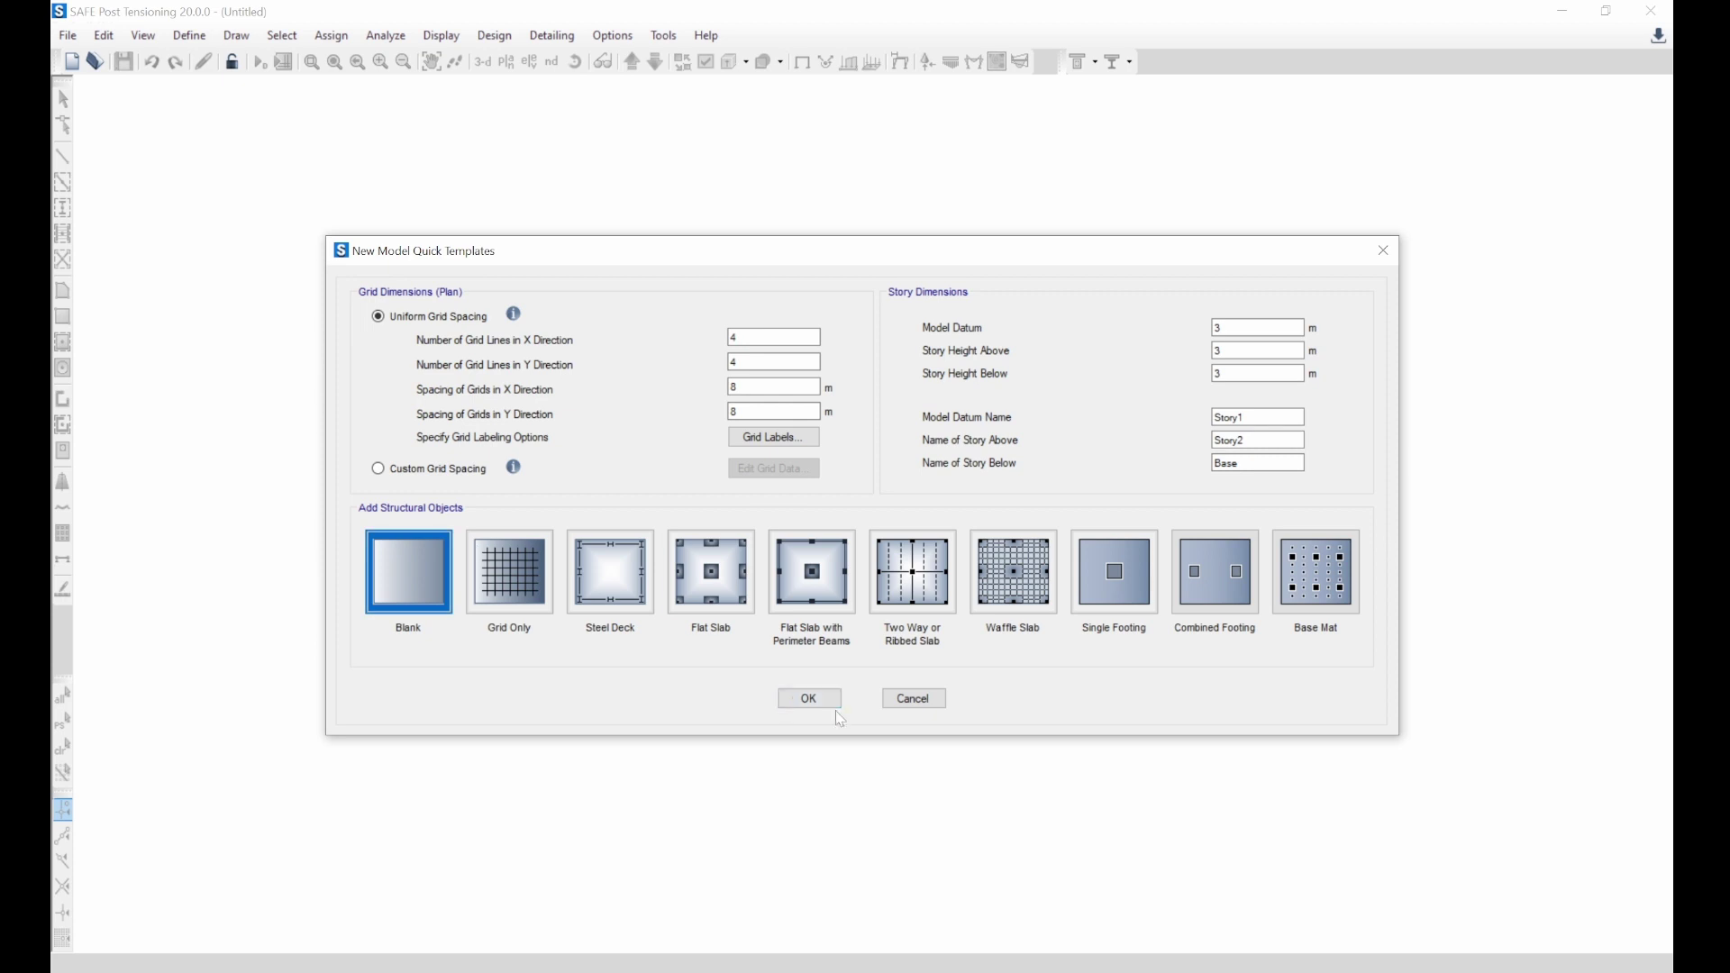
click(808, 699)
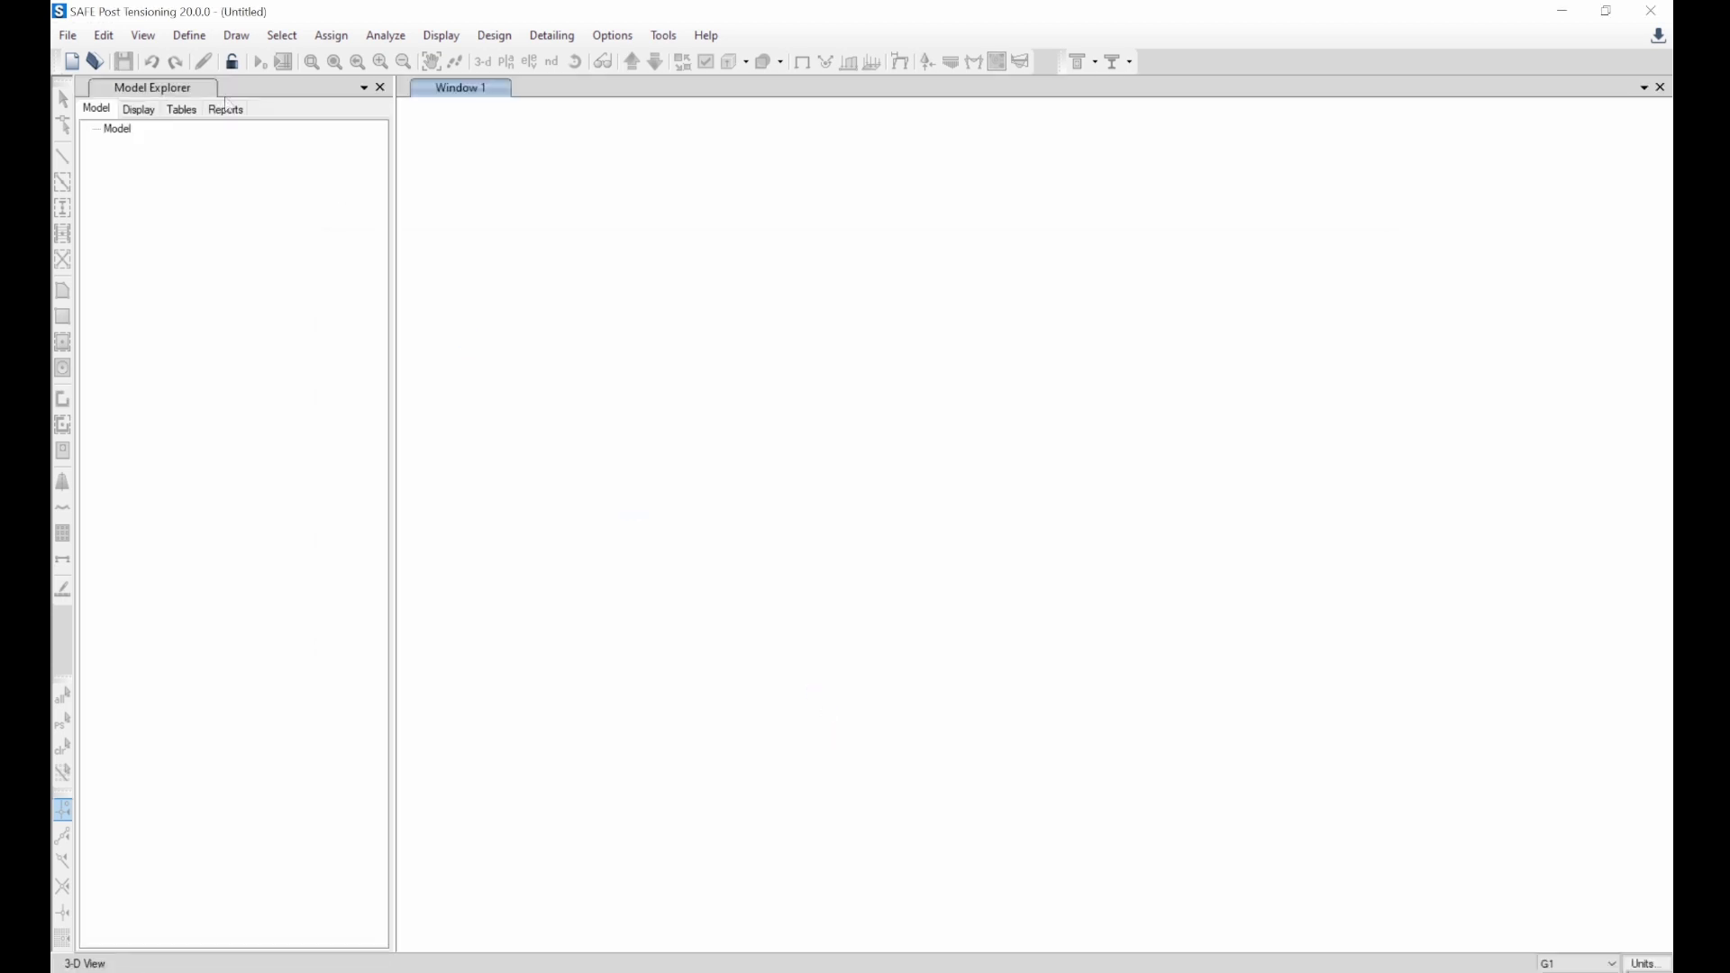
- Start importing a SAFE .f2k text file and agree to save the current untitled model
click(72, 34)
click(72, 35)
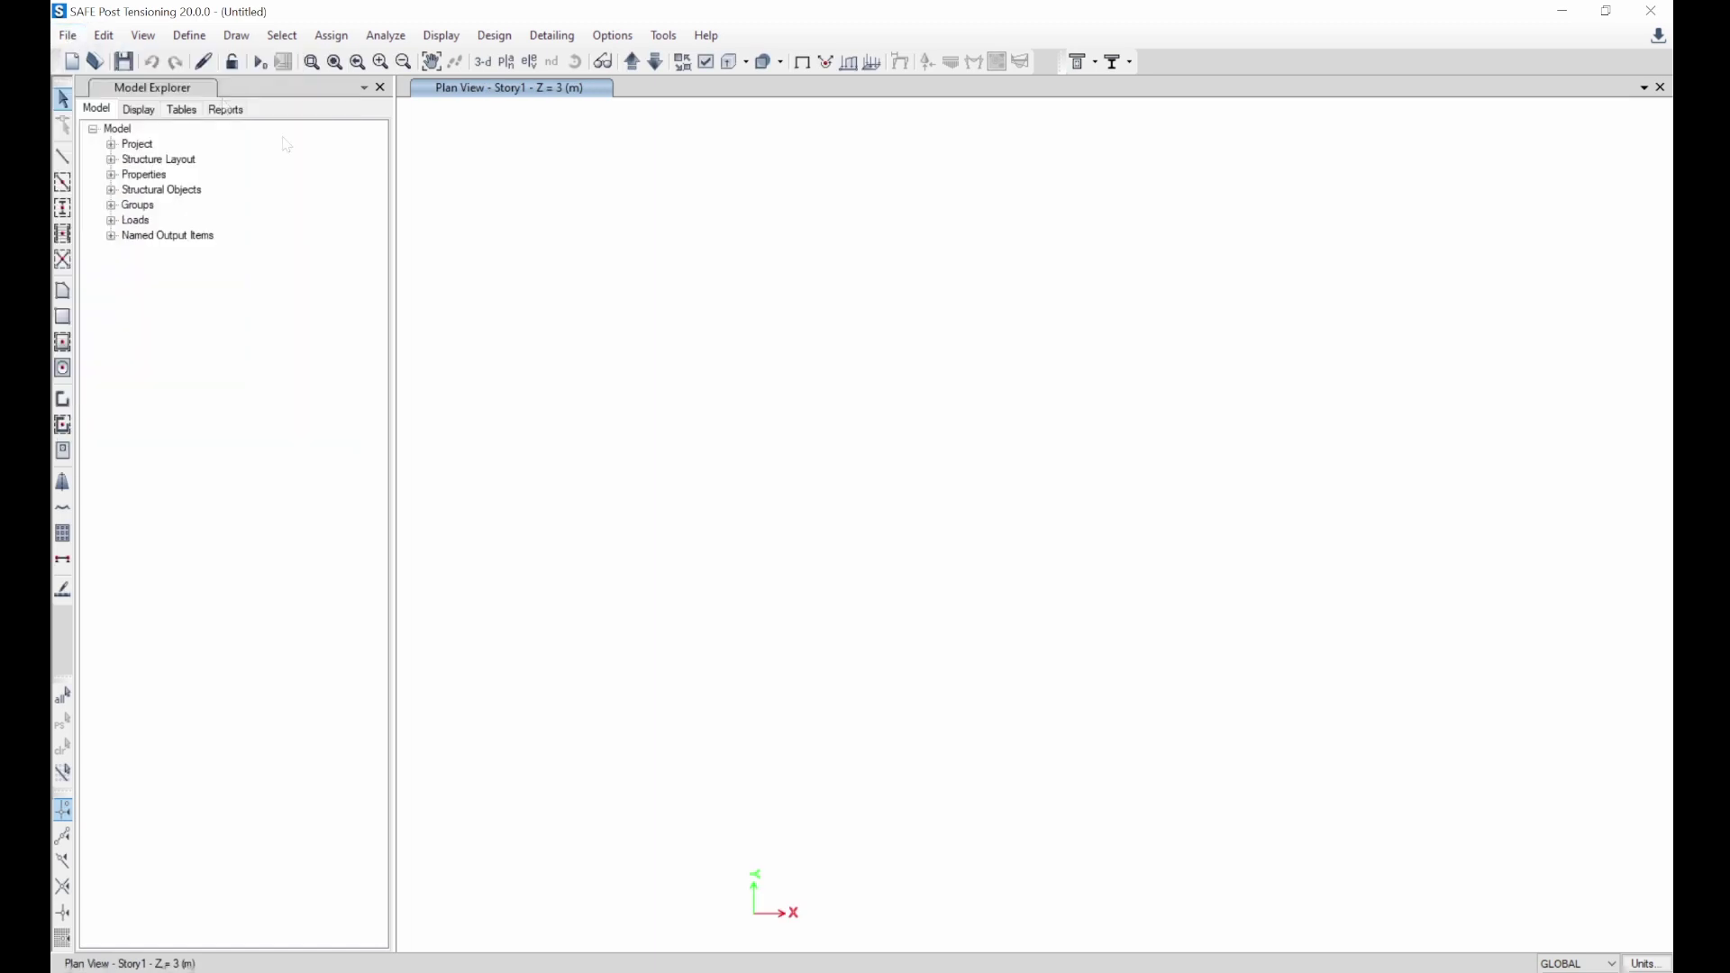
click(69, 35)
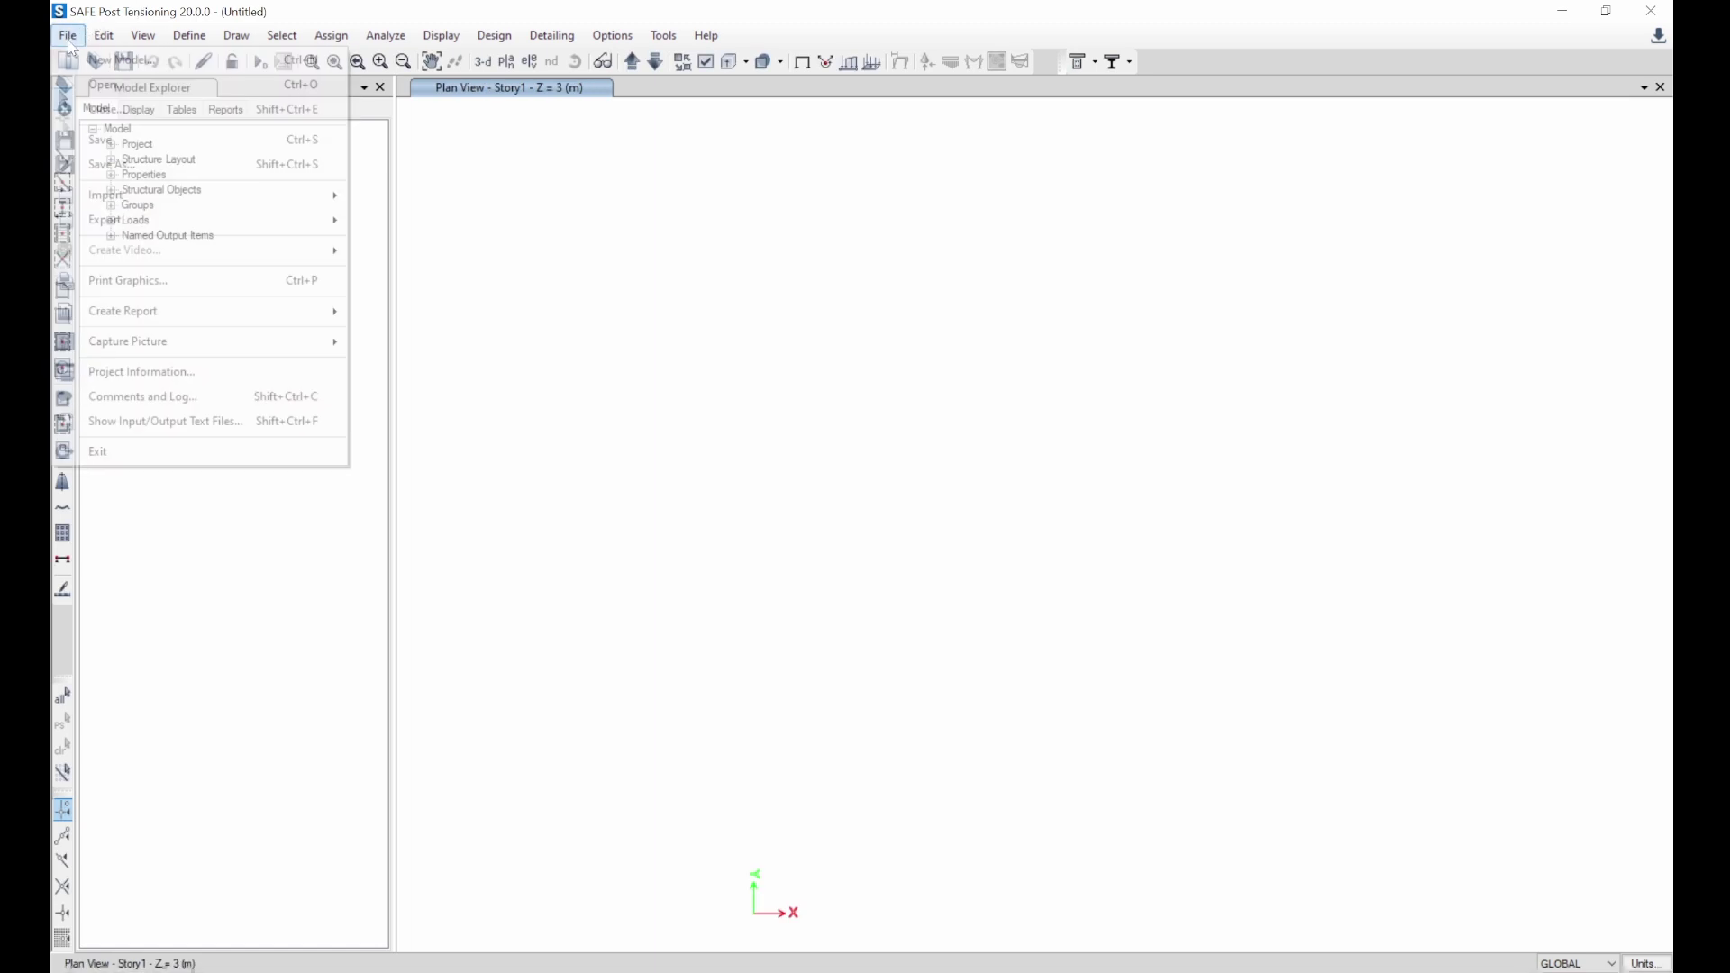
mouse_move(298, 203)
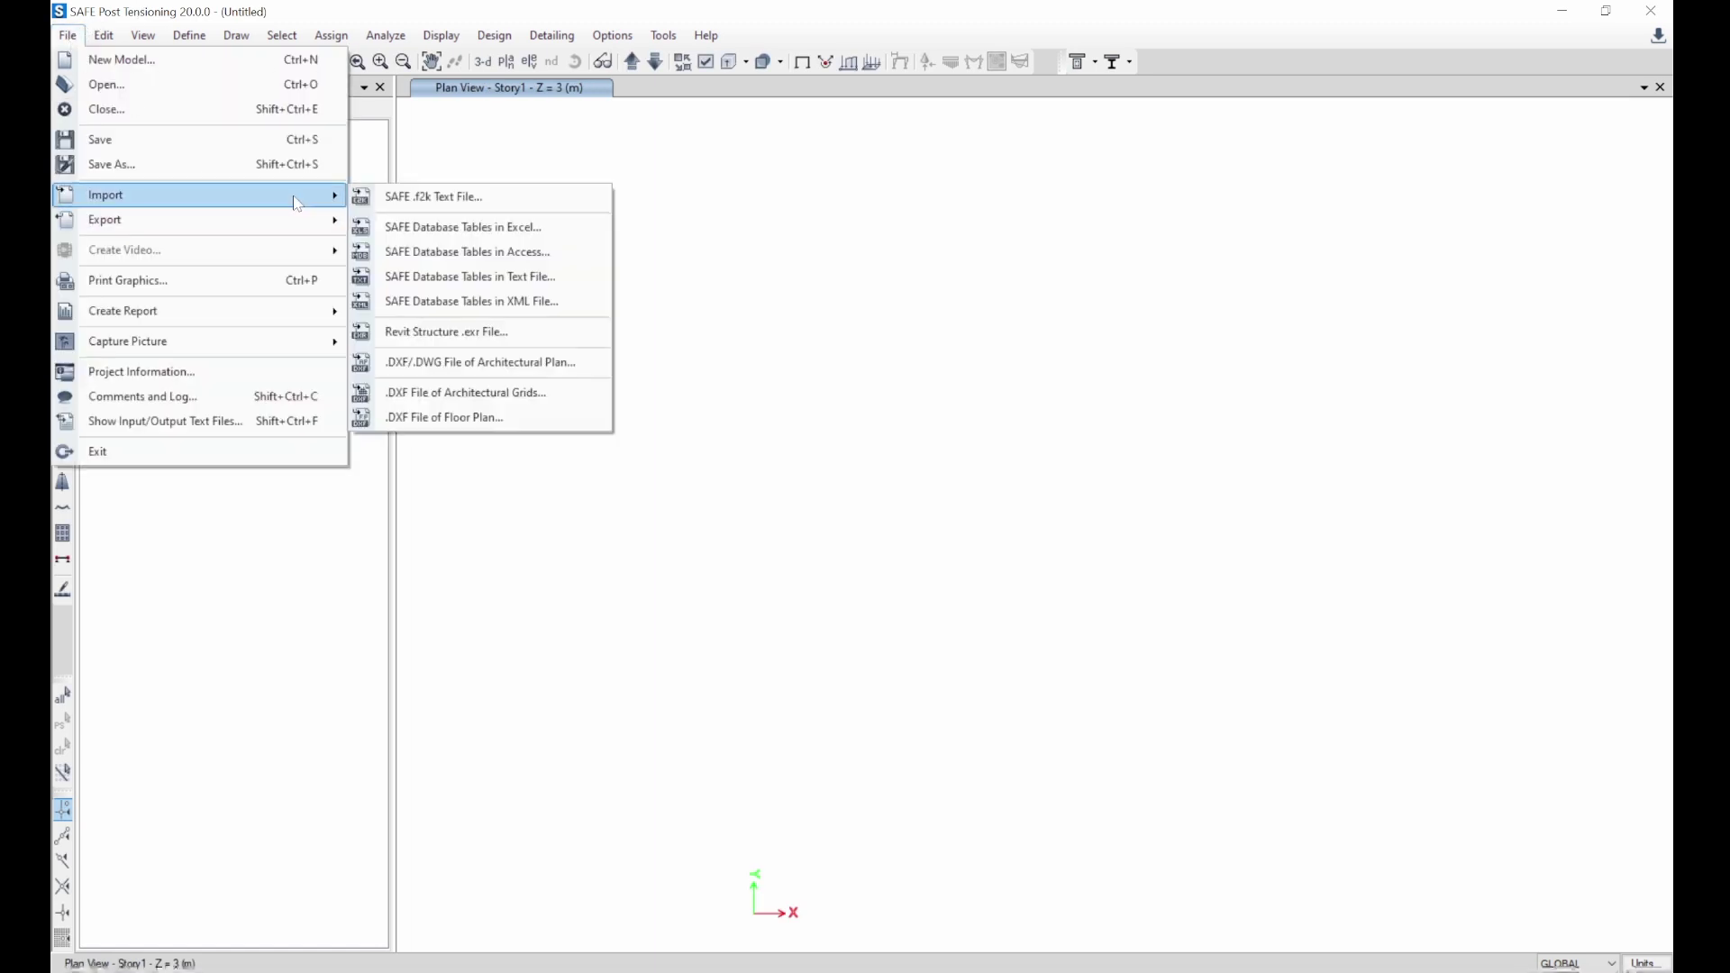
click(443, 206)
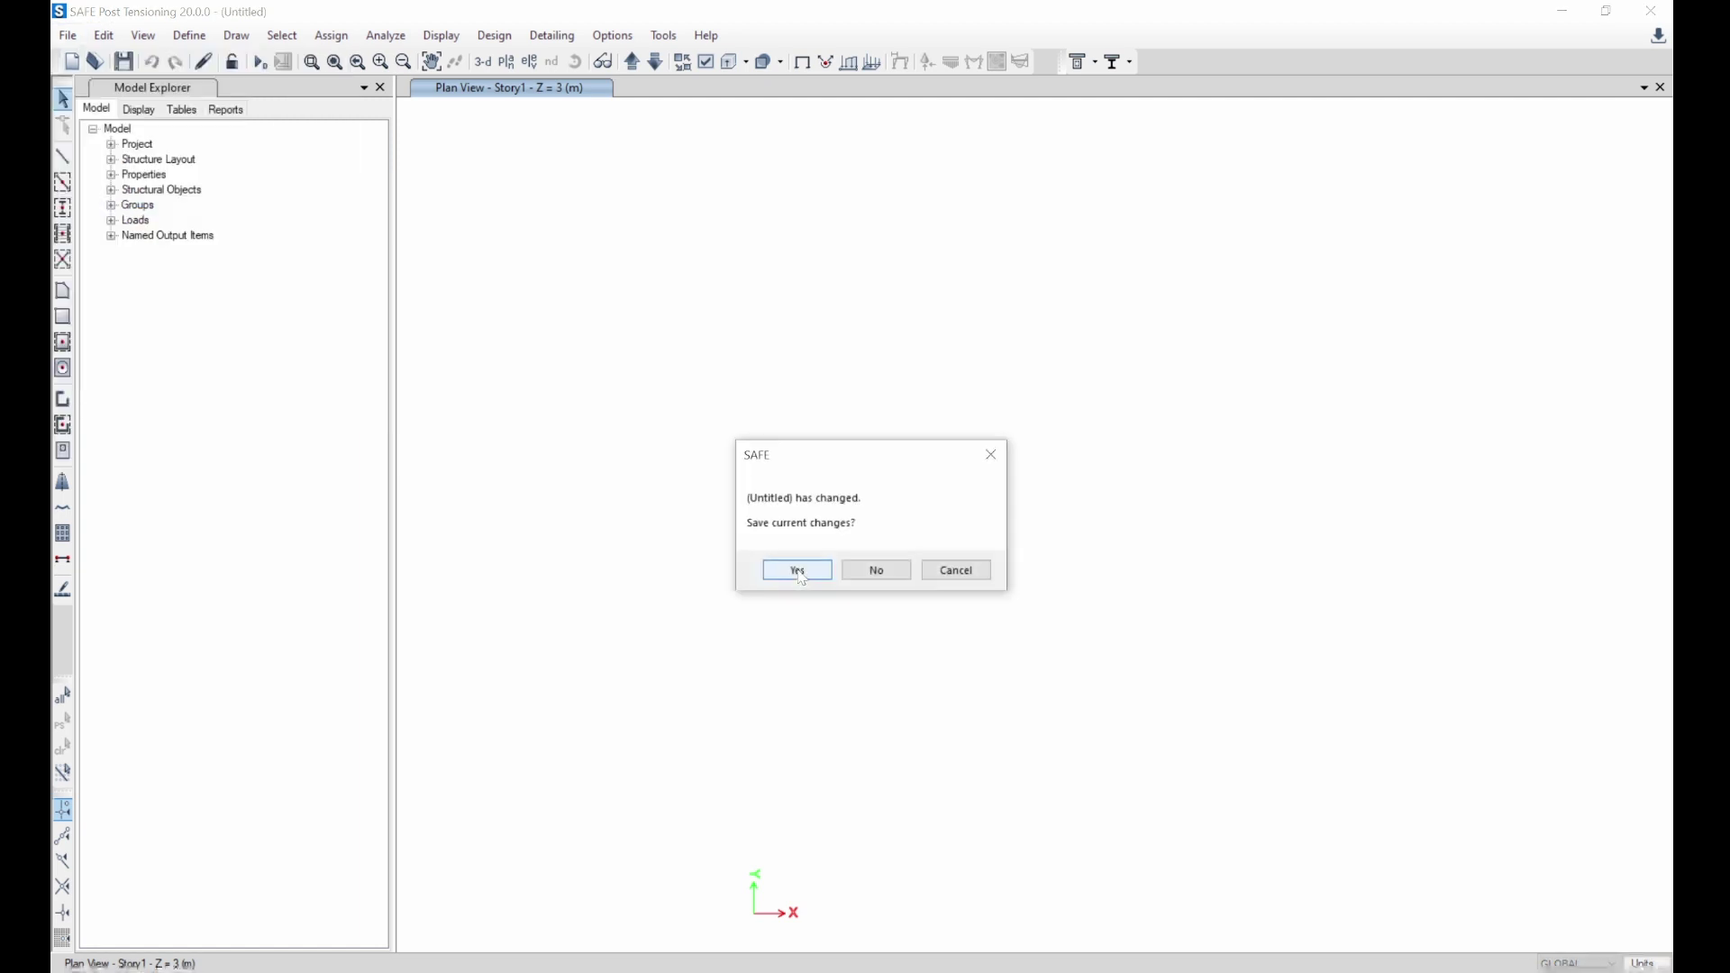
click(798, 572)
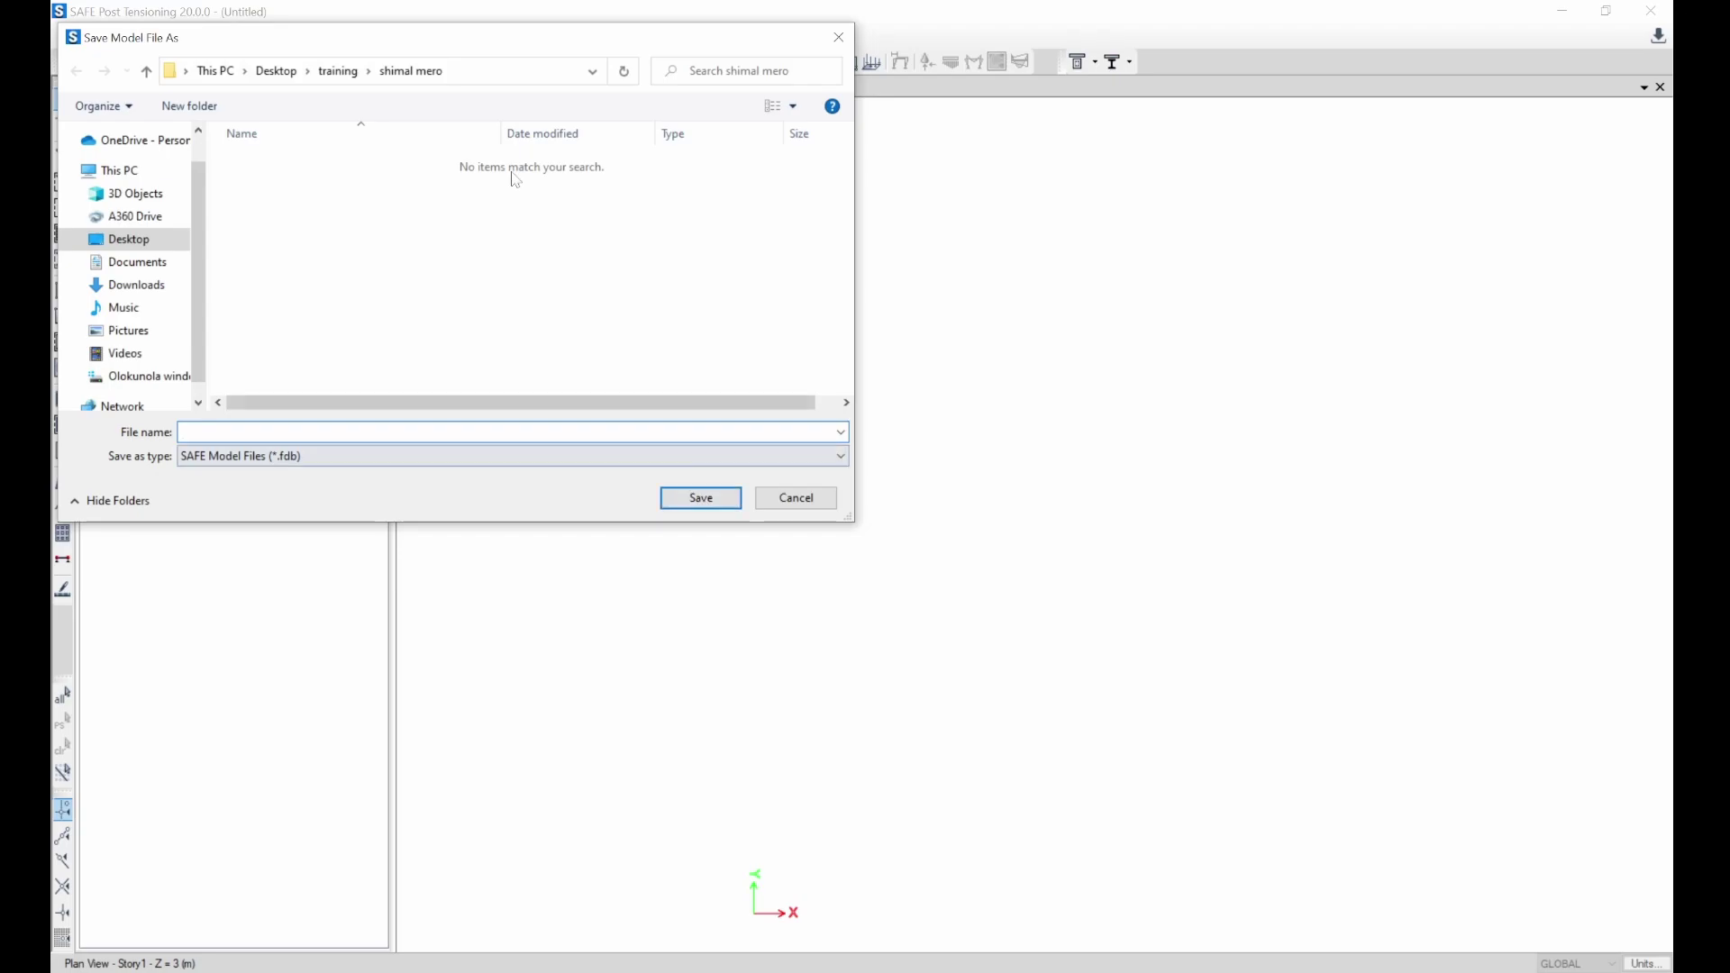
- Create a folder named "safe" inside the Etab struct training folder and save the model in it as "mat"
double_click(293, 207)
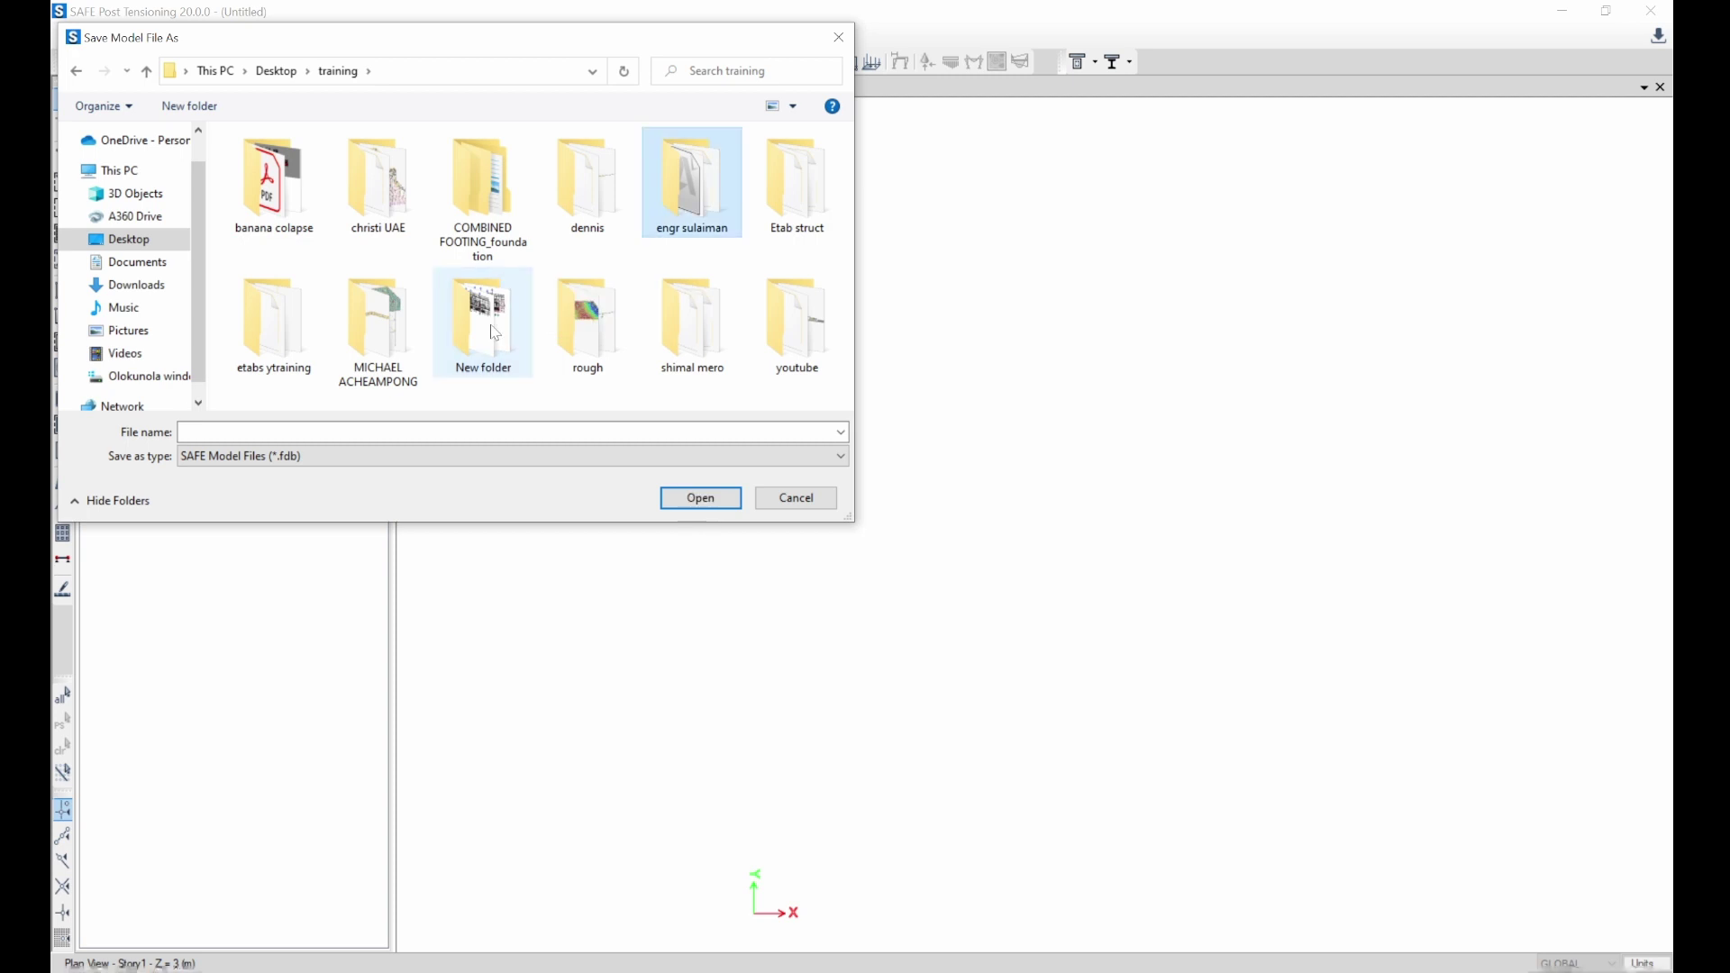
double_click(797, 180)
right_click(712, 273)
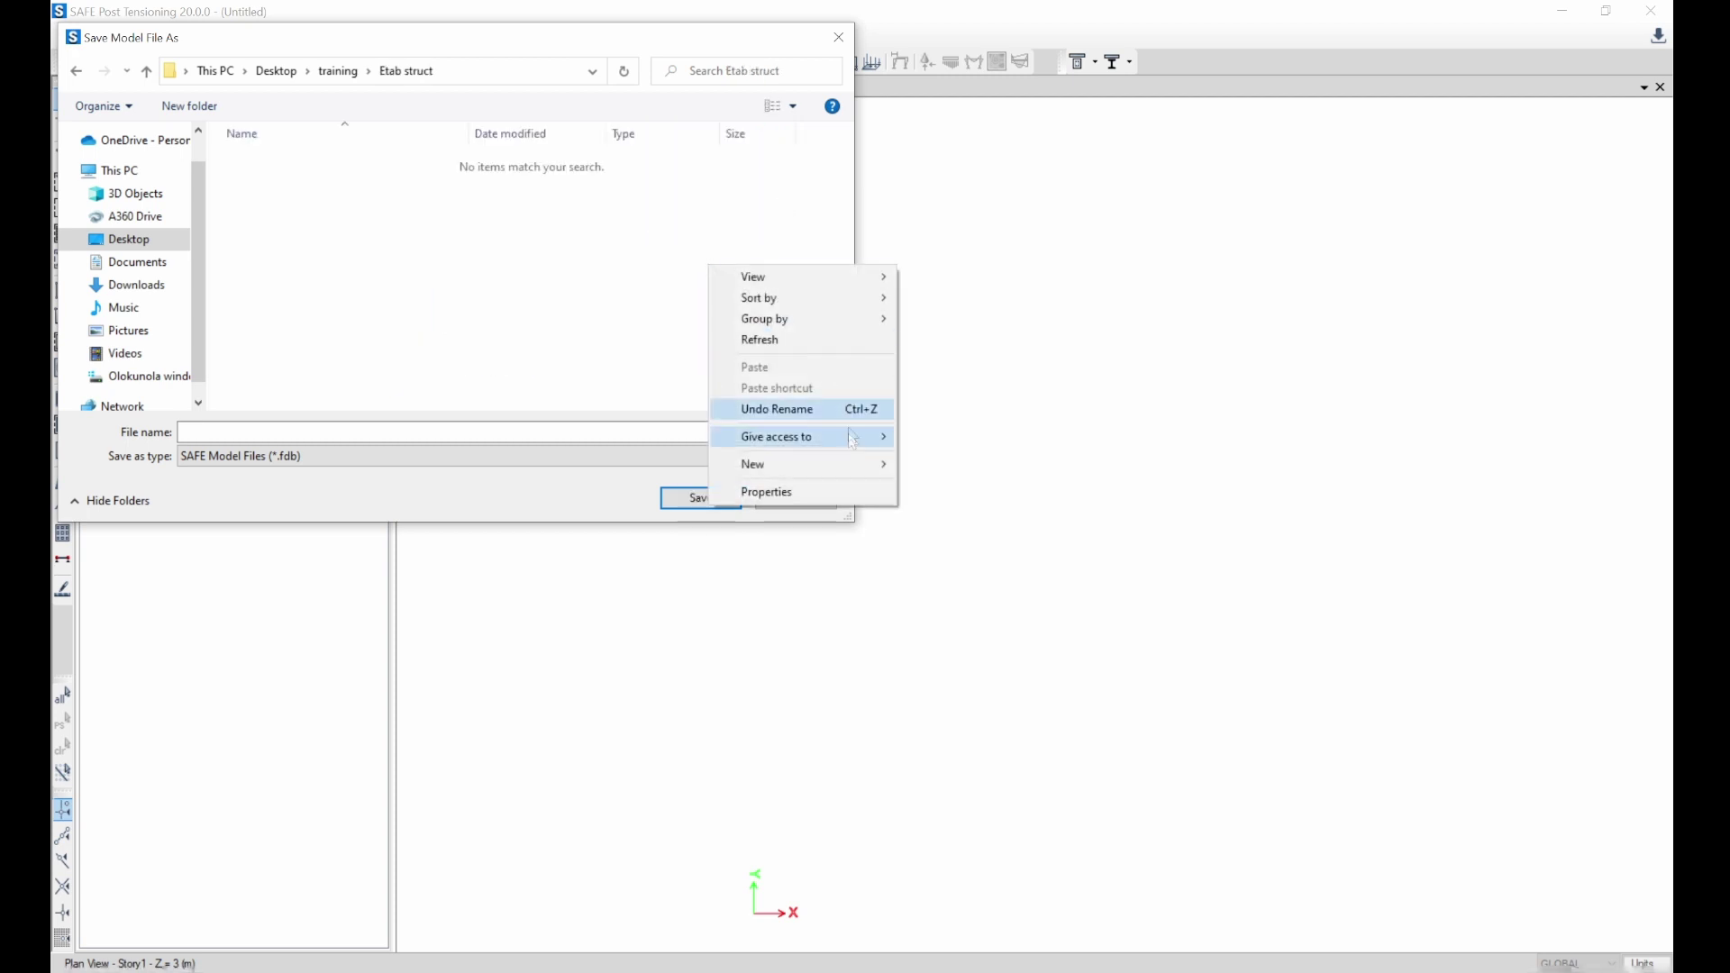
mouse_move(865, 464)
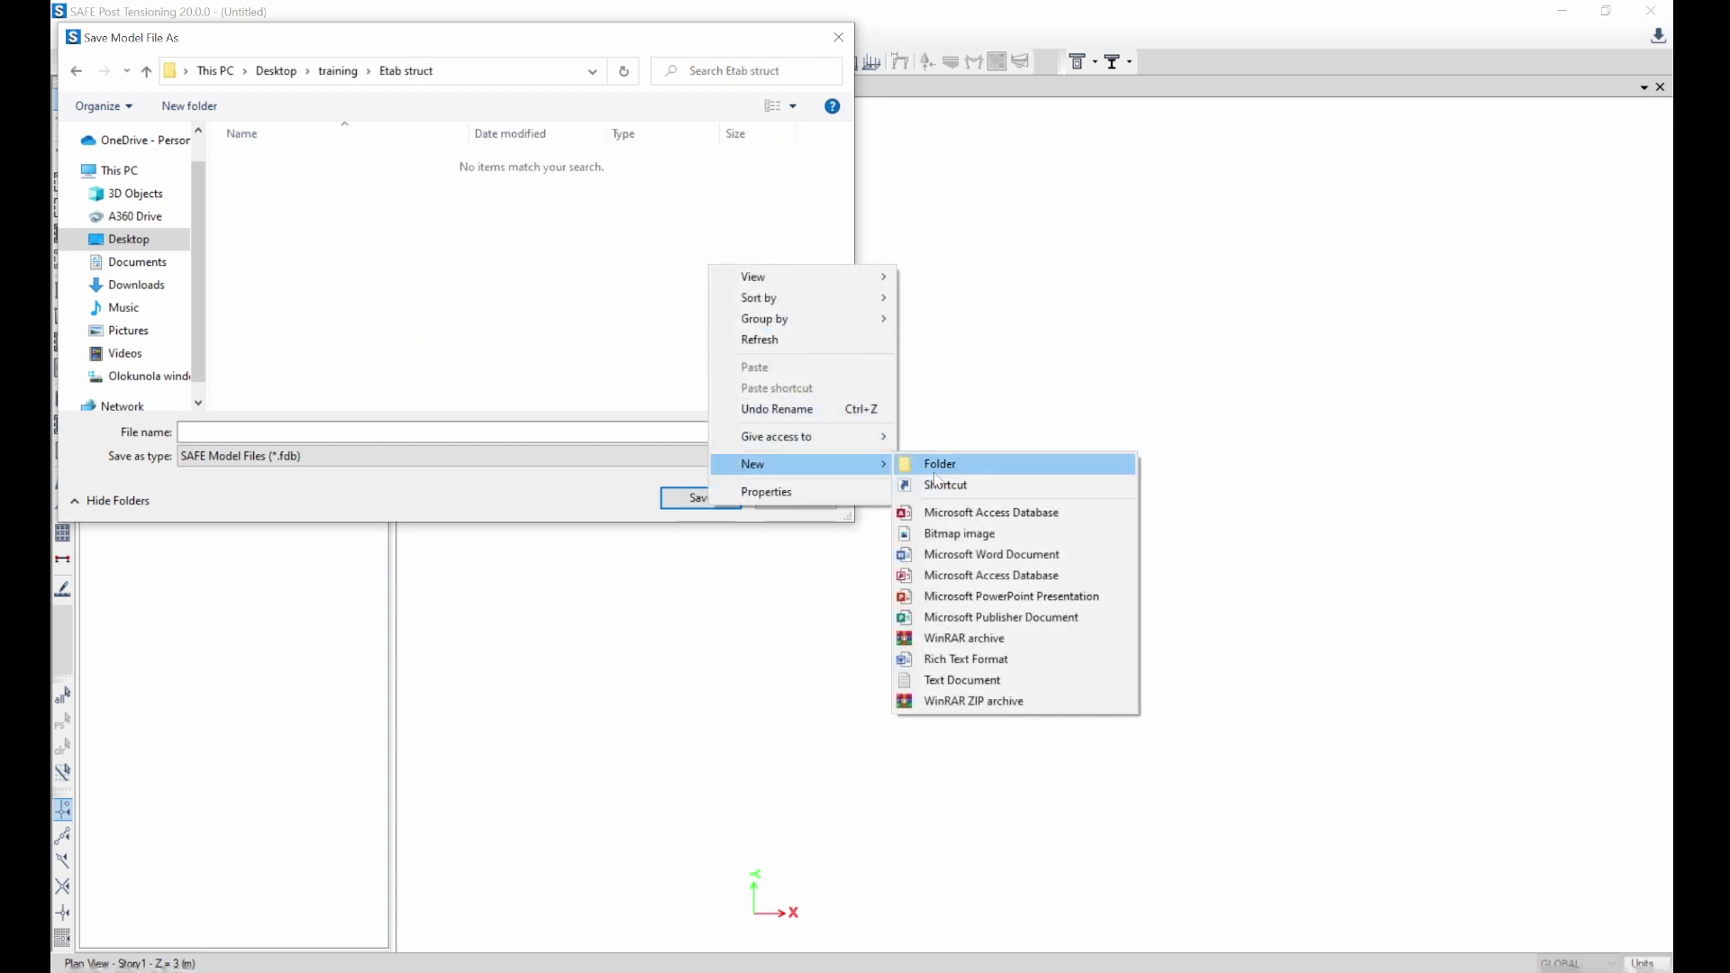
click(935, 470)
text(safe)
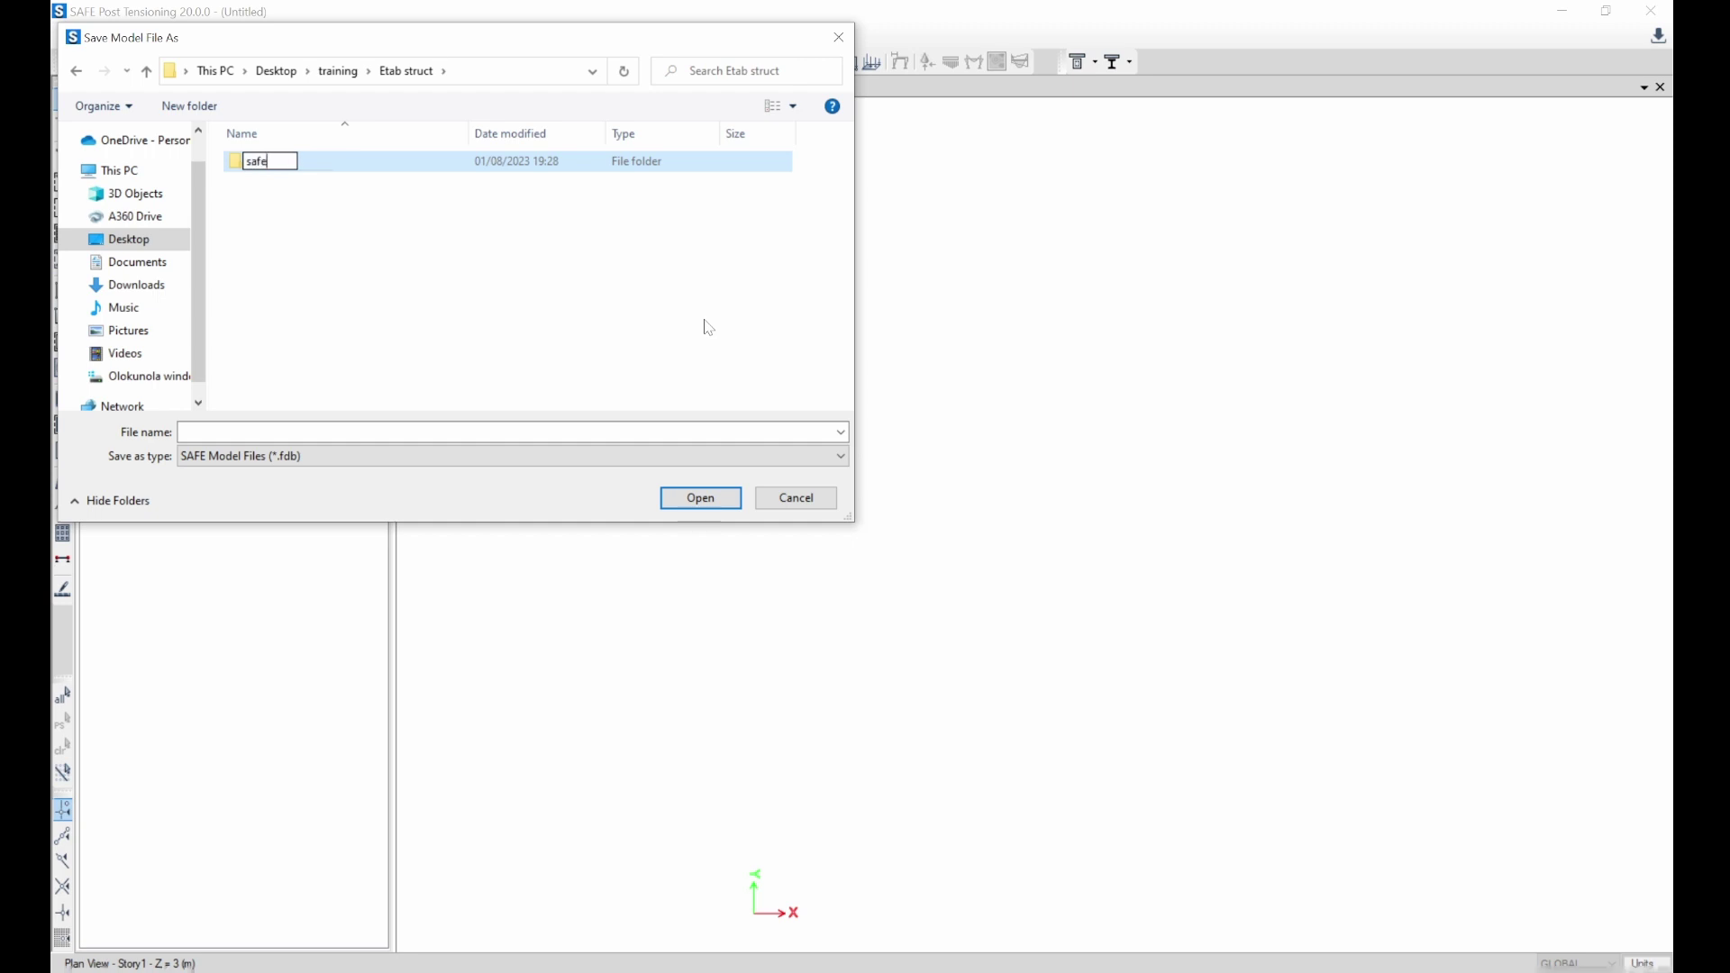
key(Return)
double_click(382, 167)
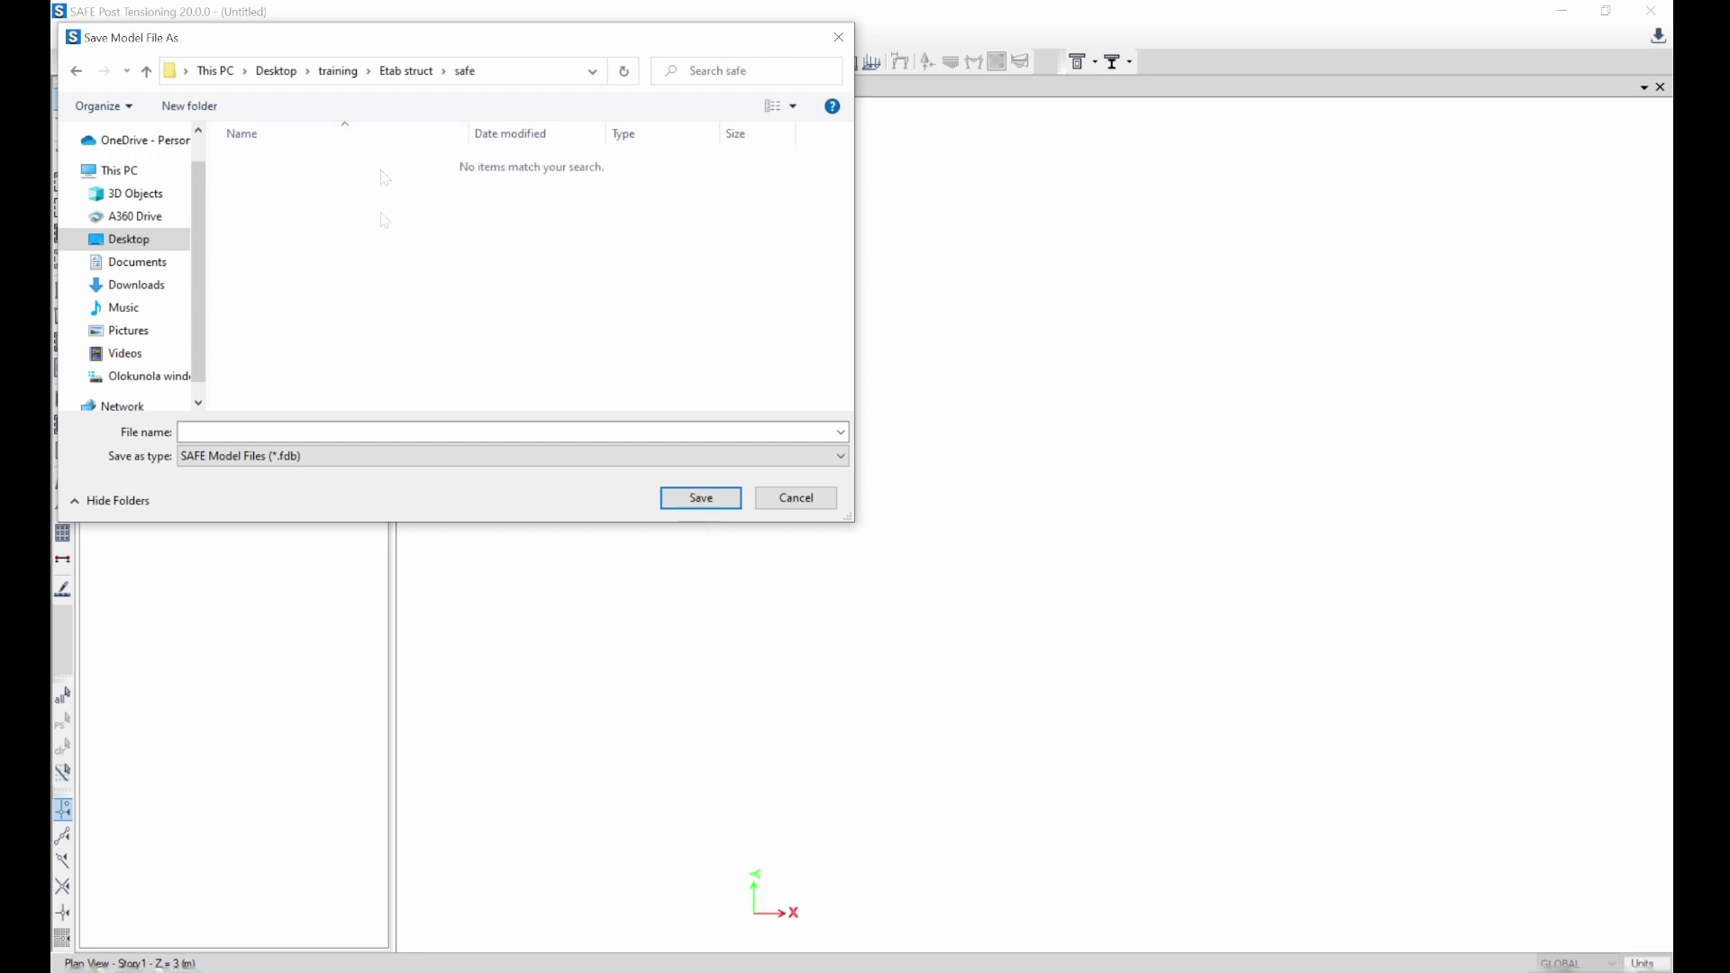
click(387, 432)
key(Return)
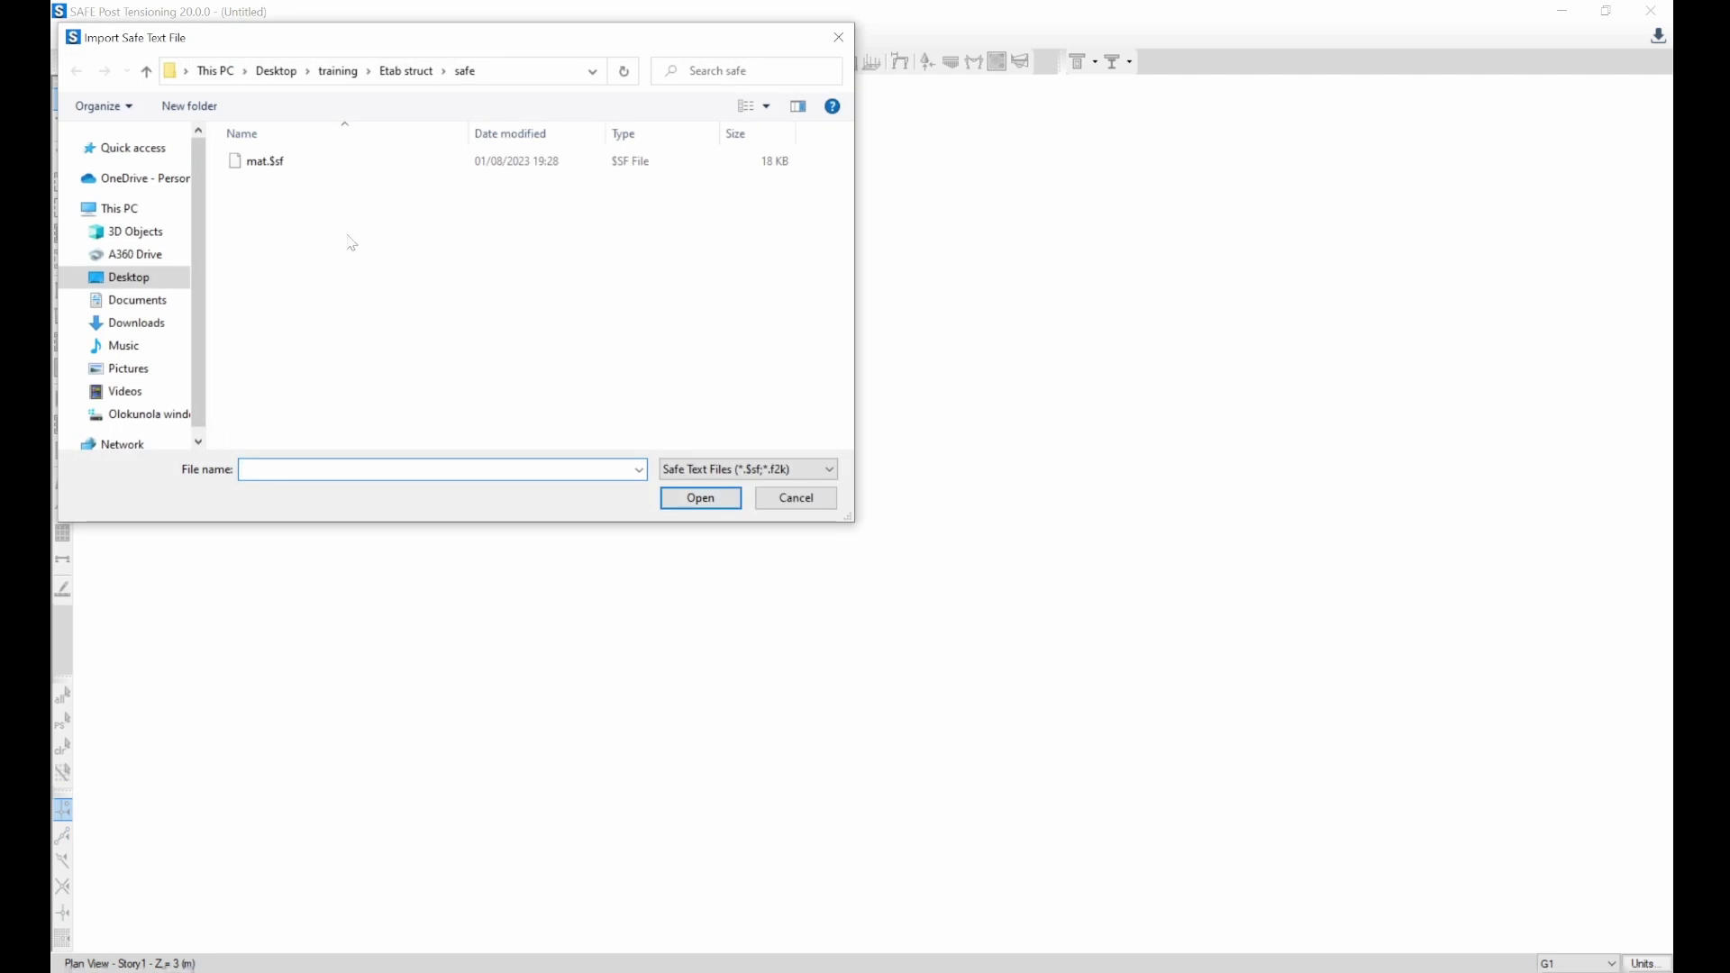
- Import "mat export.F2K" from the Etab struct folder and move the plan view down to the Base level
click(419, 76)
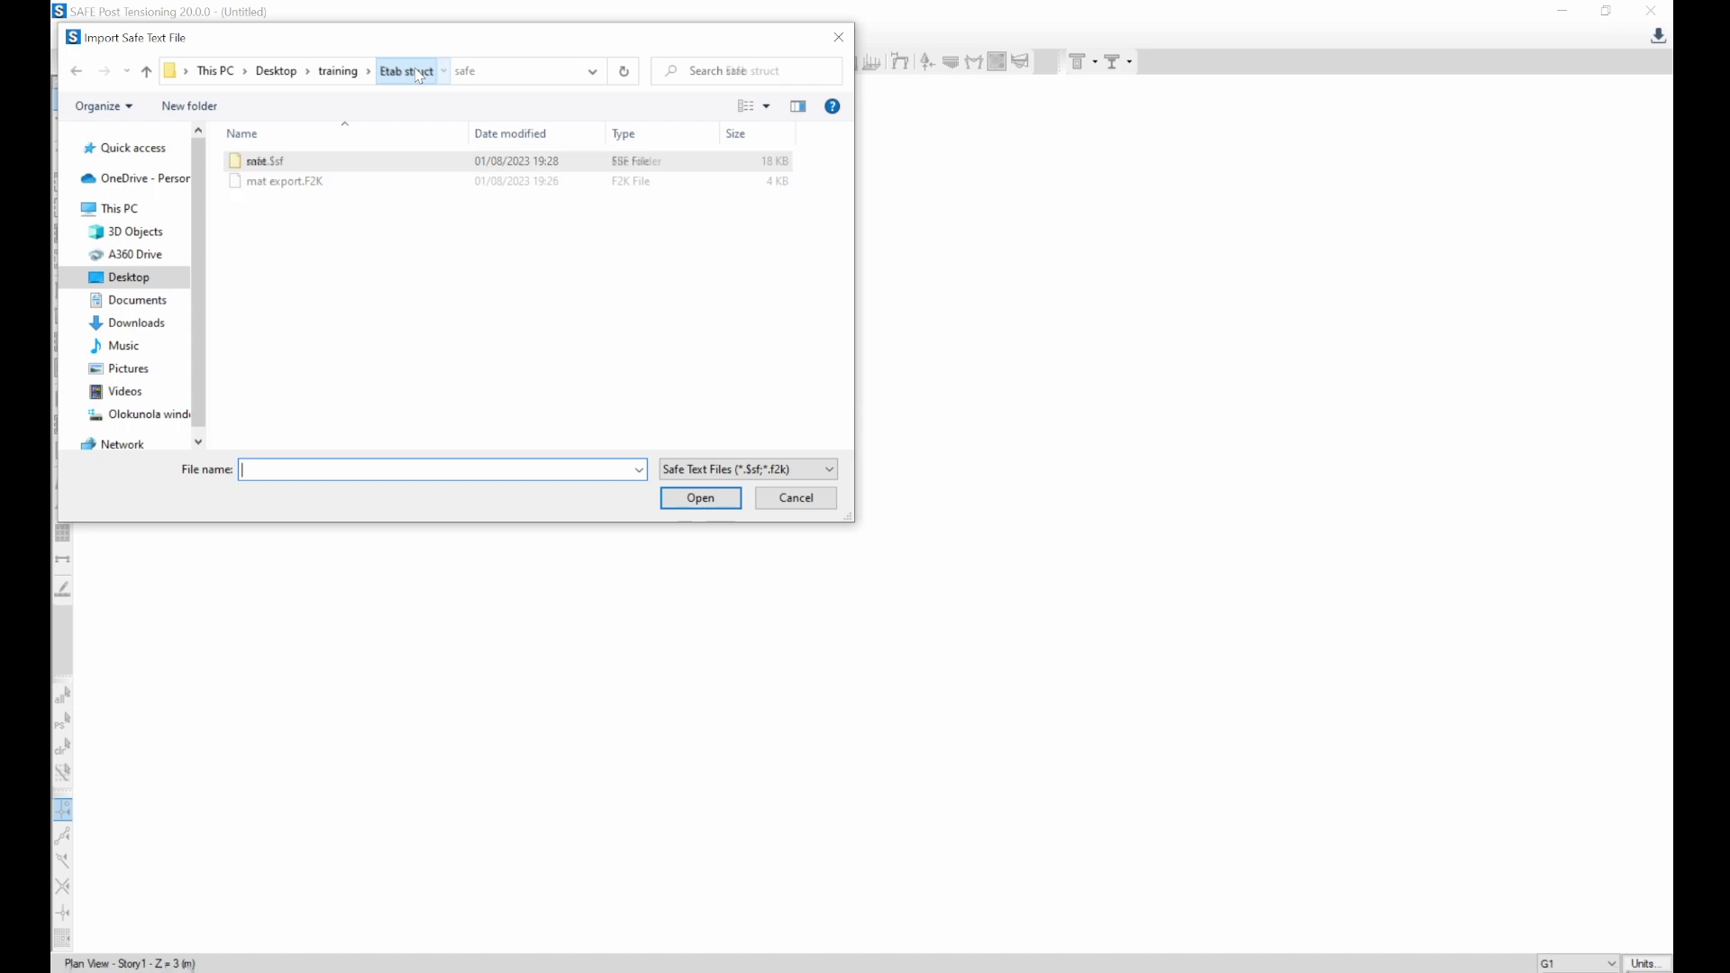
click(332, 188)
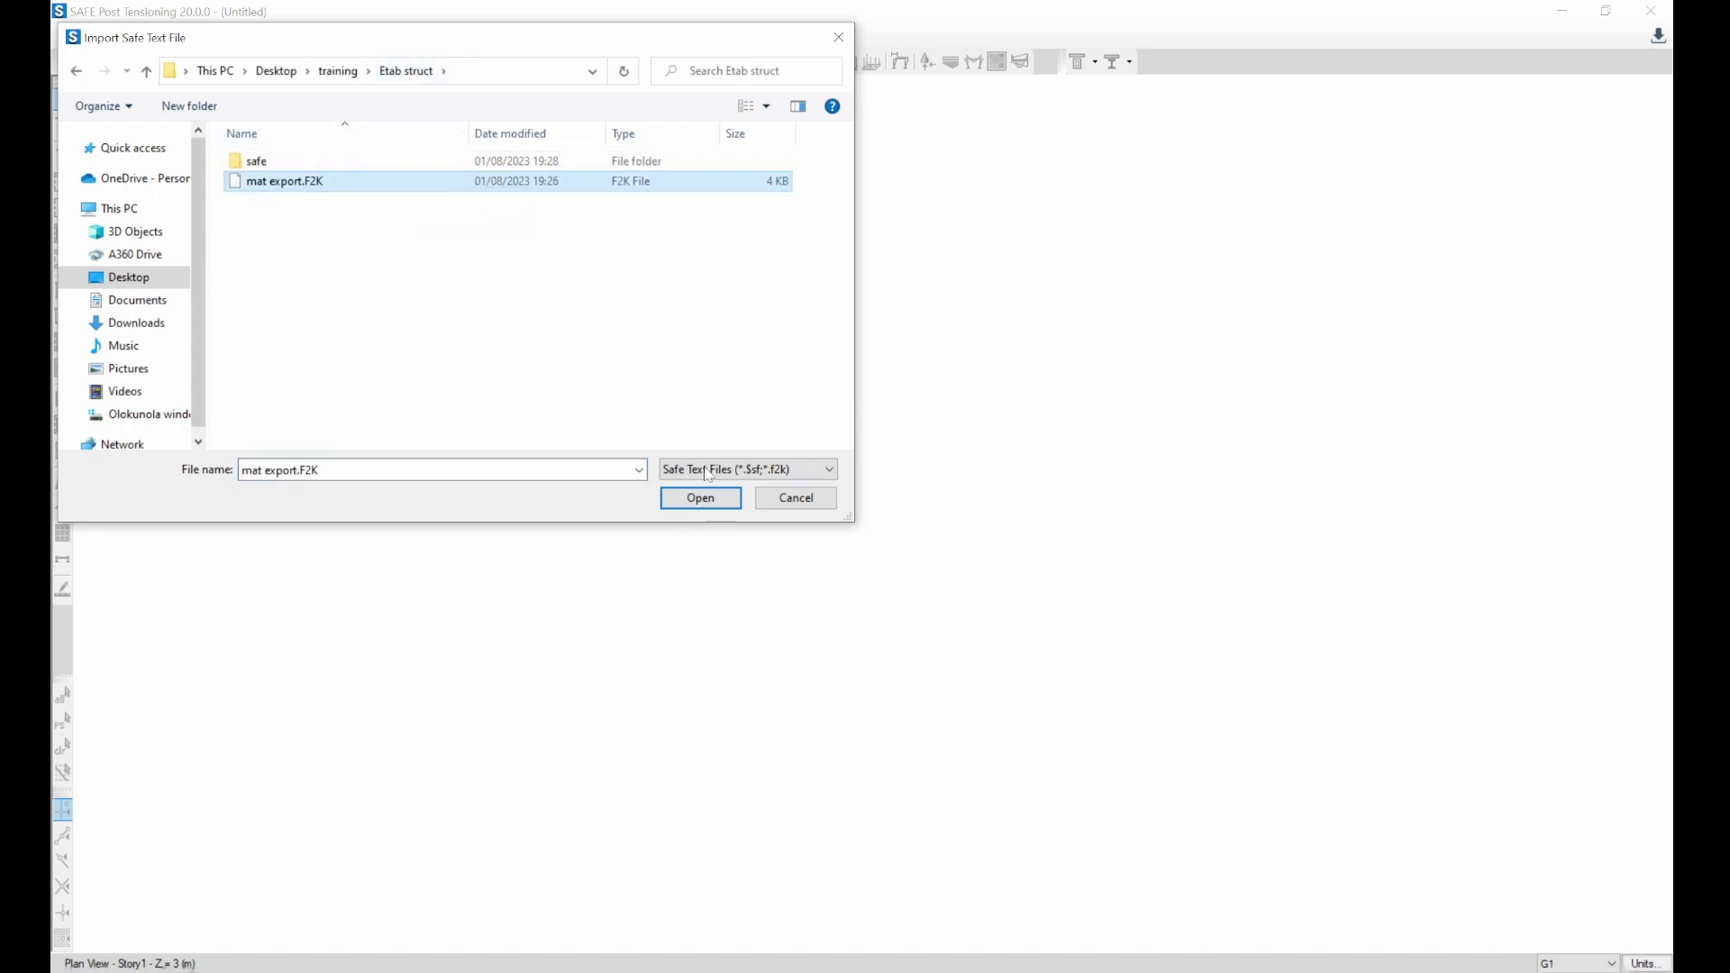
click(701, 497)
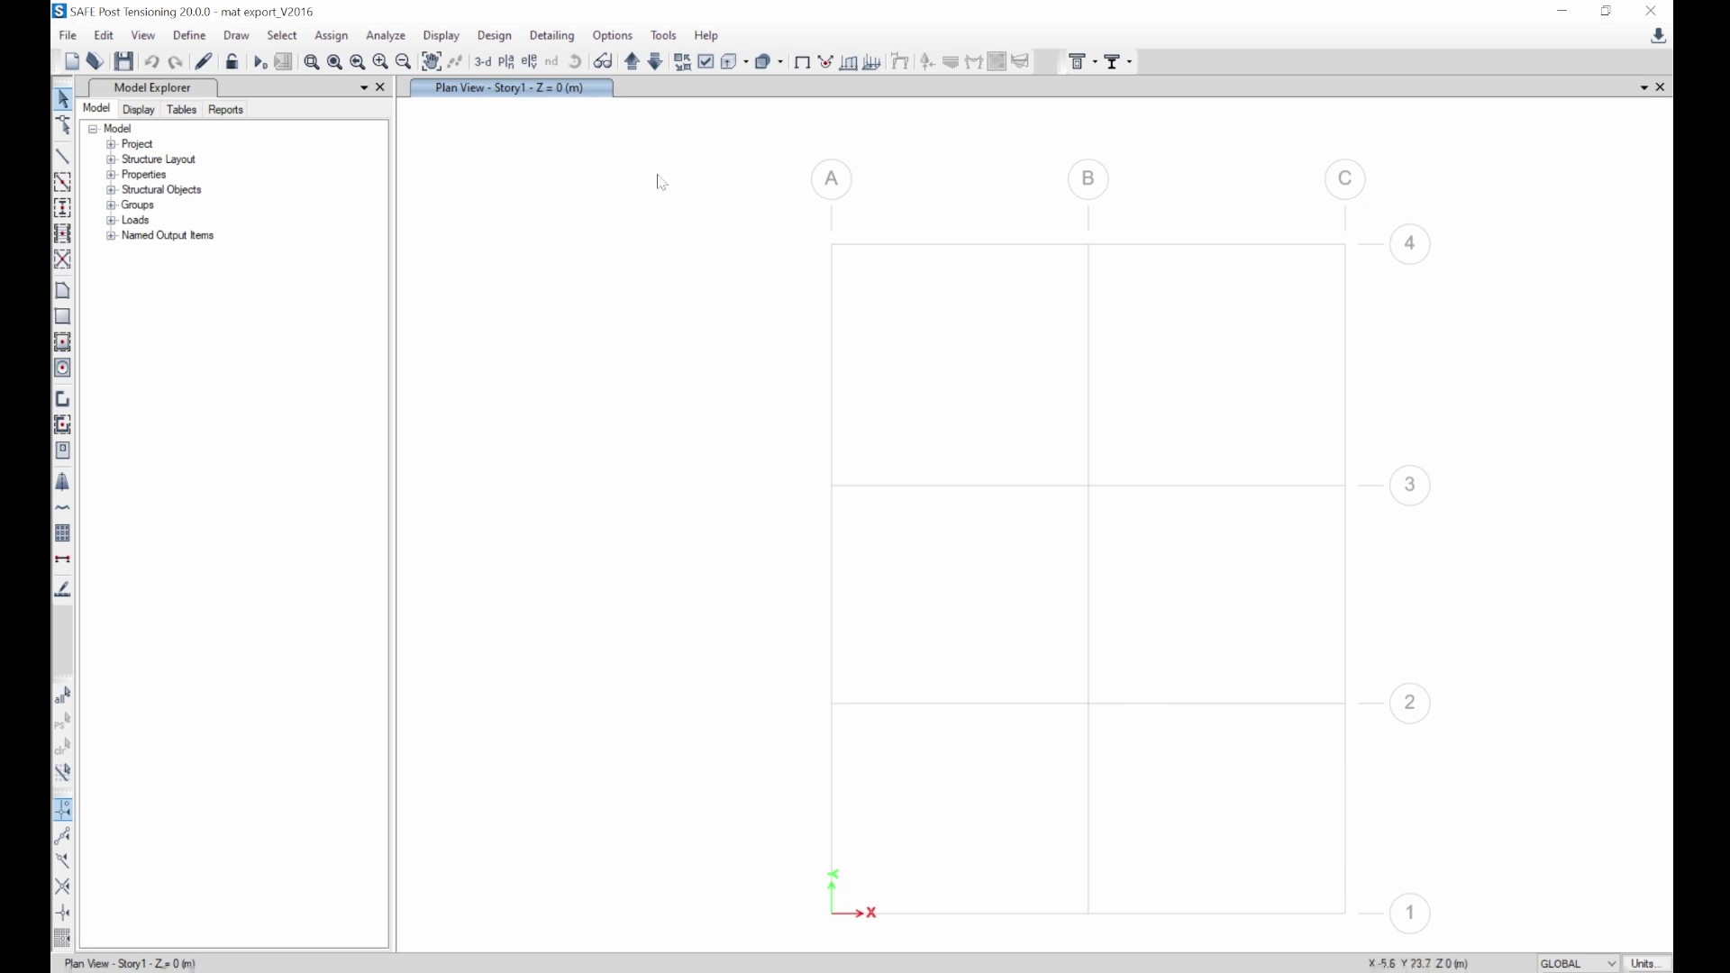
click(653, 66)
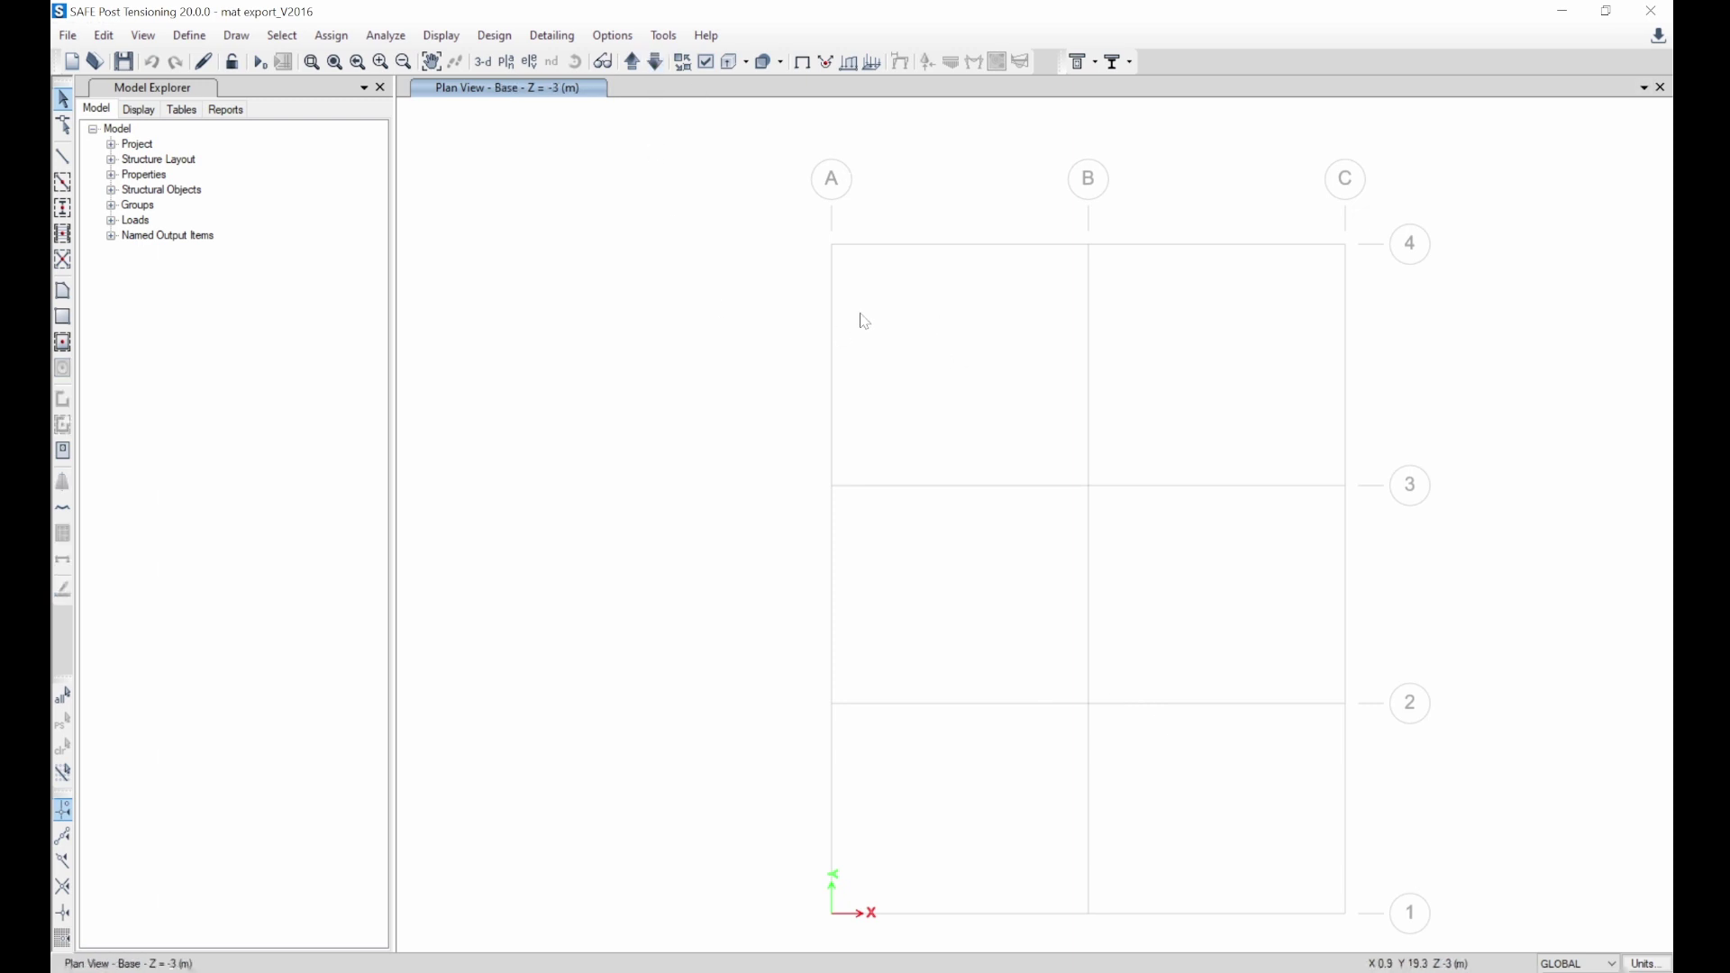
- Add a European concrete material of grade C20/25 to standard EN 1992-1-1 per EN 206-1
click(189, 36)
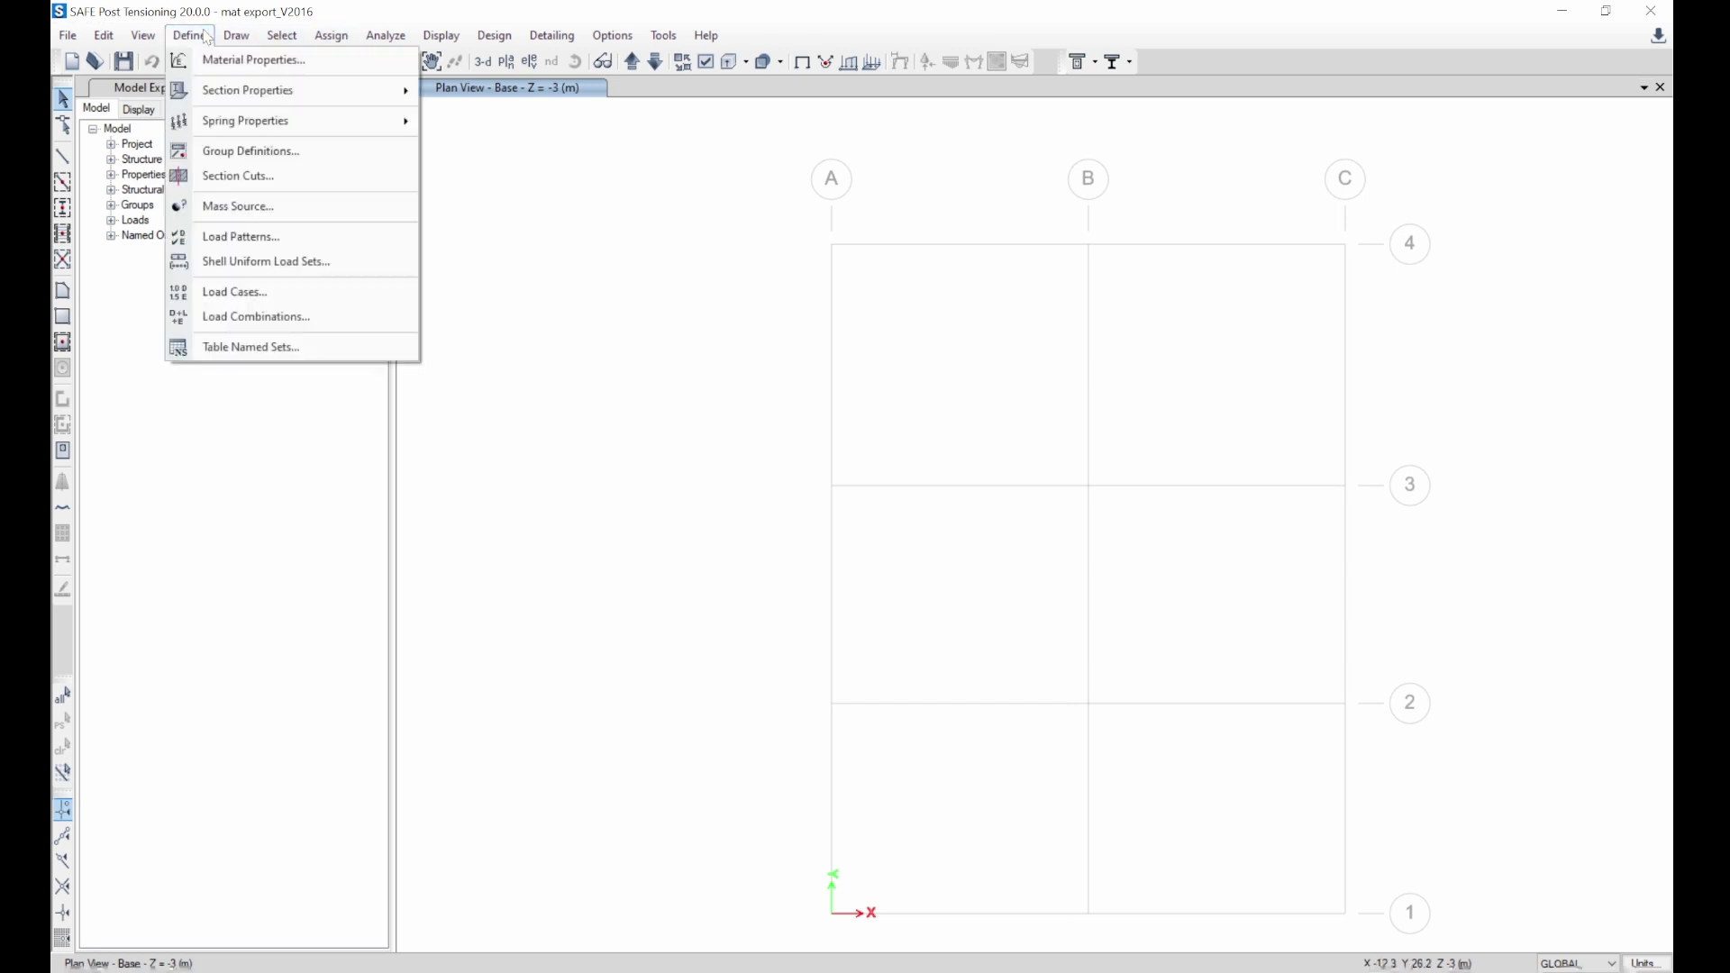
click(231, 61)
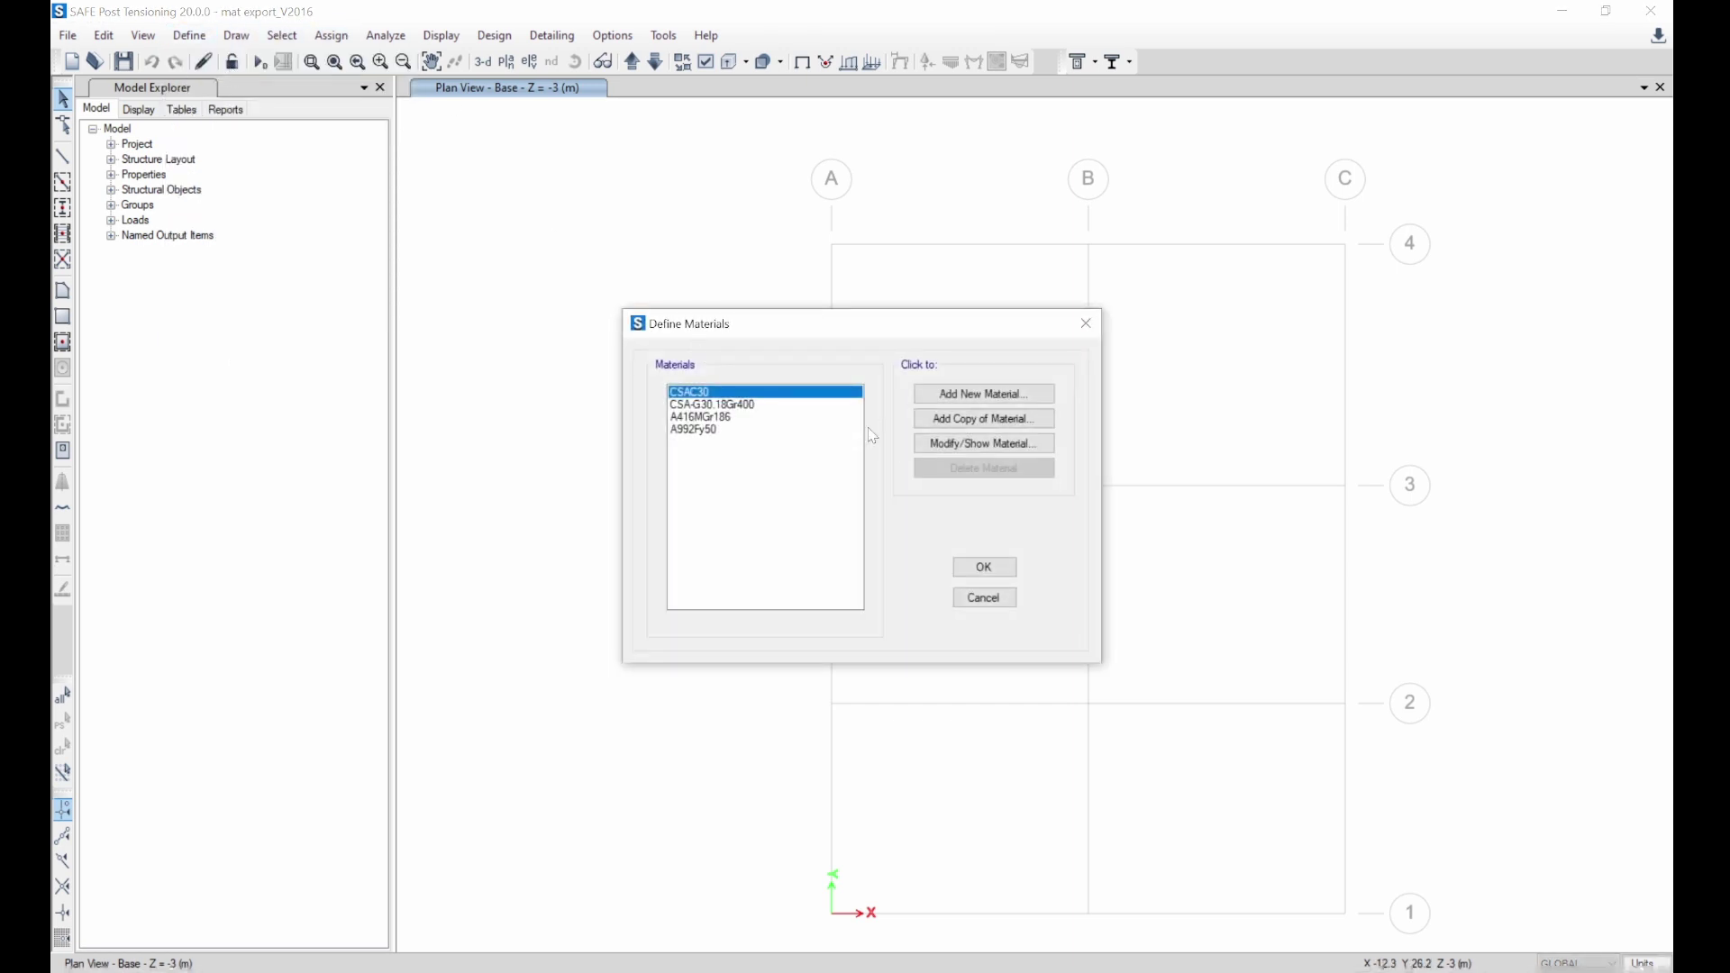
click(986, 398)
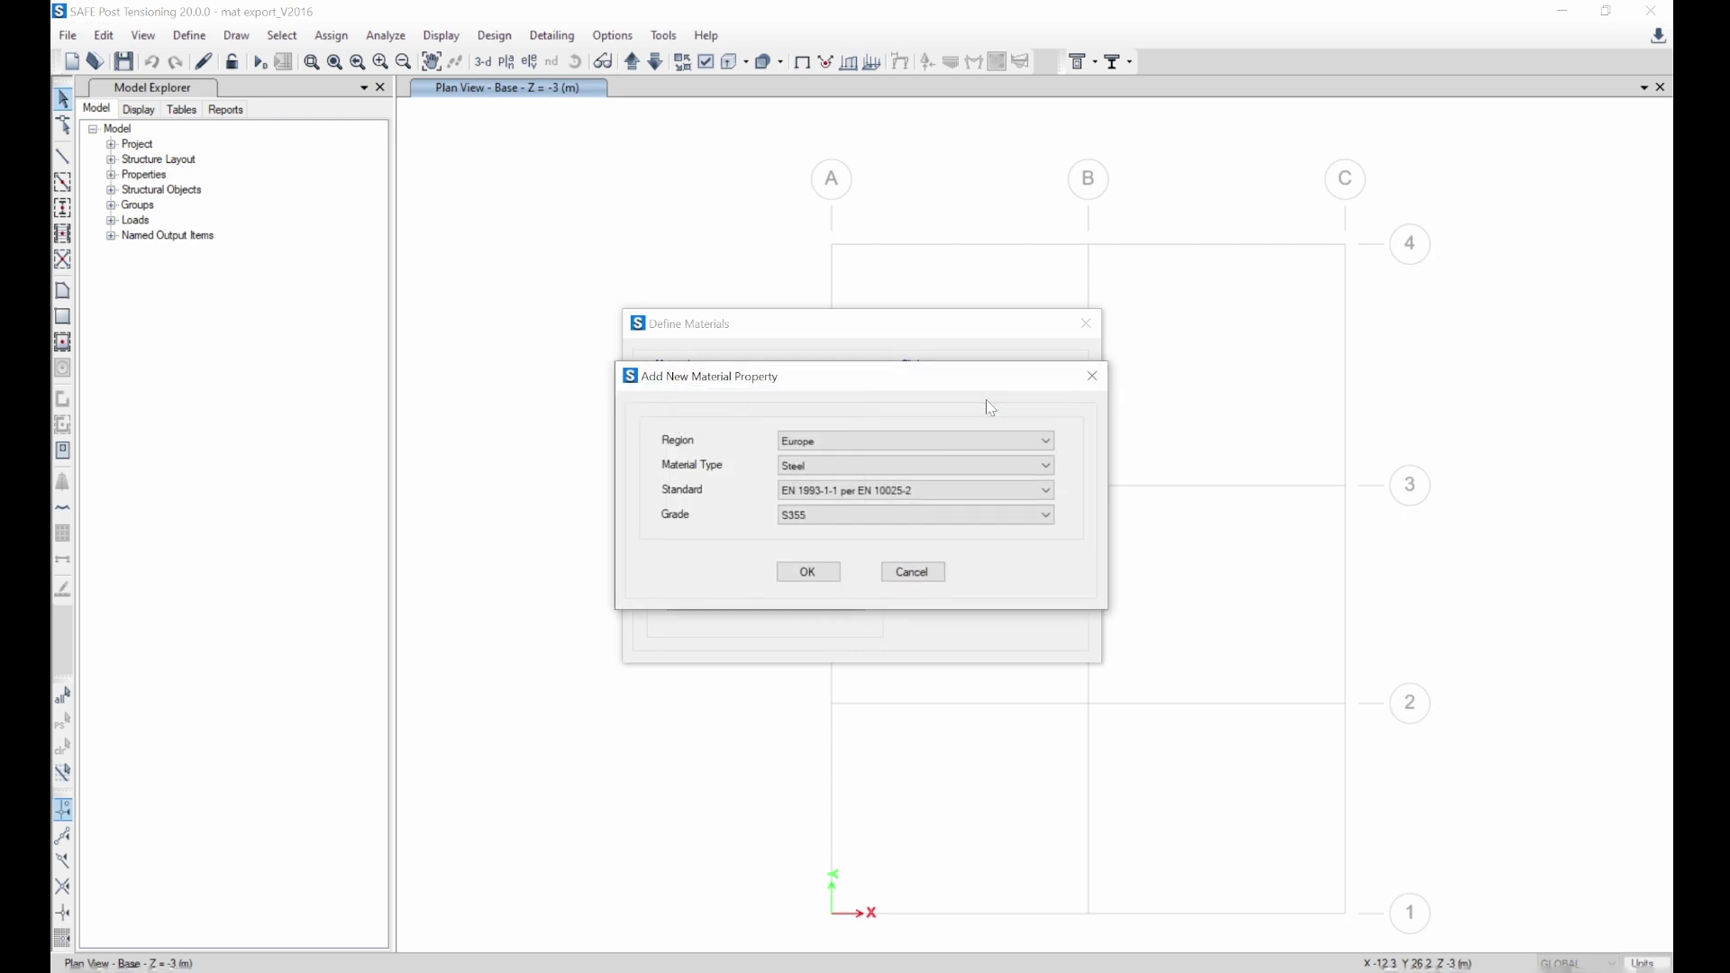
click(832, 465)
click(826, 494)
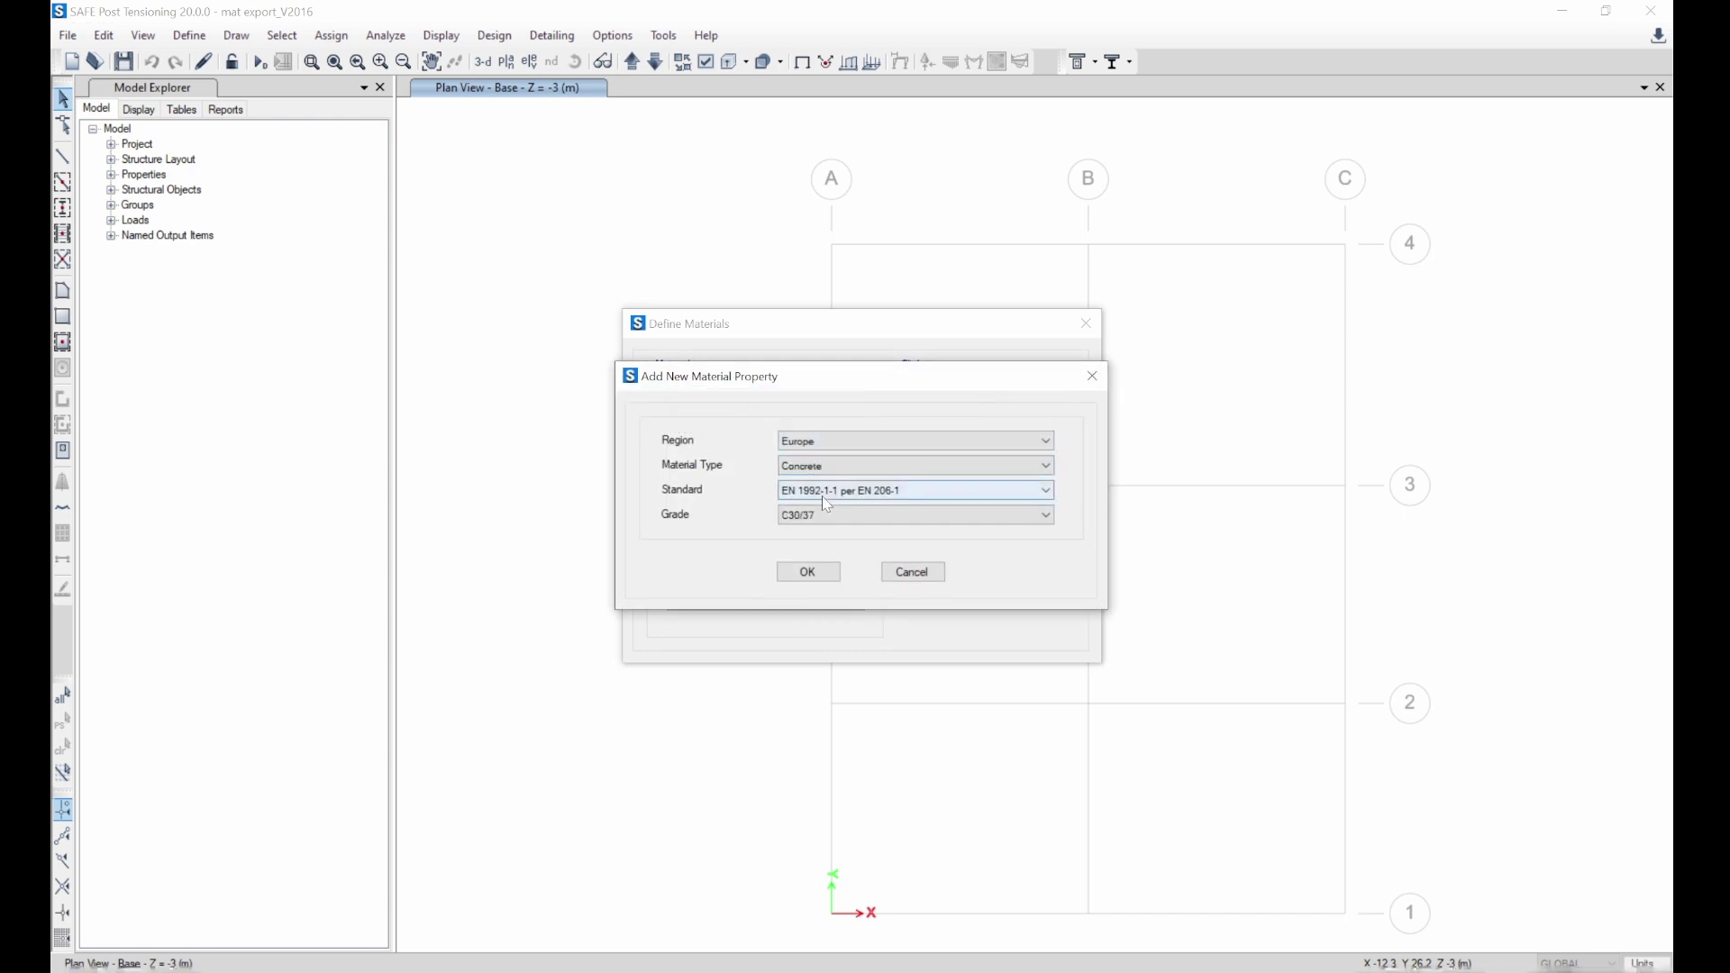
click(826, 516)
click(821, 558)
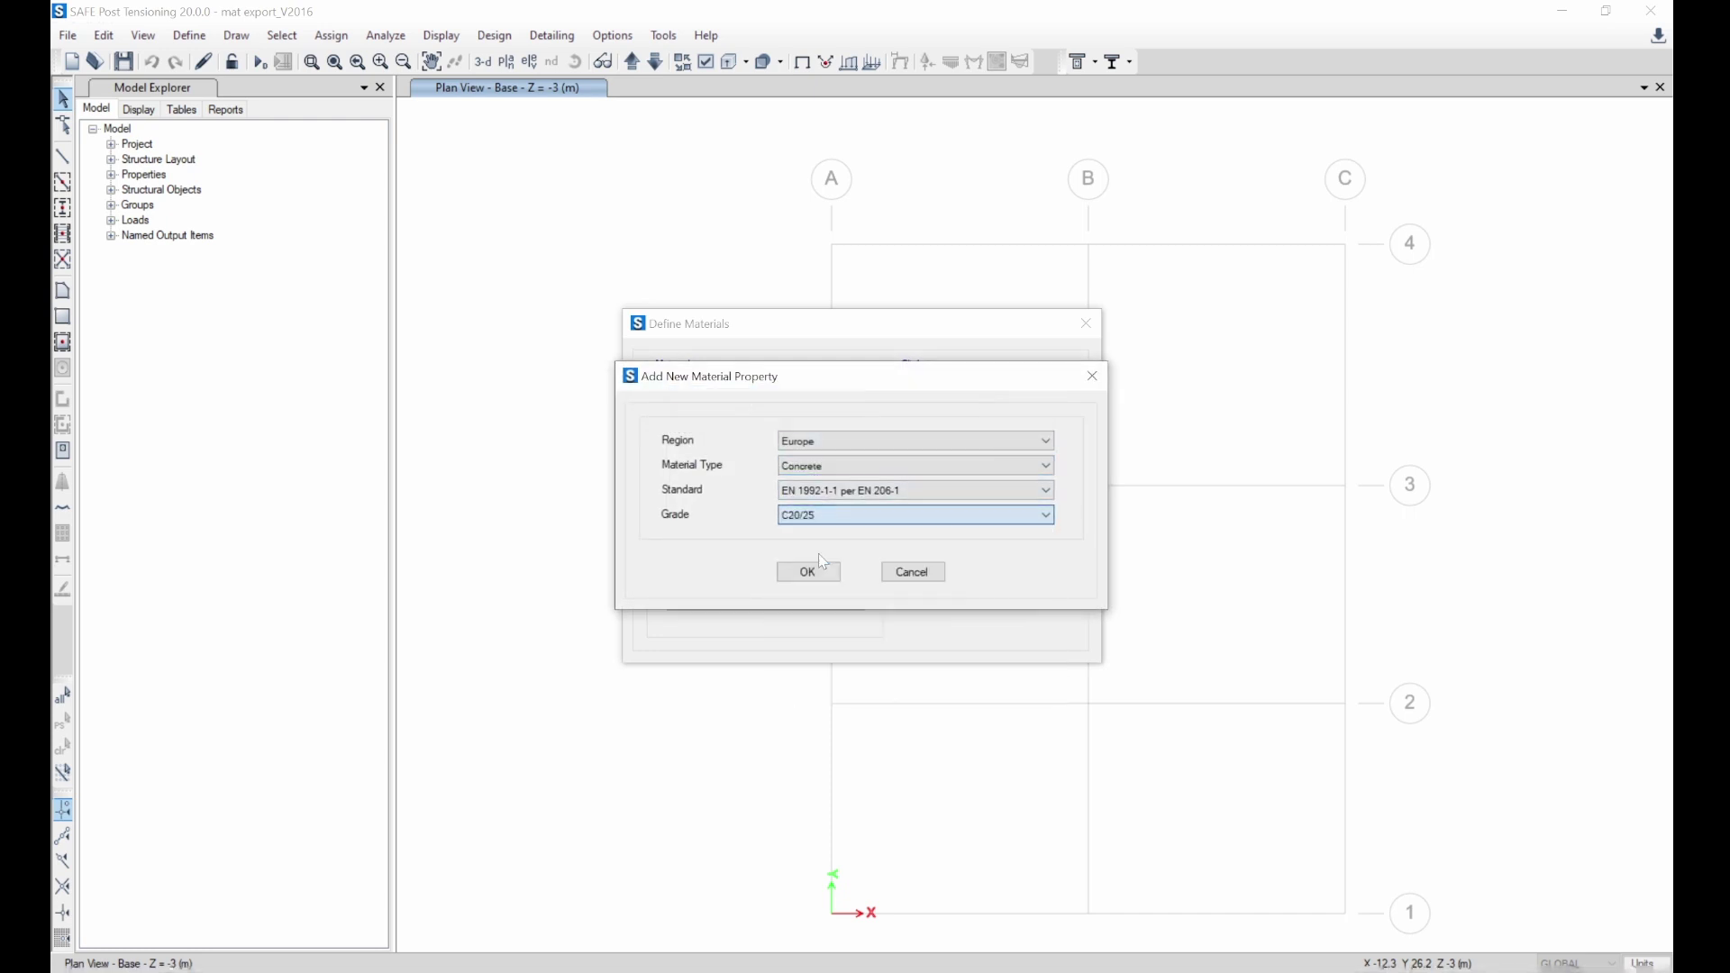
click(820, 571)
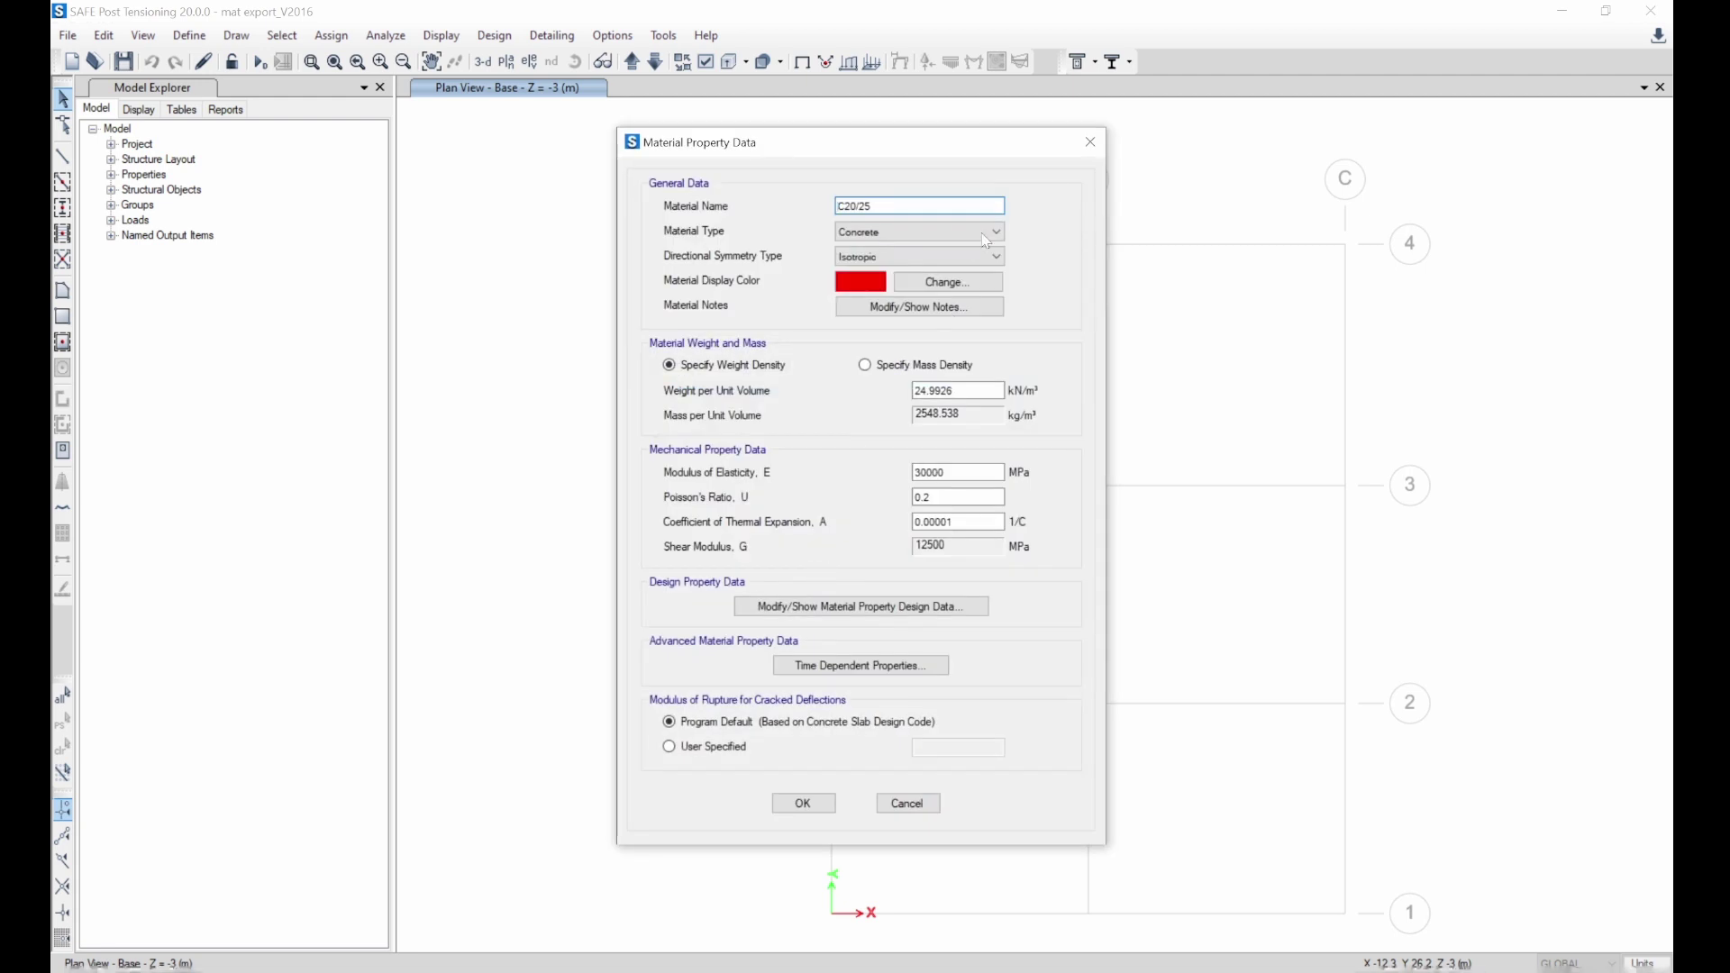
click(802, 802)
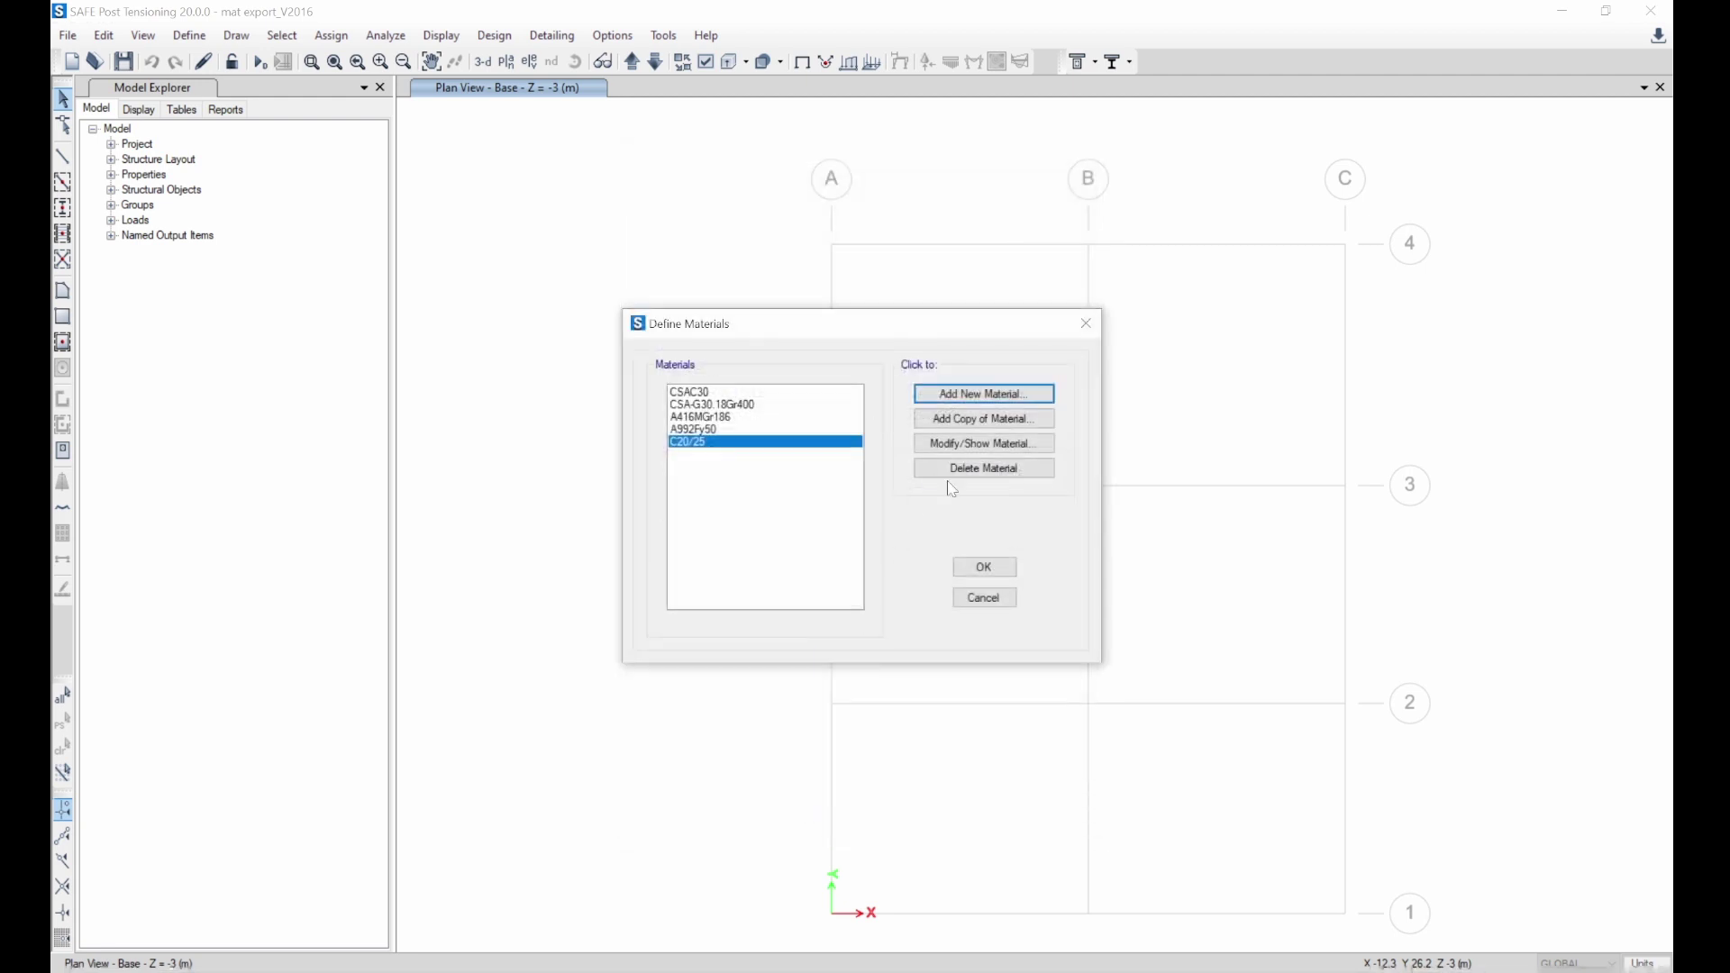
- Add a new rebar material for the Europe region and name it Rebar275
click(1007, 397)
click(912, 466)
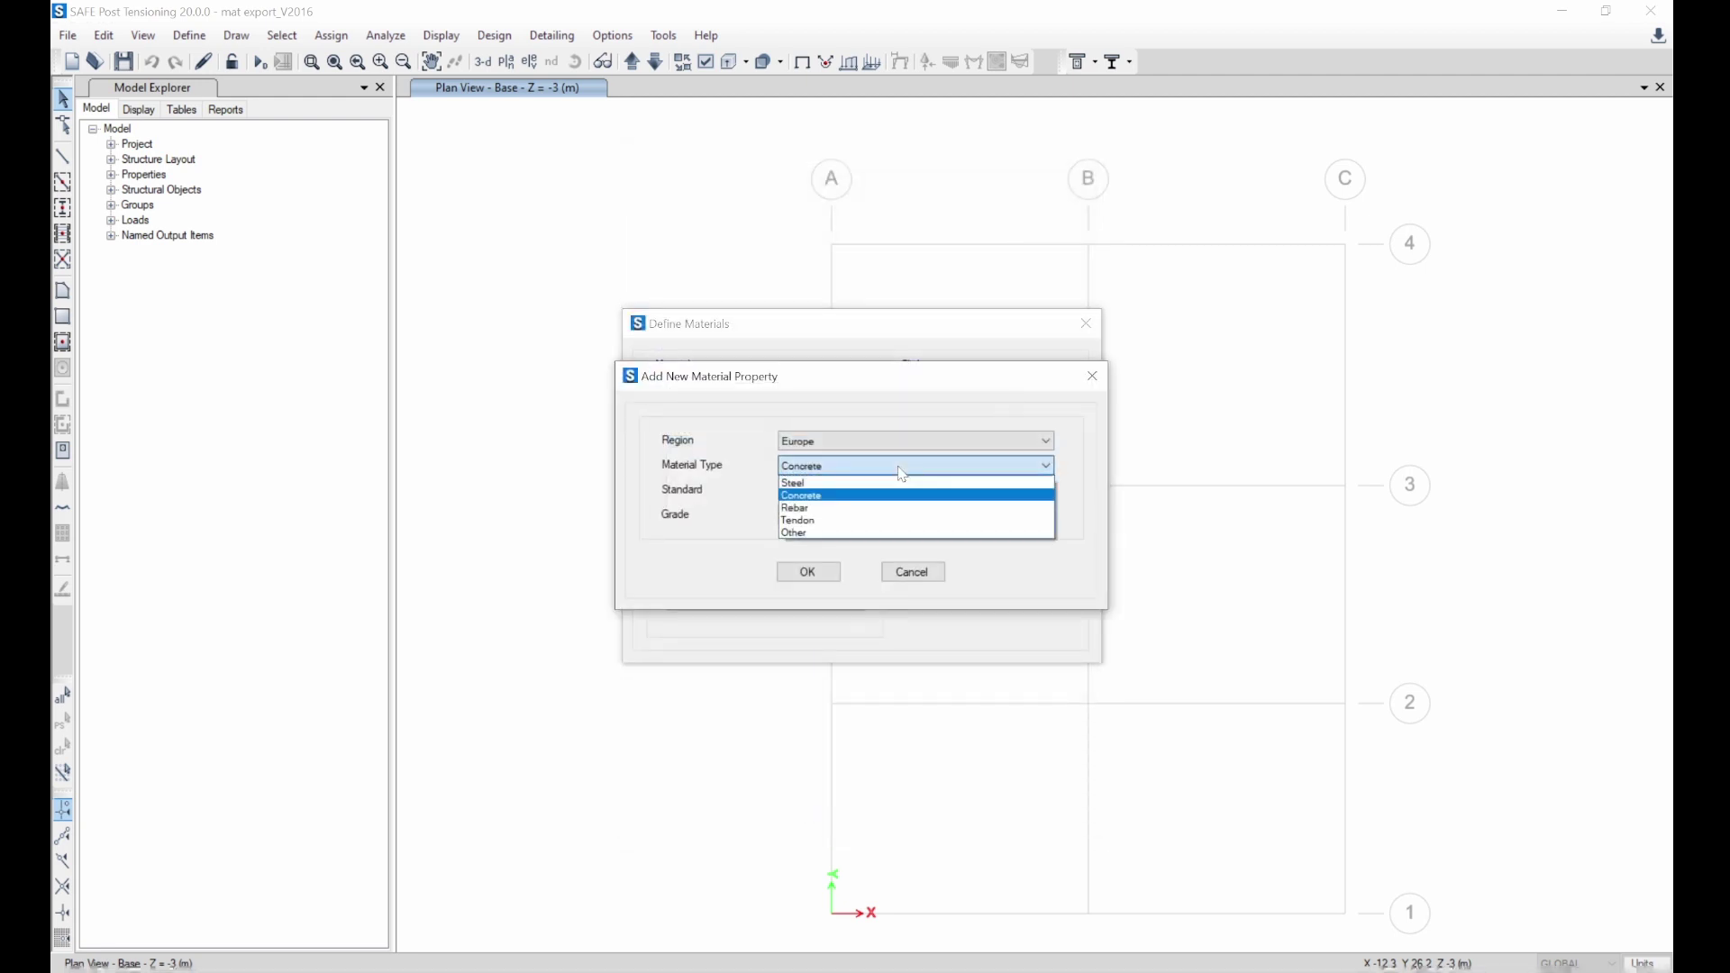
click(872, 508)
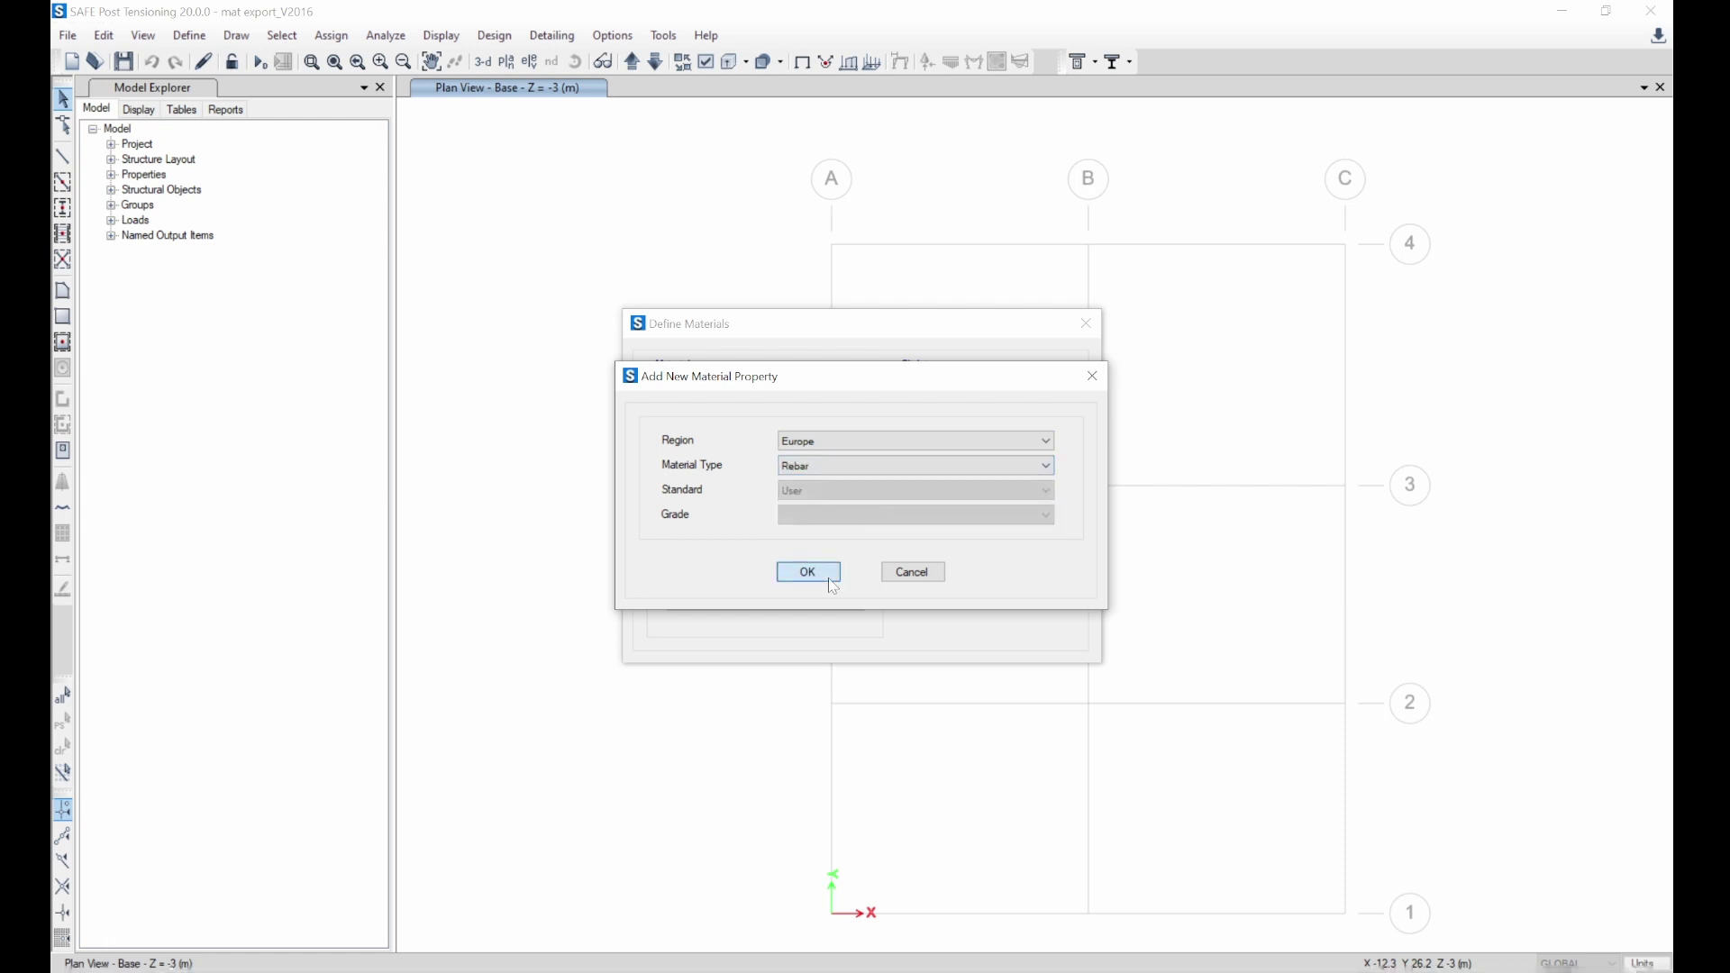
click(808, 572)
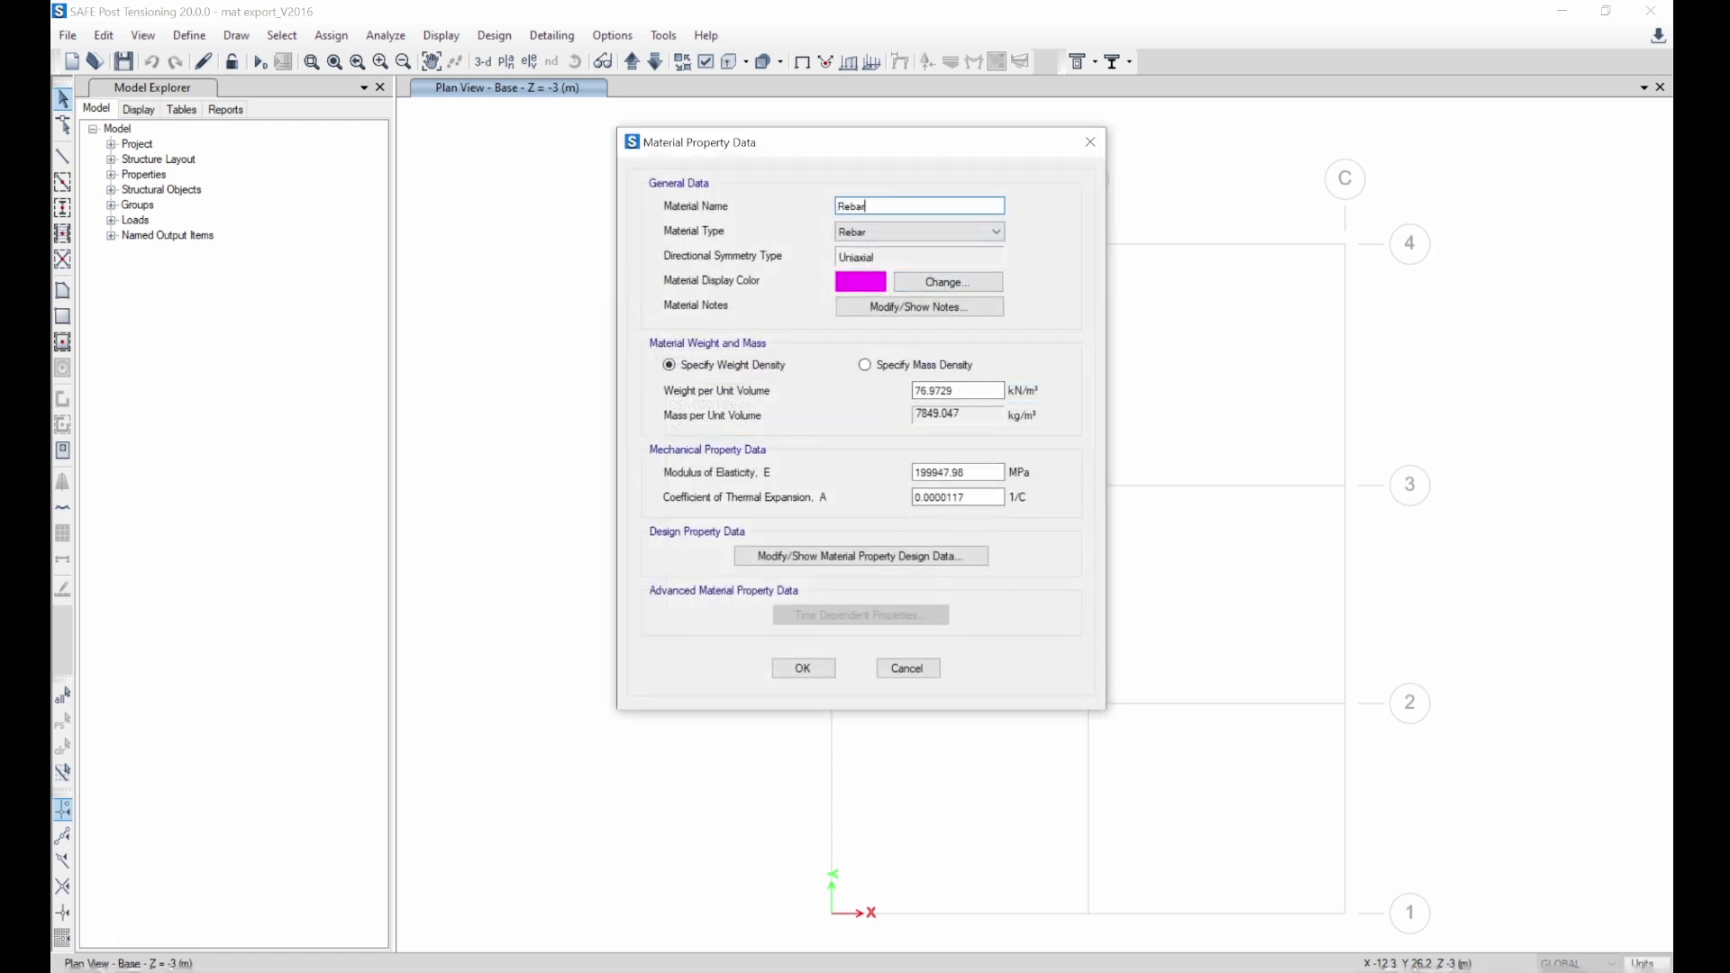
text(75)
- Set the Rebar275 grade to 275 and its minimum yield strength to 275 MPa, and accept the material definitions
click(905, 556)
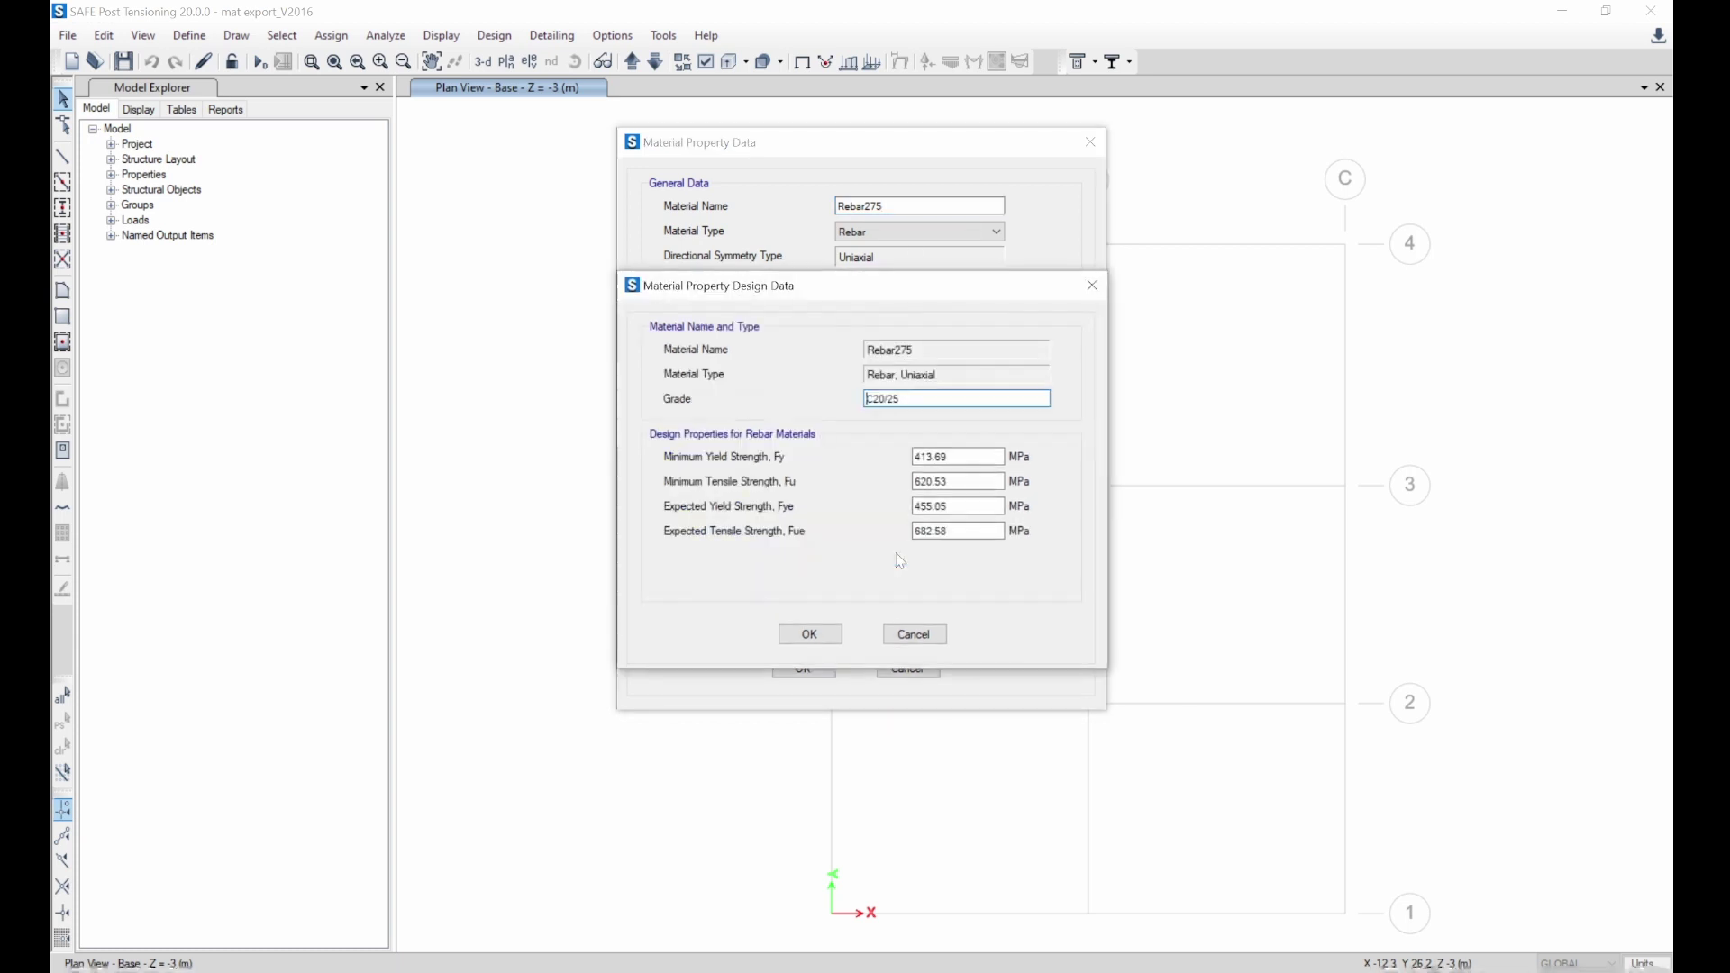
drag(901, 398, 802, 398)
text(275)
drag(920, 457, 949, 457)
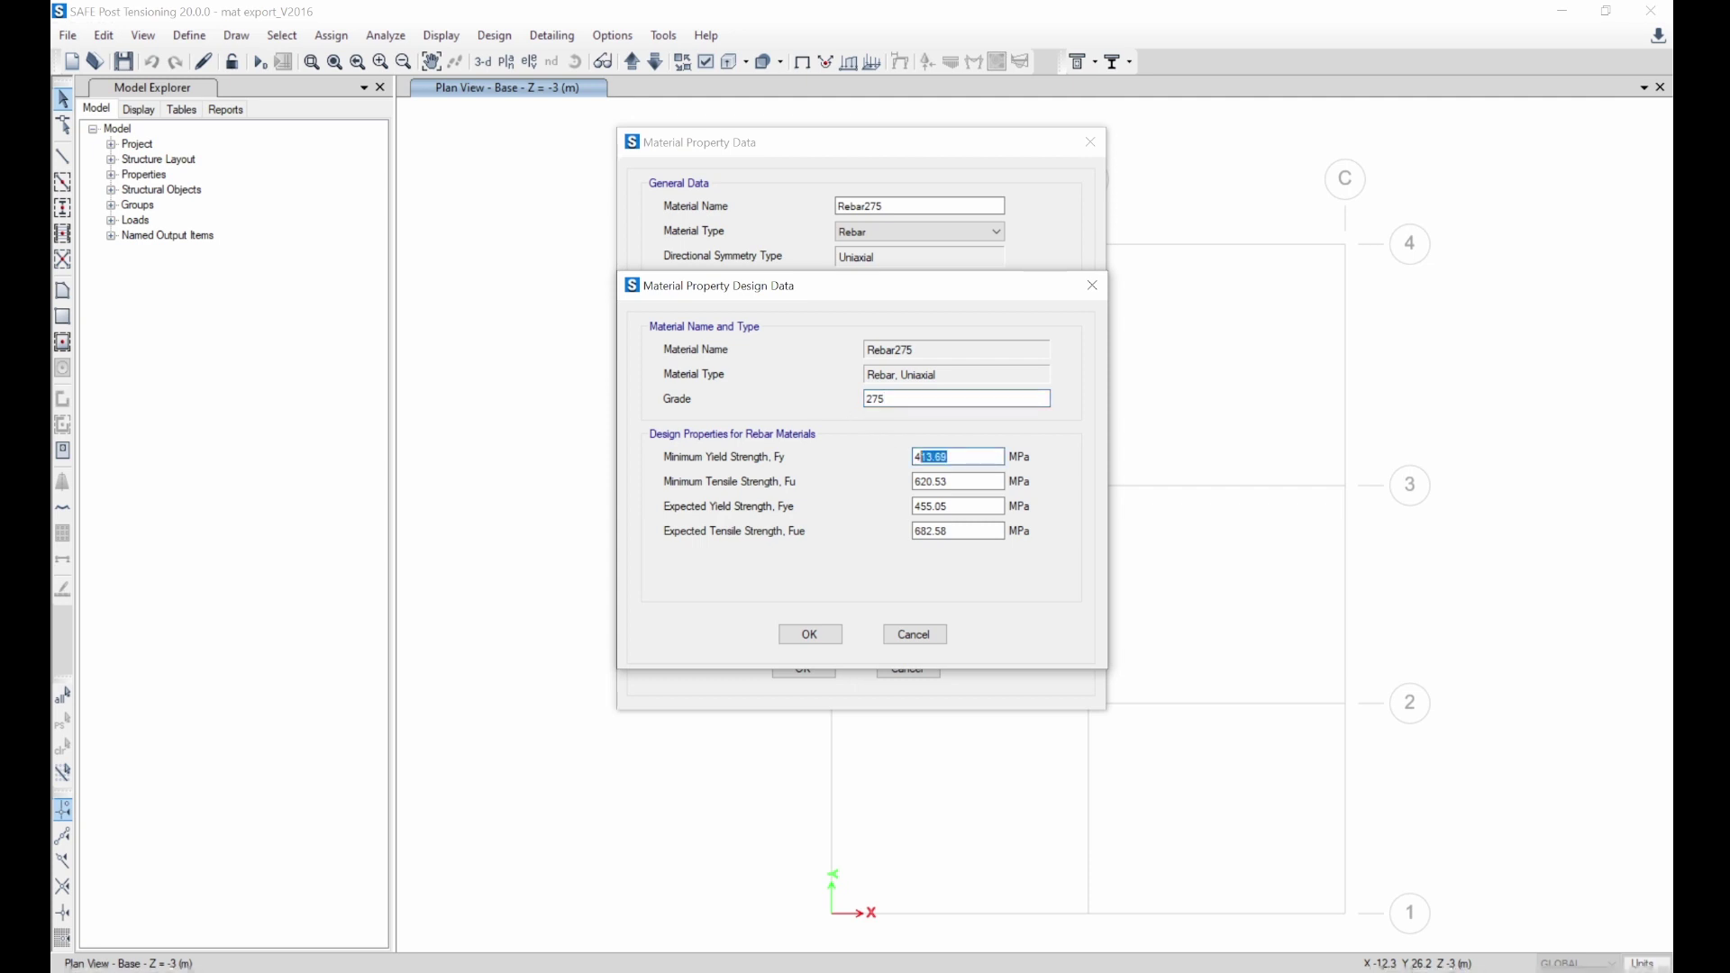
text(275)
double_click(918, 480)
click(810, 634)
click(803, 668)
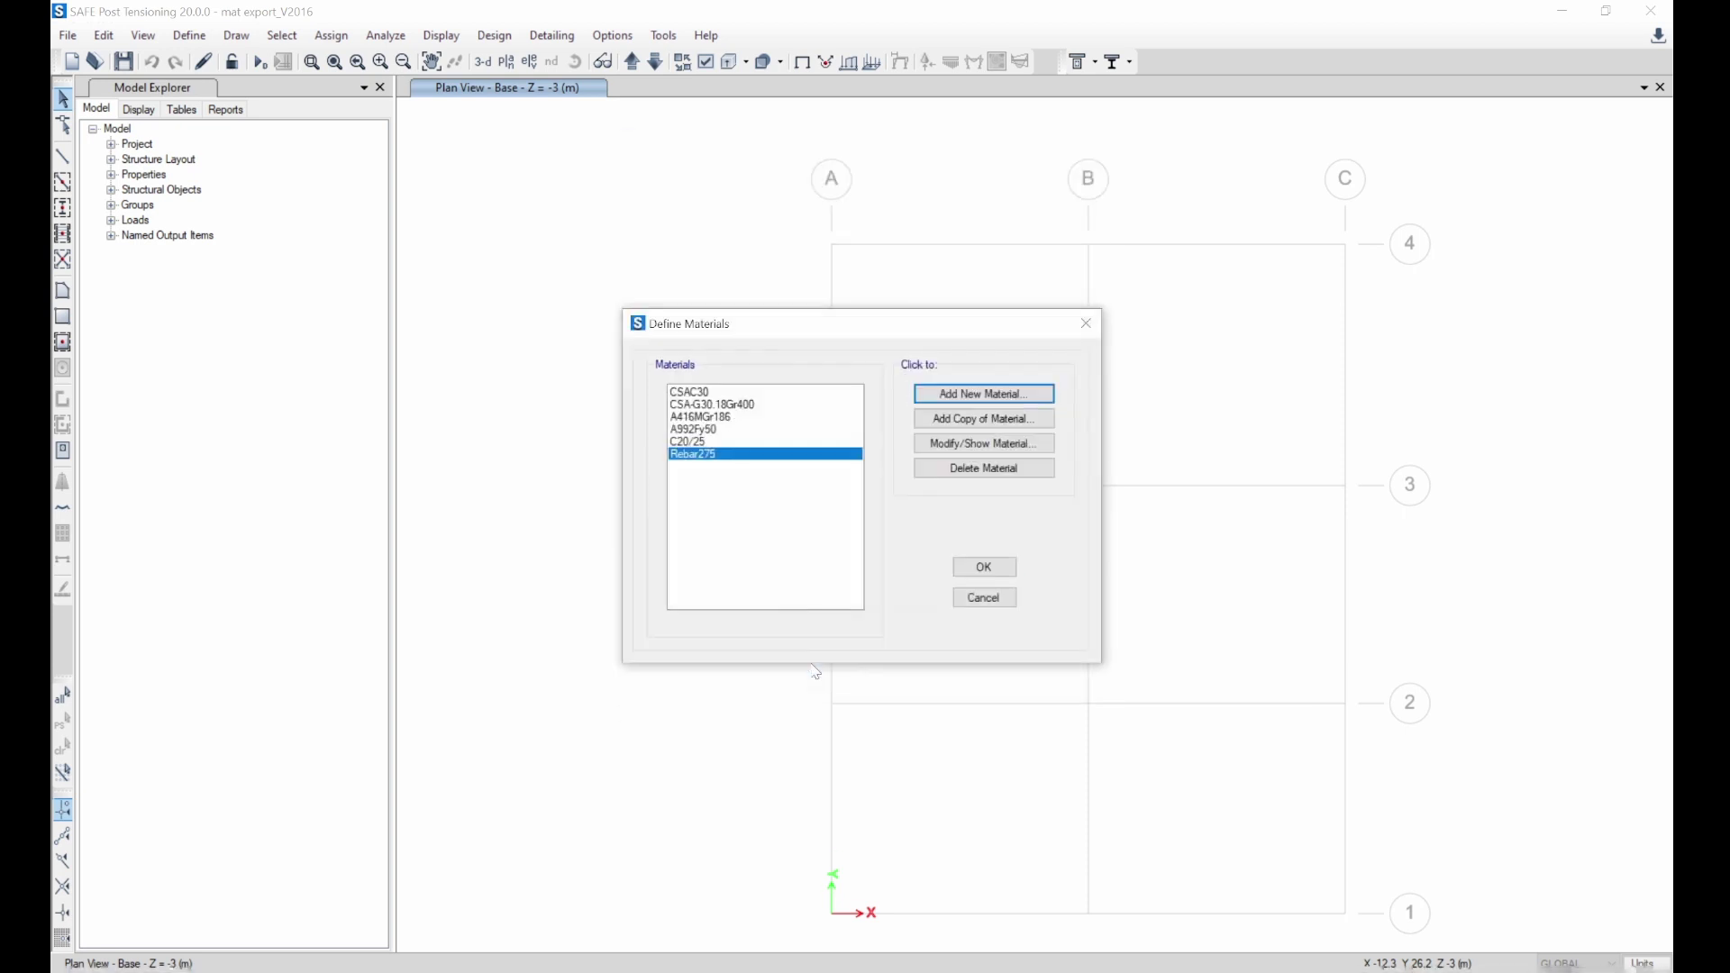
click(984, 568)
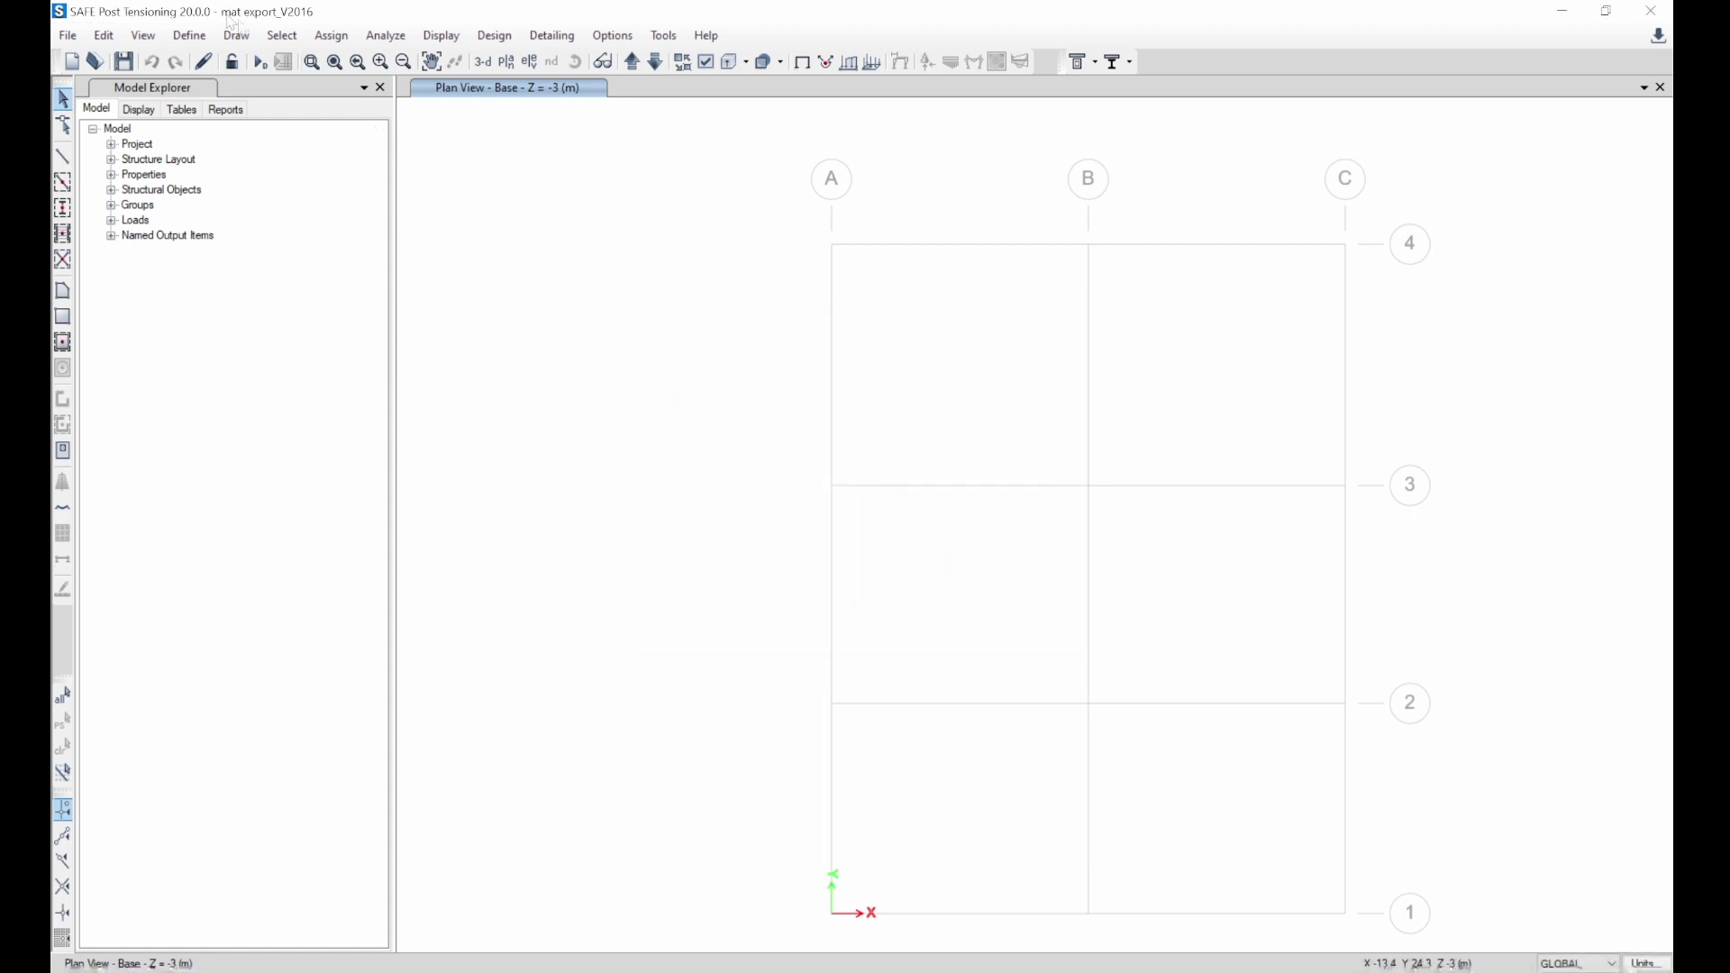
- Open the SLAB1 slab section definition for modification
click(191, 35)
click(199, 35)
click(191, 38)
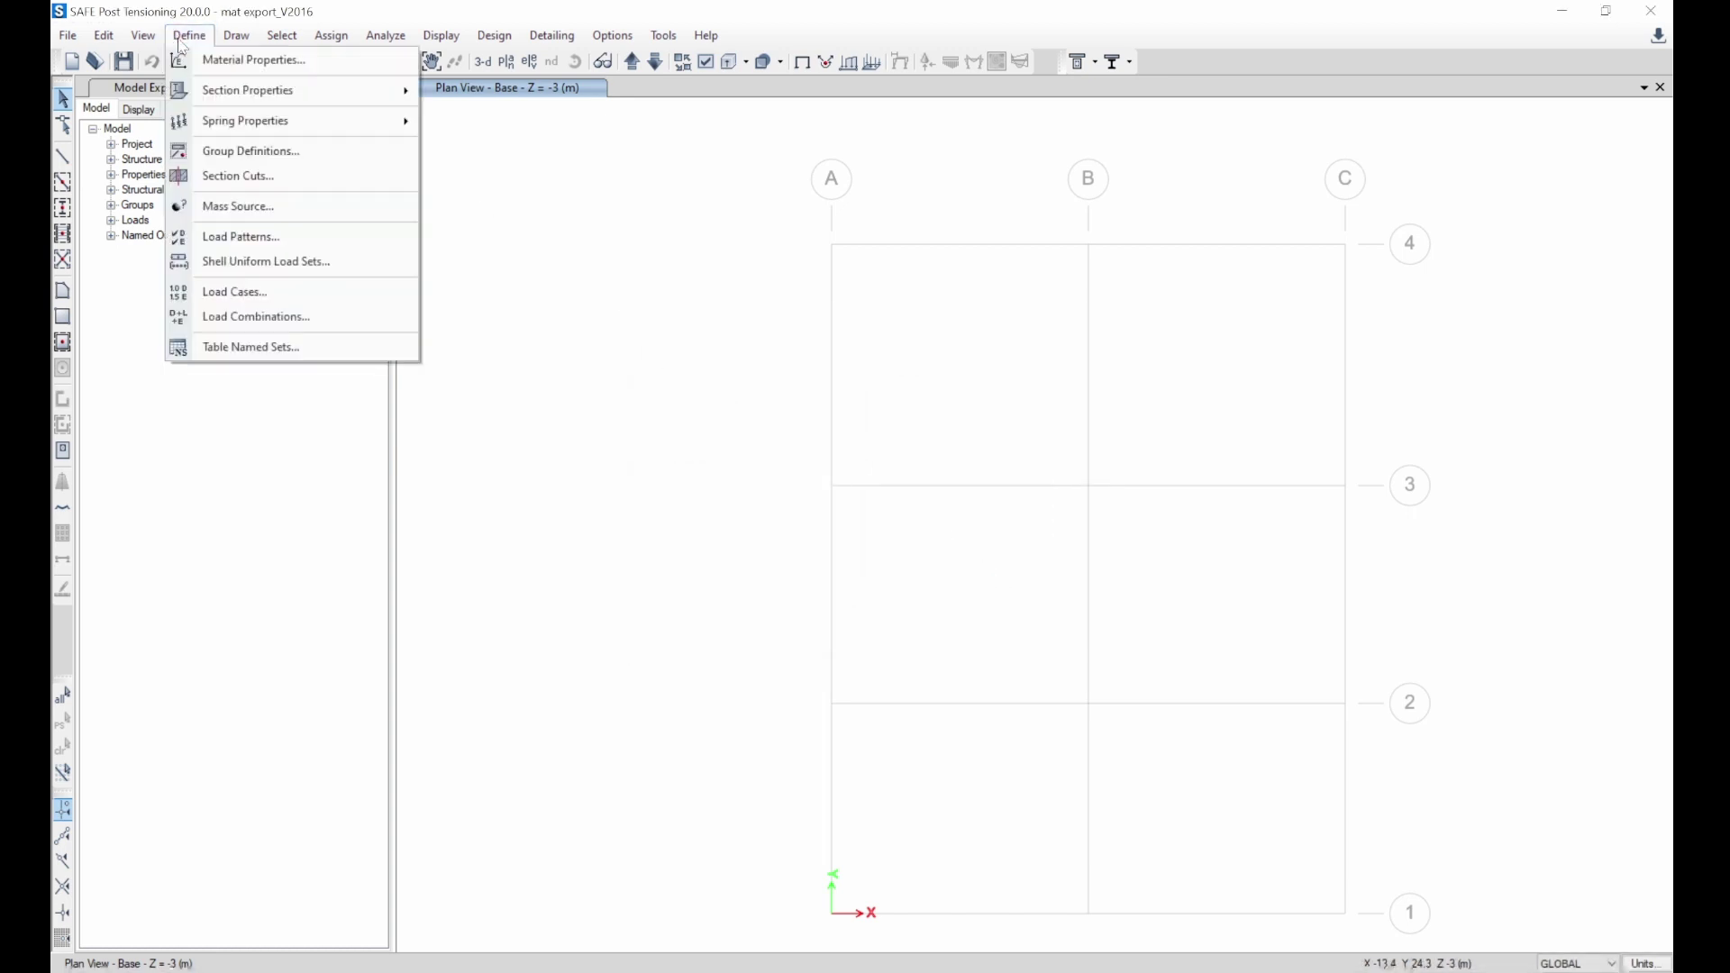
mouse_move(270, 90)
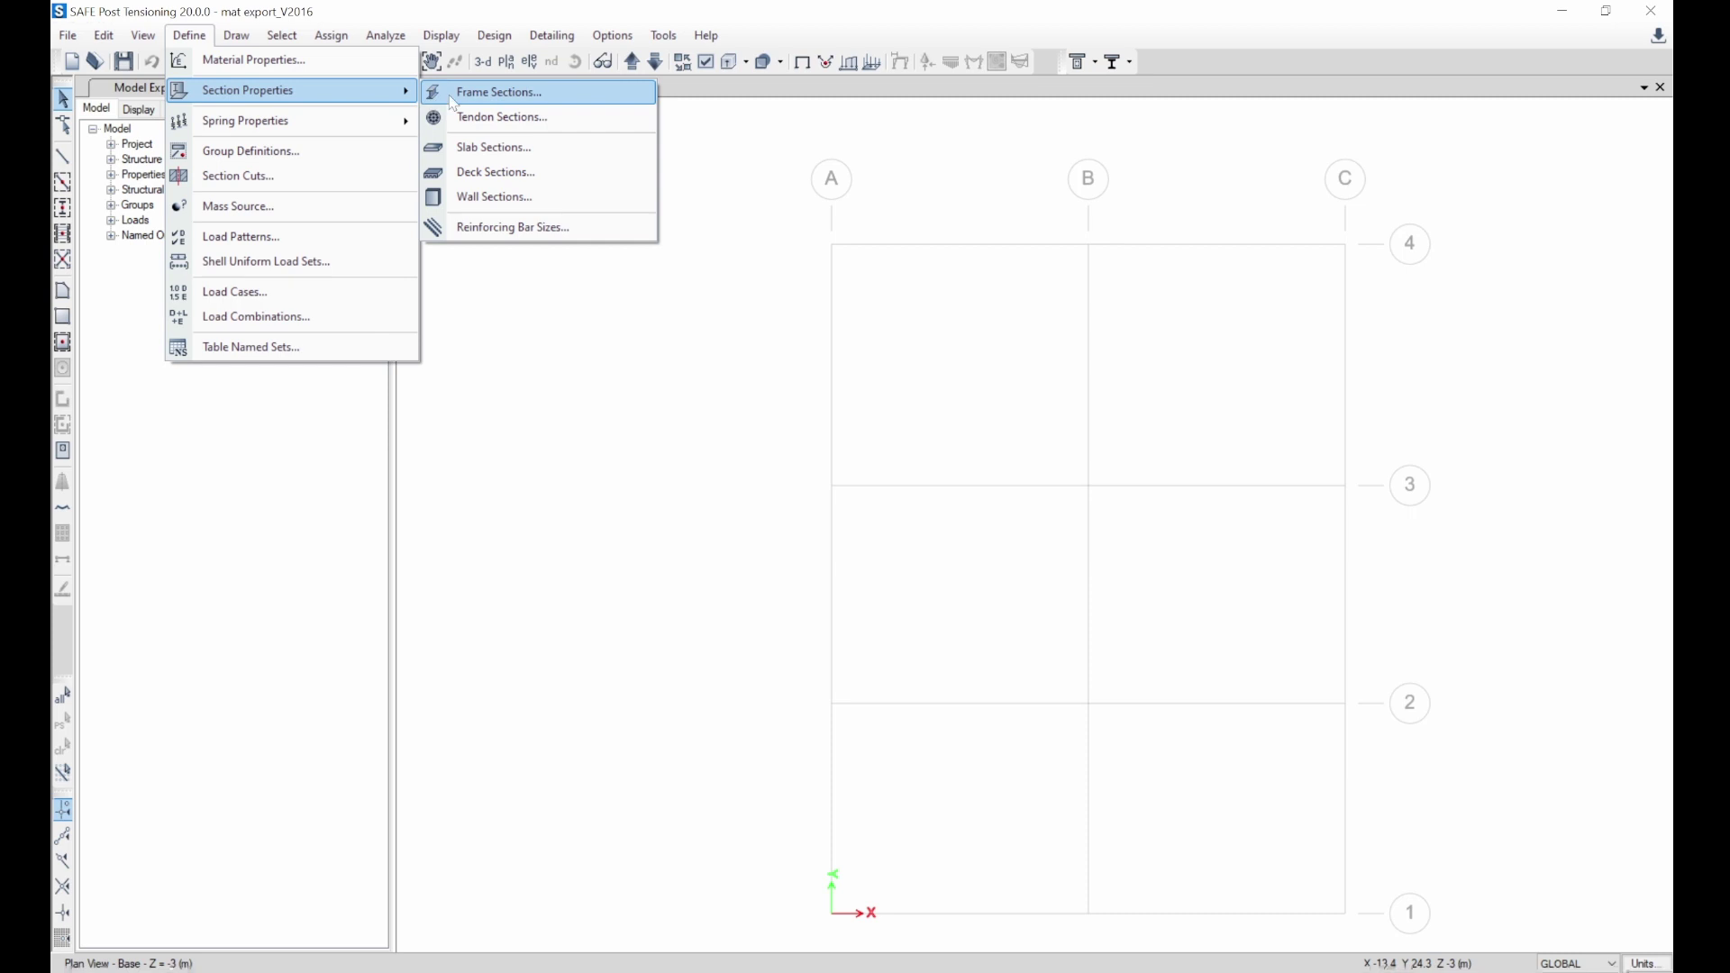
click(518, 150)
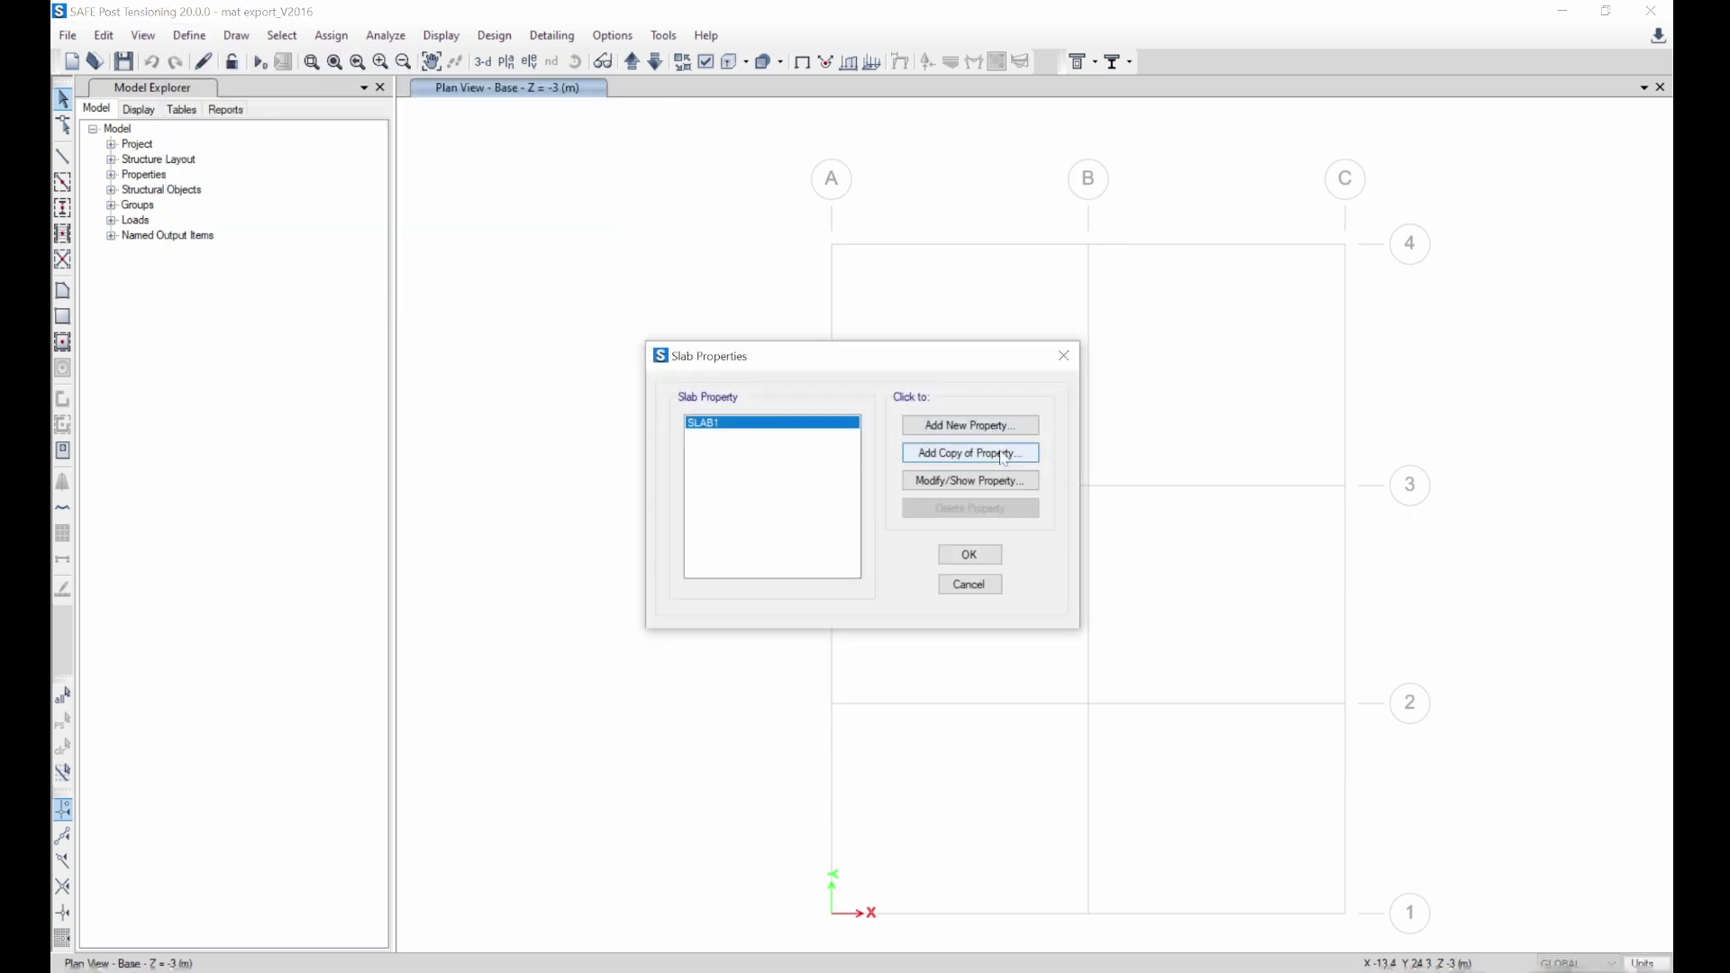
click(970, 484)
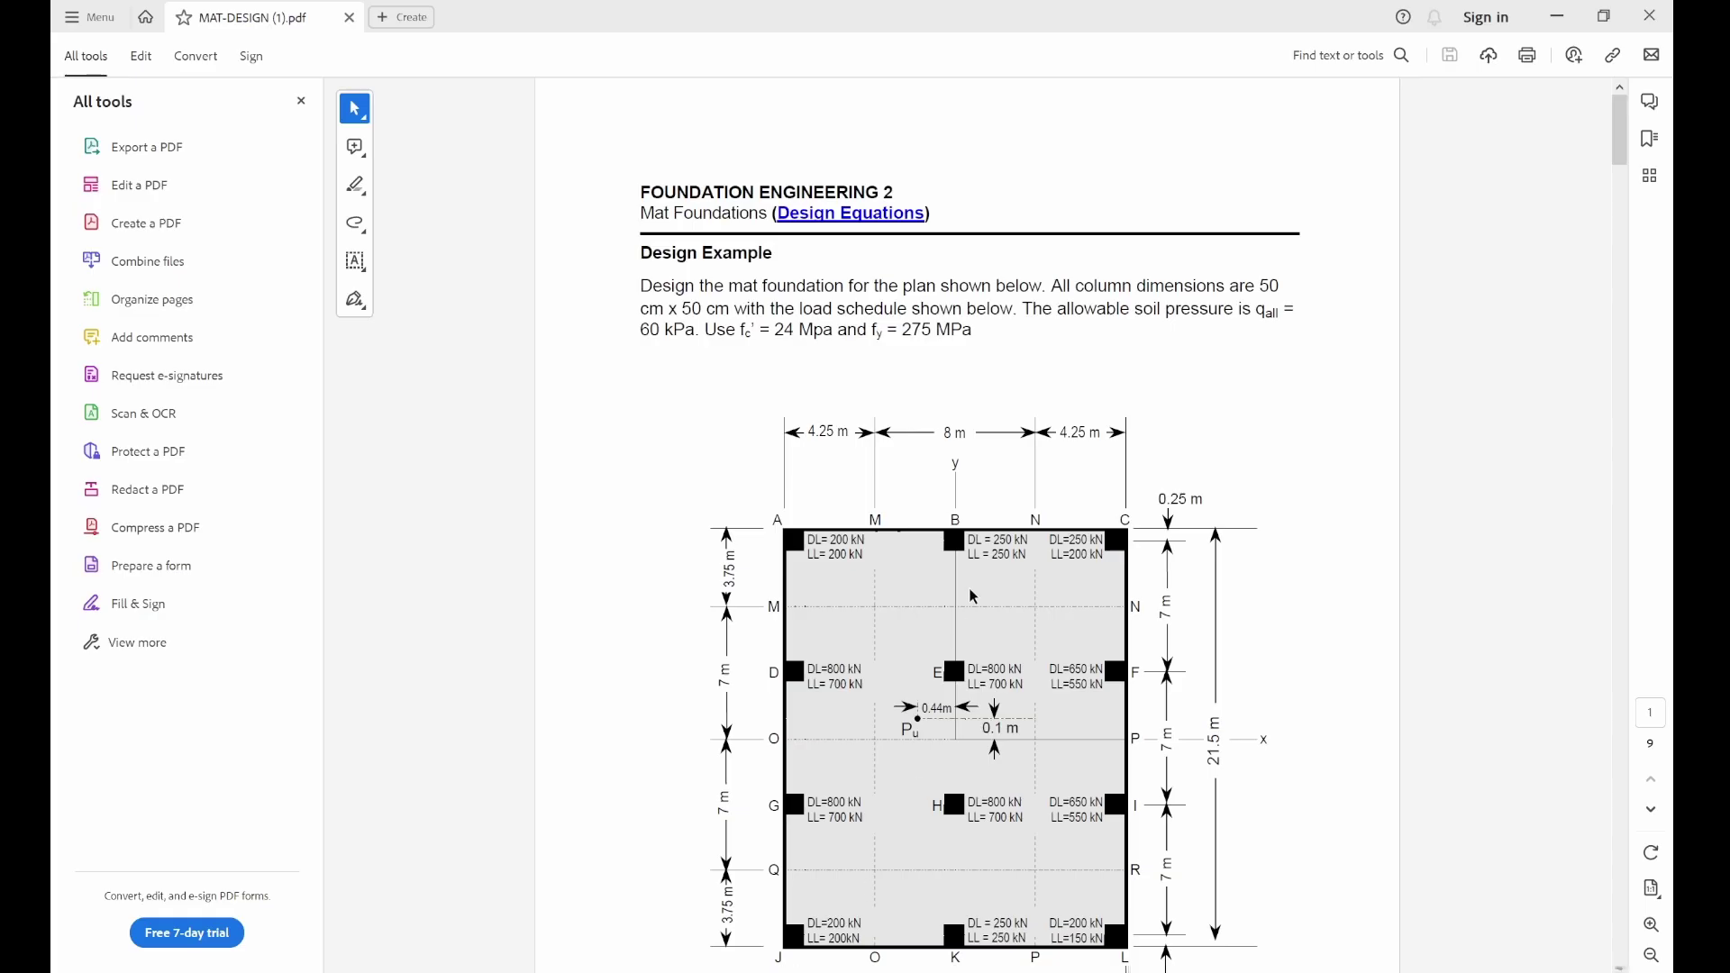
- Look up the required concrete depth of the mat in the MAT-DESIGN PDF and return to the slab property data in SAFE
click(1619, 968)
scroll(1619, 968, down, 15)
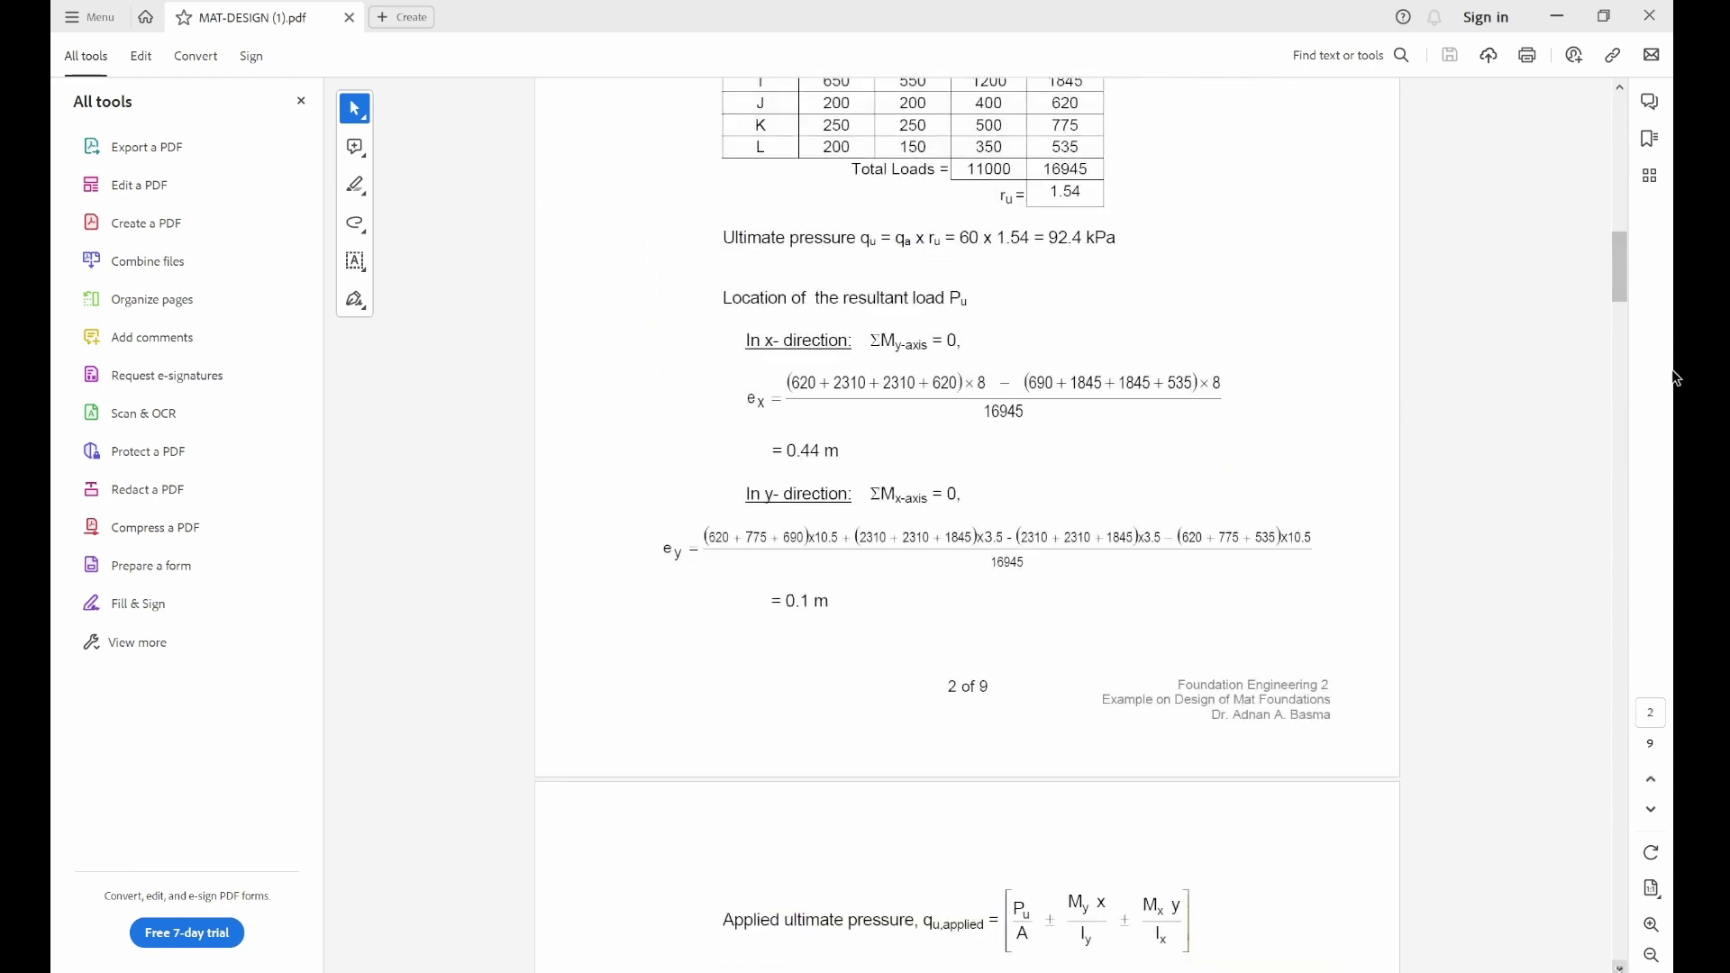
click(1621, 89)
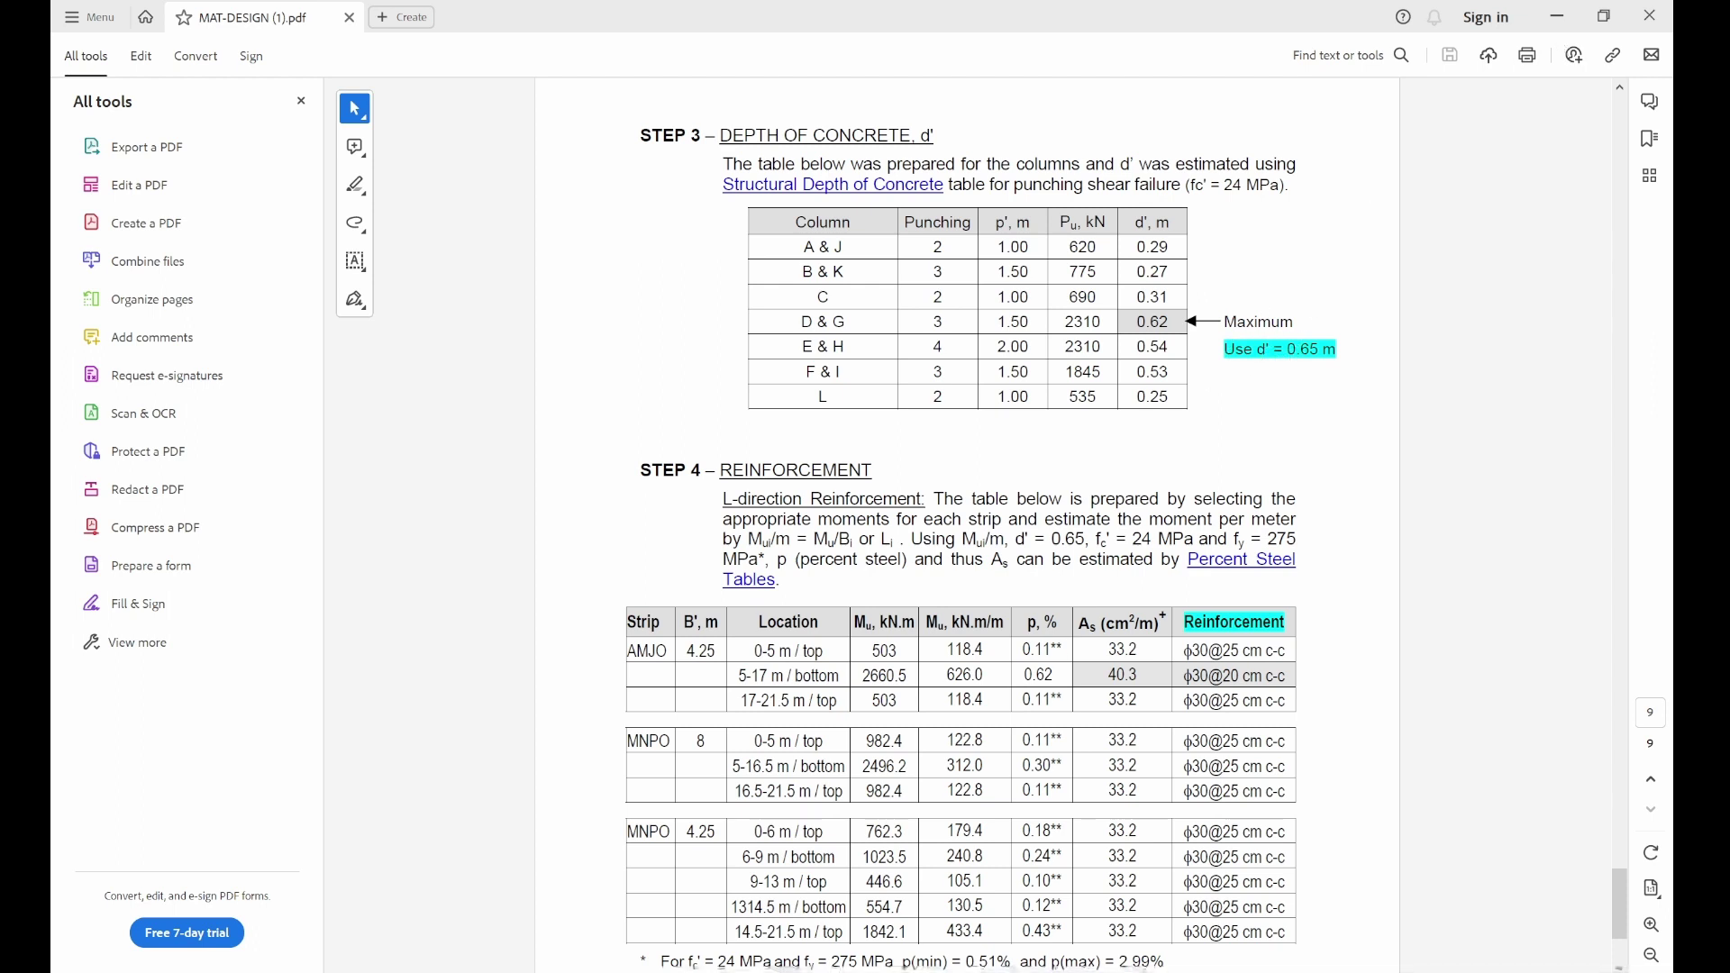
key(alt+Tab)
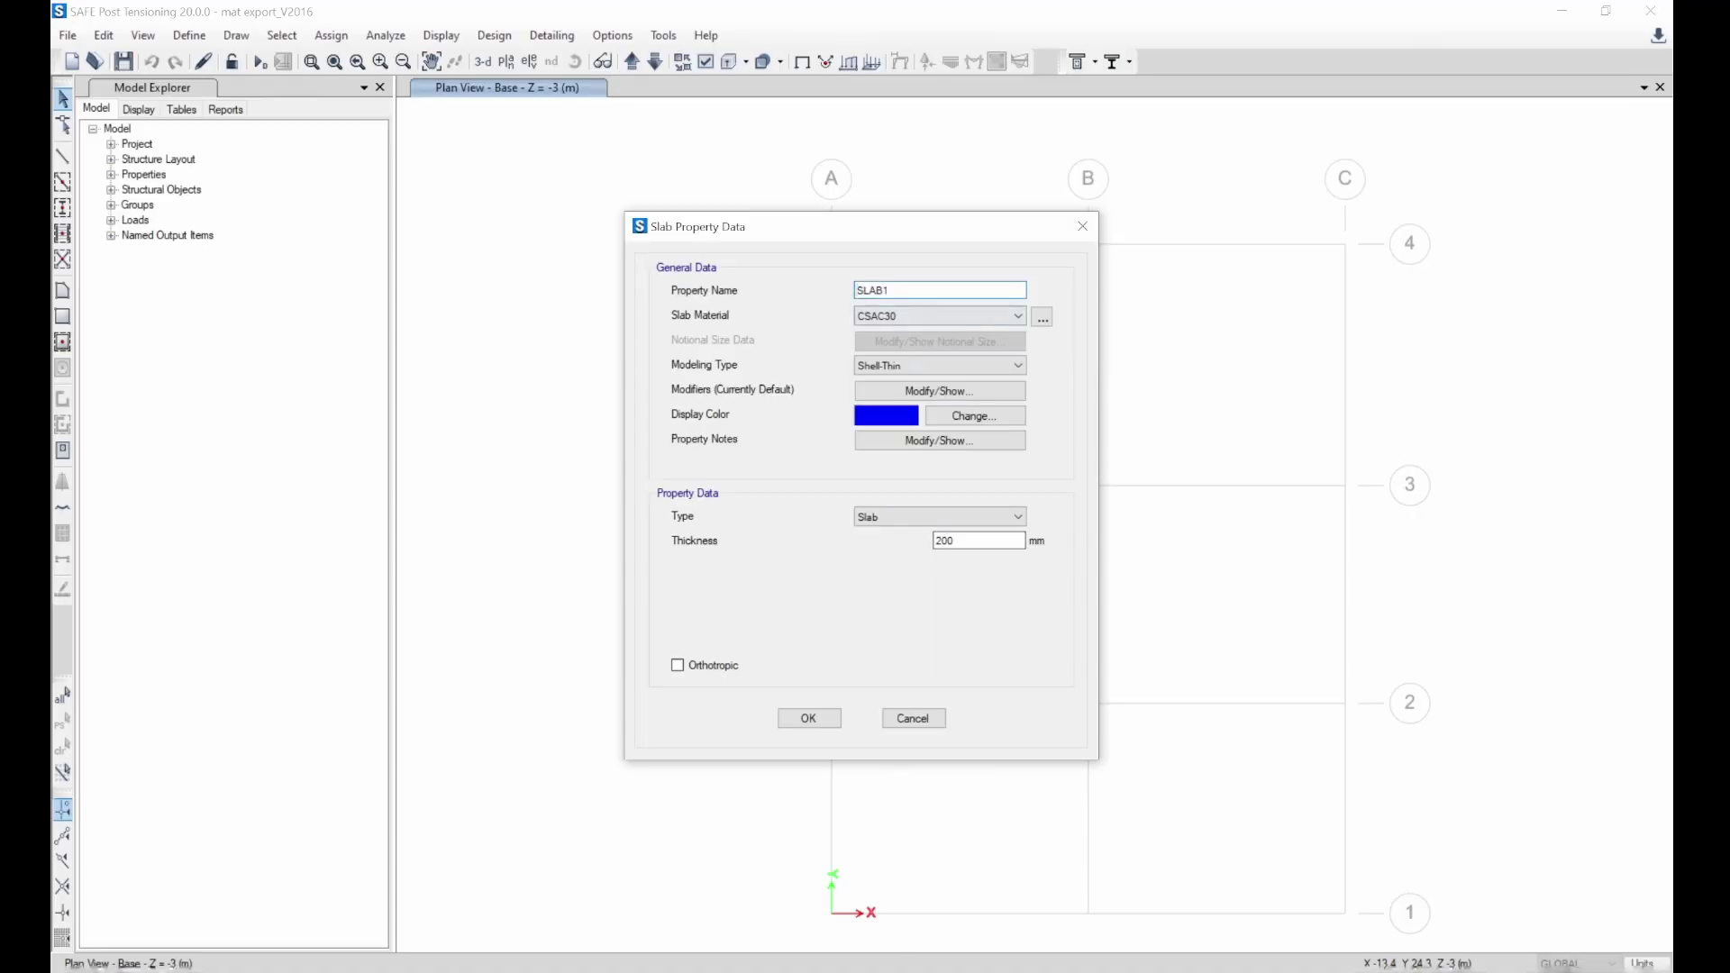
- Rename the slab section SLAB650 and set its modeling type to Shell-Thick
key(BackSpace)
text(650)
click(973, 367)
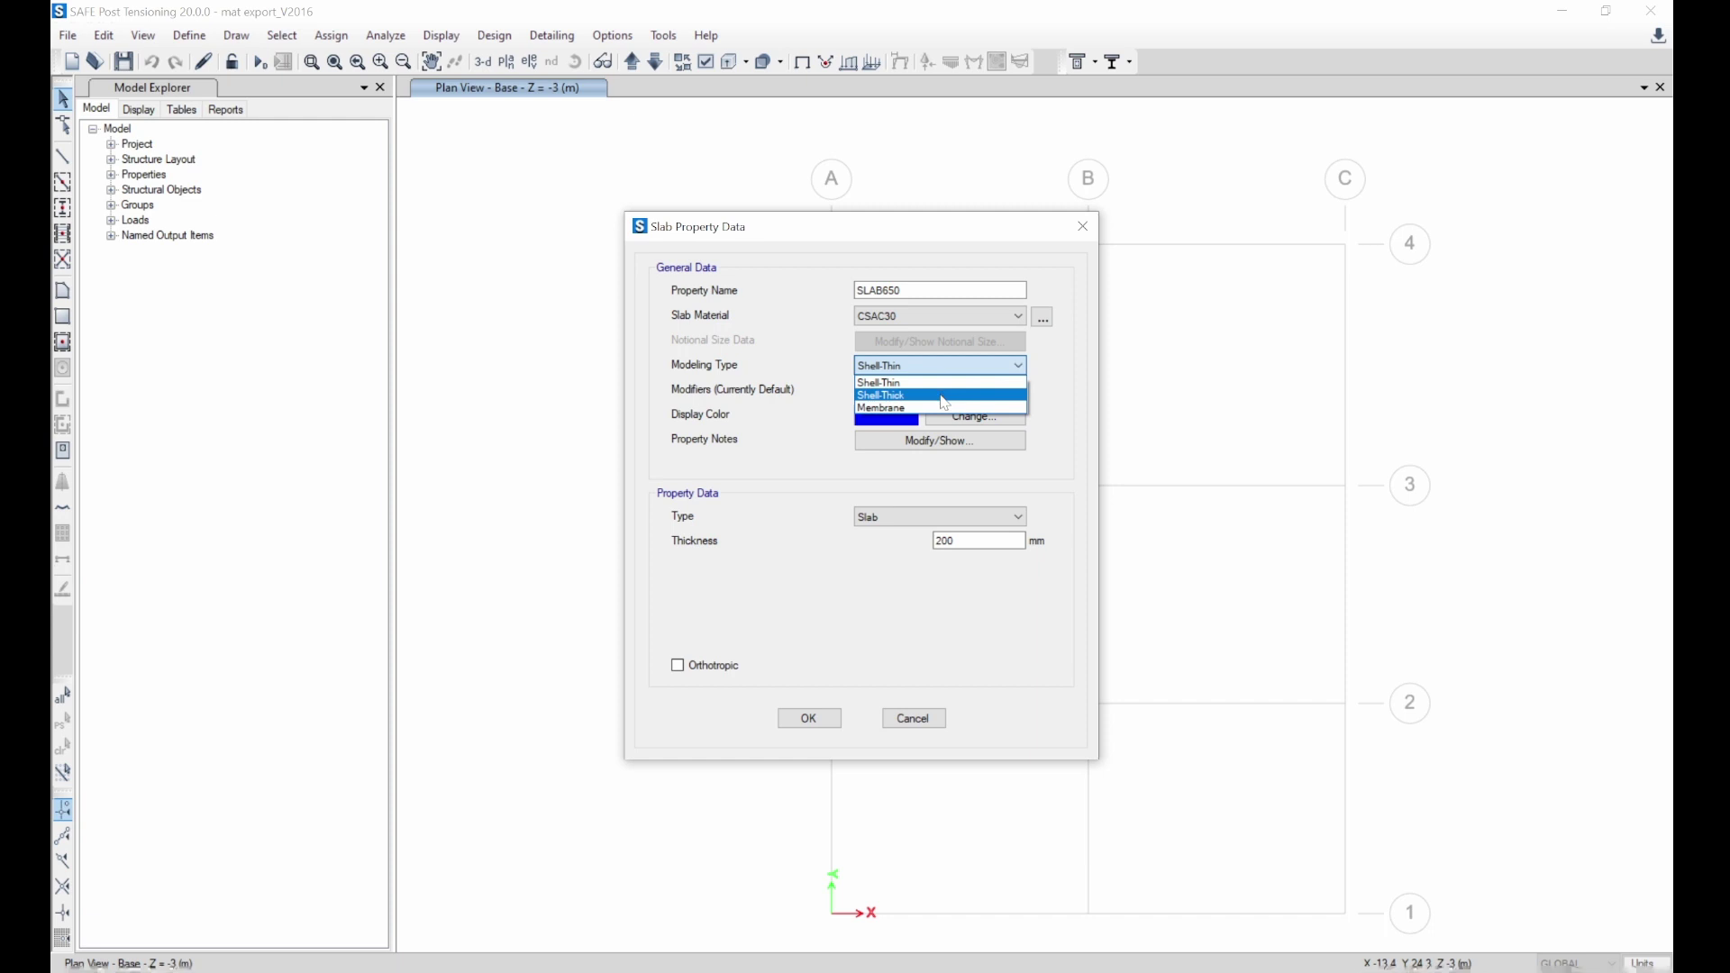
click(944, 397)
- Set the SLAB650 thickness to 650 mm and its property type to Mat
click(968, 542)
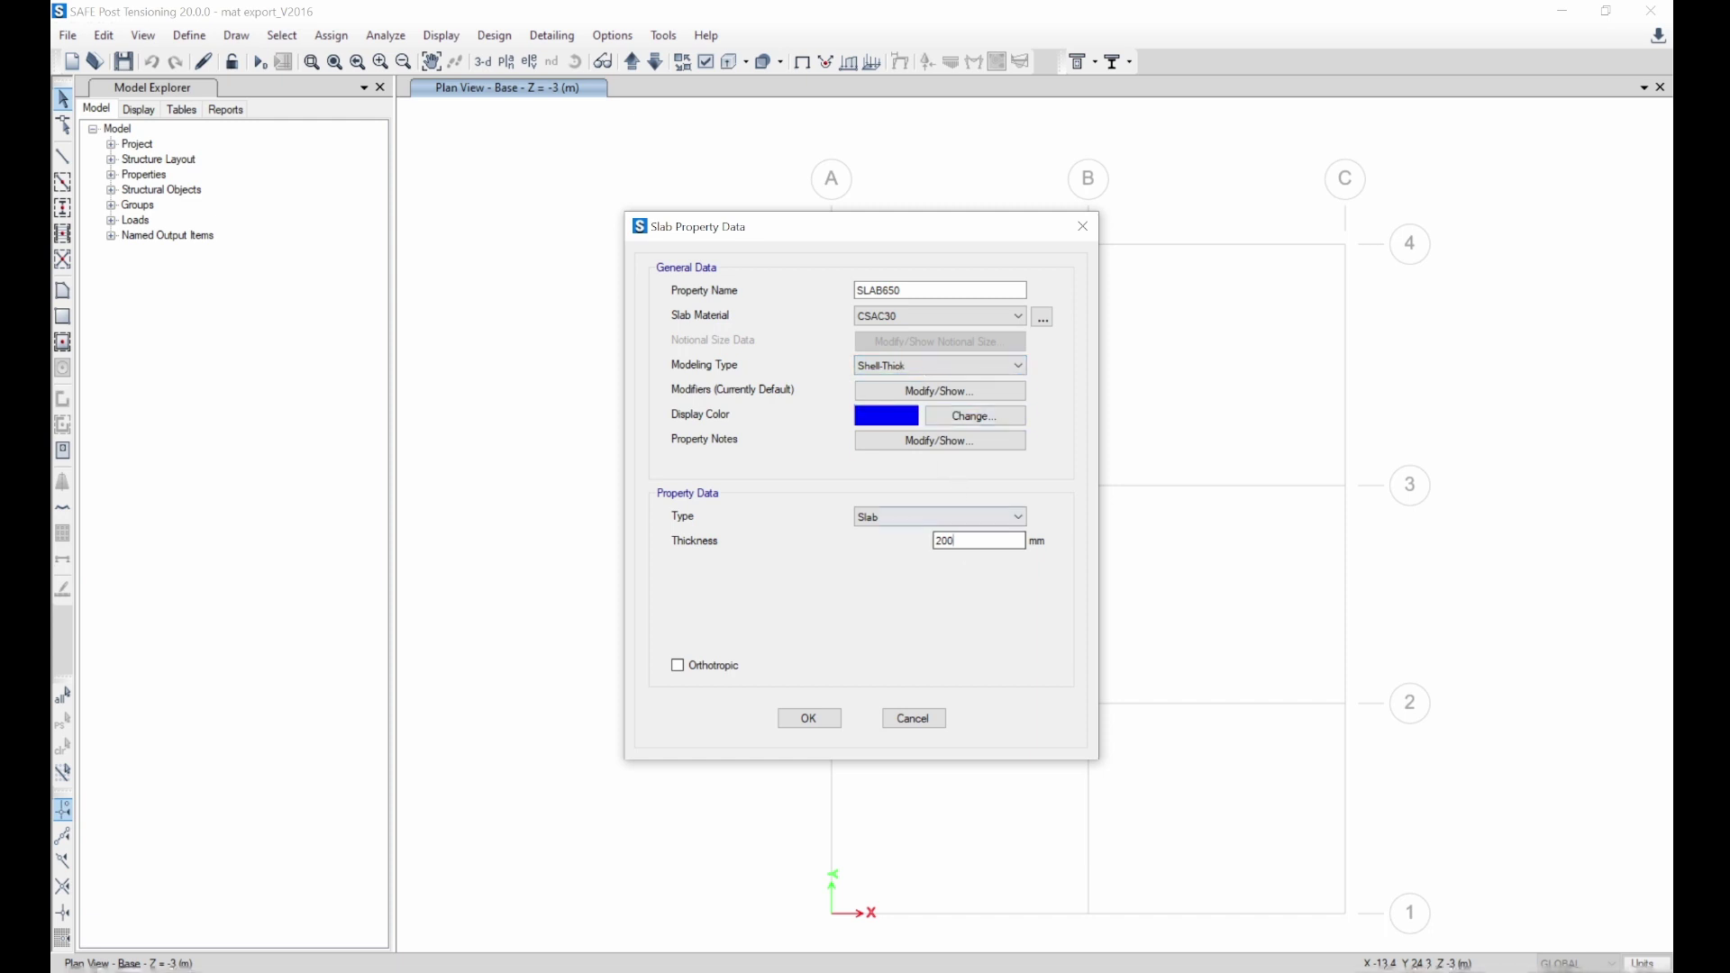
drag(969, 542, 905, 537)
text(650)
click(944, 517)
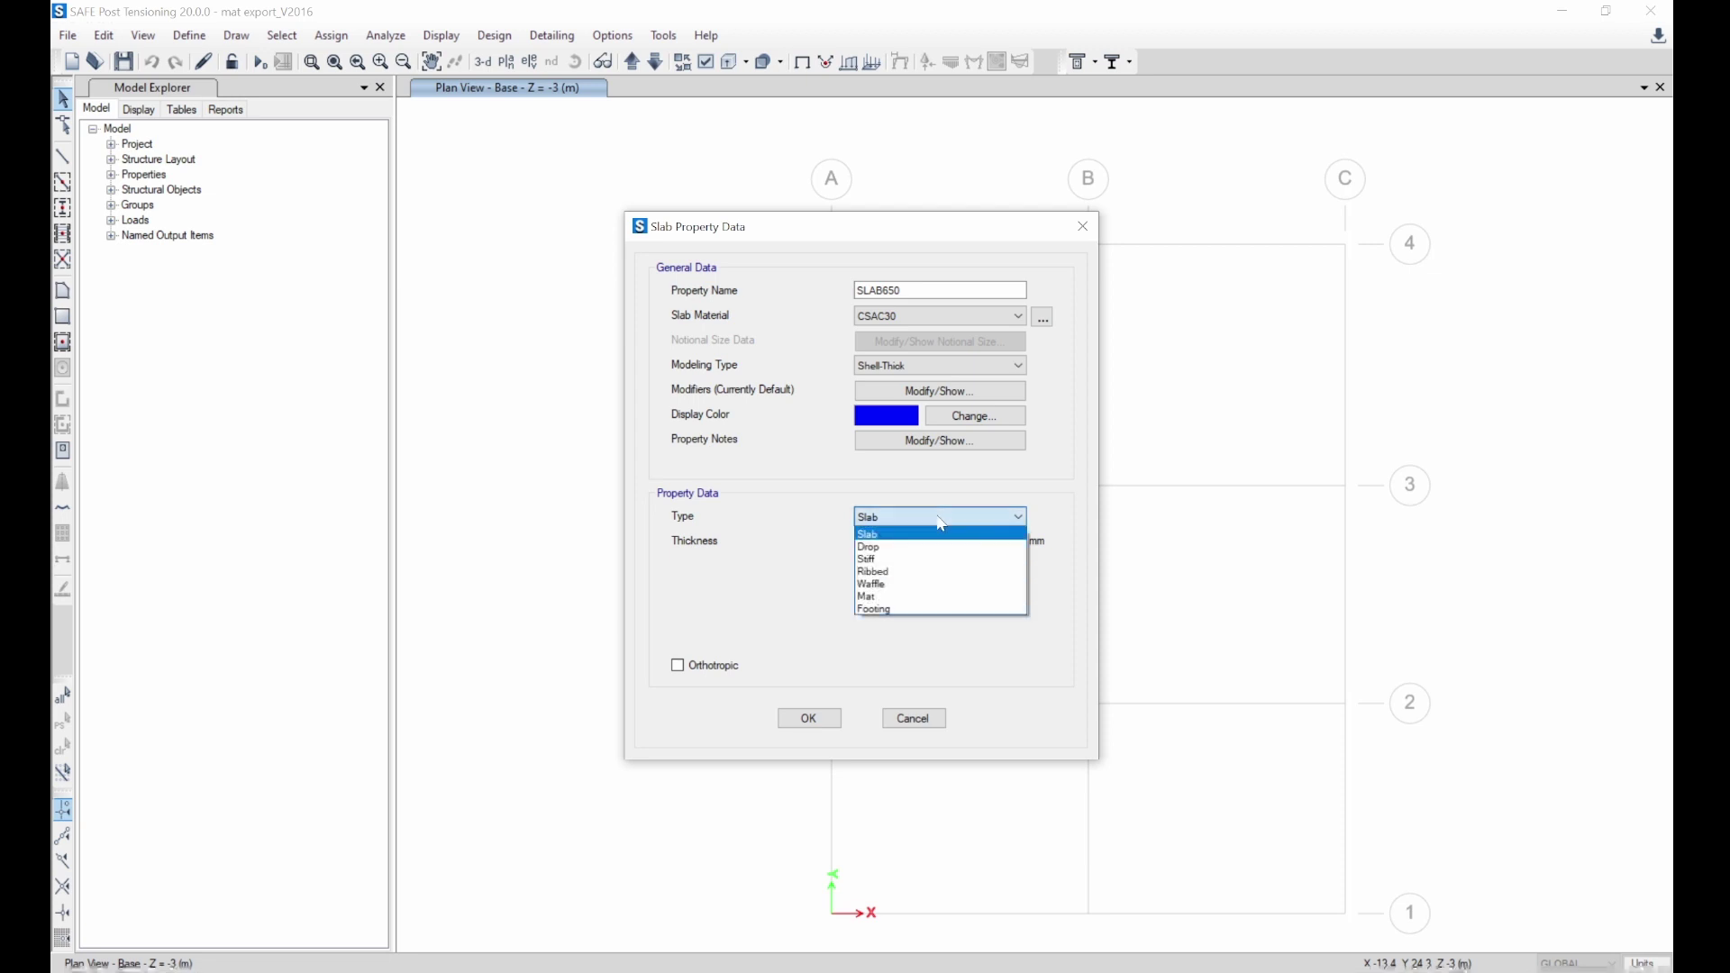
click(899, 596)
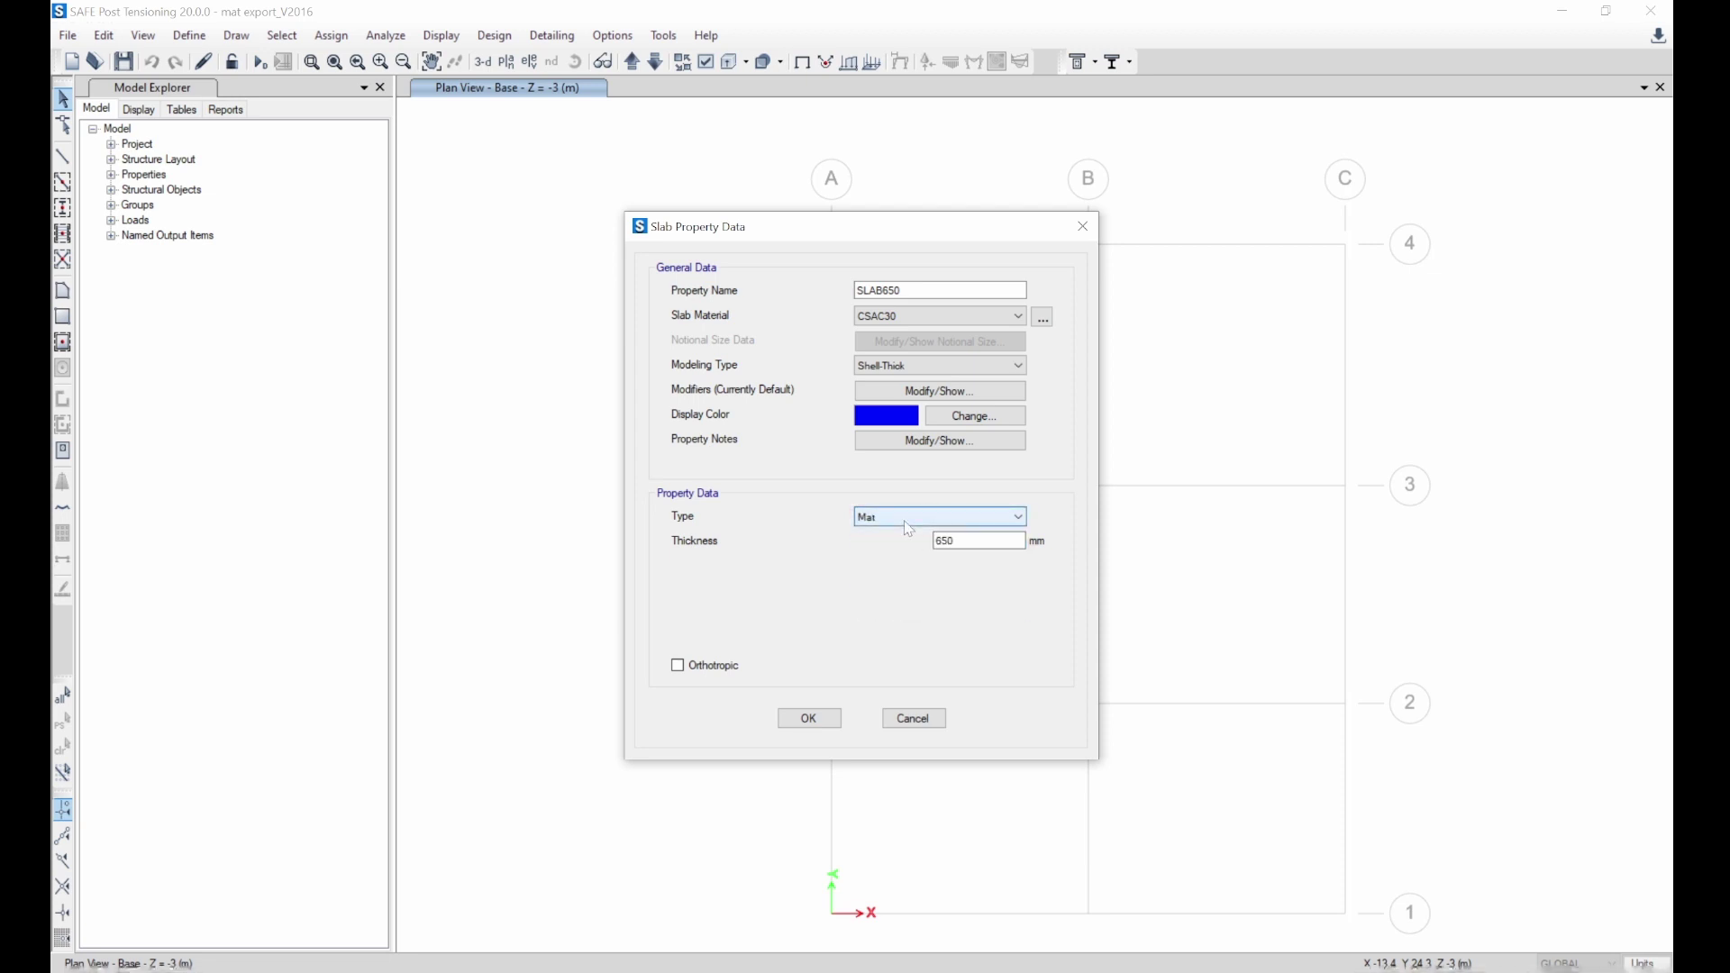
- Review the stiffness modifiers of SLAB650 and accept the section definition
click(917, 393)
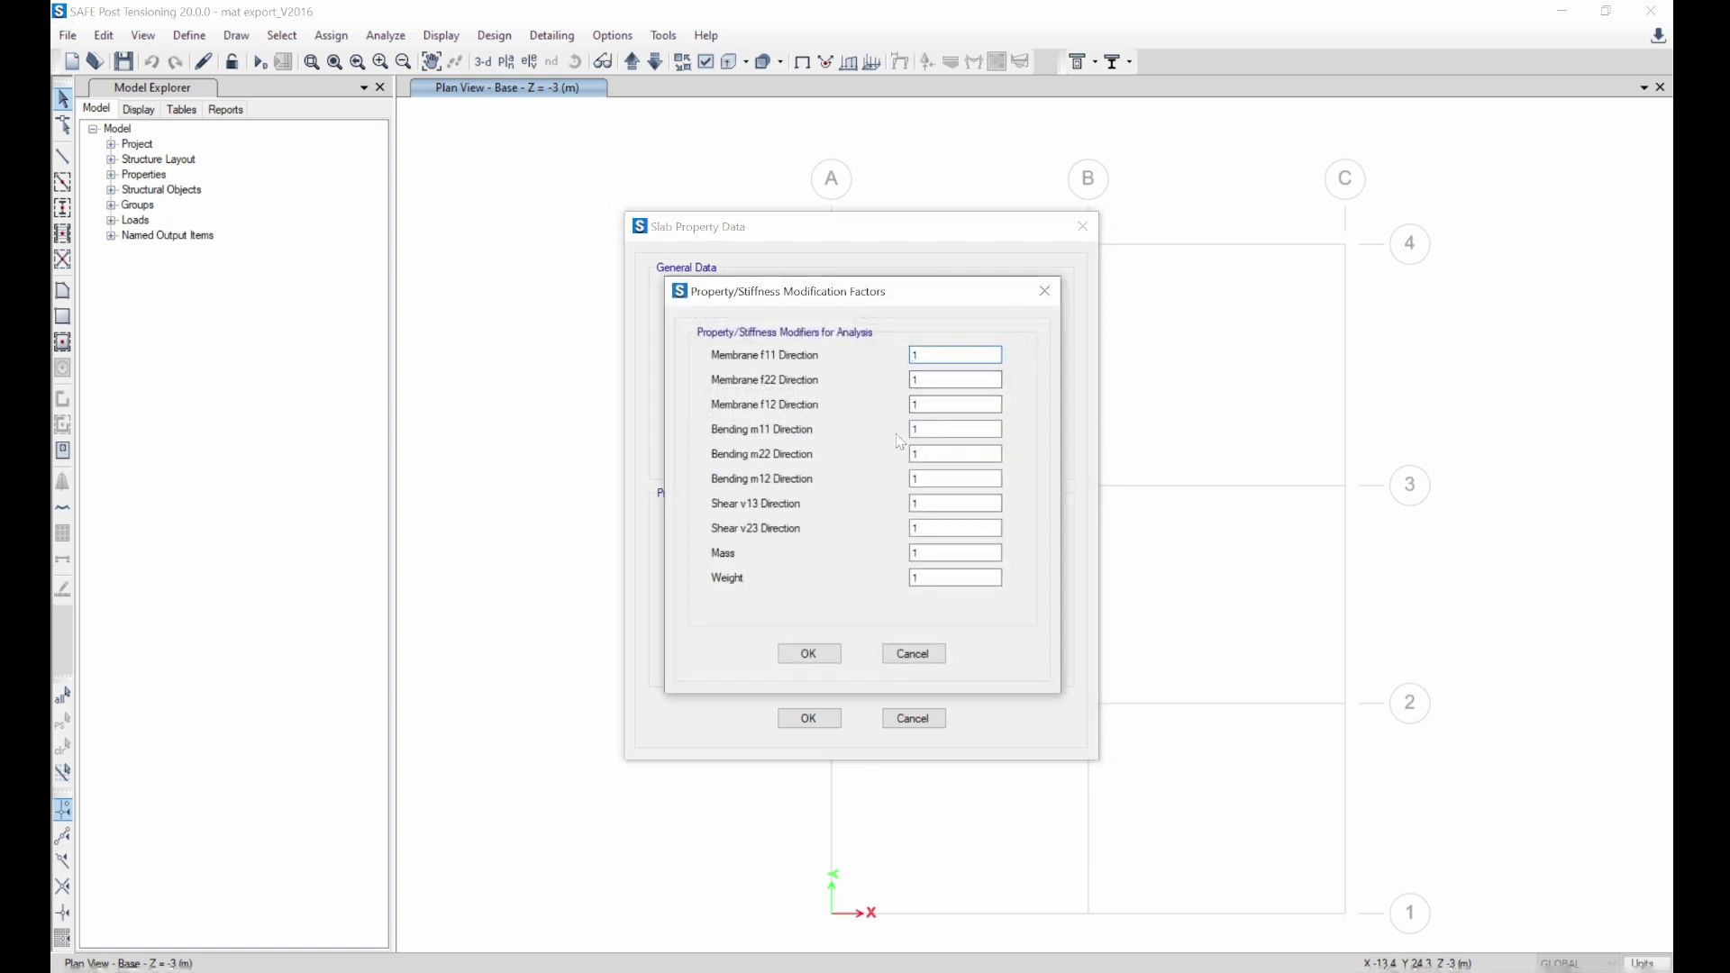
click(835, 655)
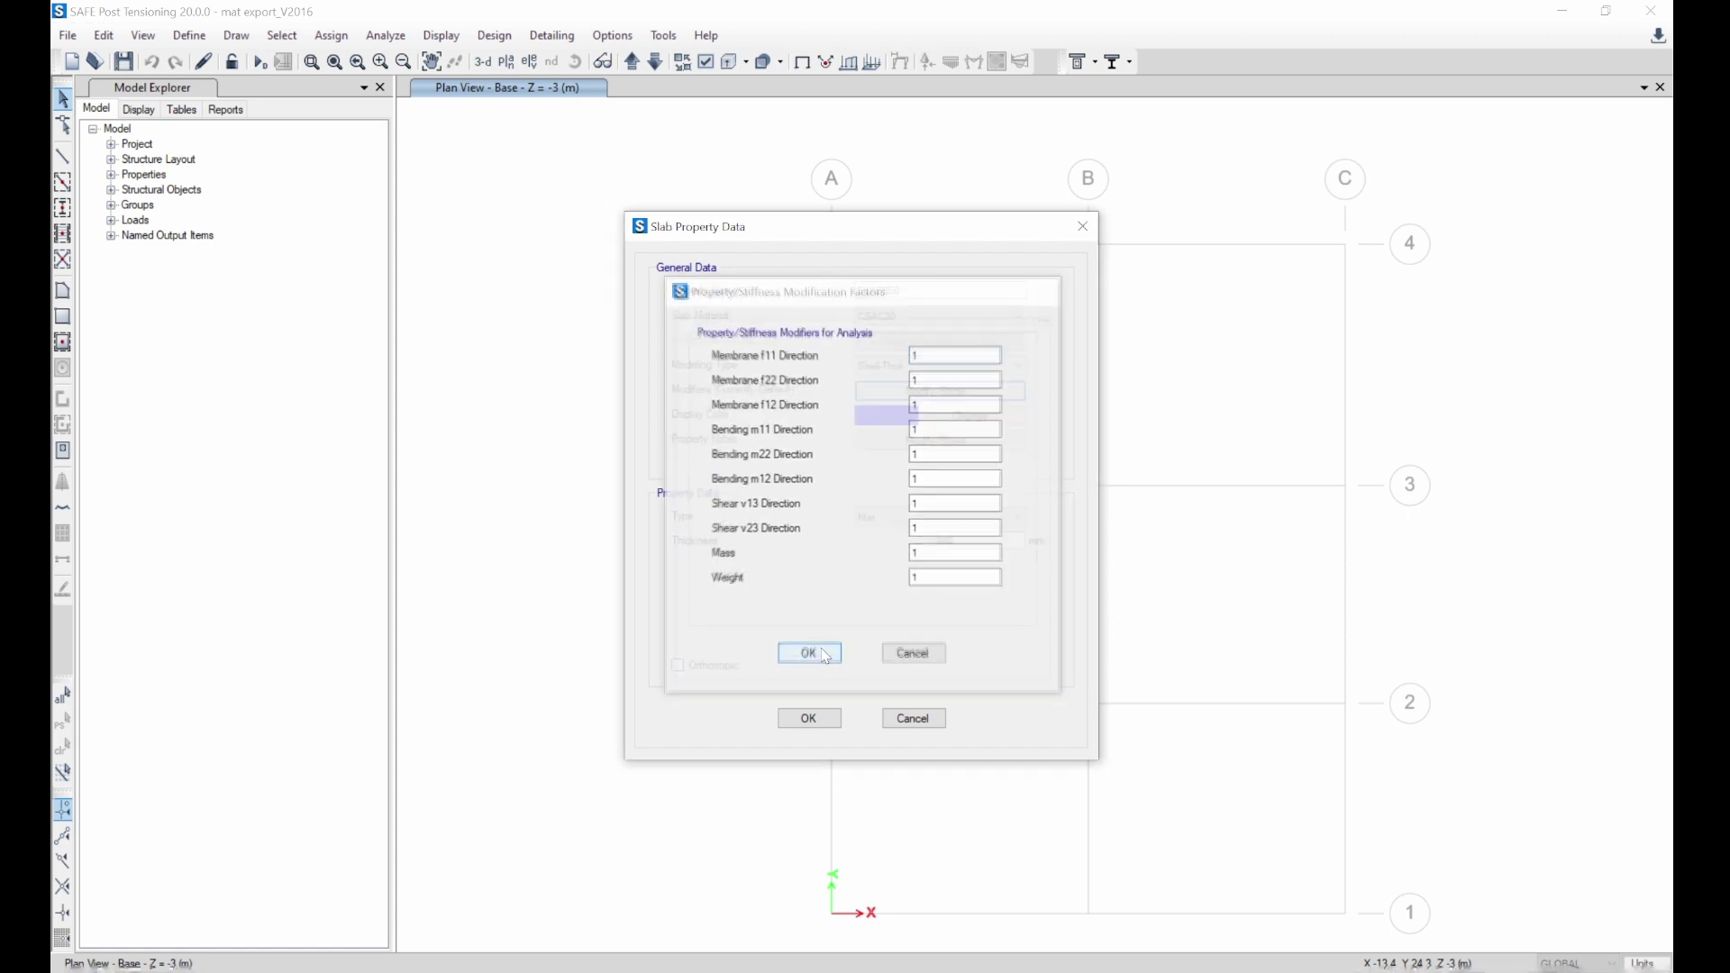
click(816, 721)
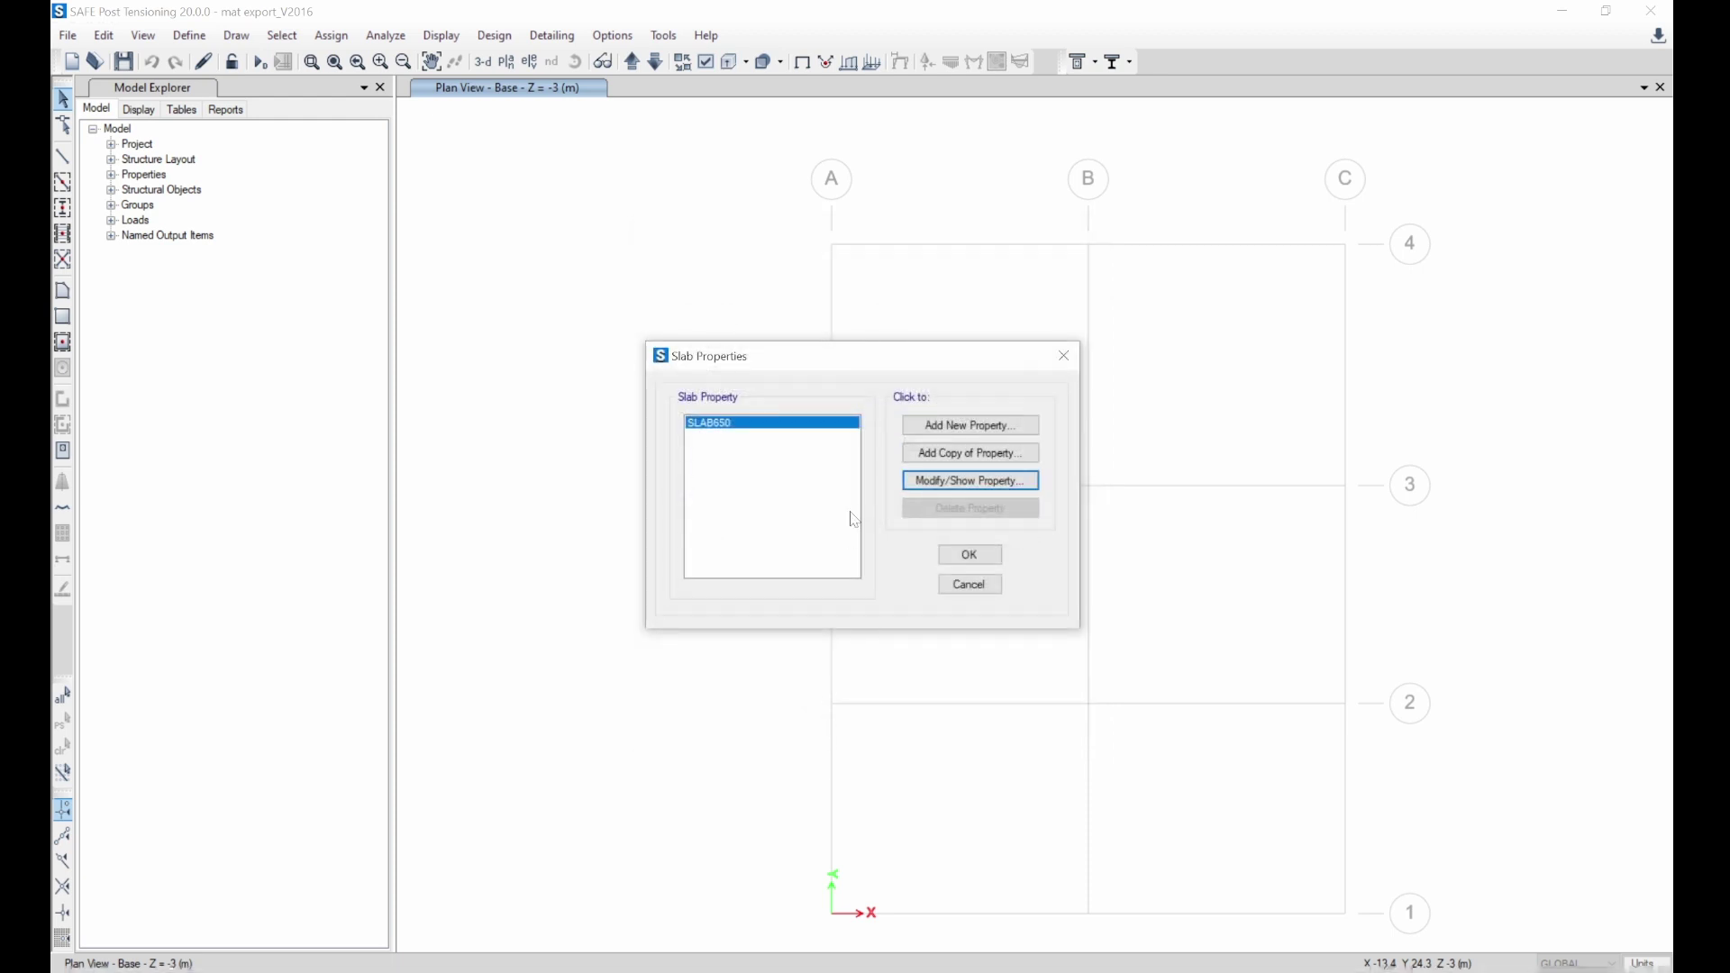
- Reopen the SLAB650 section and set its slab material to C20/25
click(961, 479)
click(901, 315)
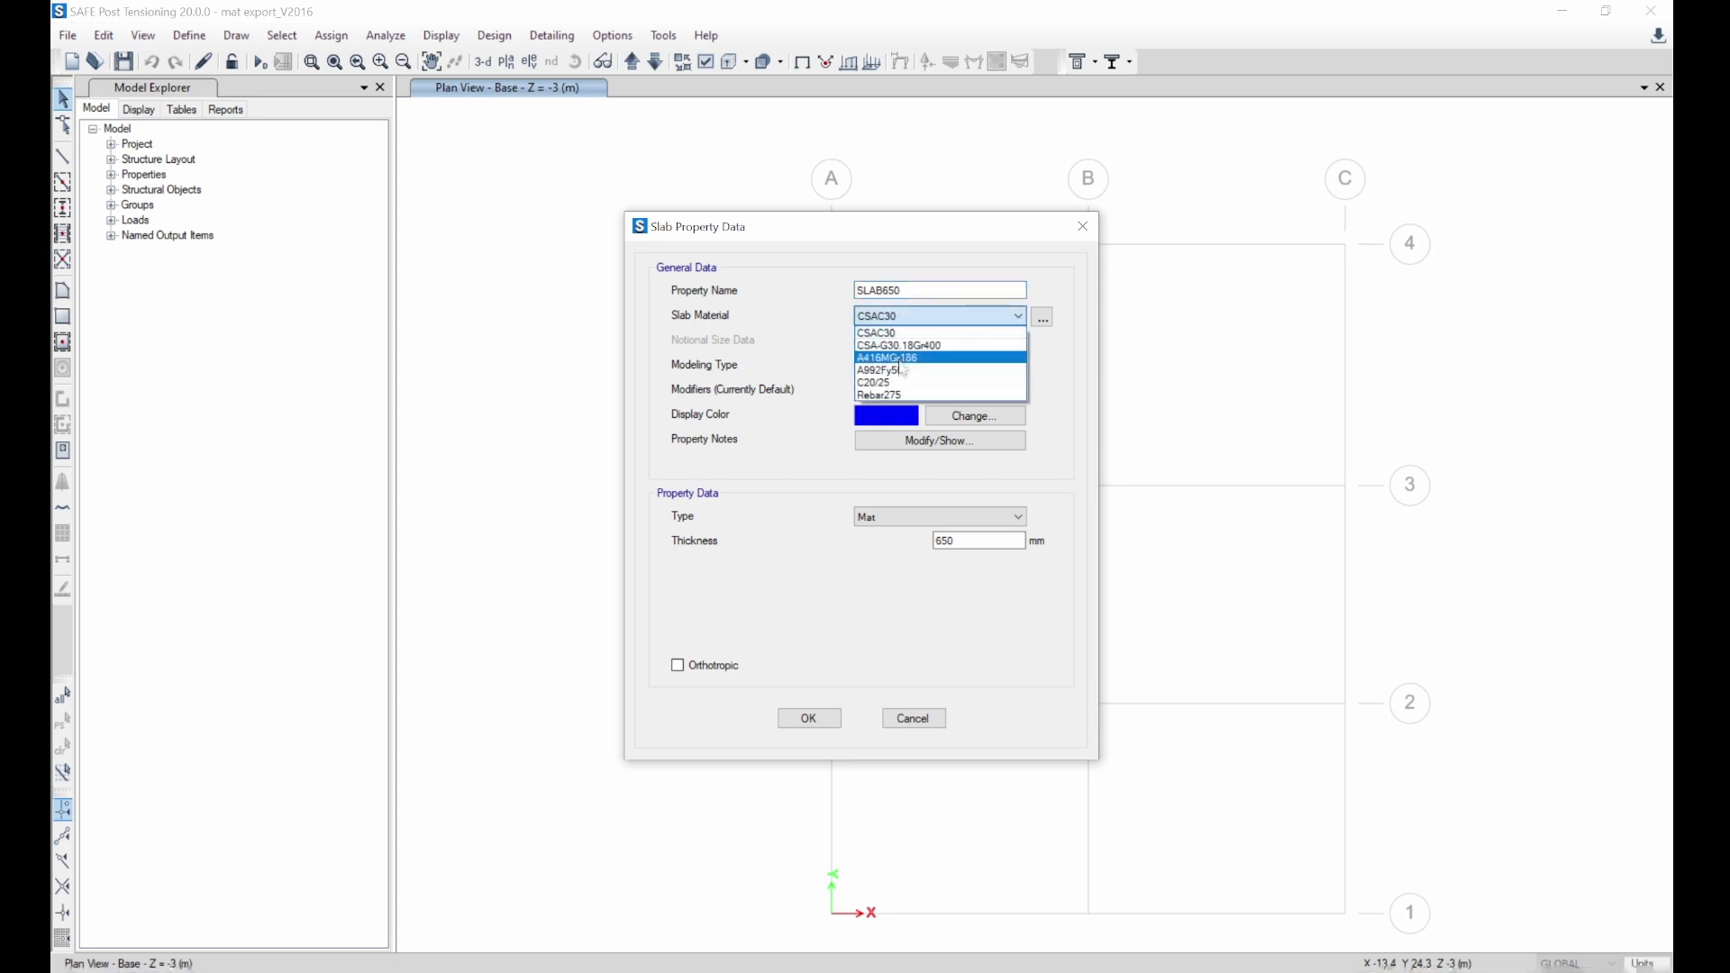
click(896, 383)
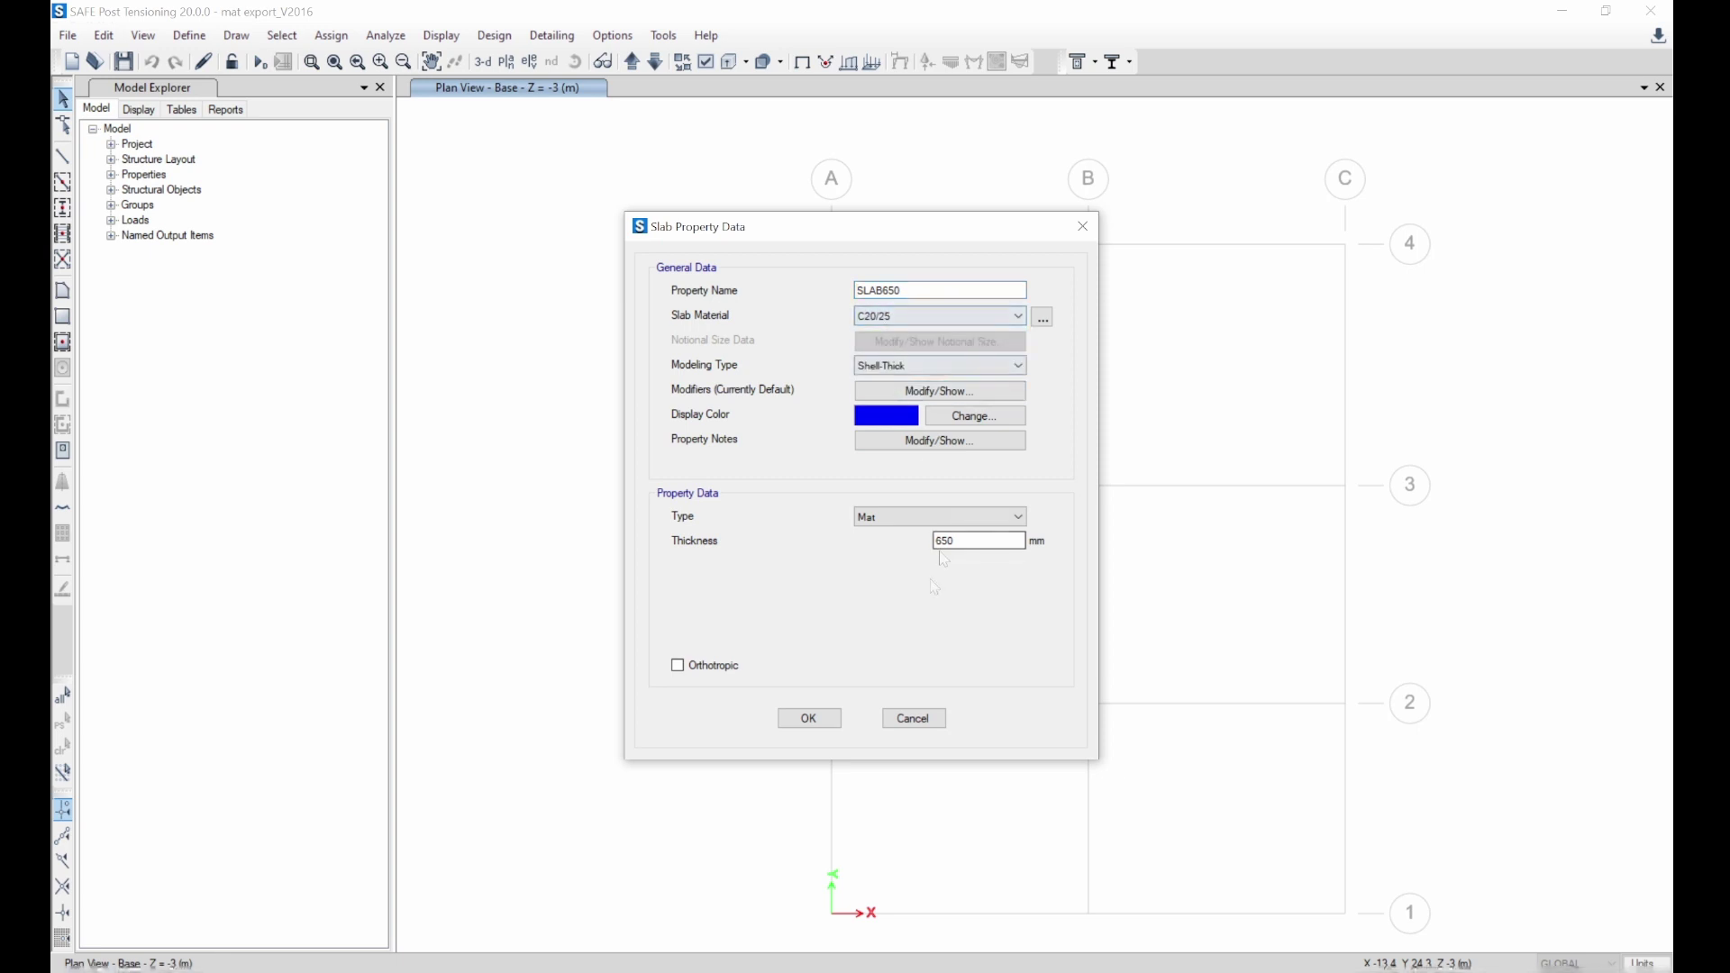
click(808, 718)
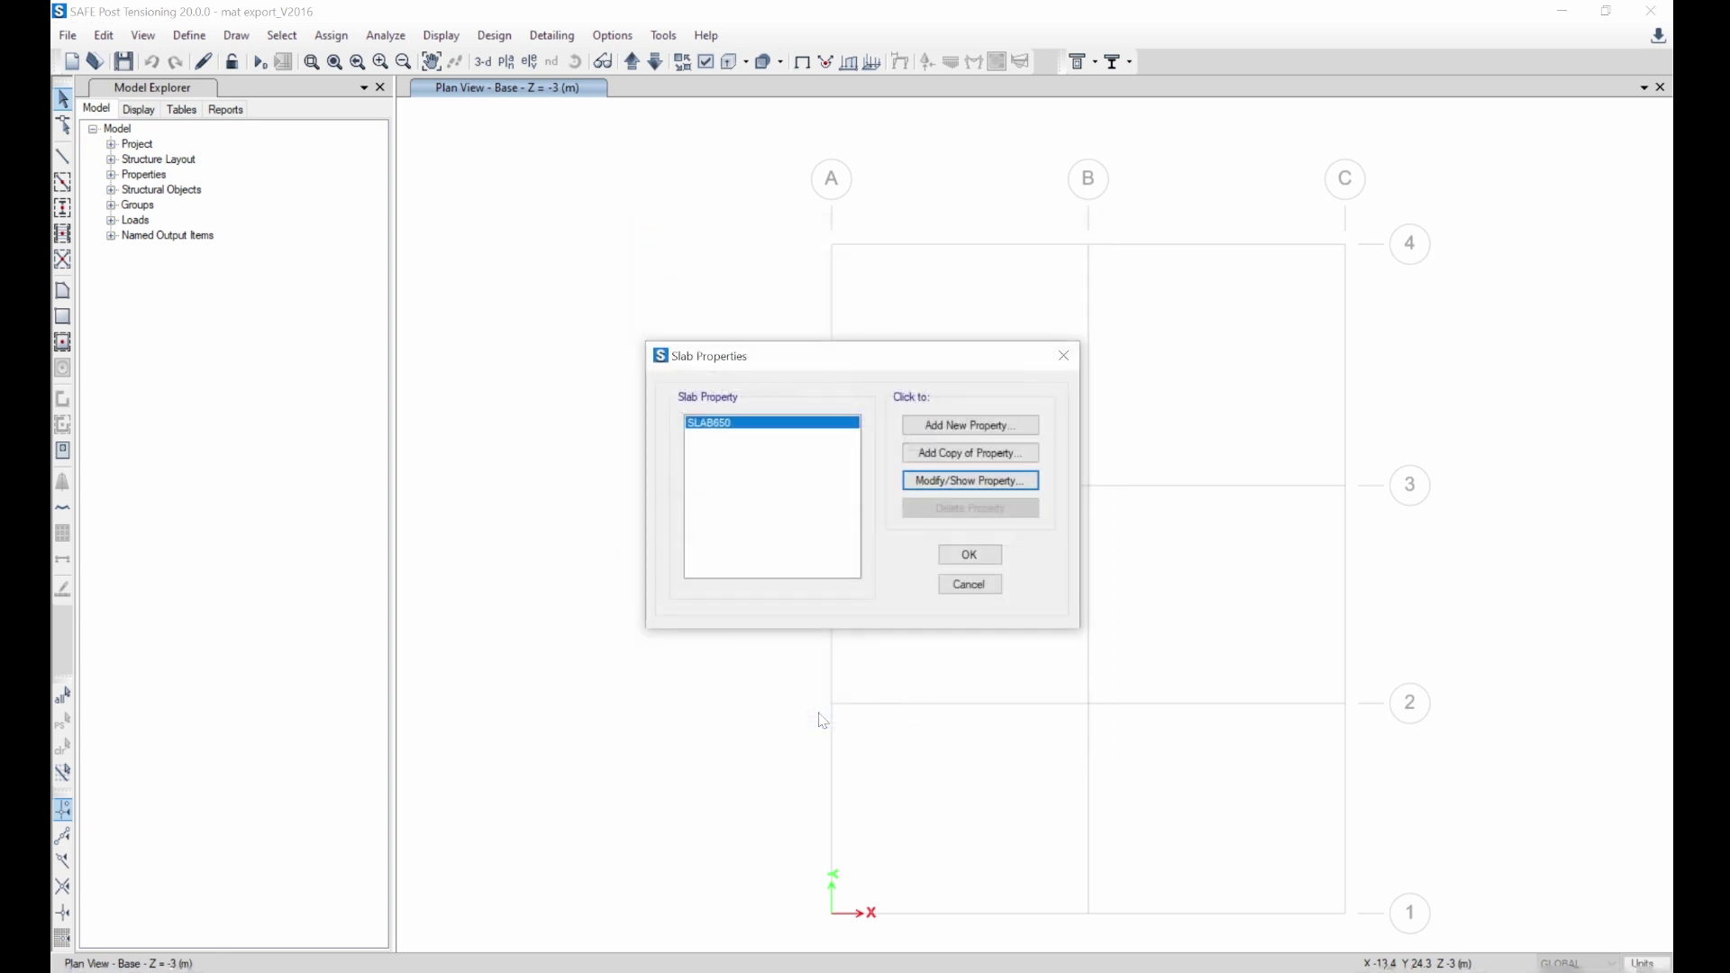
- Add a new slab property named stiff with C20/25 as its slab material
click(990, 427)
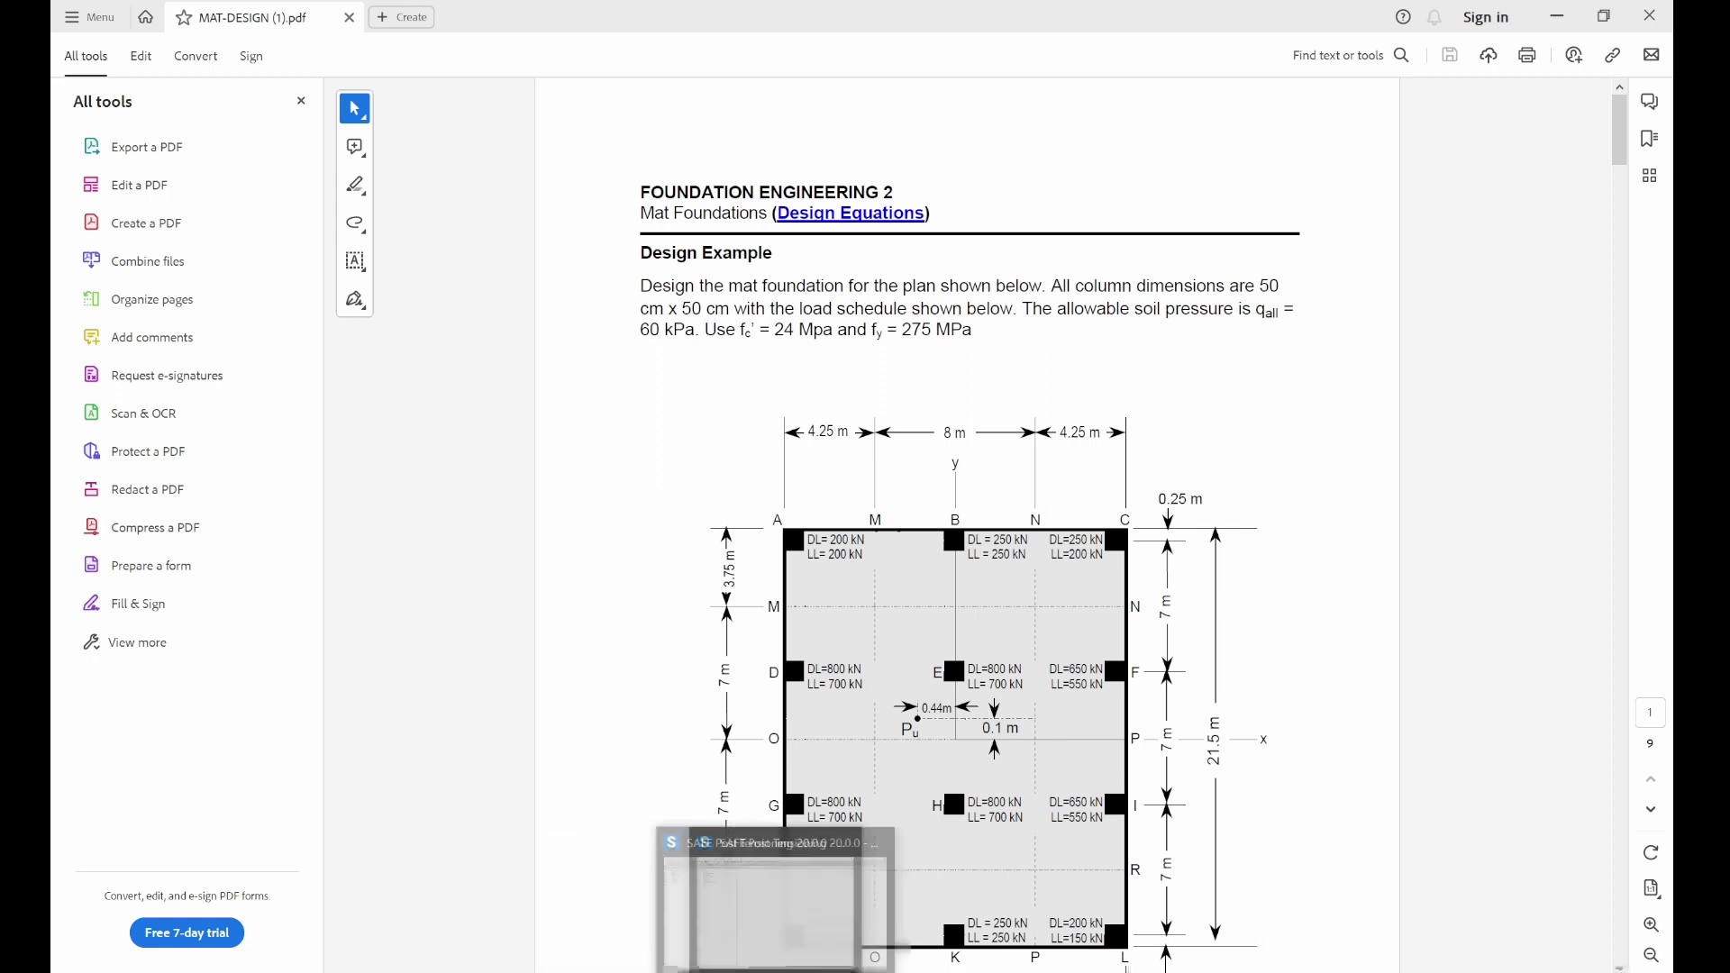
click(919, 852)
text(stiff)
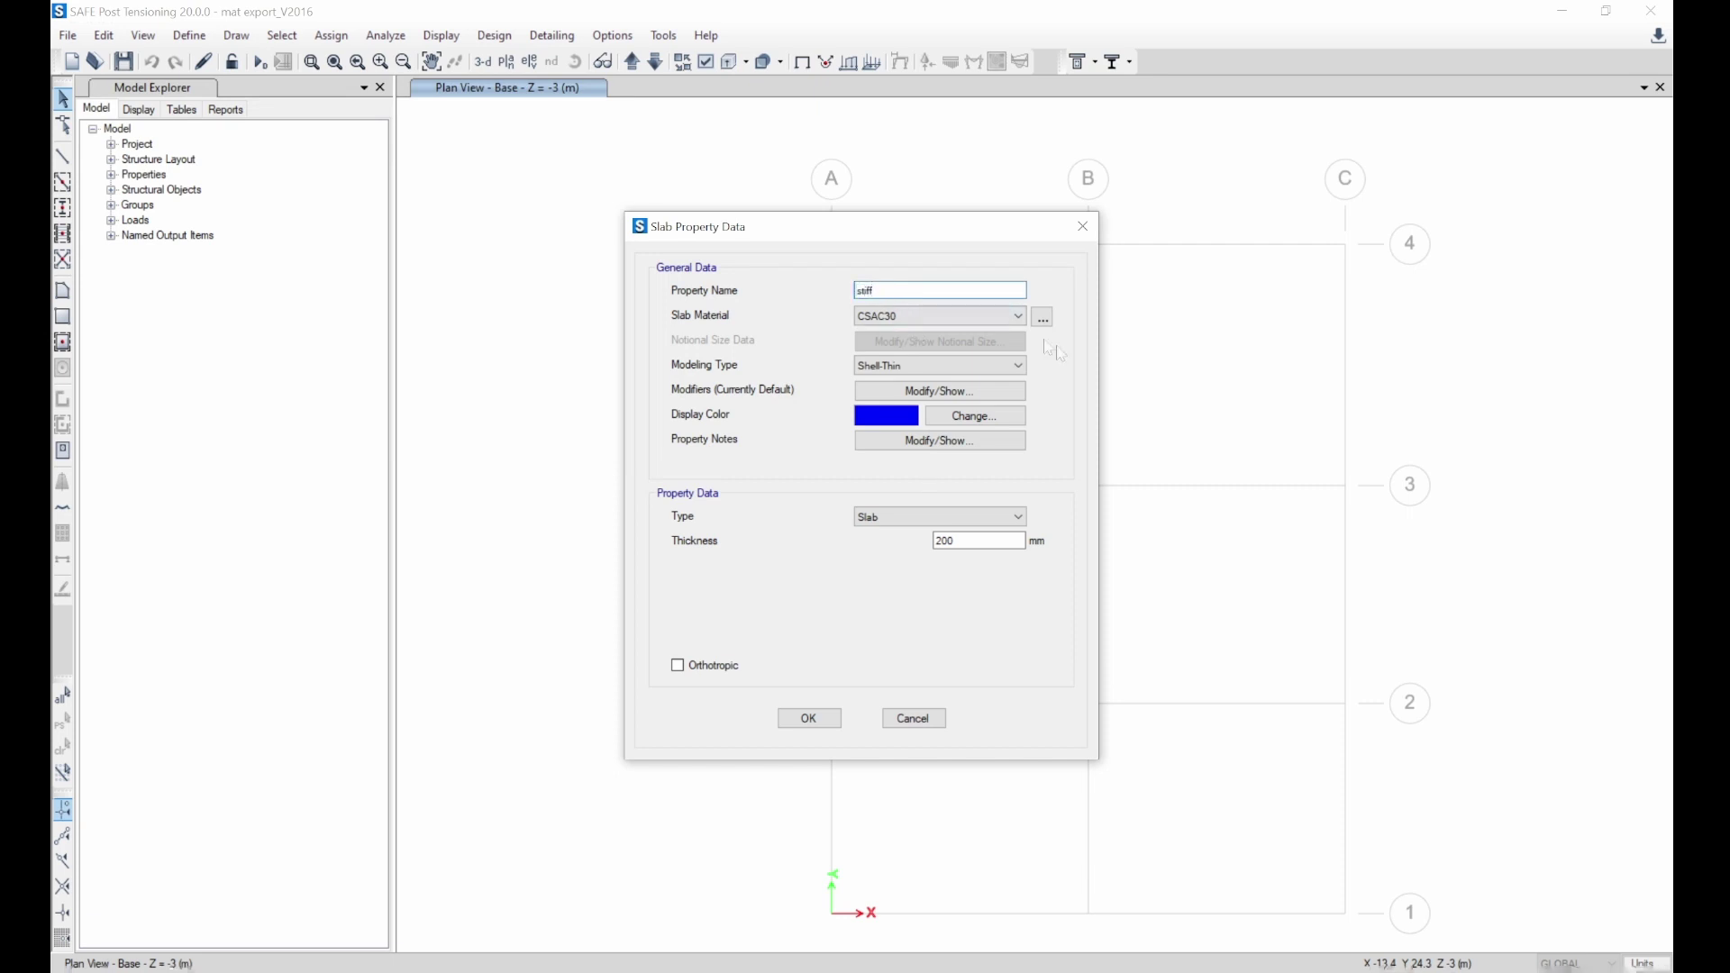
click(1017, 315)
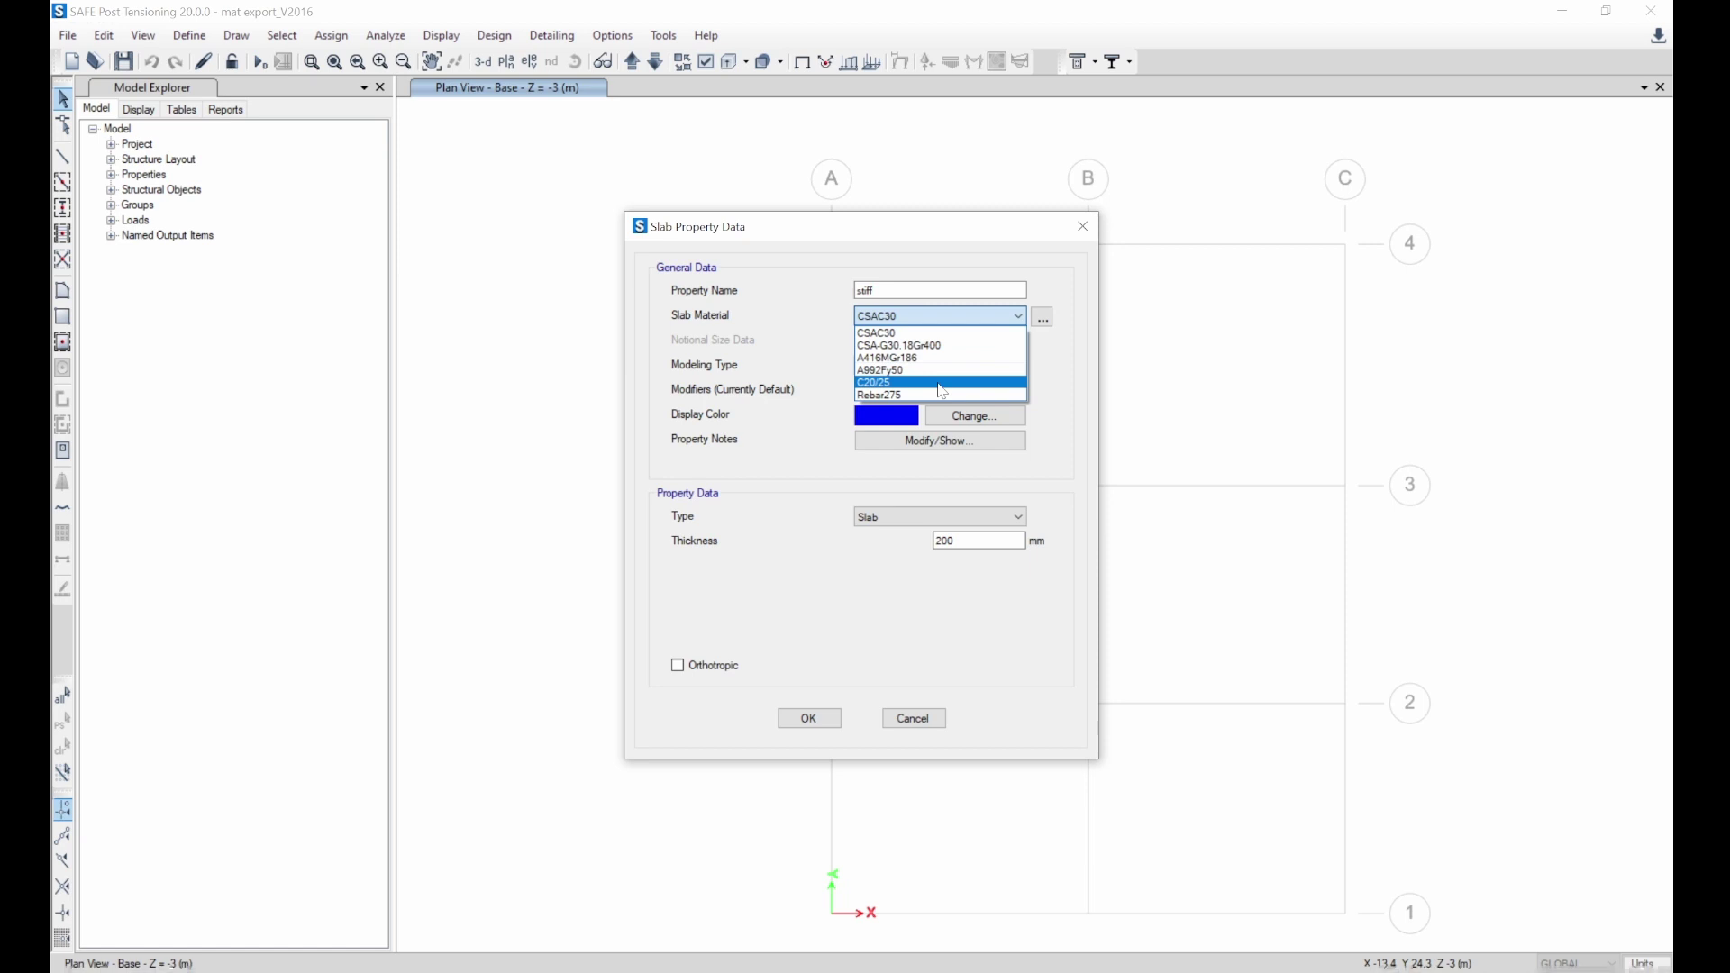
click(942, 382)
- Define the stiff section as type Stiff, 500 mm thick, with Shell-Thick modeling, and accept the slab definitions
double_click(943, 541)
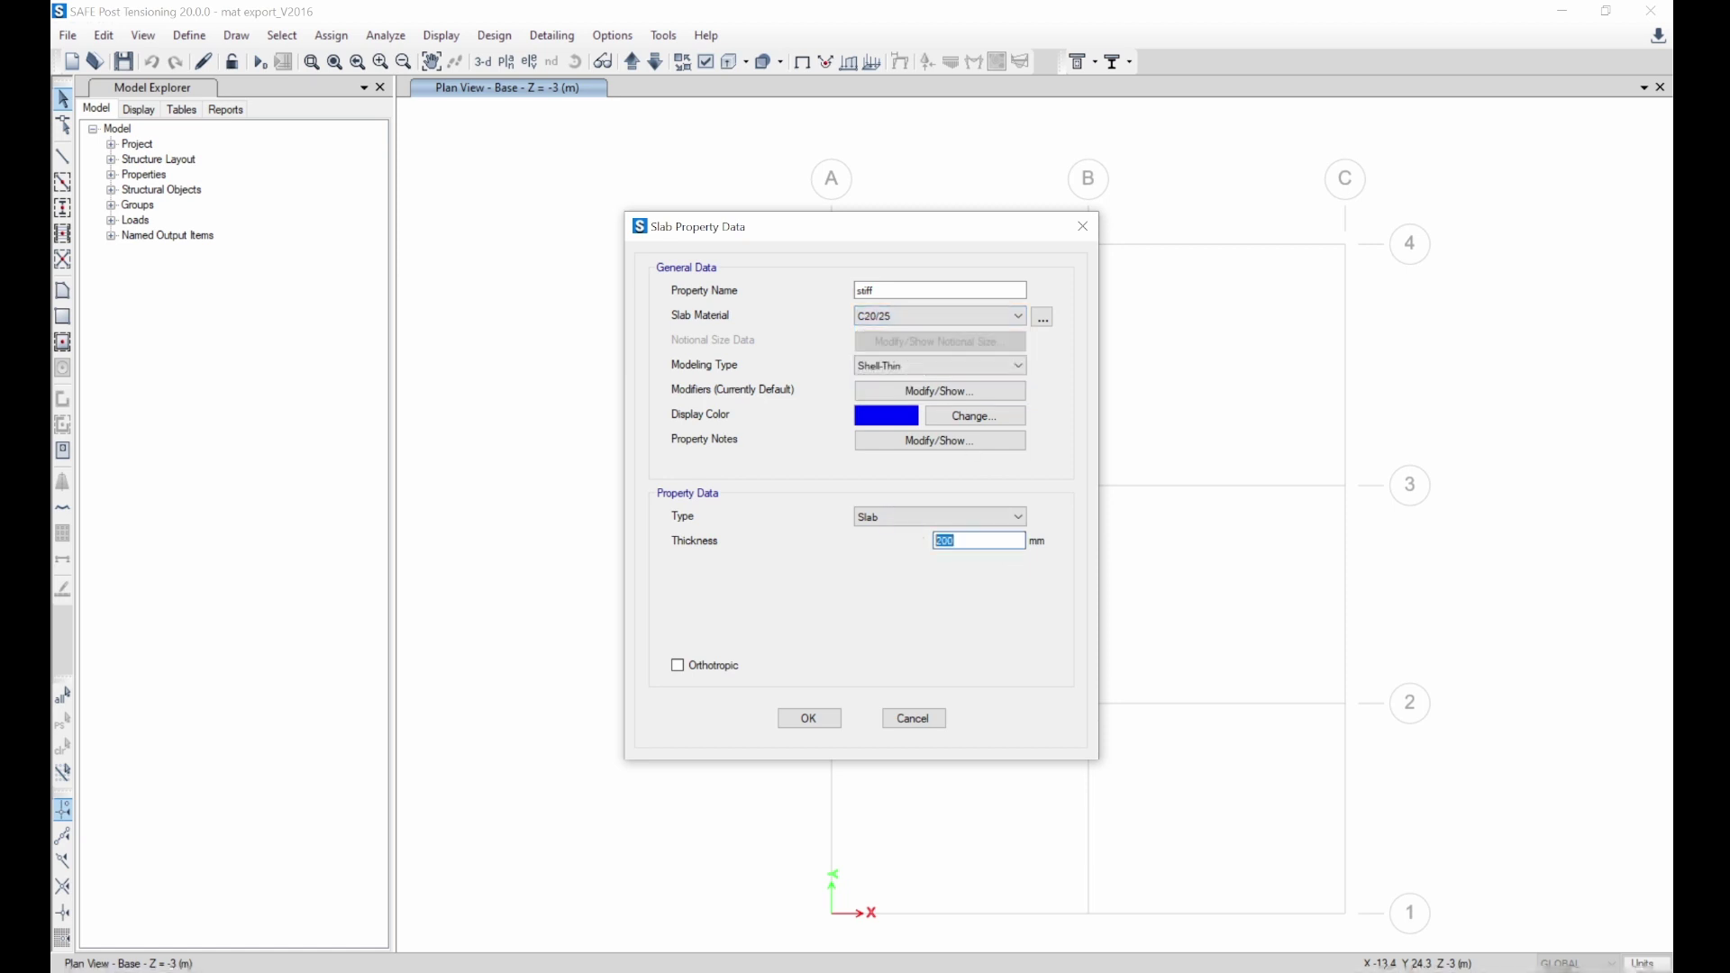
click(905, 518)
click(896, 565)
key(Tab)
text(5)
click(917, 373)
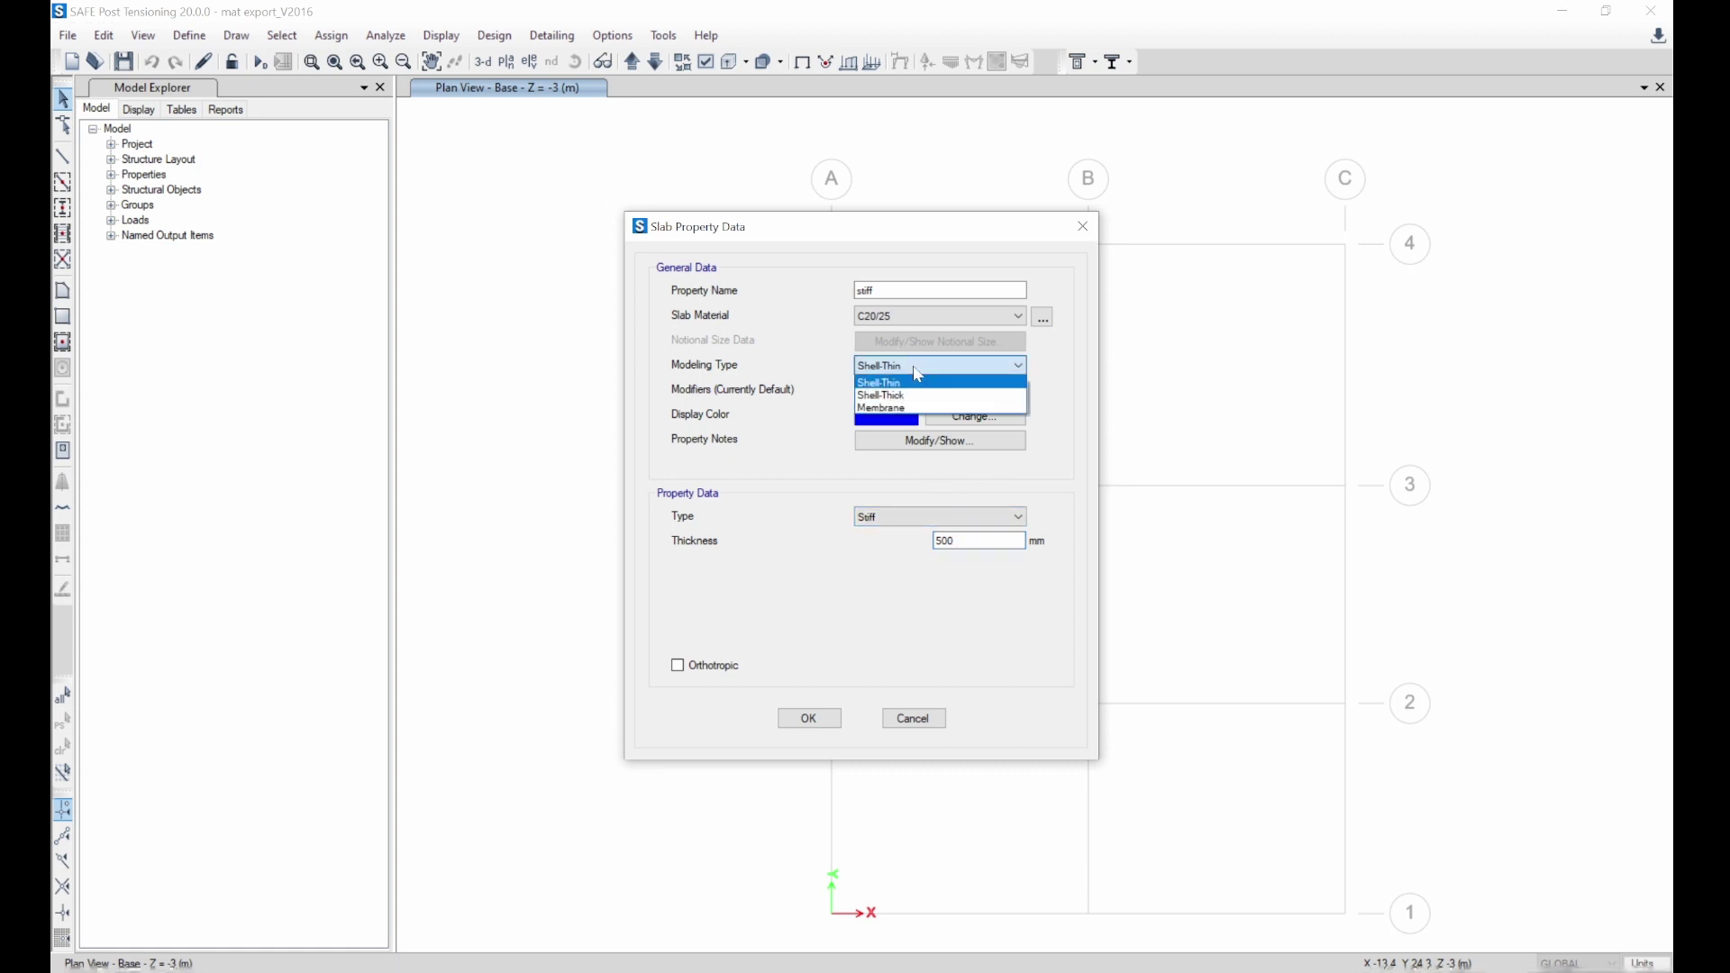
click(921, 385)
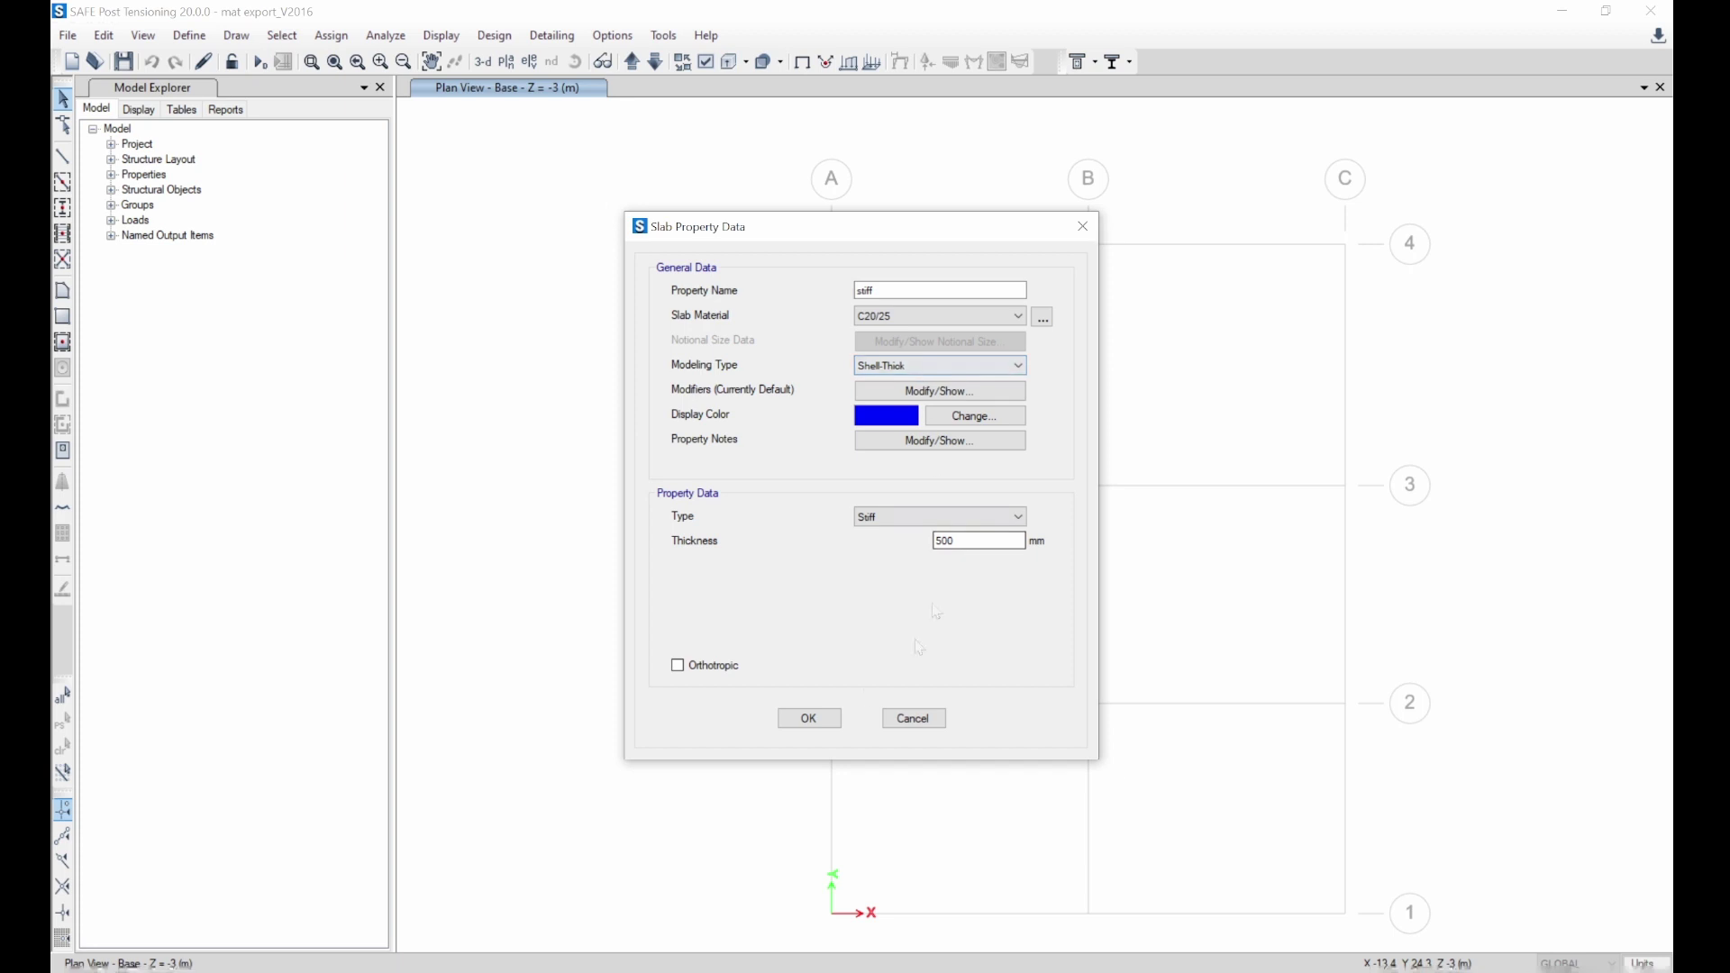
click(808, 719)
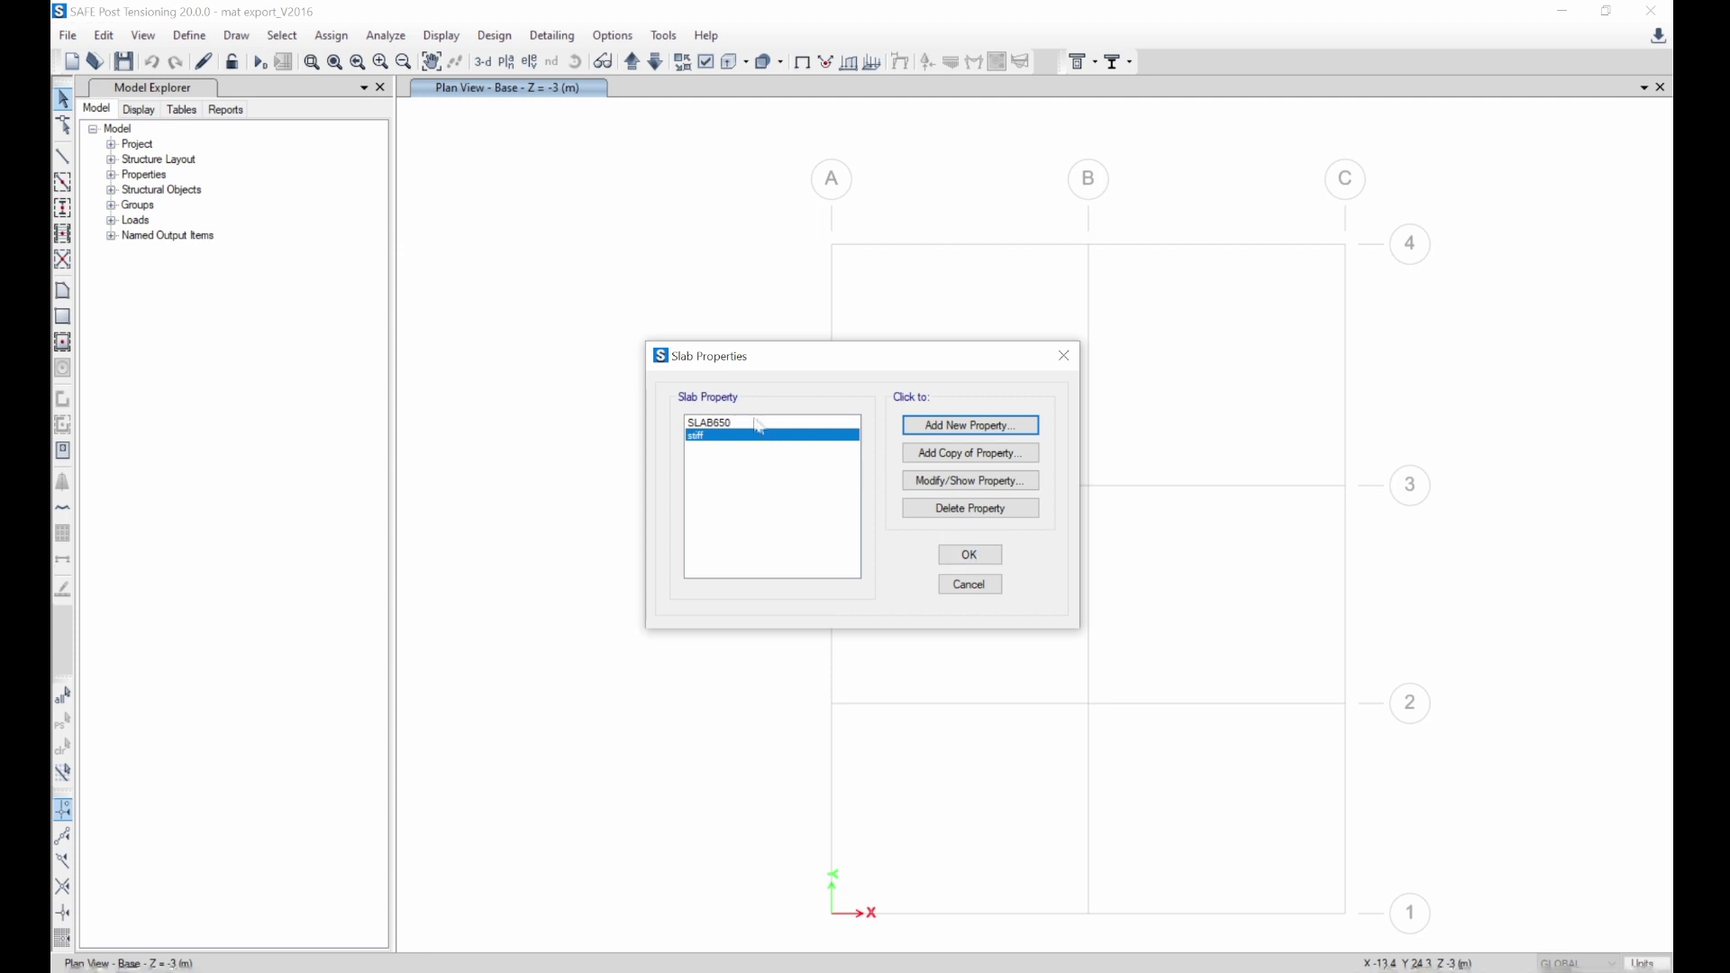
click(946, 555)
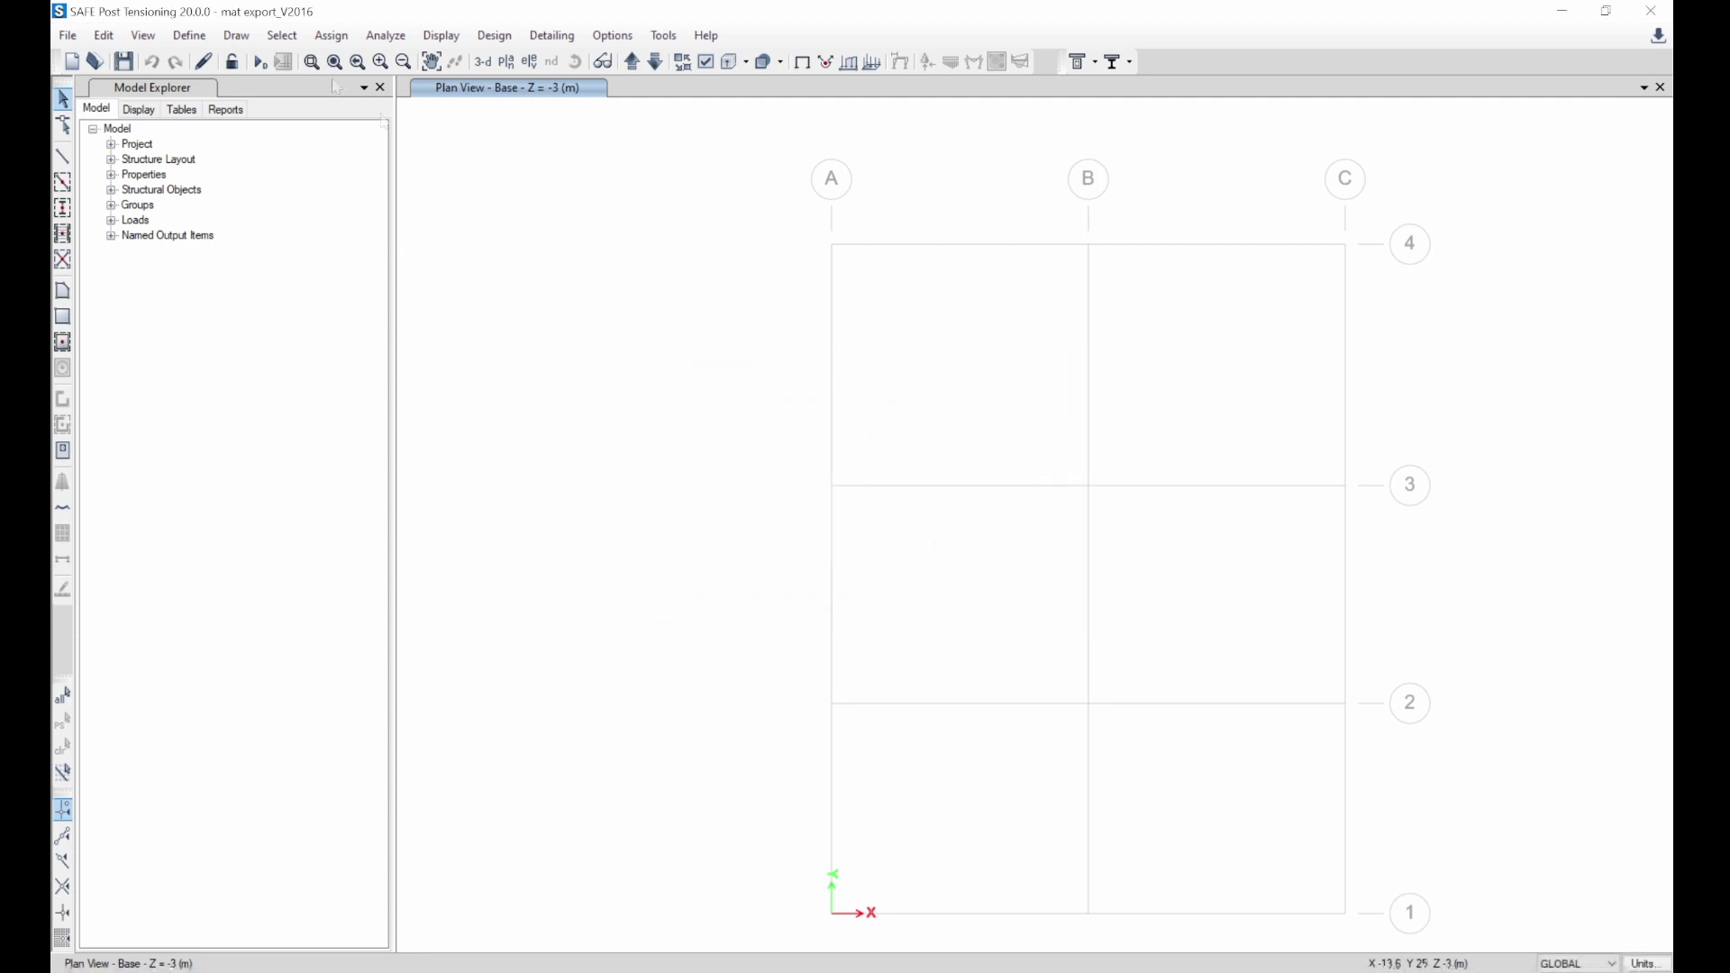
- Draw a rectangular slab with the SLAB650 section over the whole grid from A-4 to C-1 on Story1
click(62, 316)
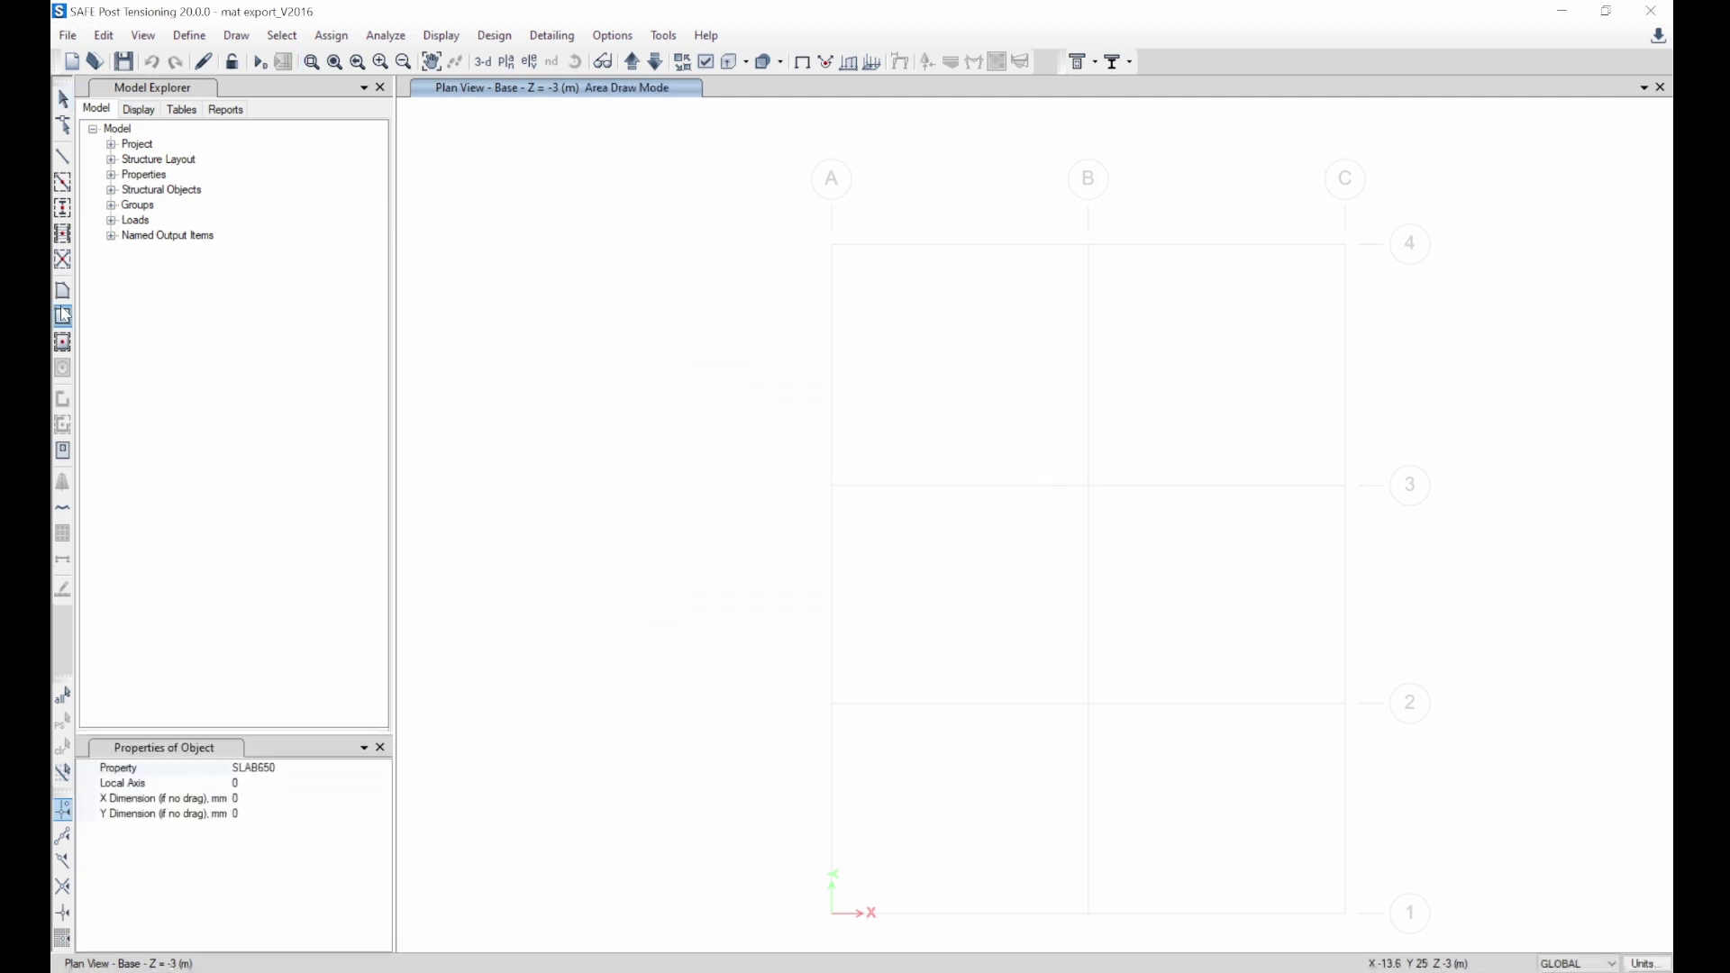
click(360, 771)
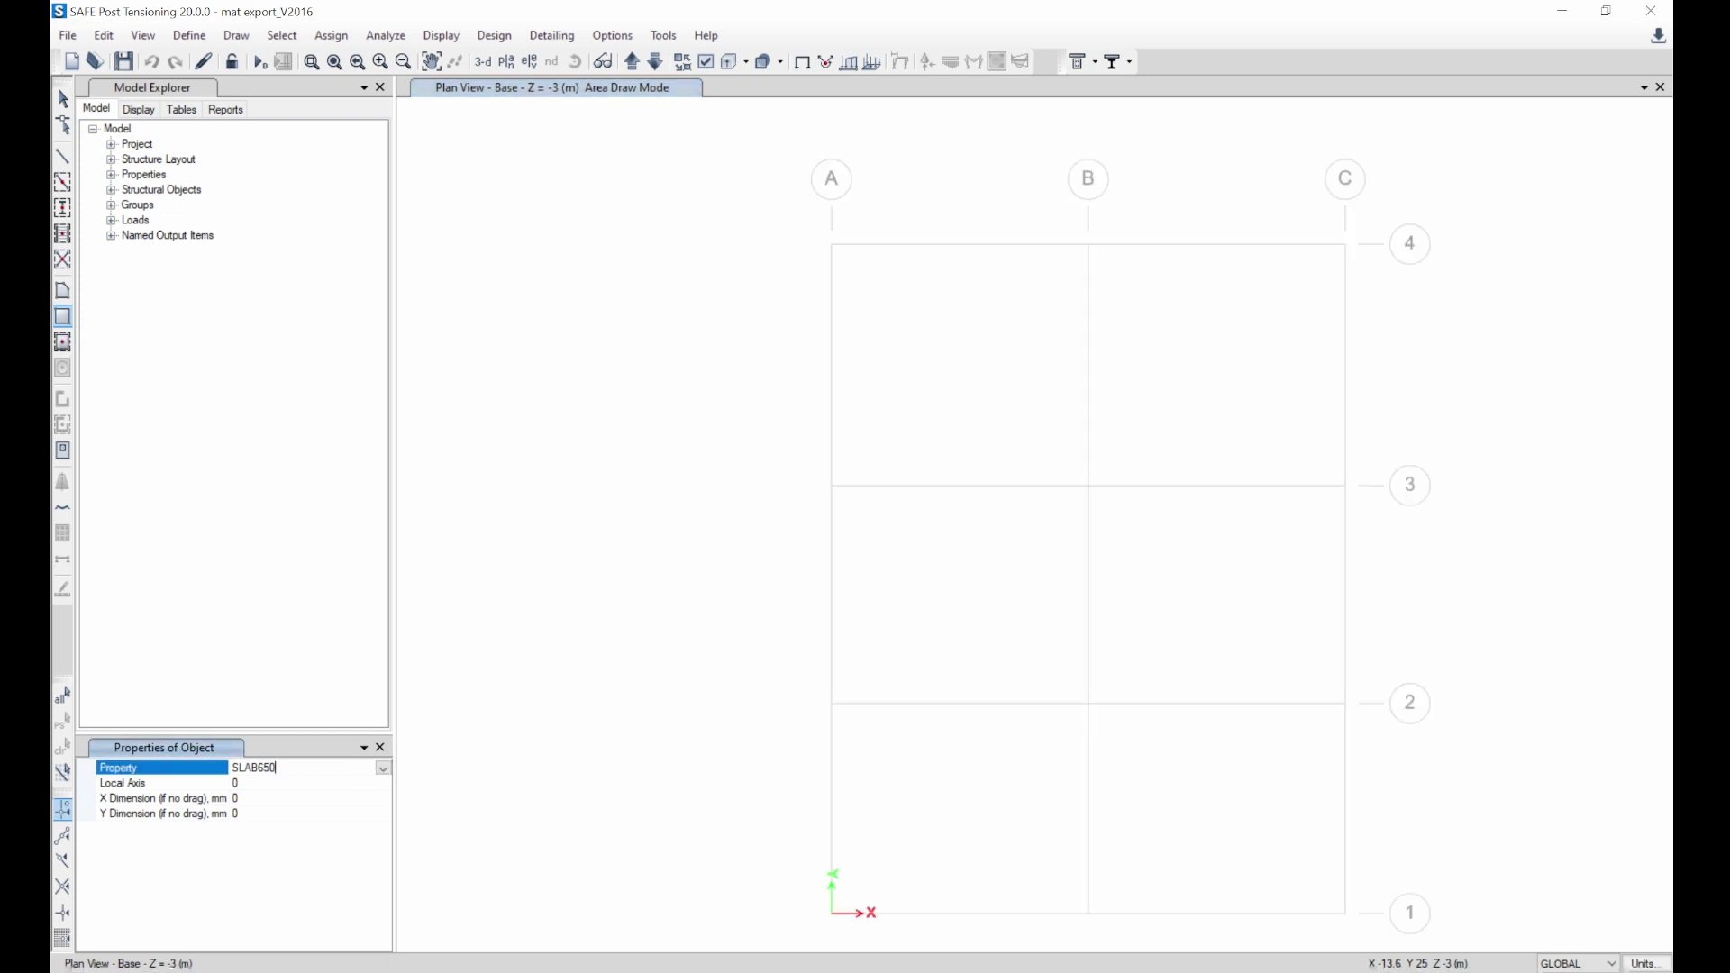
click(832, 244)
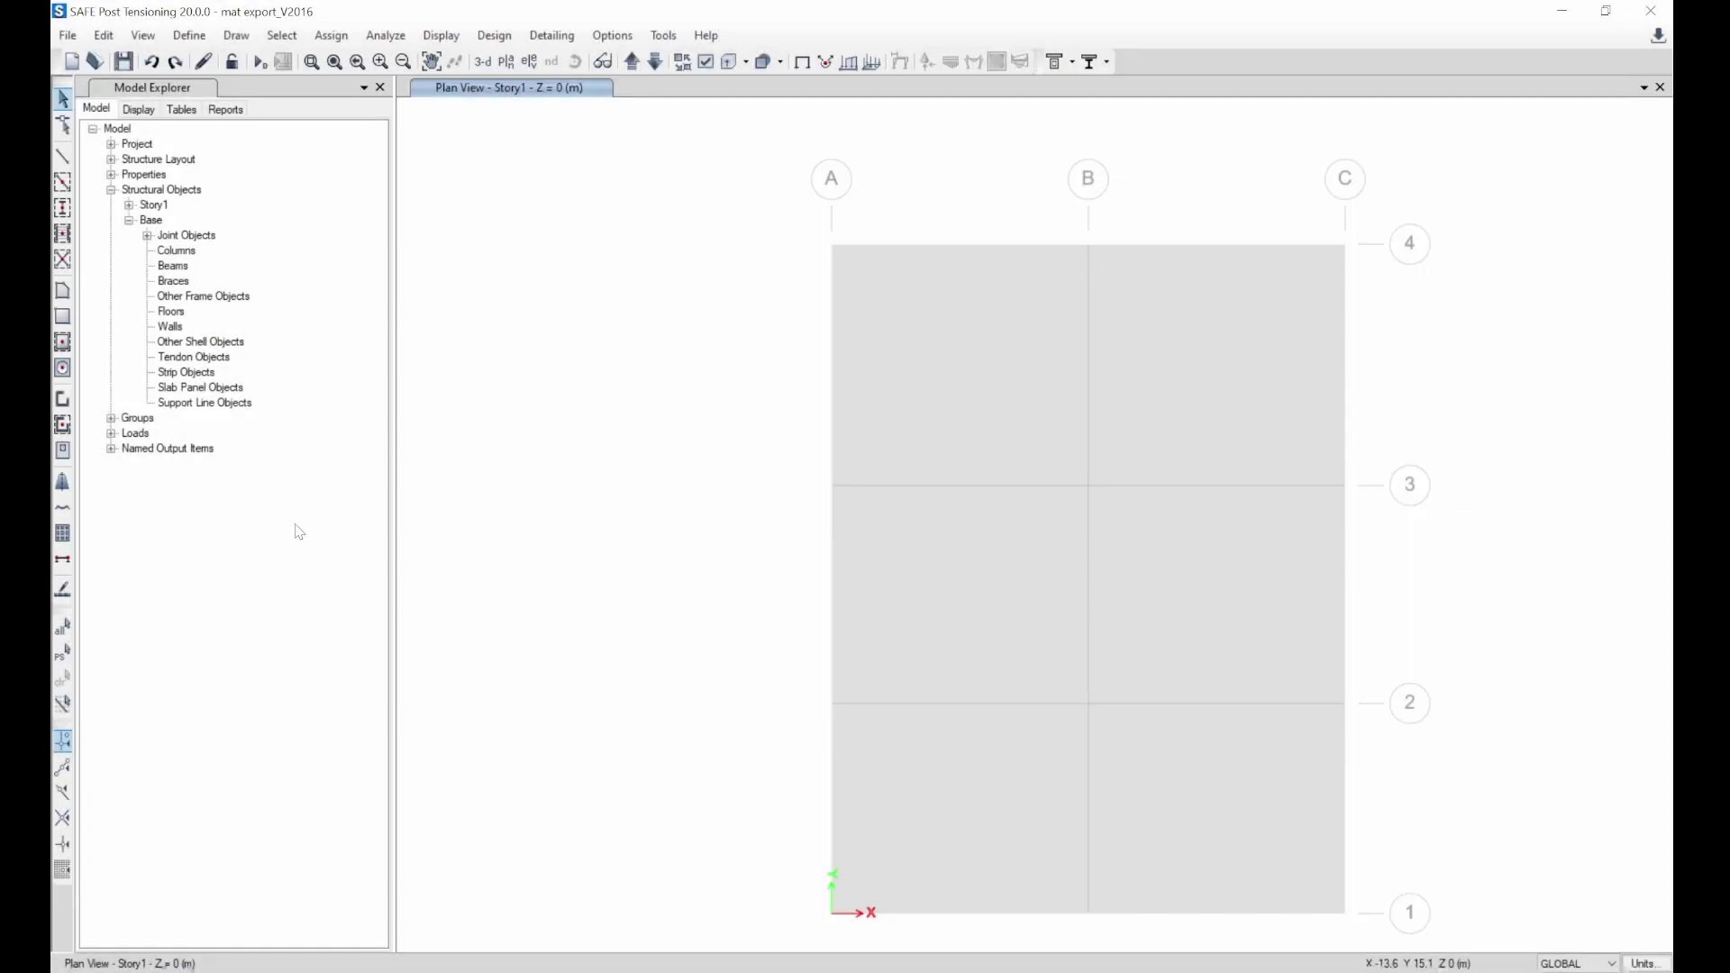
- Set rectangular area drawing to the stiff section with X and Y dimensions of 500 mm, and draw a rectangle around grid intersection A-4
click(62, 316)
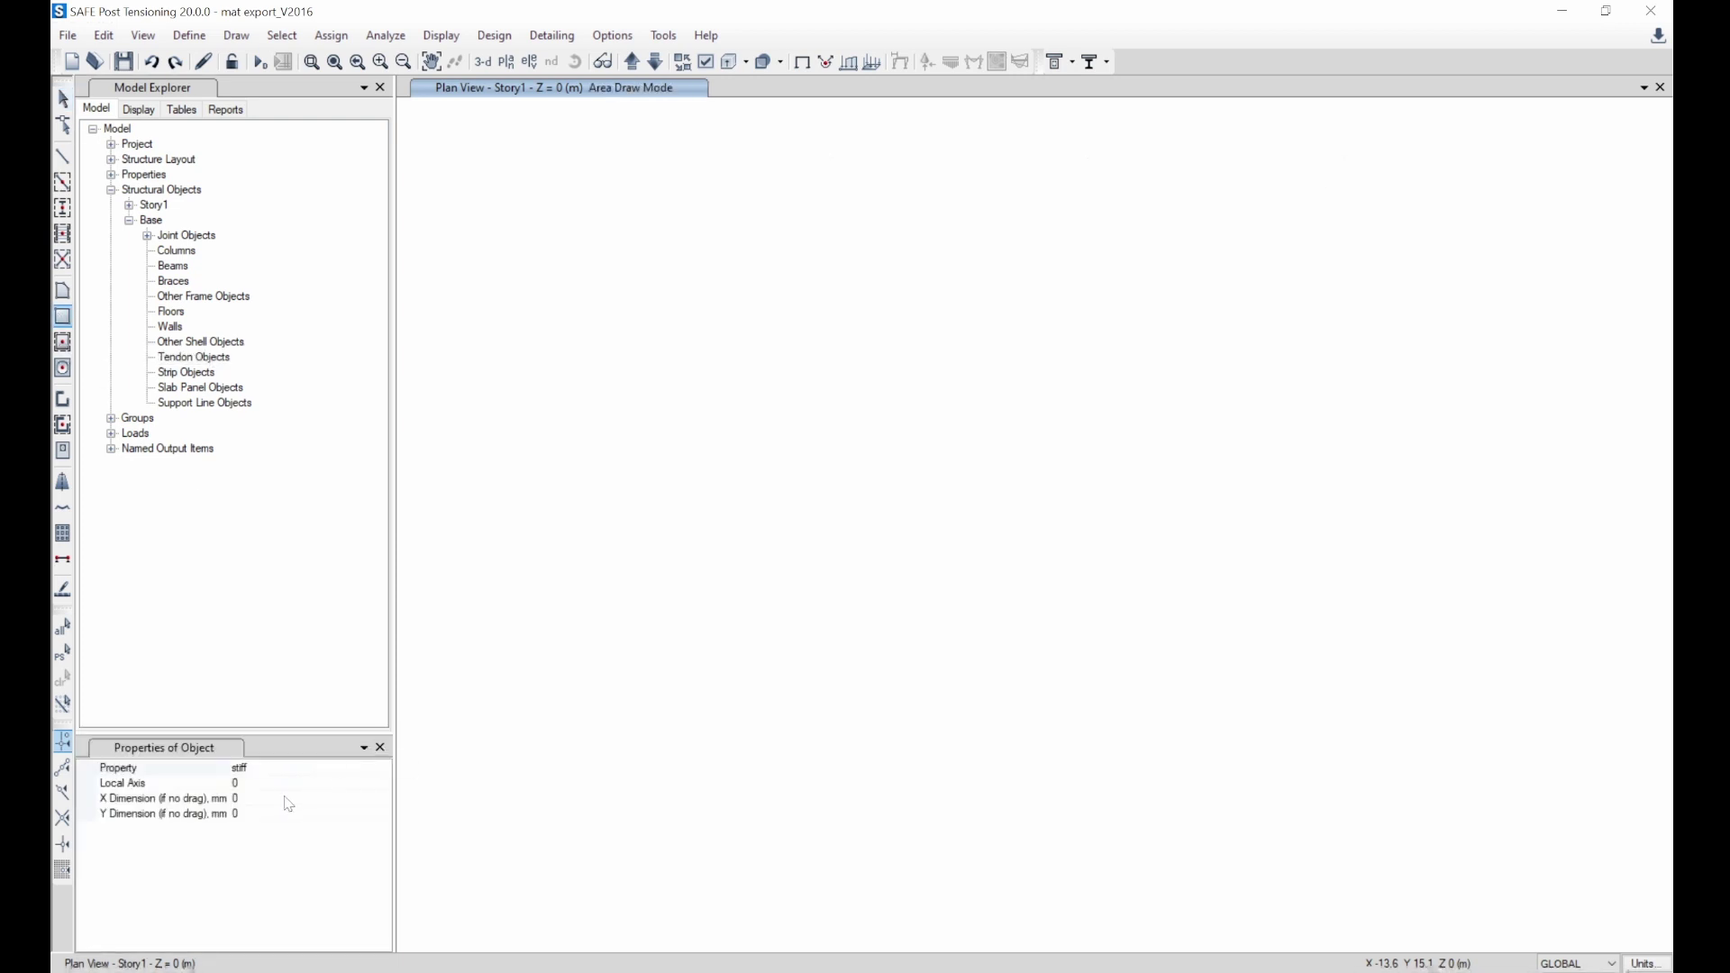
click(289, 799)
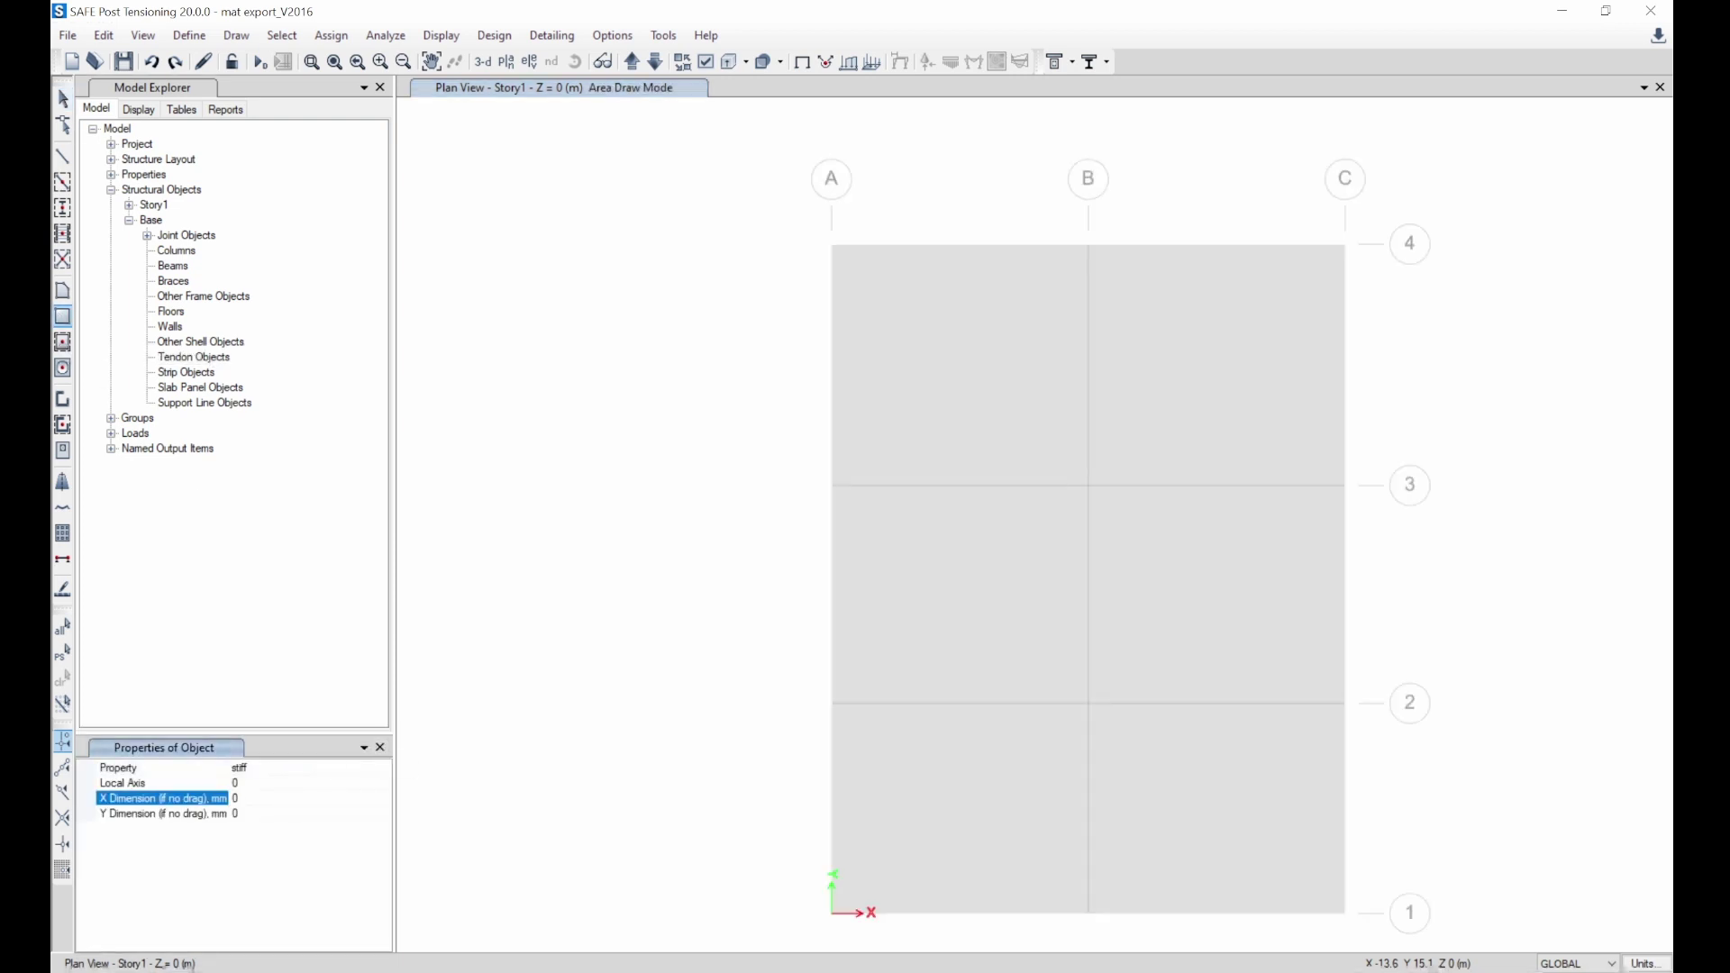
key(XF86AudioLowerVolume)
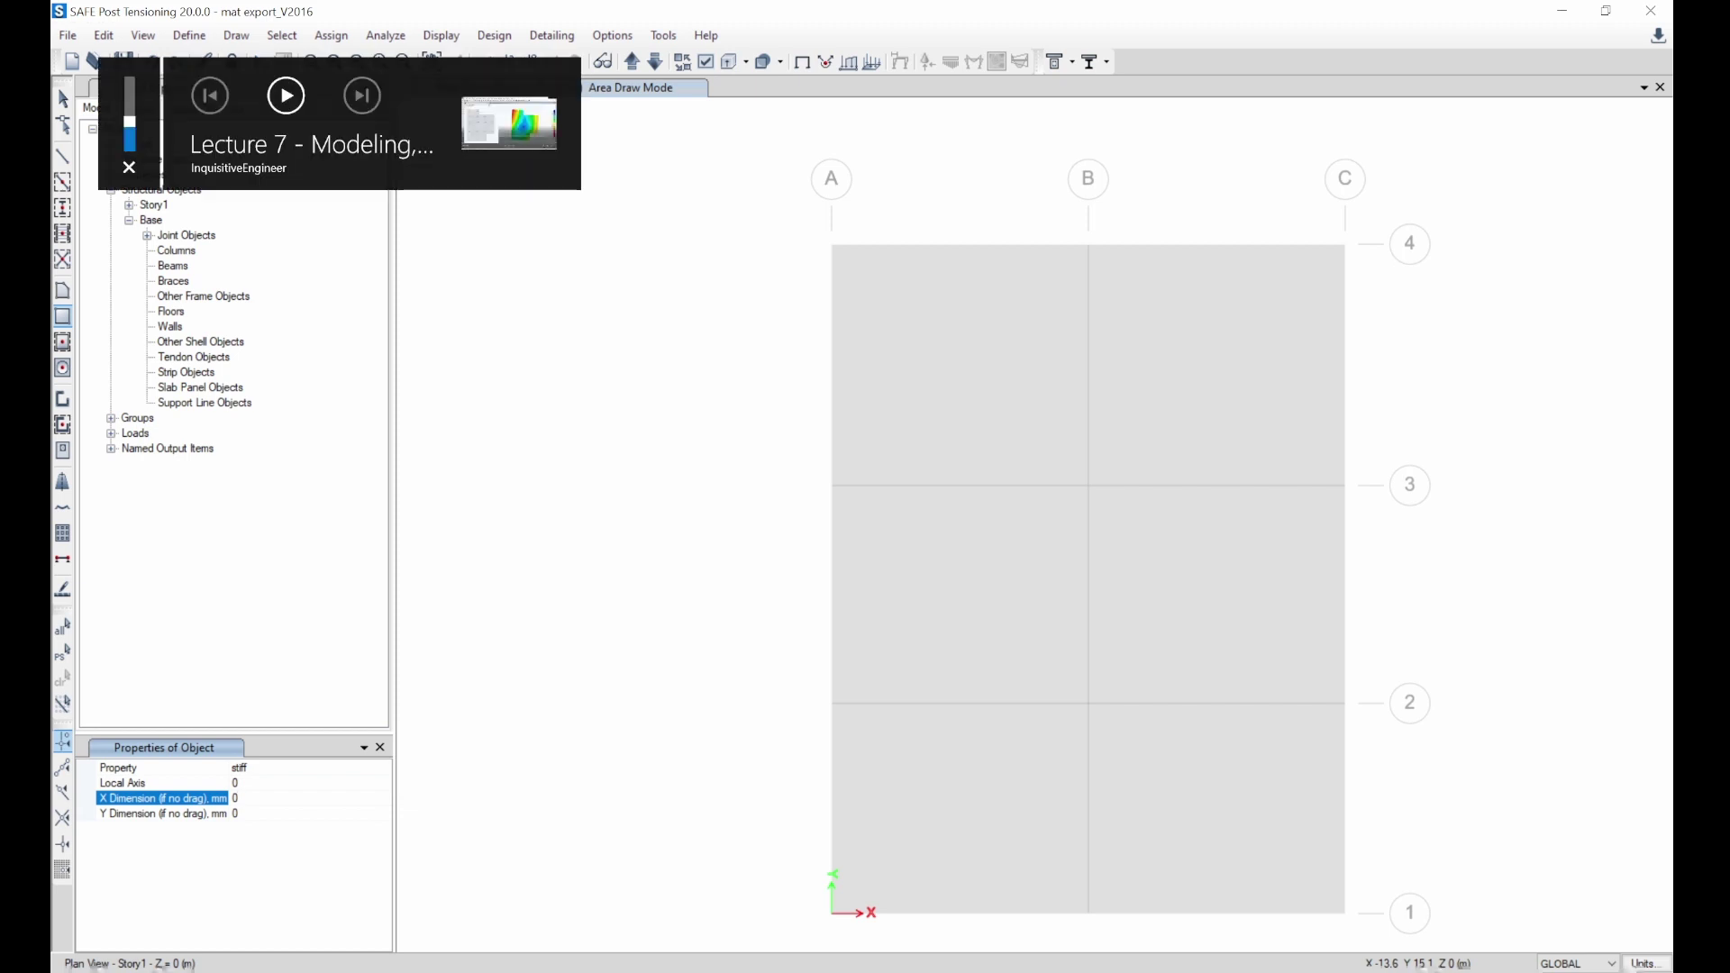
key(BackSpace)
text(500)
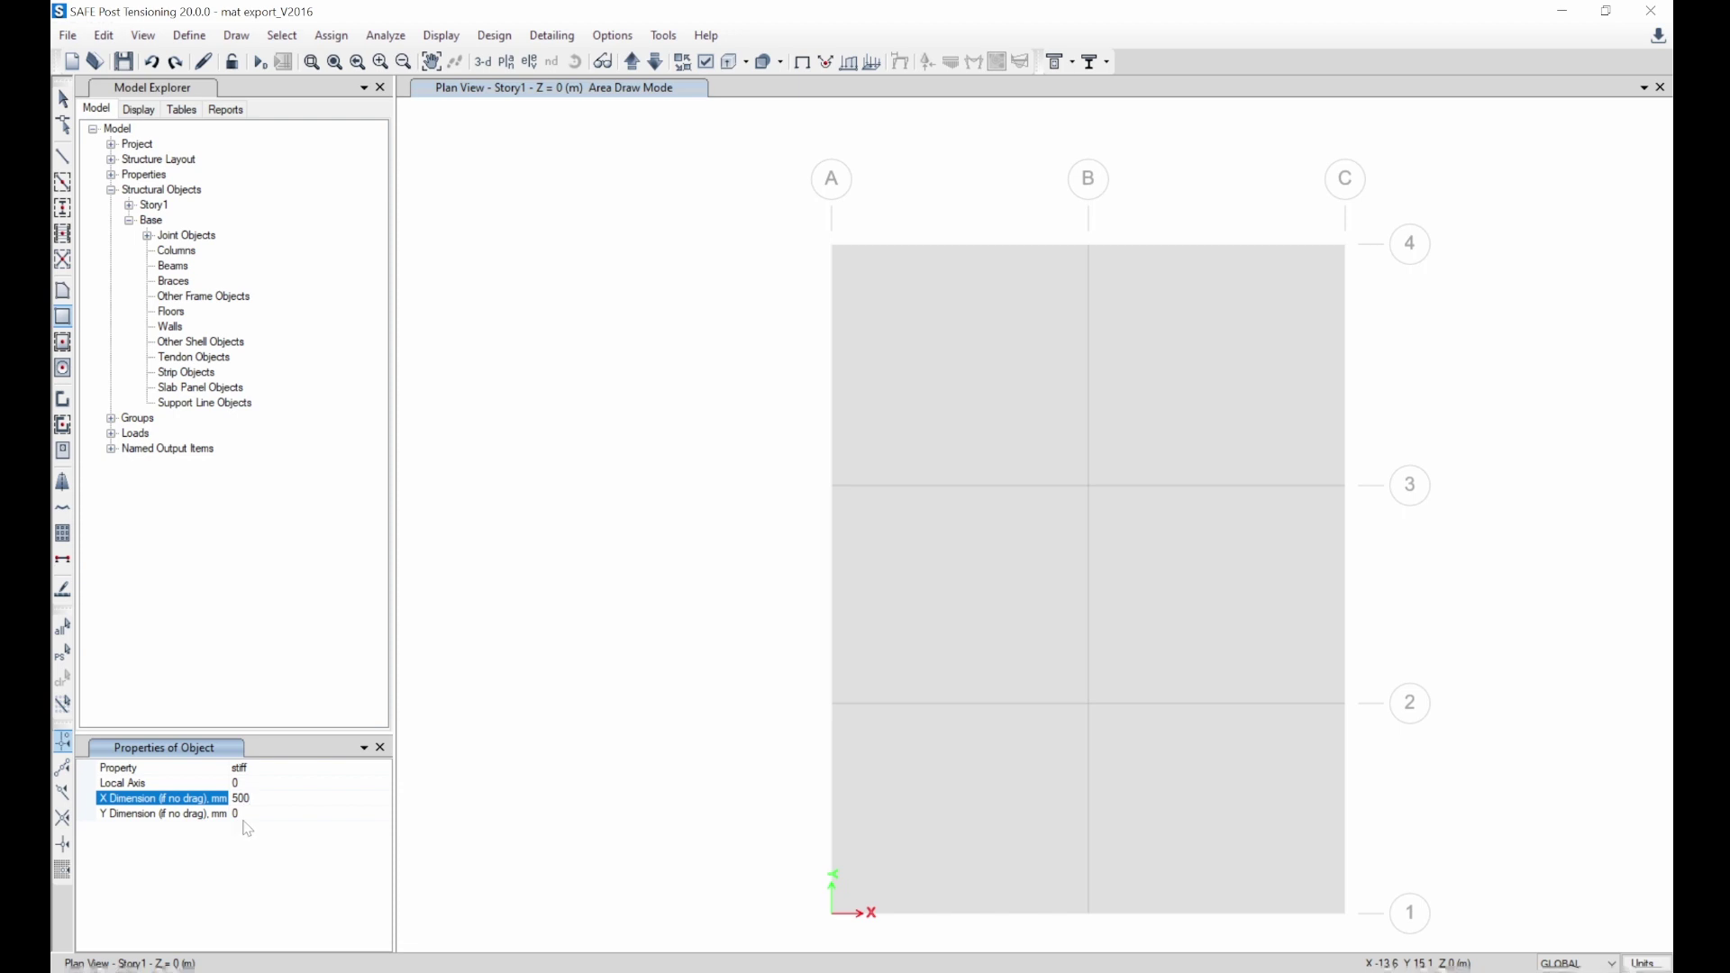
click(244, 814)
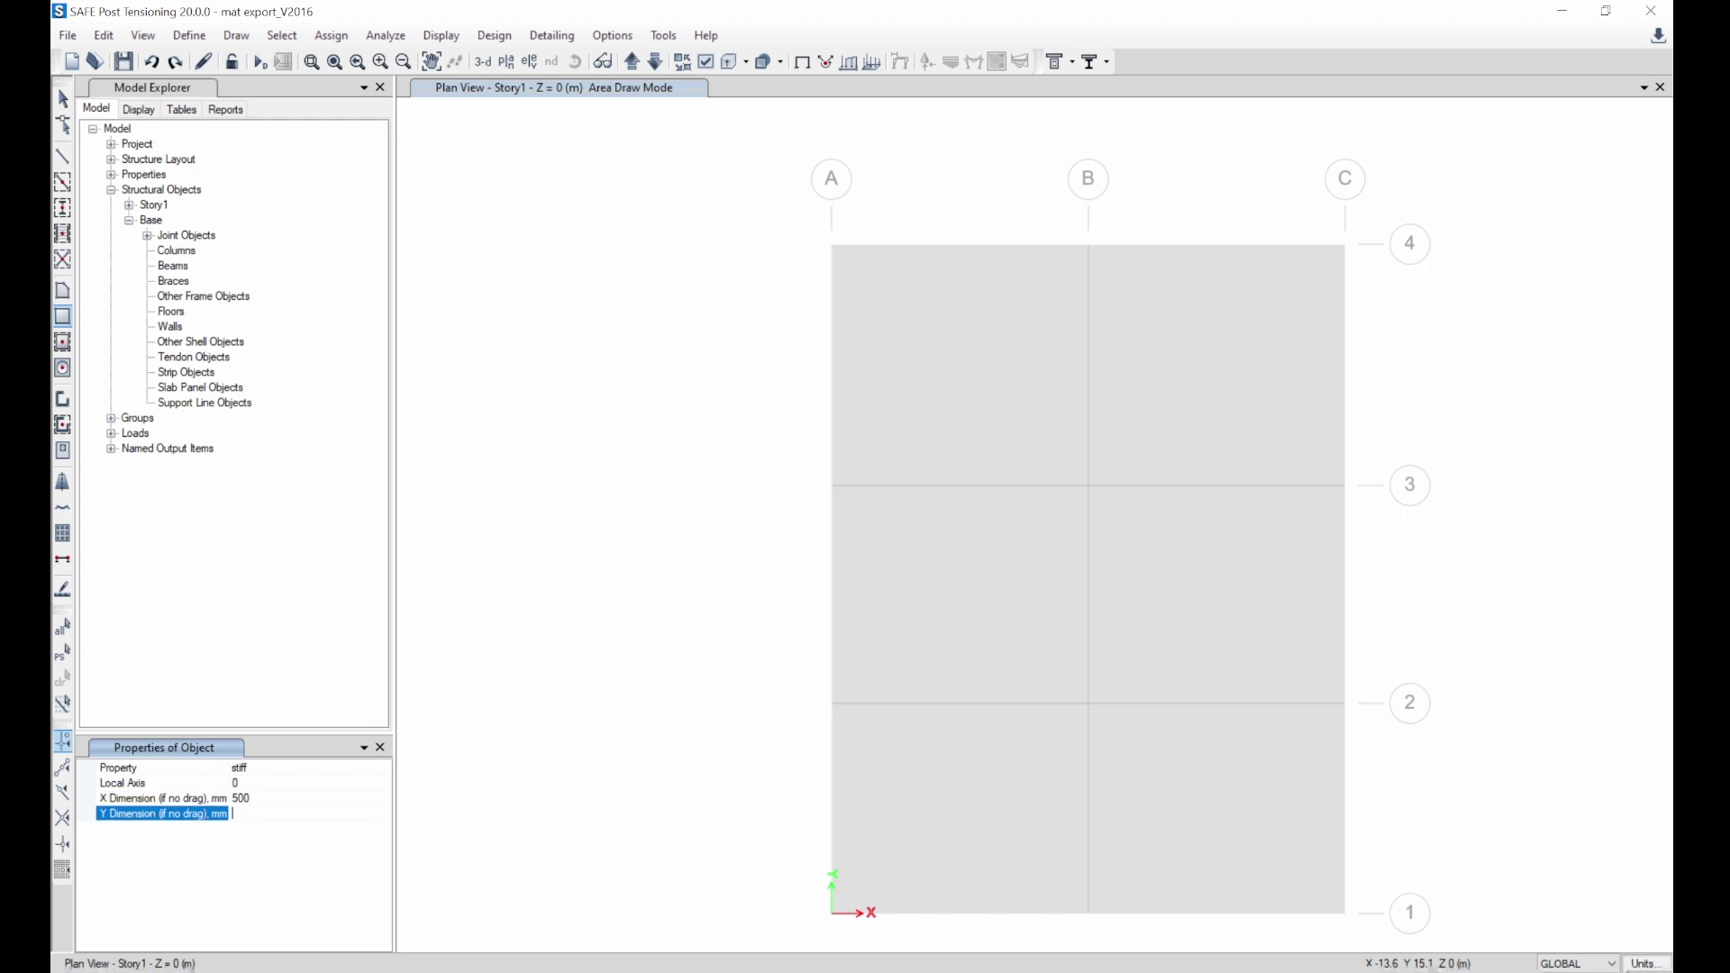
click(236, 783)
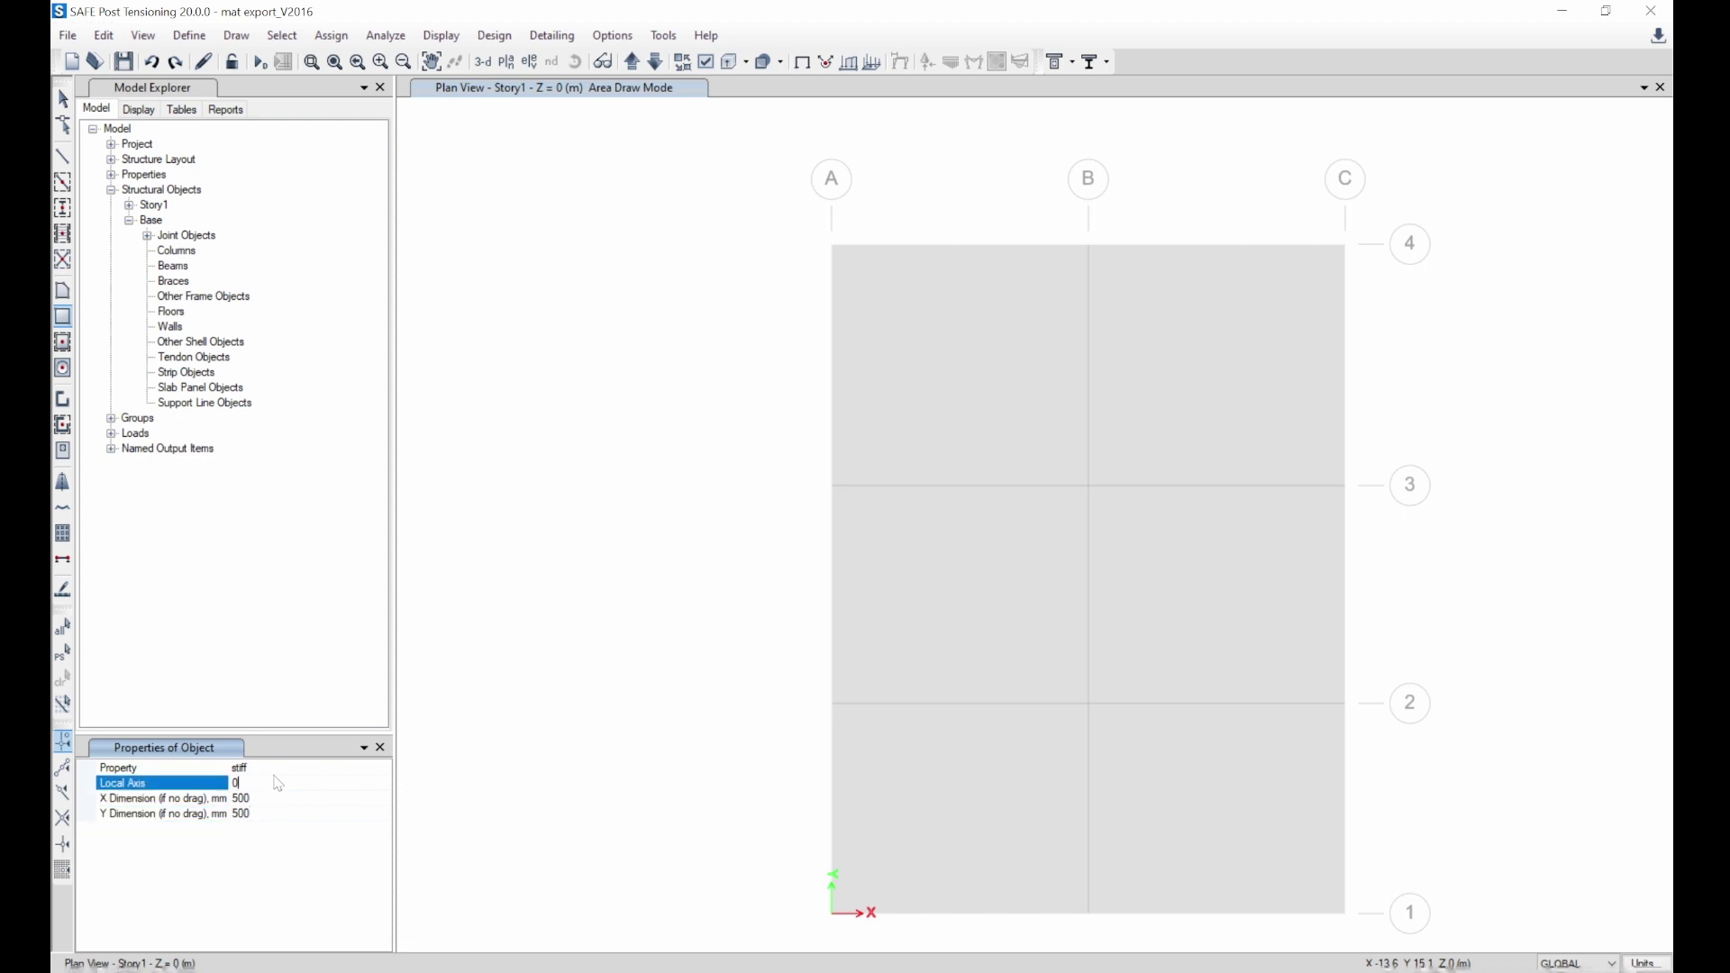
drag(800, 203, 878, 291)
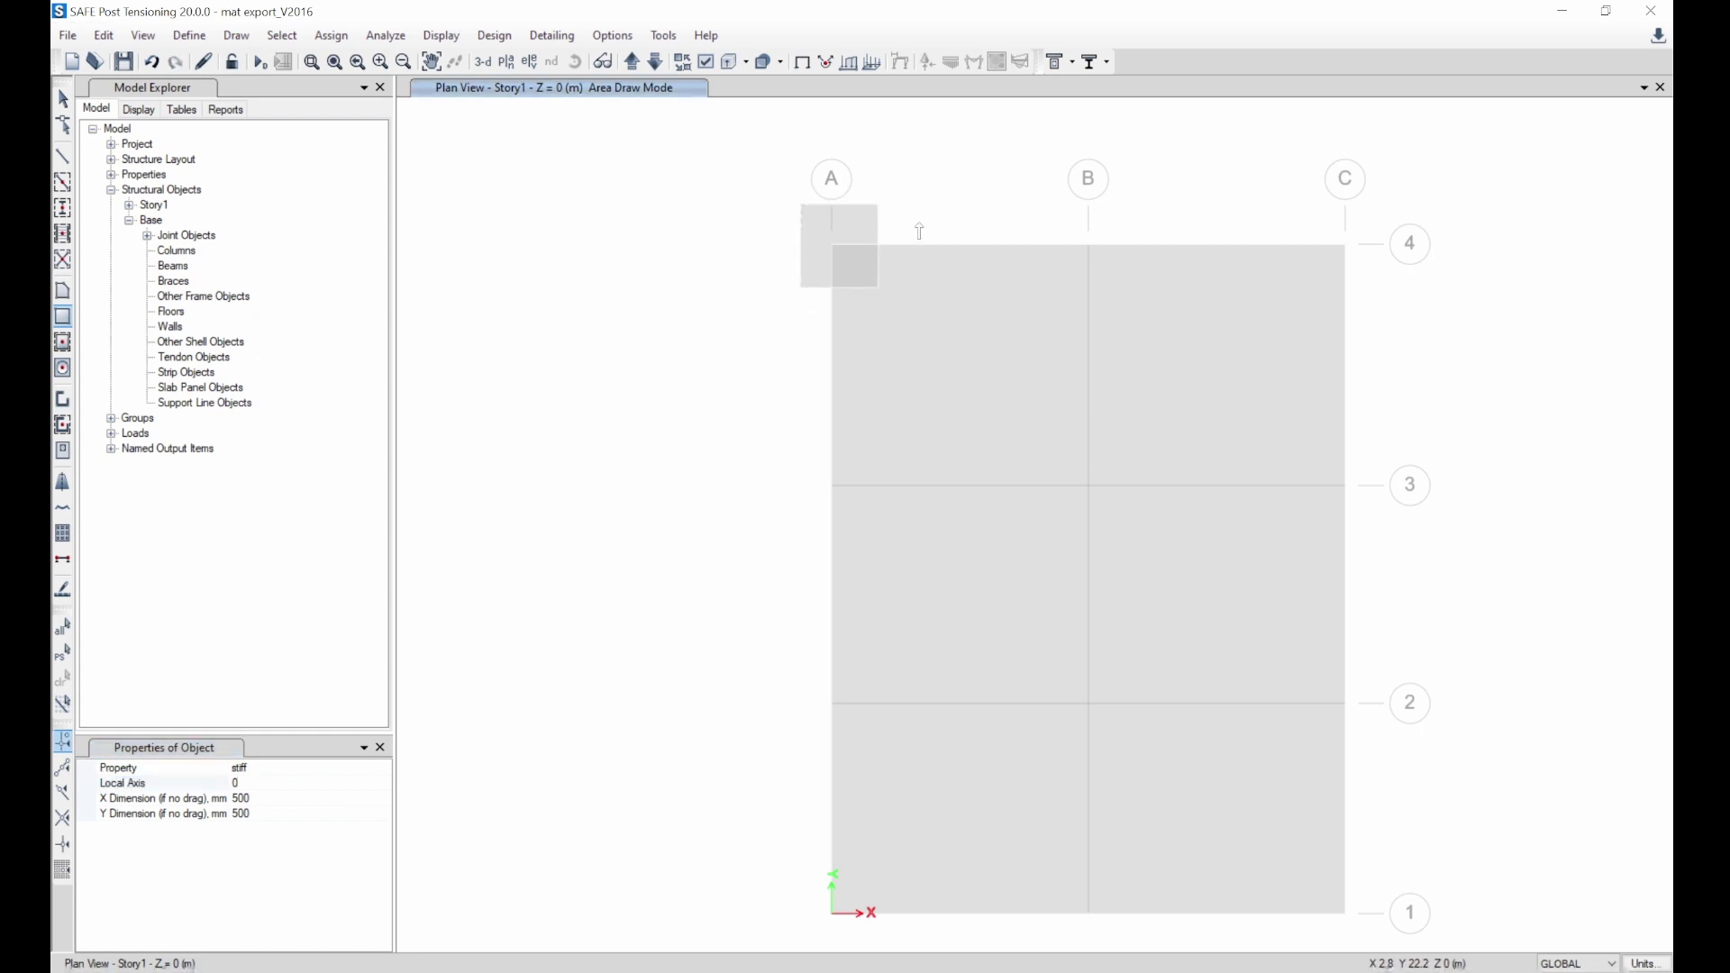
- Replace the oversized stiff area at A-4 with a 500 by 500 mm one, and place matching areas at the other grid 4 and 3 intersections
click(1089, 243)
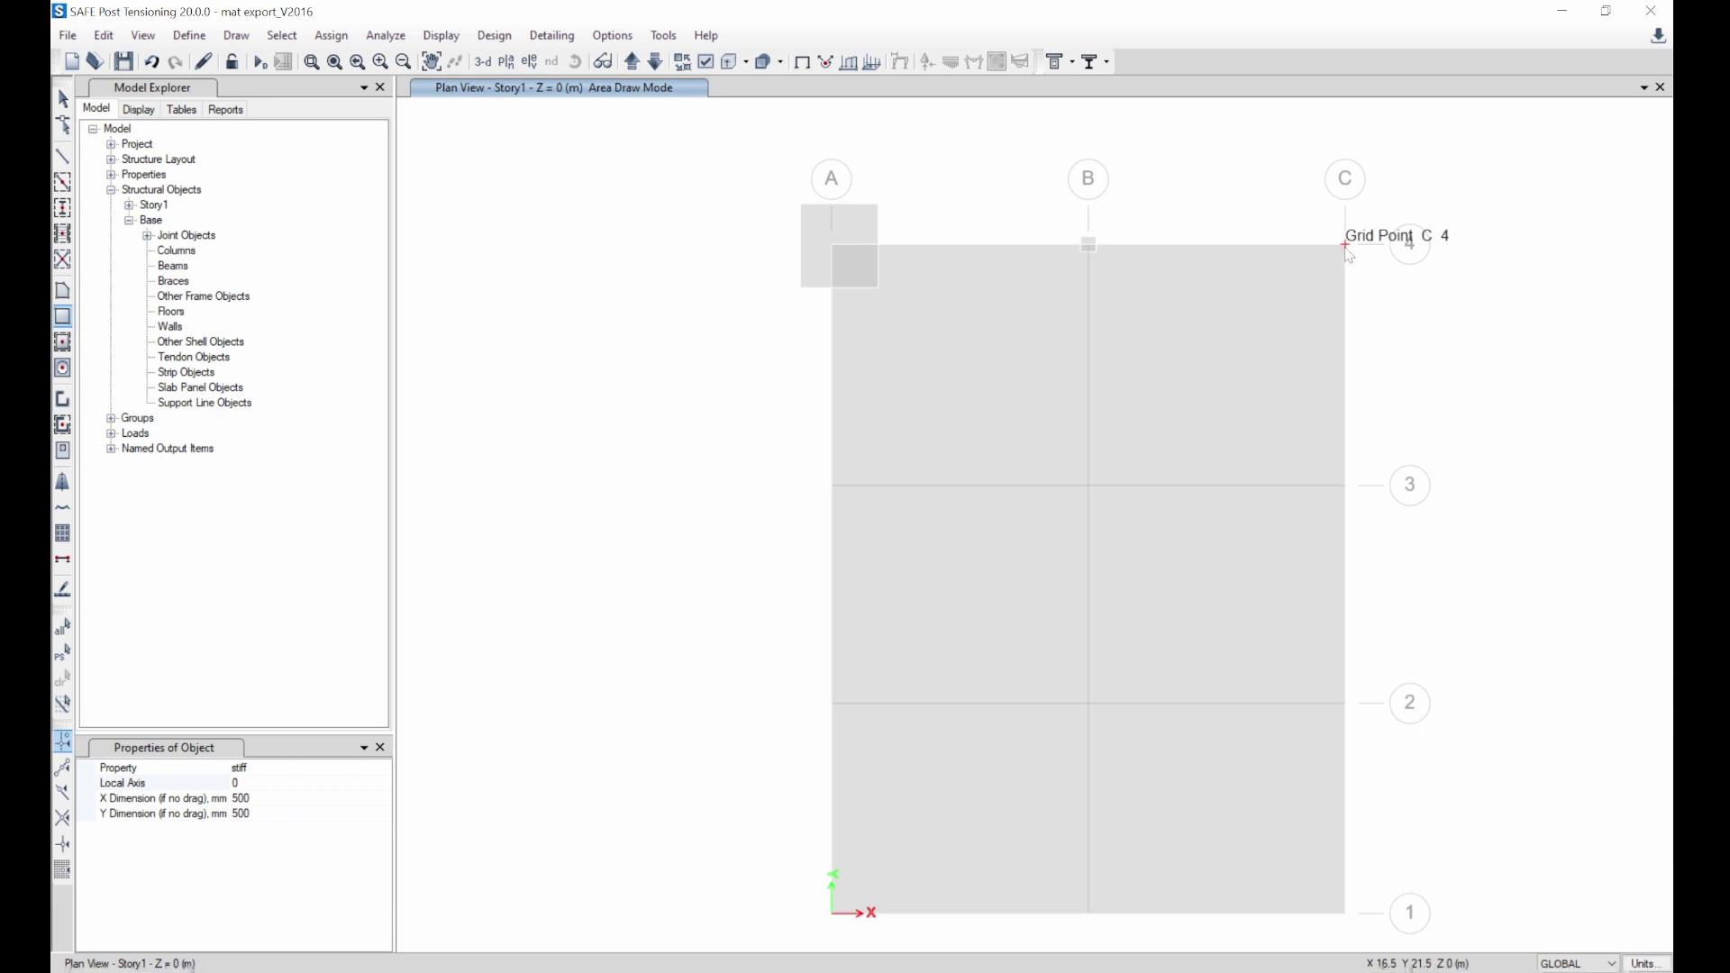
key(ctrl+z)
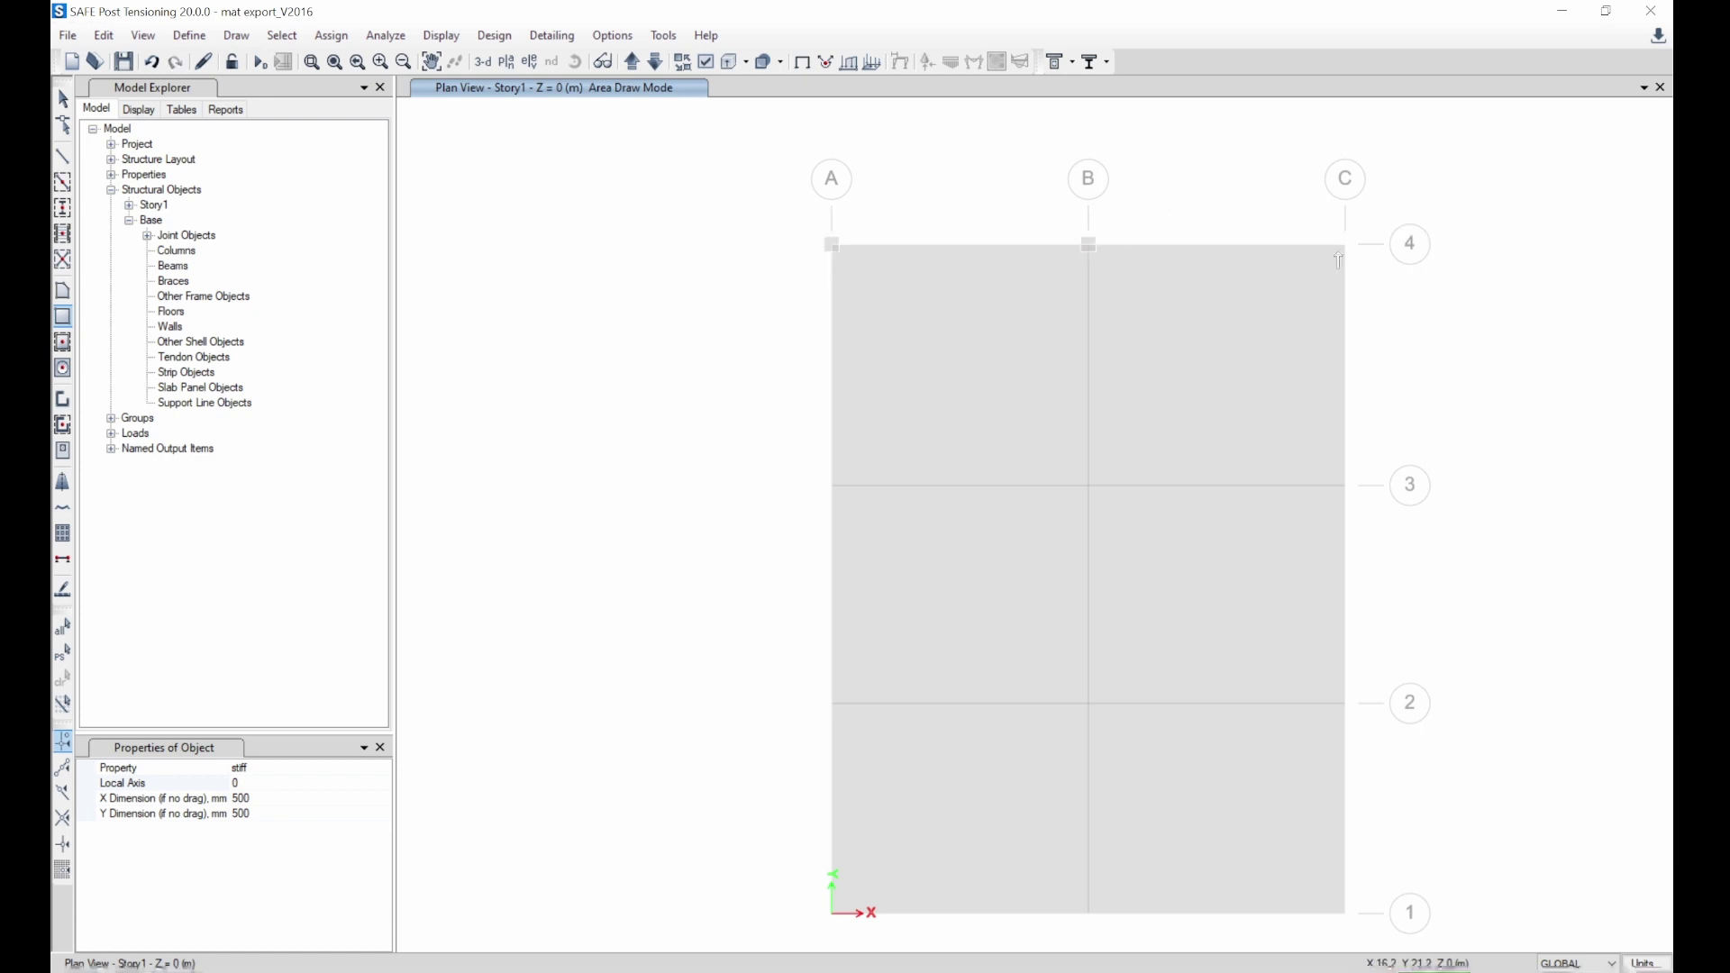
click(1344, 246)
click(1088, 485)
click(832, 485)
click(1345, 485)
- Place 500 by 500 mm stiff areas at every intersection on grid lines 2 and 1, then finish drawing
click(1345, 703)
click(1346, 914)
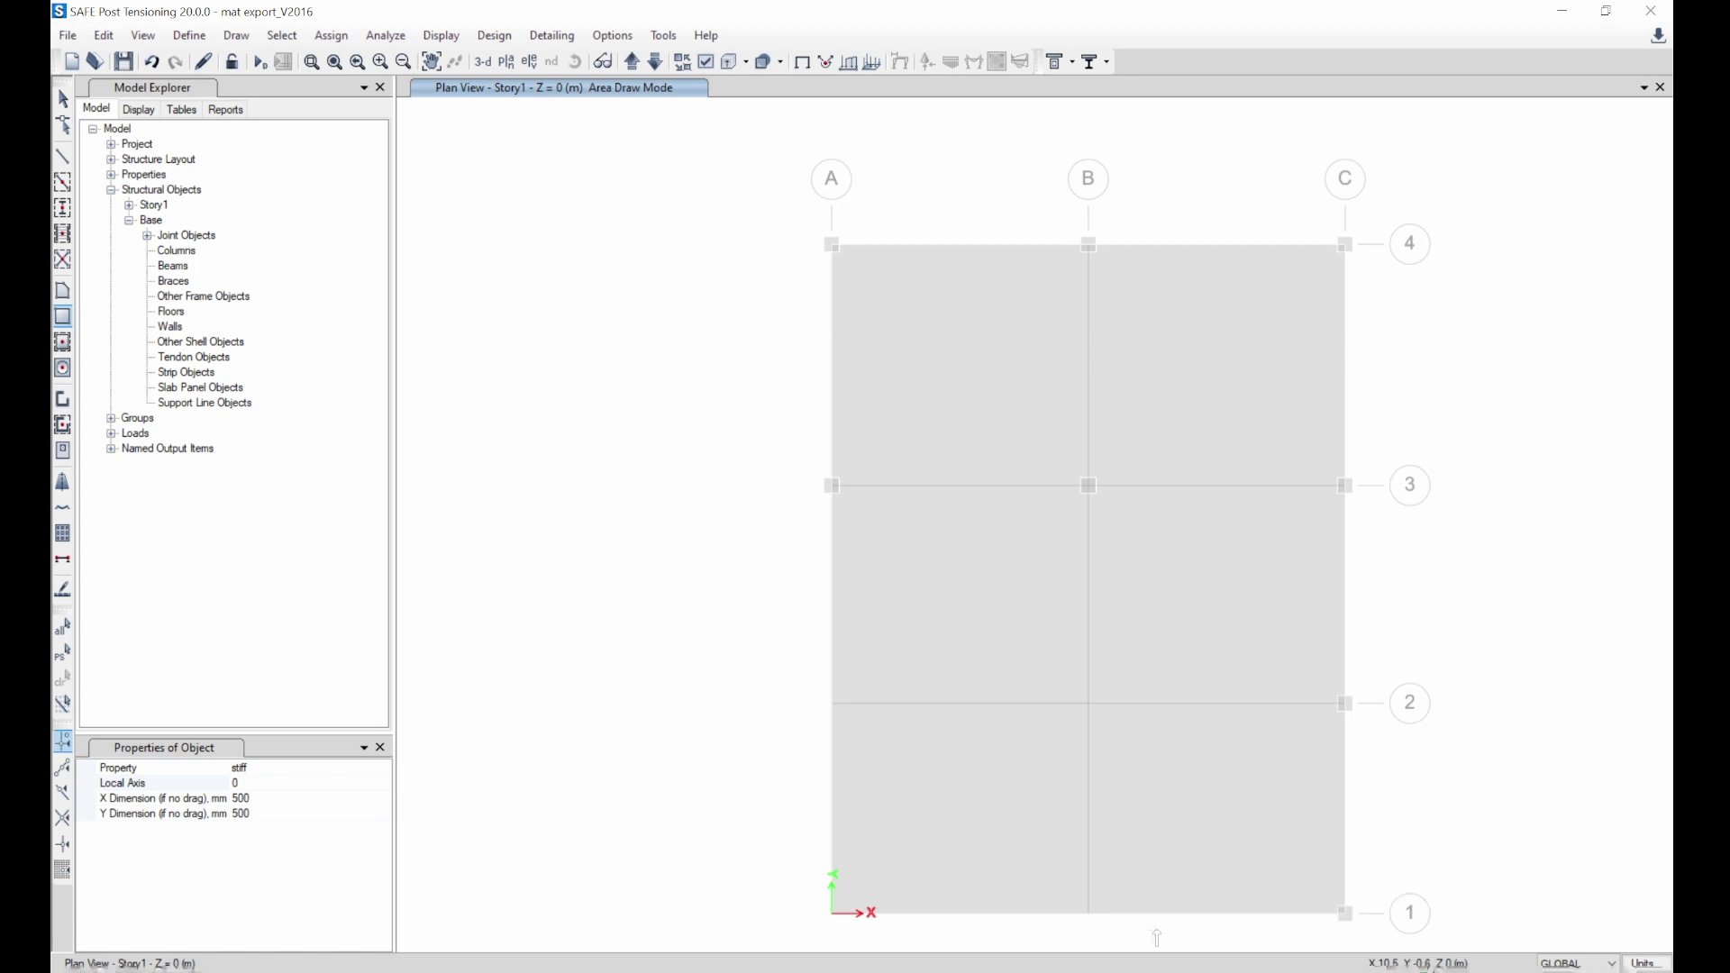
click(1089, 914)
click(1089, 703)
click(832, 703)
click(832, 914)
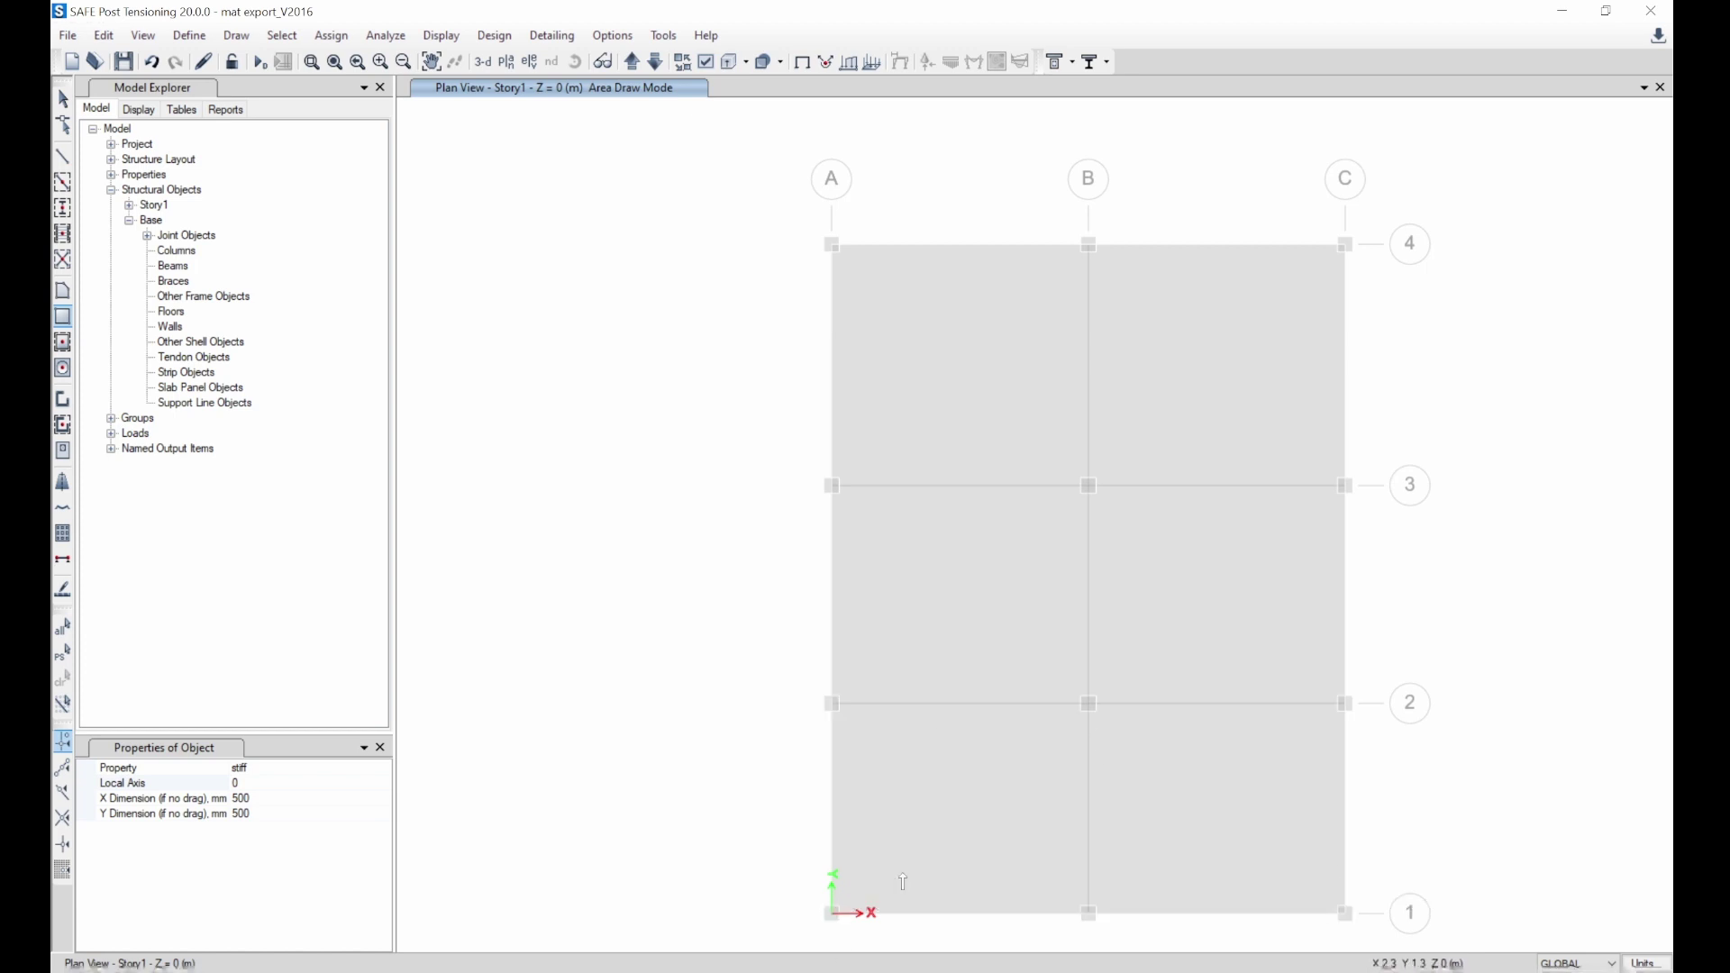
key(Escape)
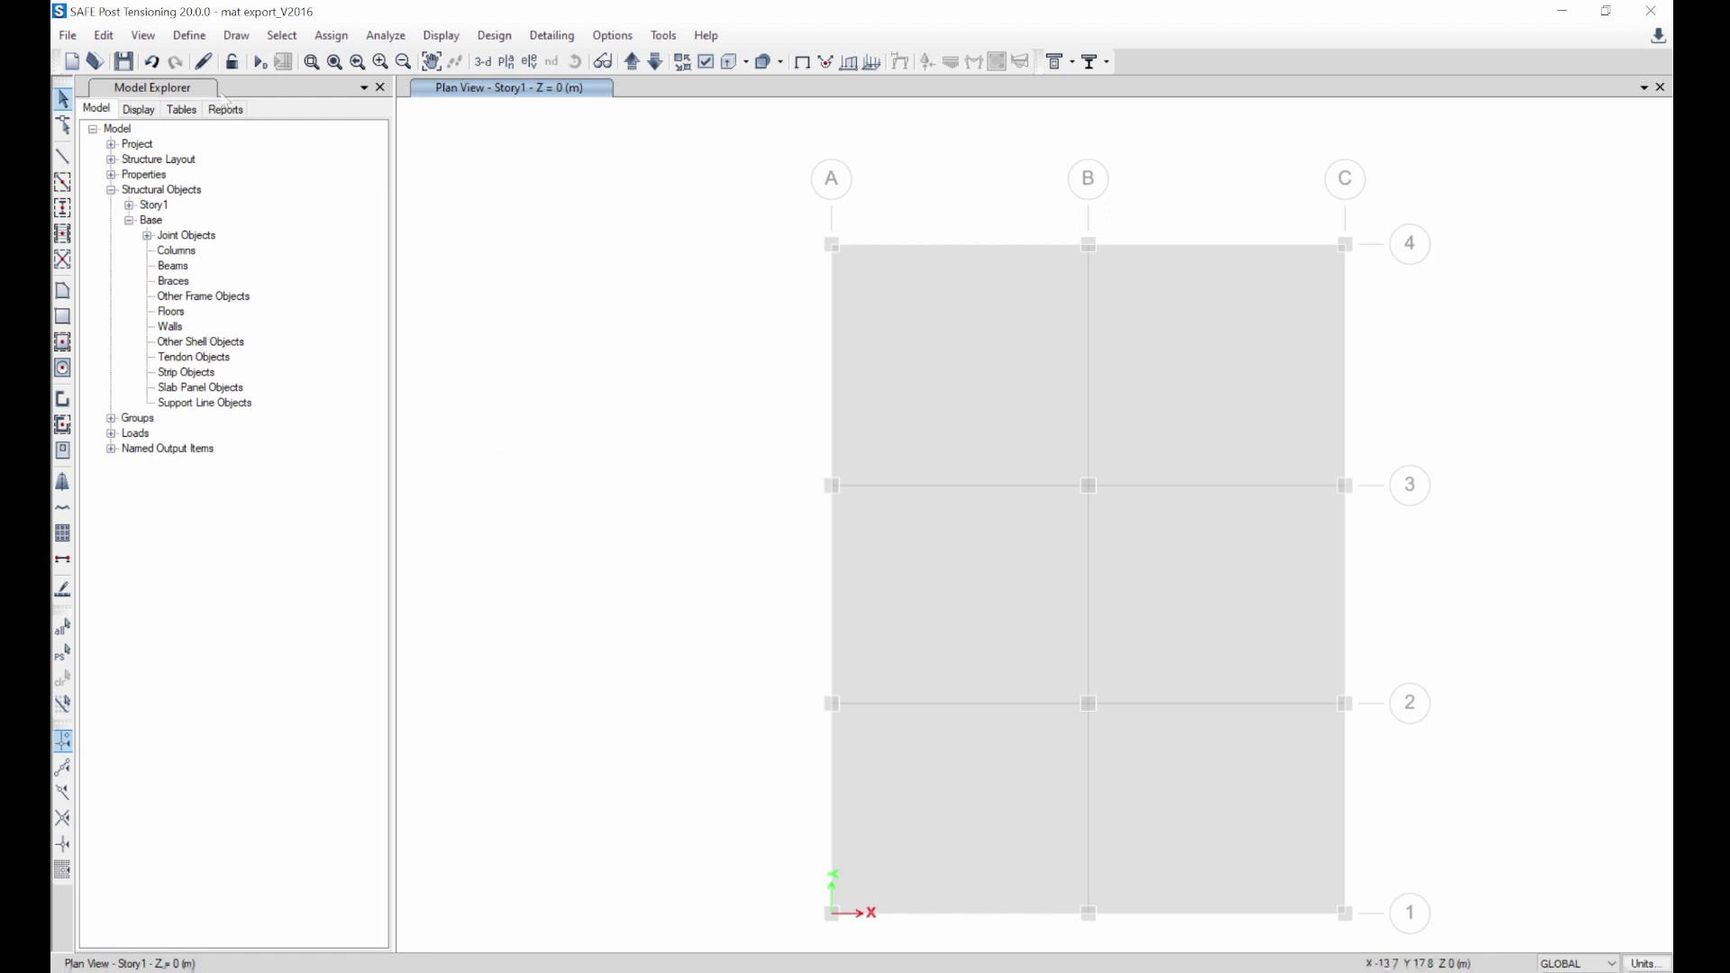
- Open the existing SOIL1 area spring property for editing
click(189, 35)
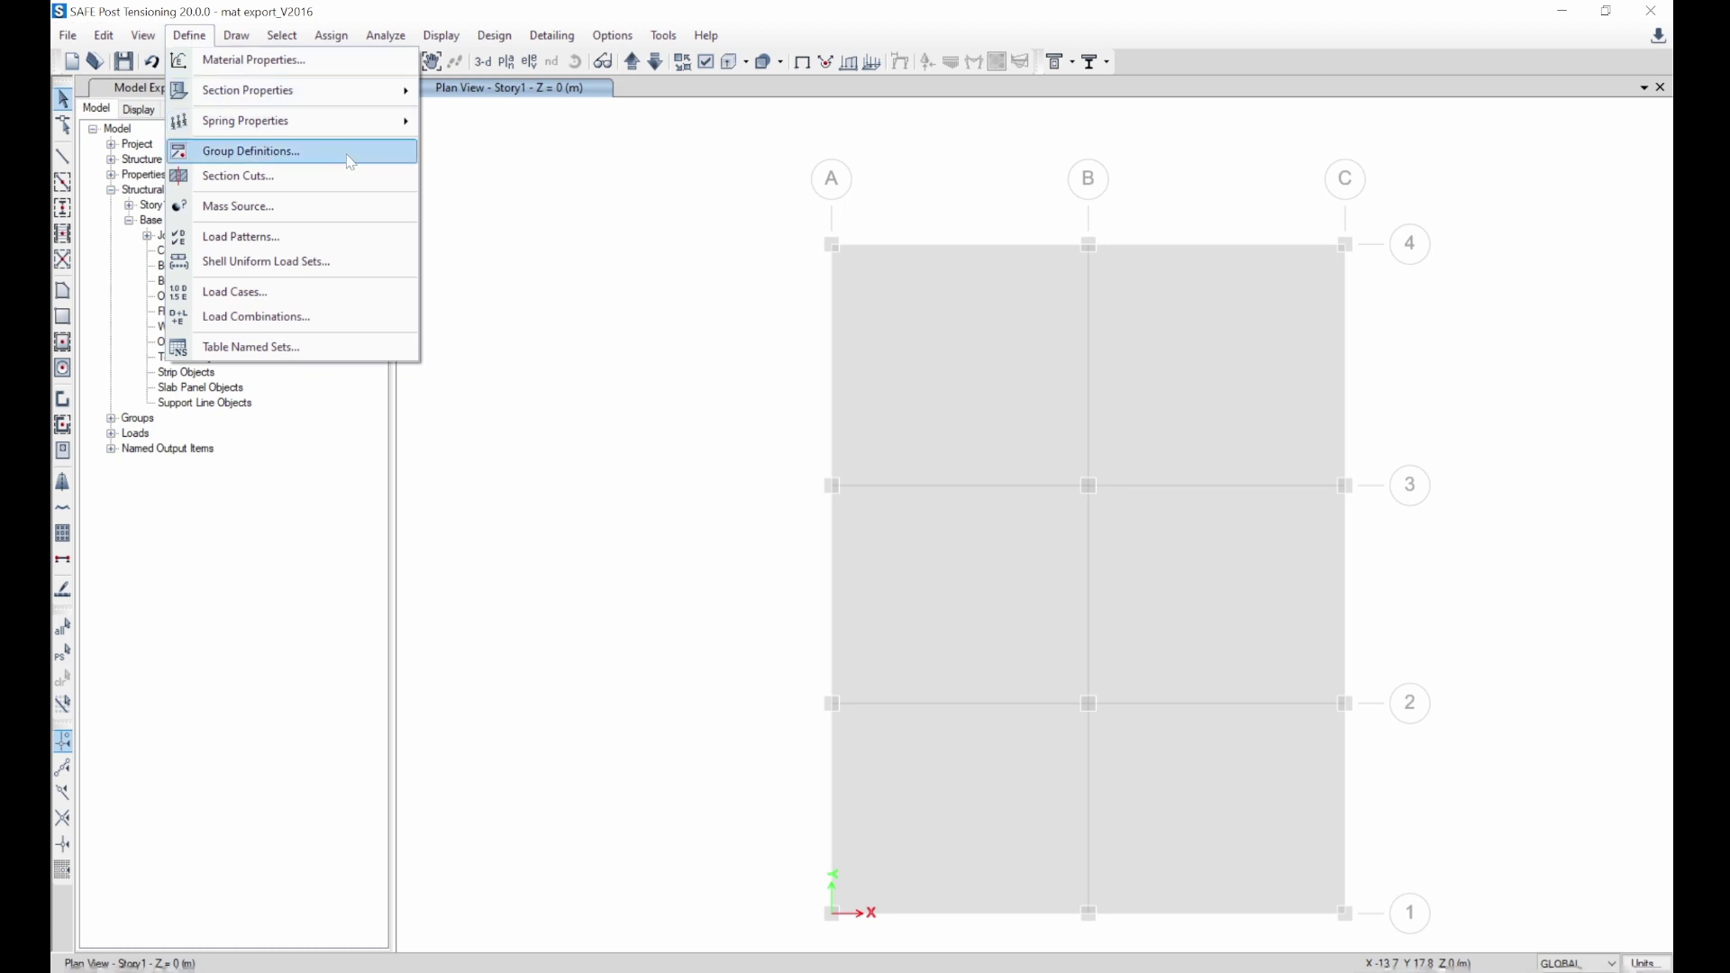
mouse_move(356, 127)
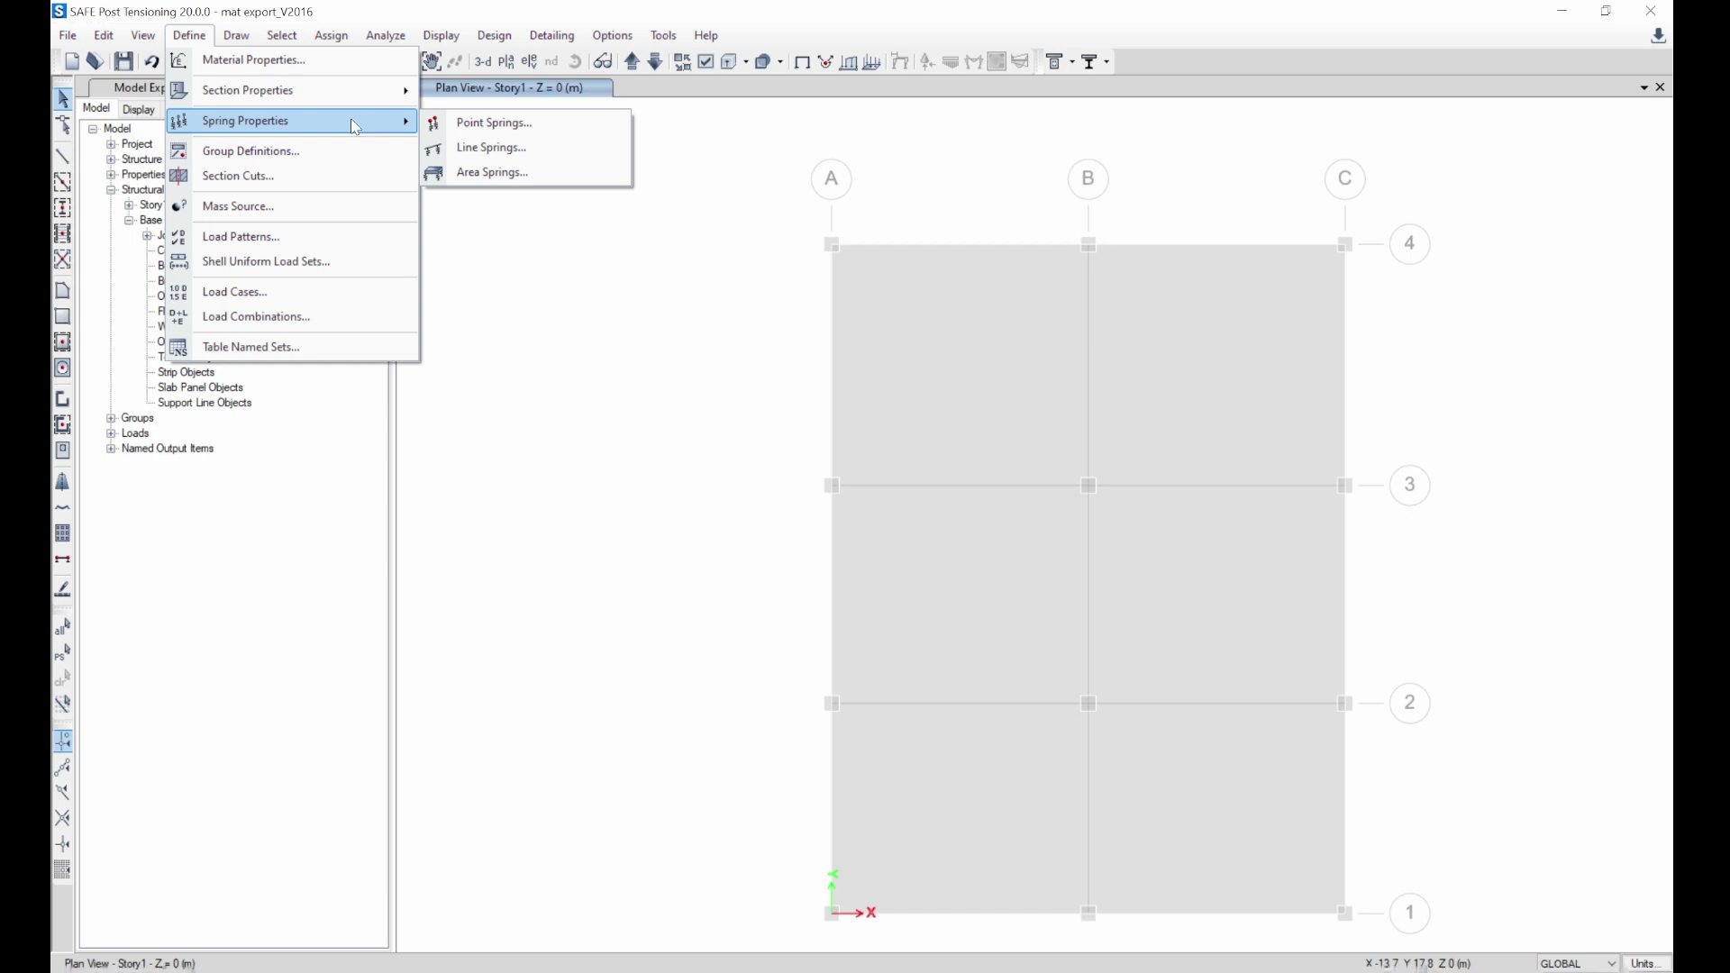
click(521, 172)
click(953, 493)
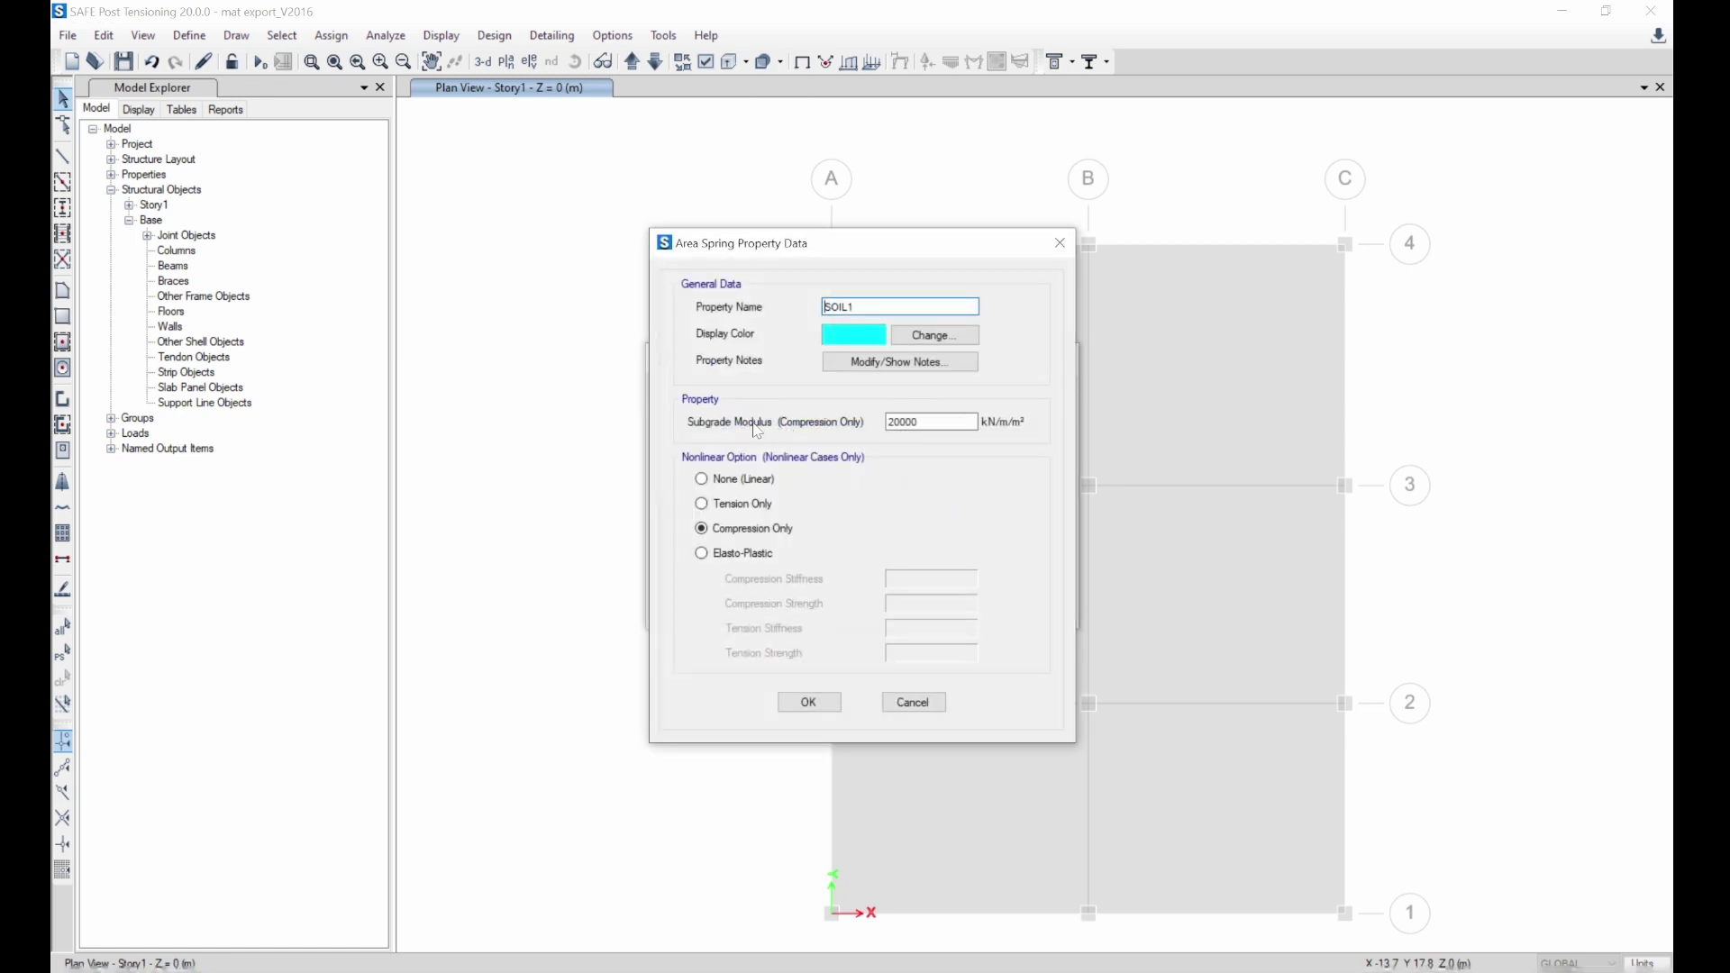
- Switch to the MAT-DESIGN PDF to check the allowable soil pressure, and open Calculator beside it
key(alt+Tab)
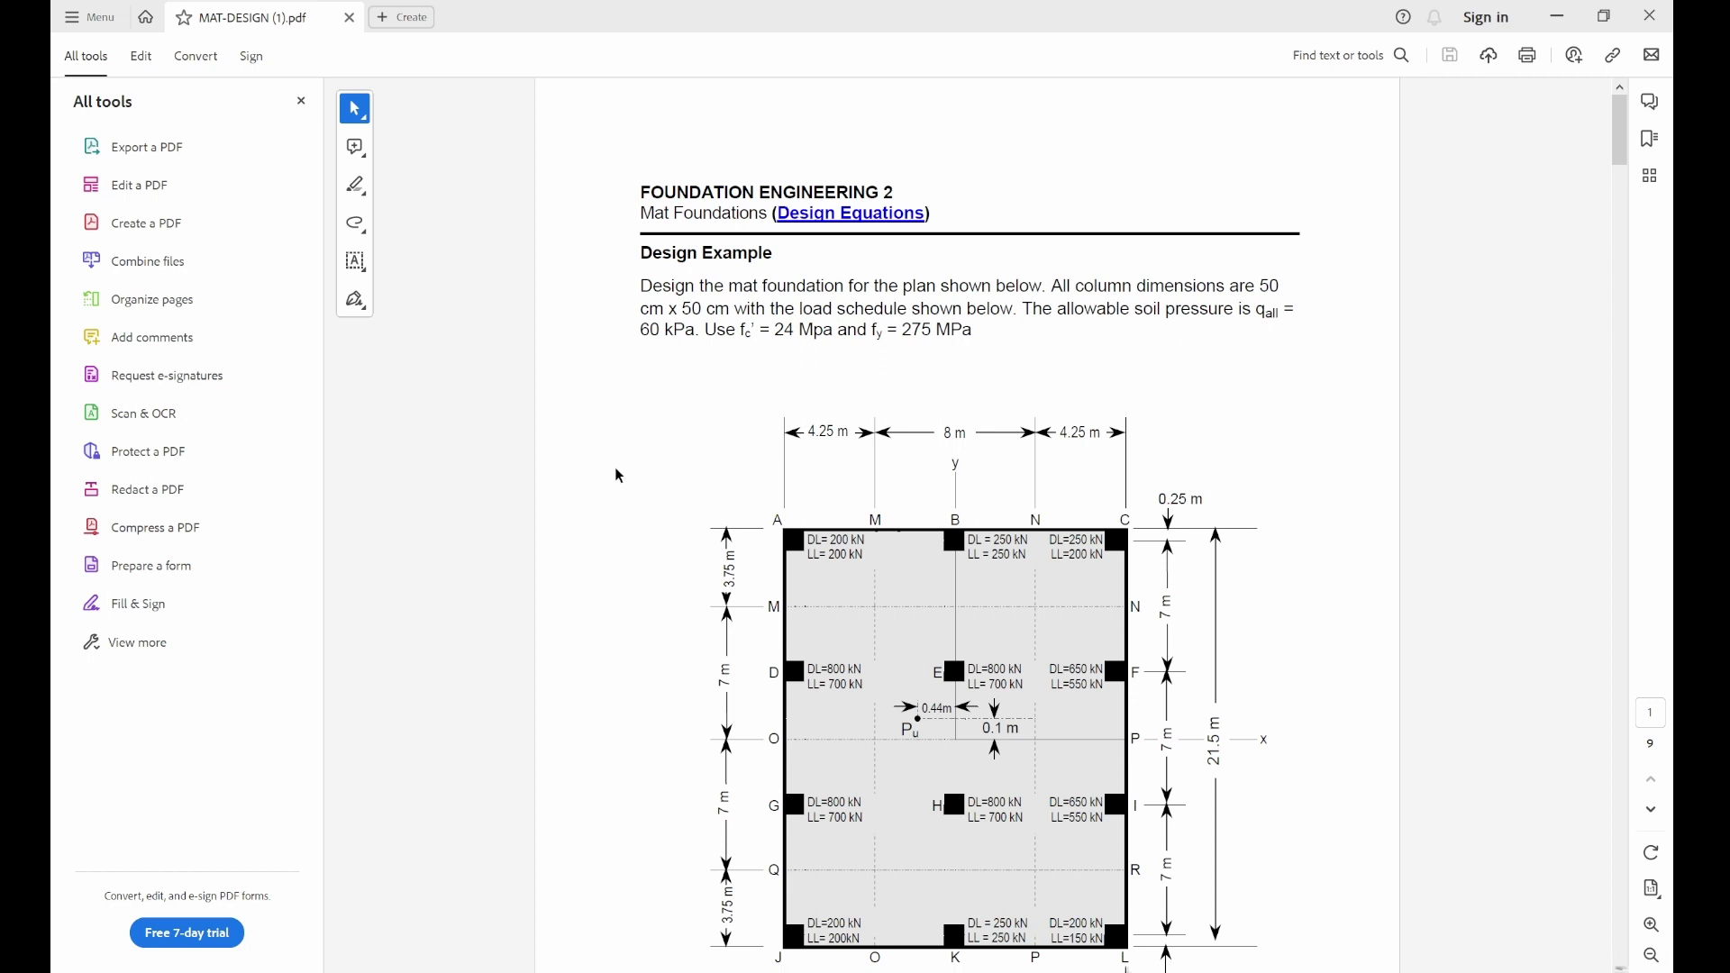
key(super)
text(cal)
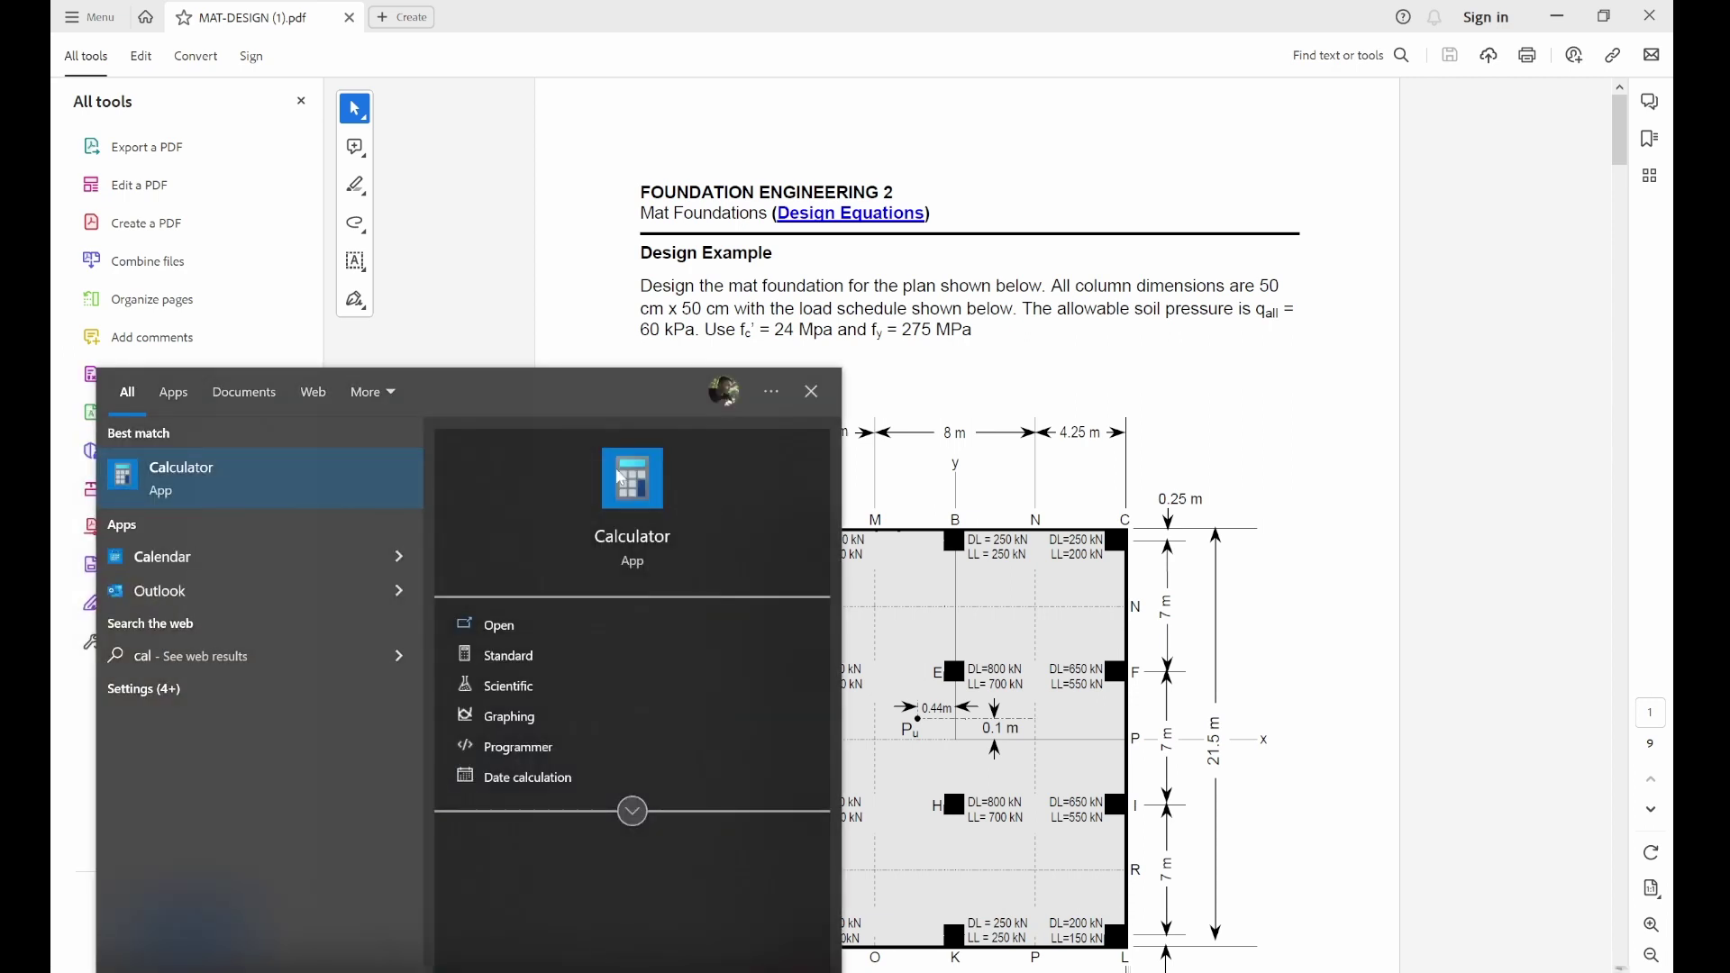
click(352, 479)
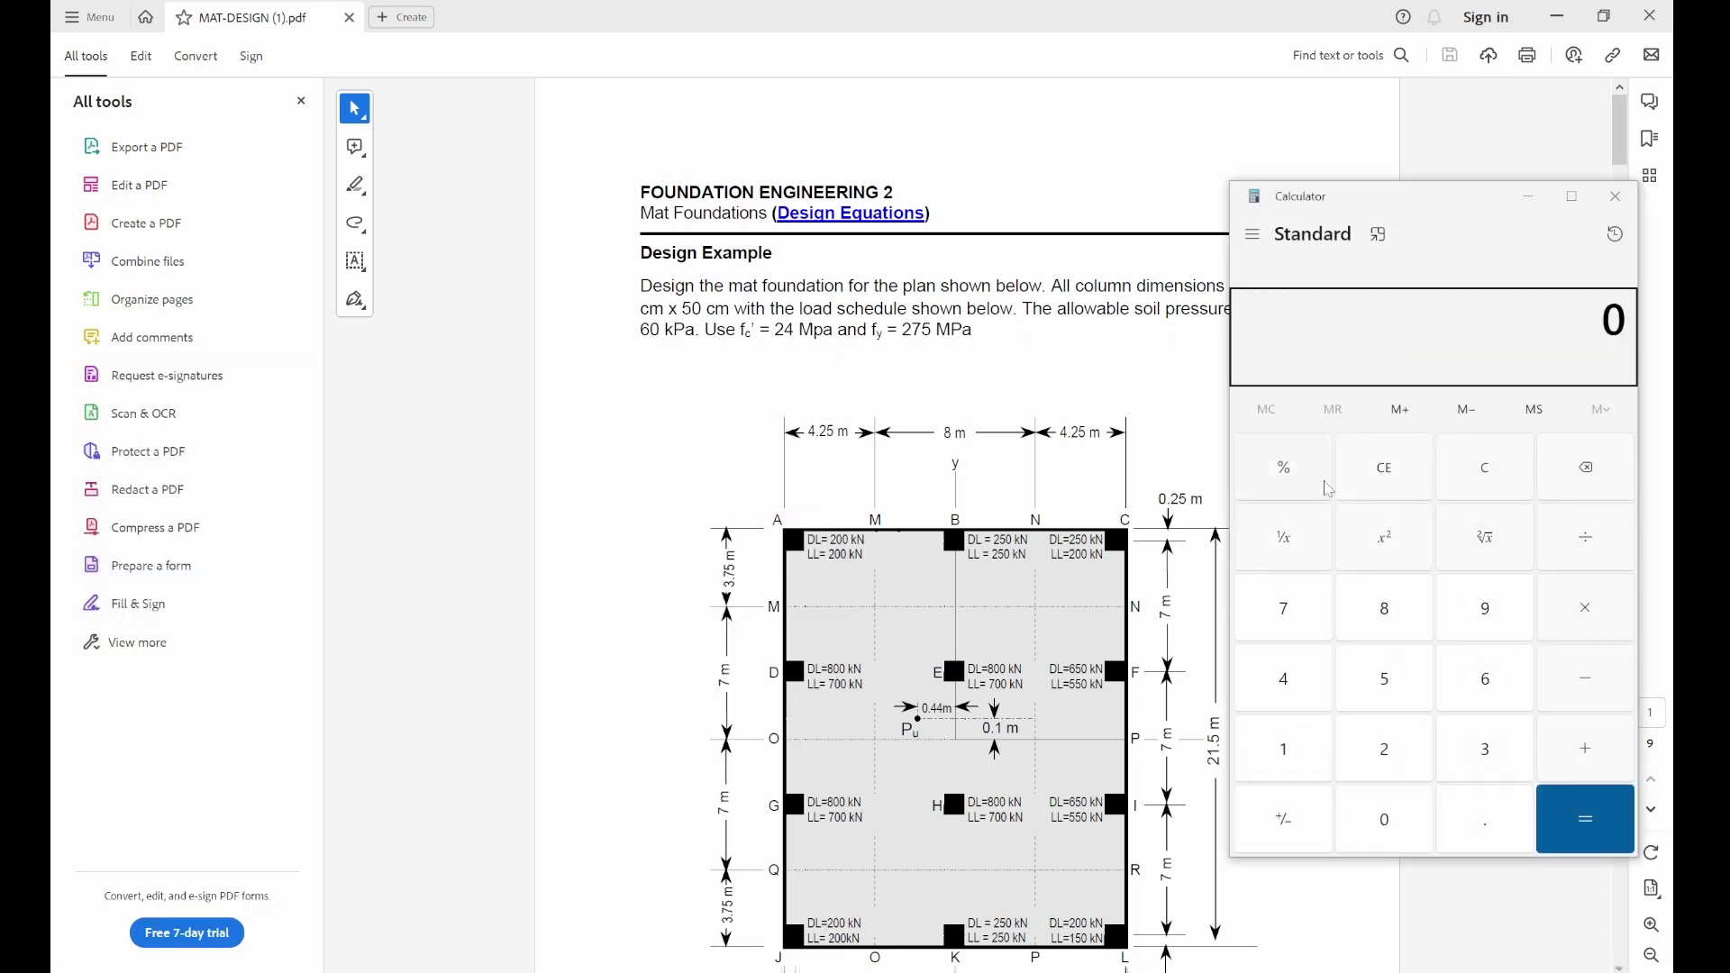
- Calculate the subgrade modulus from the allowable soil pressure as 60 × 3 ÷ 0.05
click(1471, 676)
click(1393, 815)
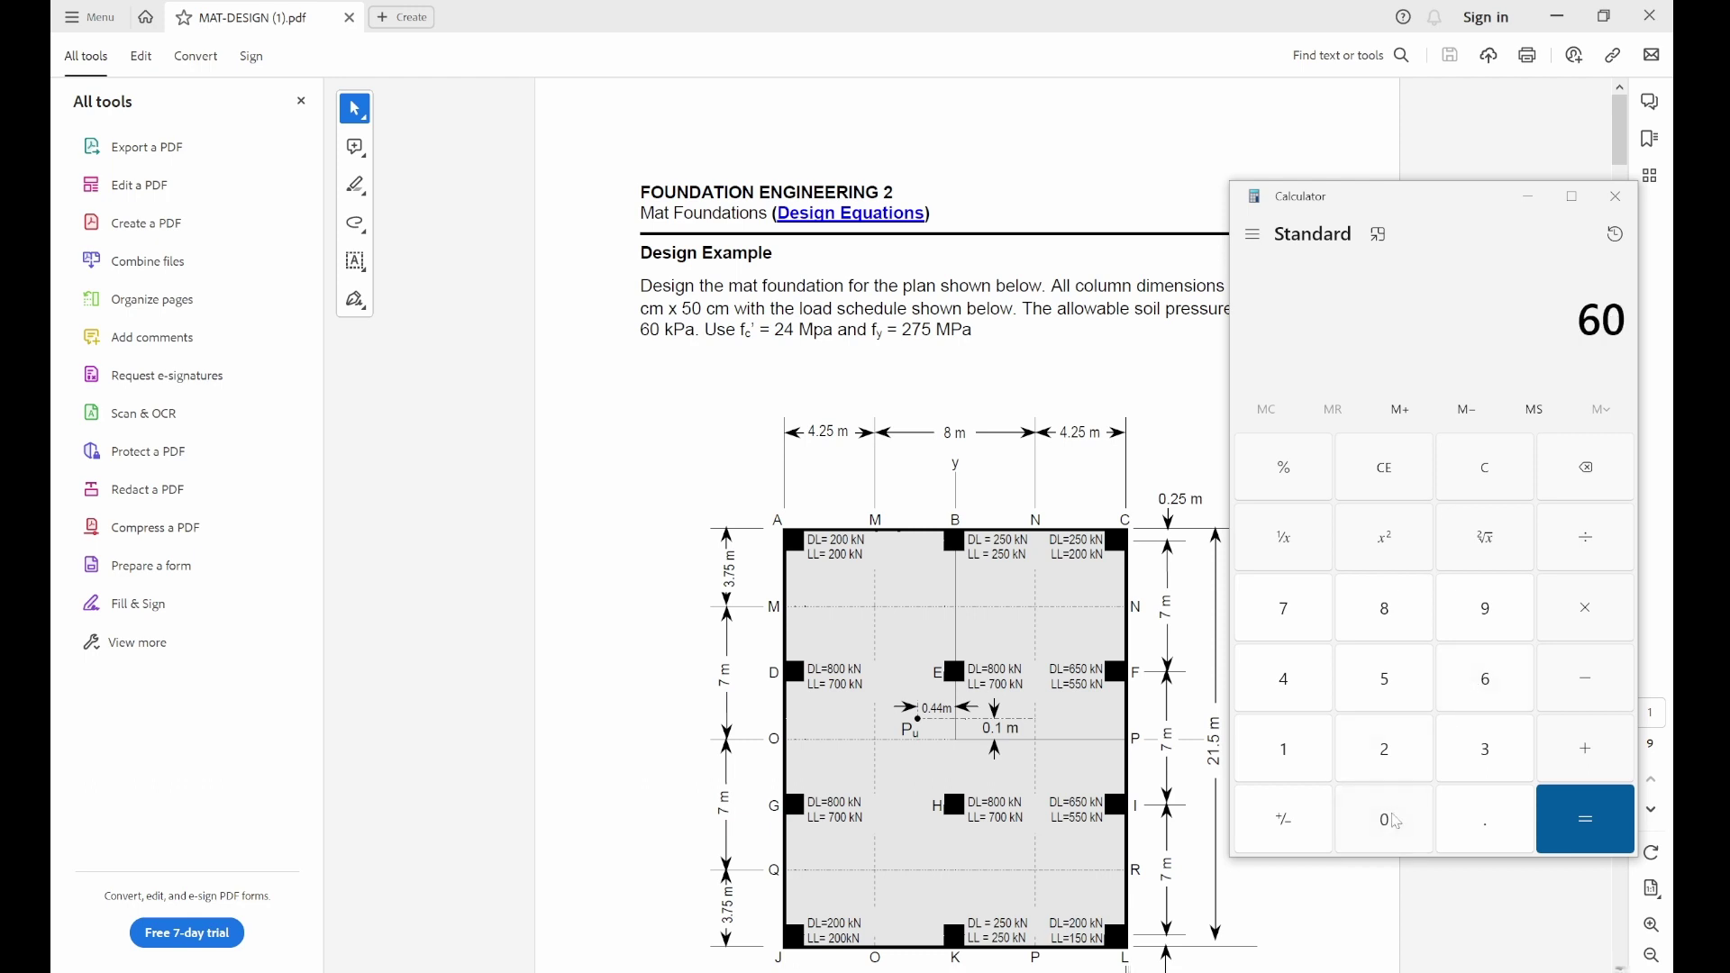
click(1591, 629)
click(1496, 755)
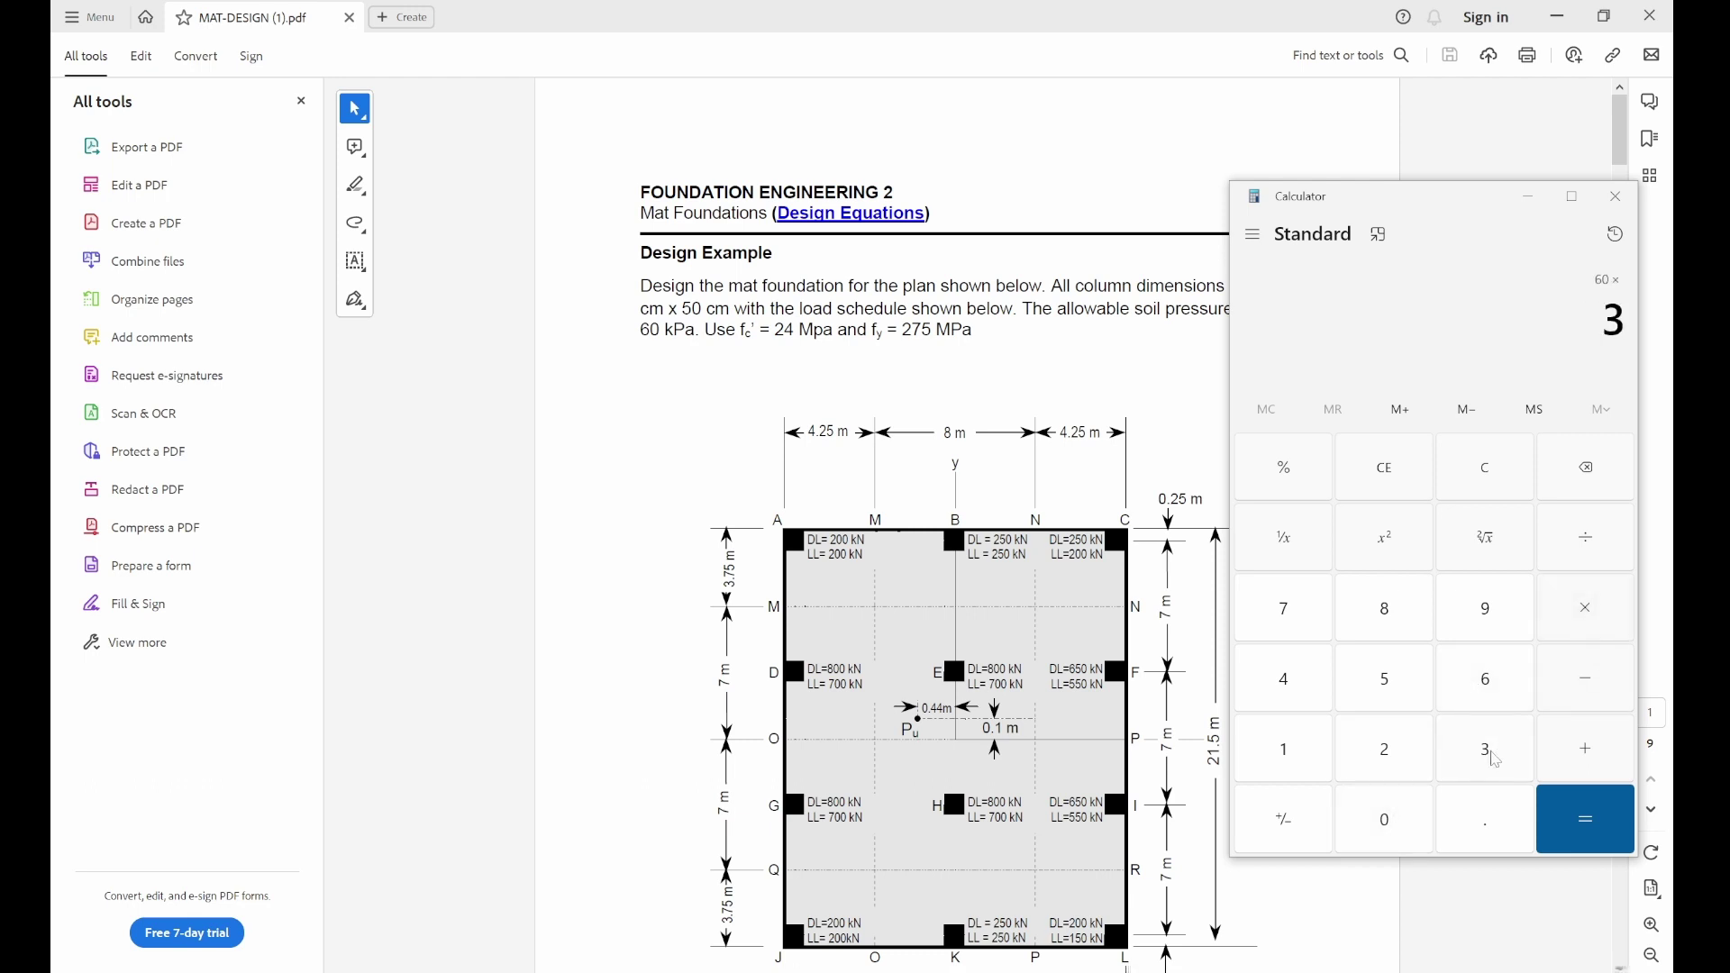
click(1567, 825)
click(1587, 558)
click(1395, 808)
click(1467, 827)
click(1408, 814)
click(1387, 689)
click(1570, 815)
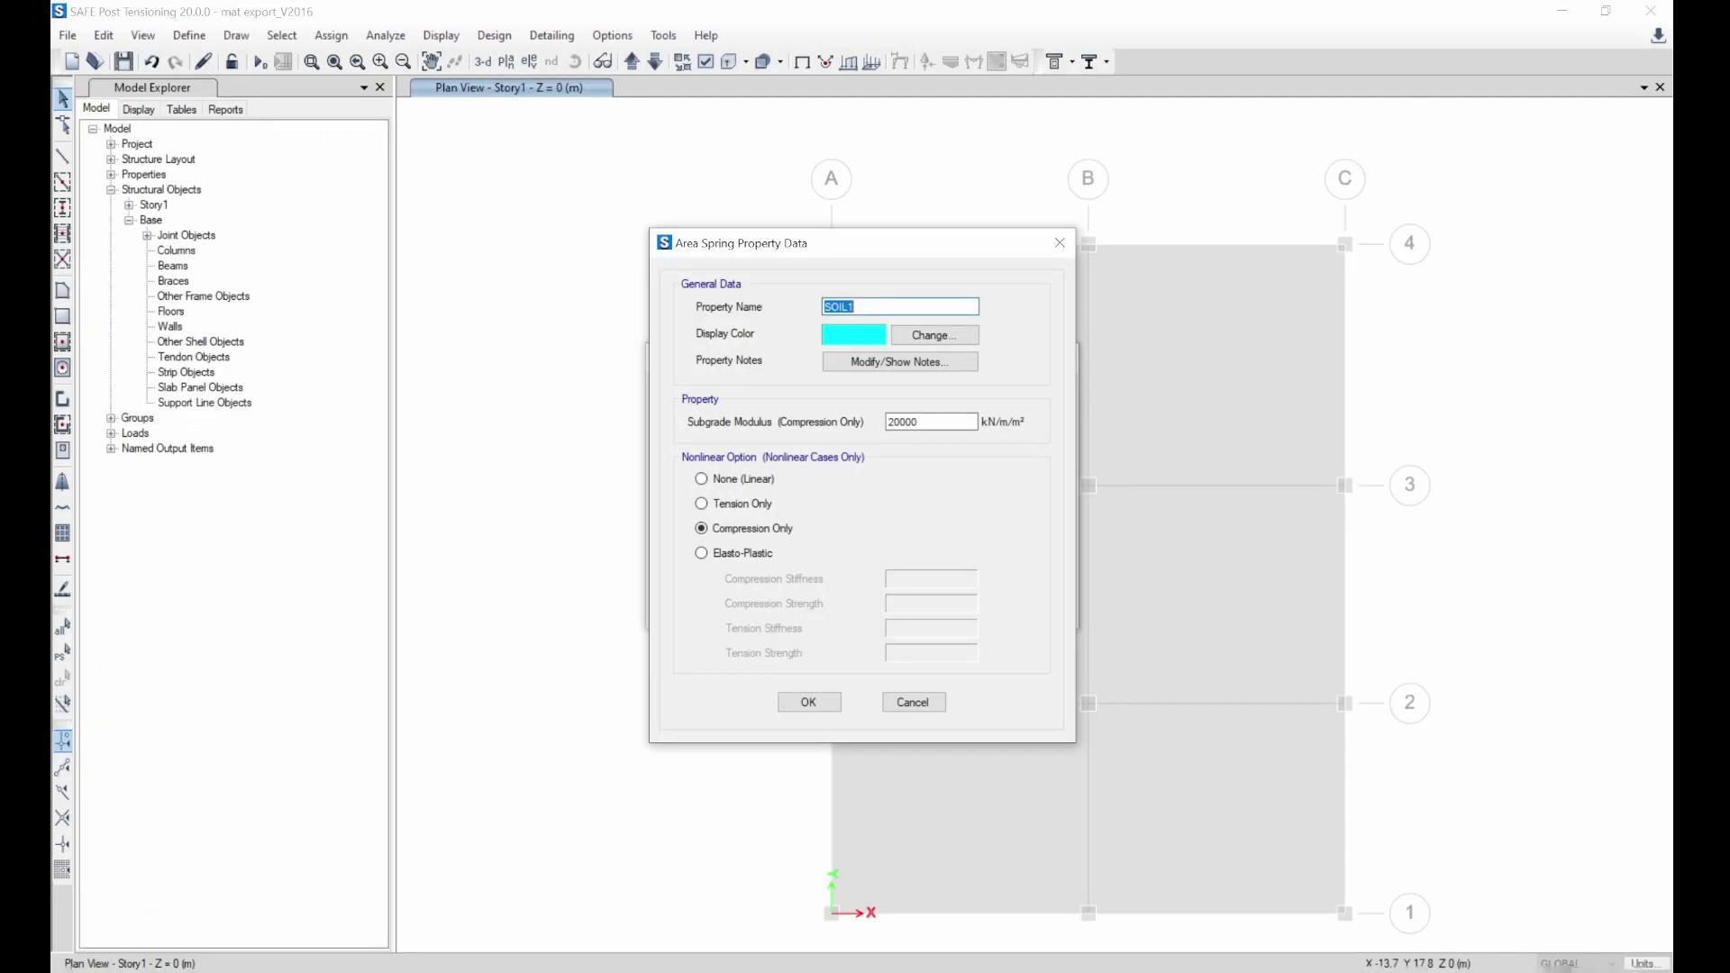
- Back in SAFE, set the area spring's subgrade modulus to 3600 kN/m/m², rename it SOIL60kpa, and accept the spring definitions
double_click(903, 422)
text(3600)
key(BackSpace)
text(60kpa)
click(808, 702)
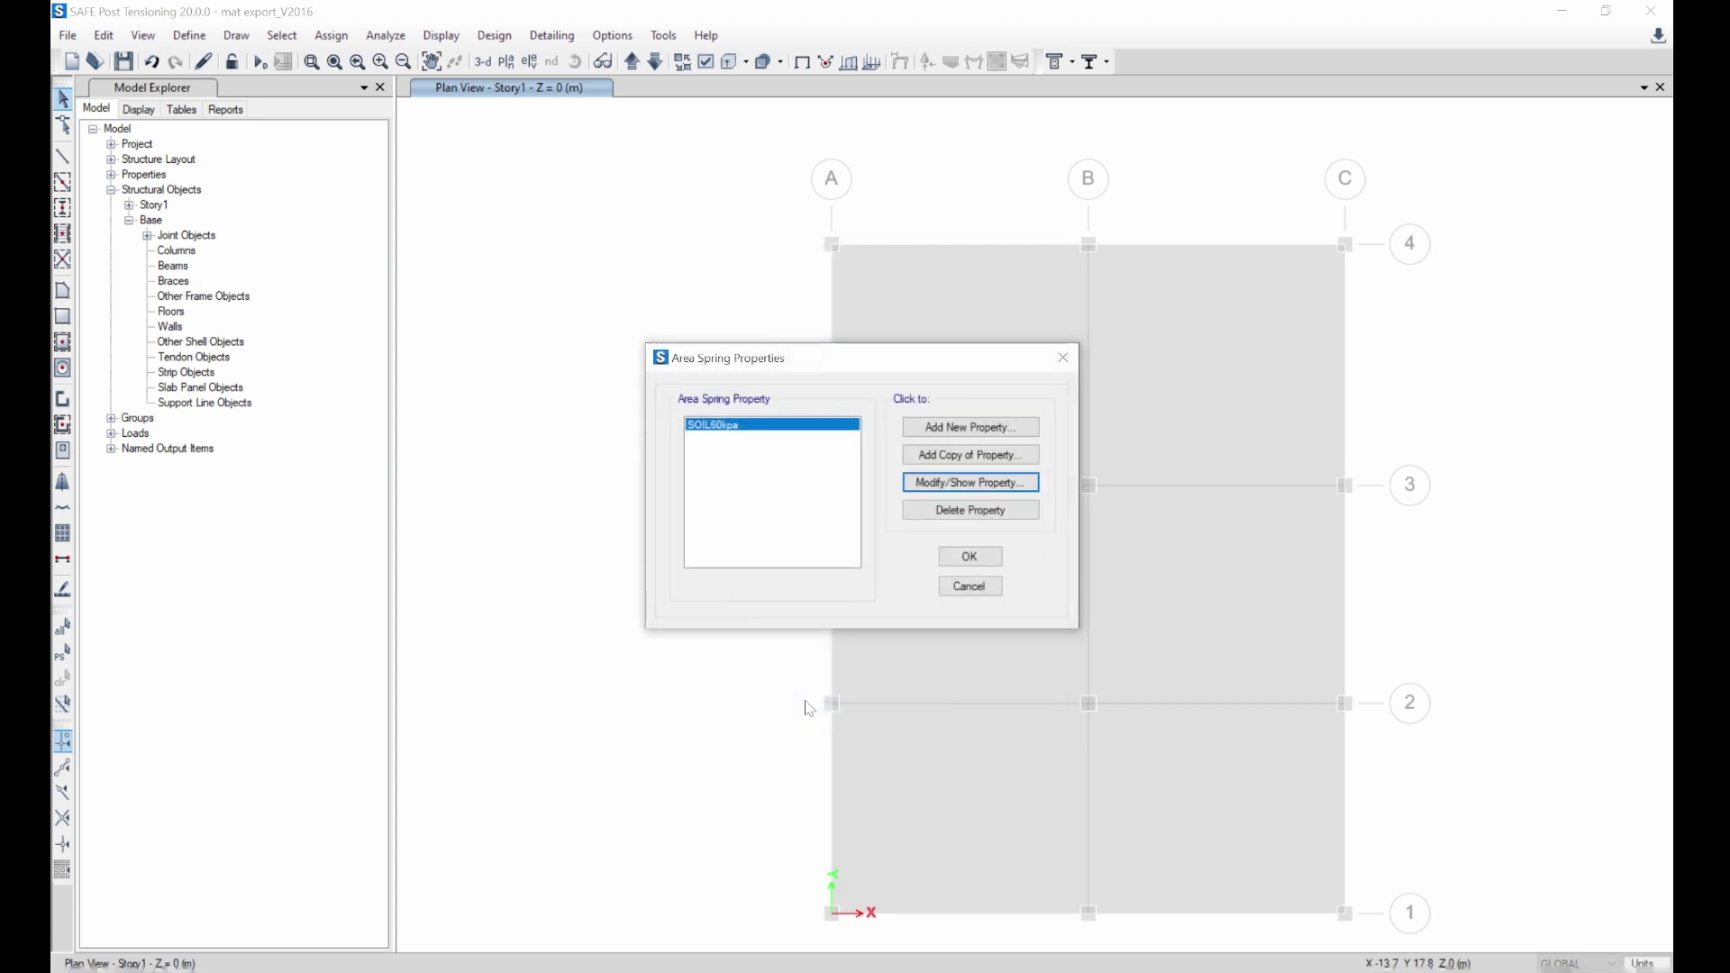
click(970, 557)
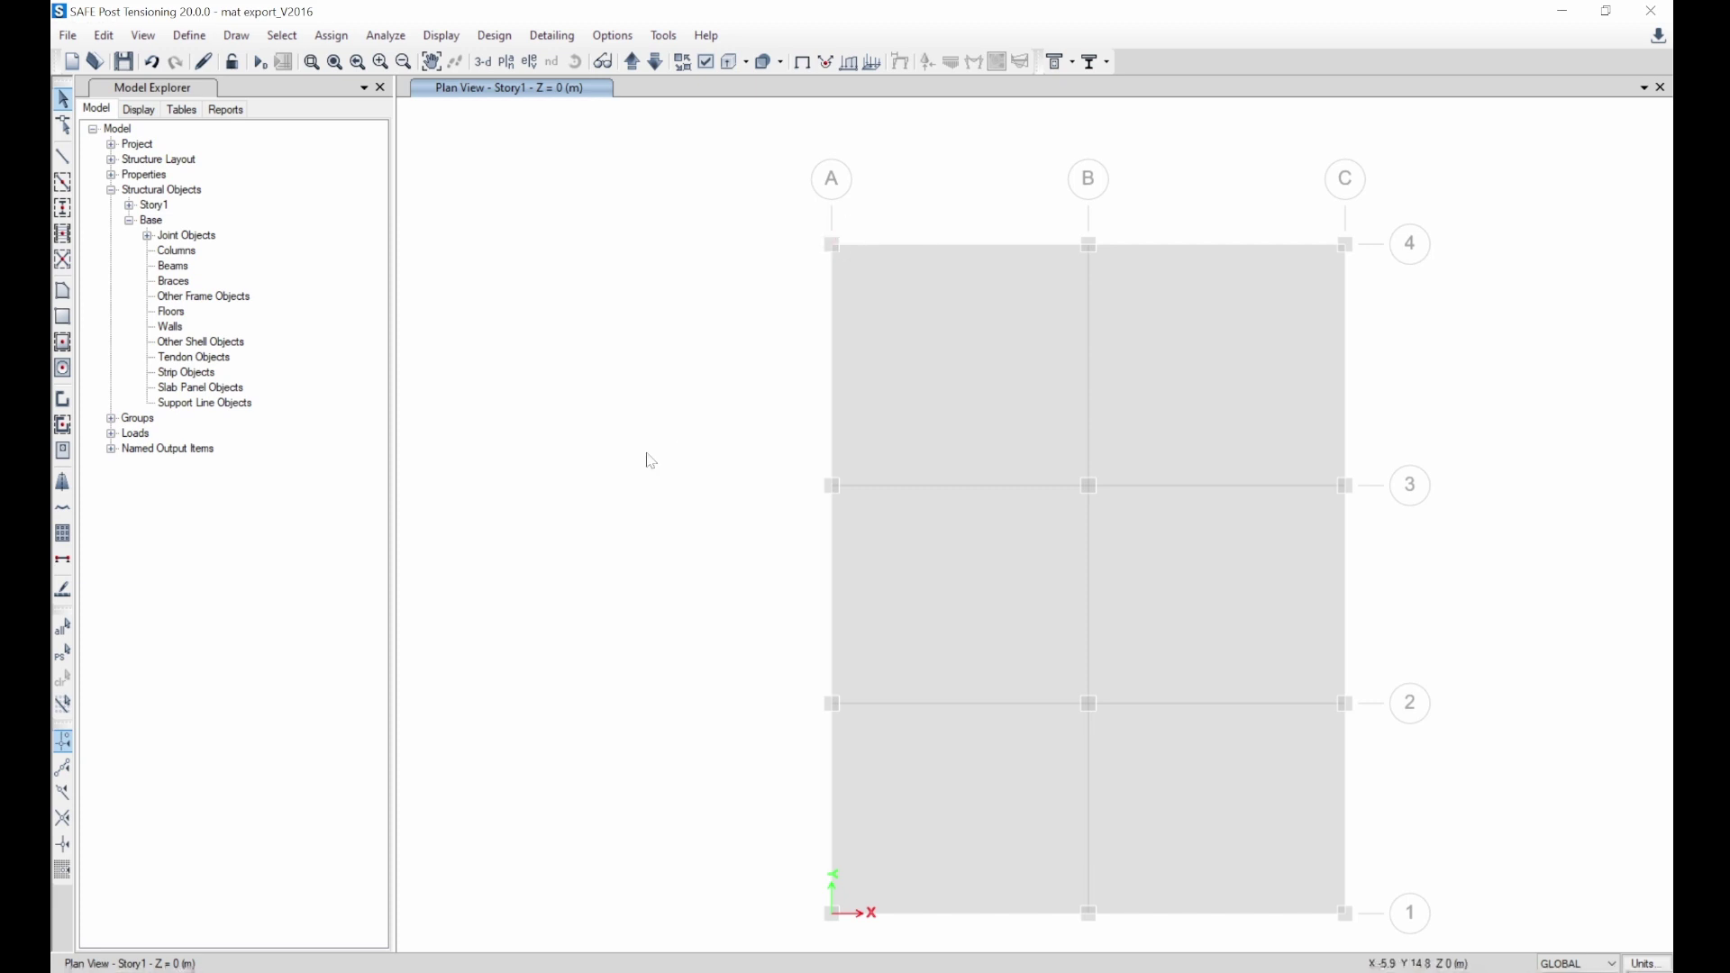
- Expand the main mat slab shell outward with an offset of 250 mm
click(1082, 598)
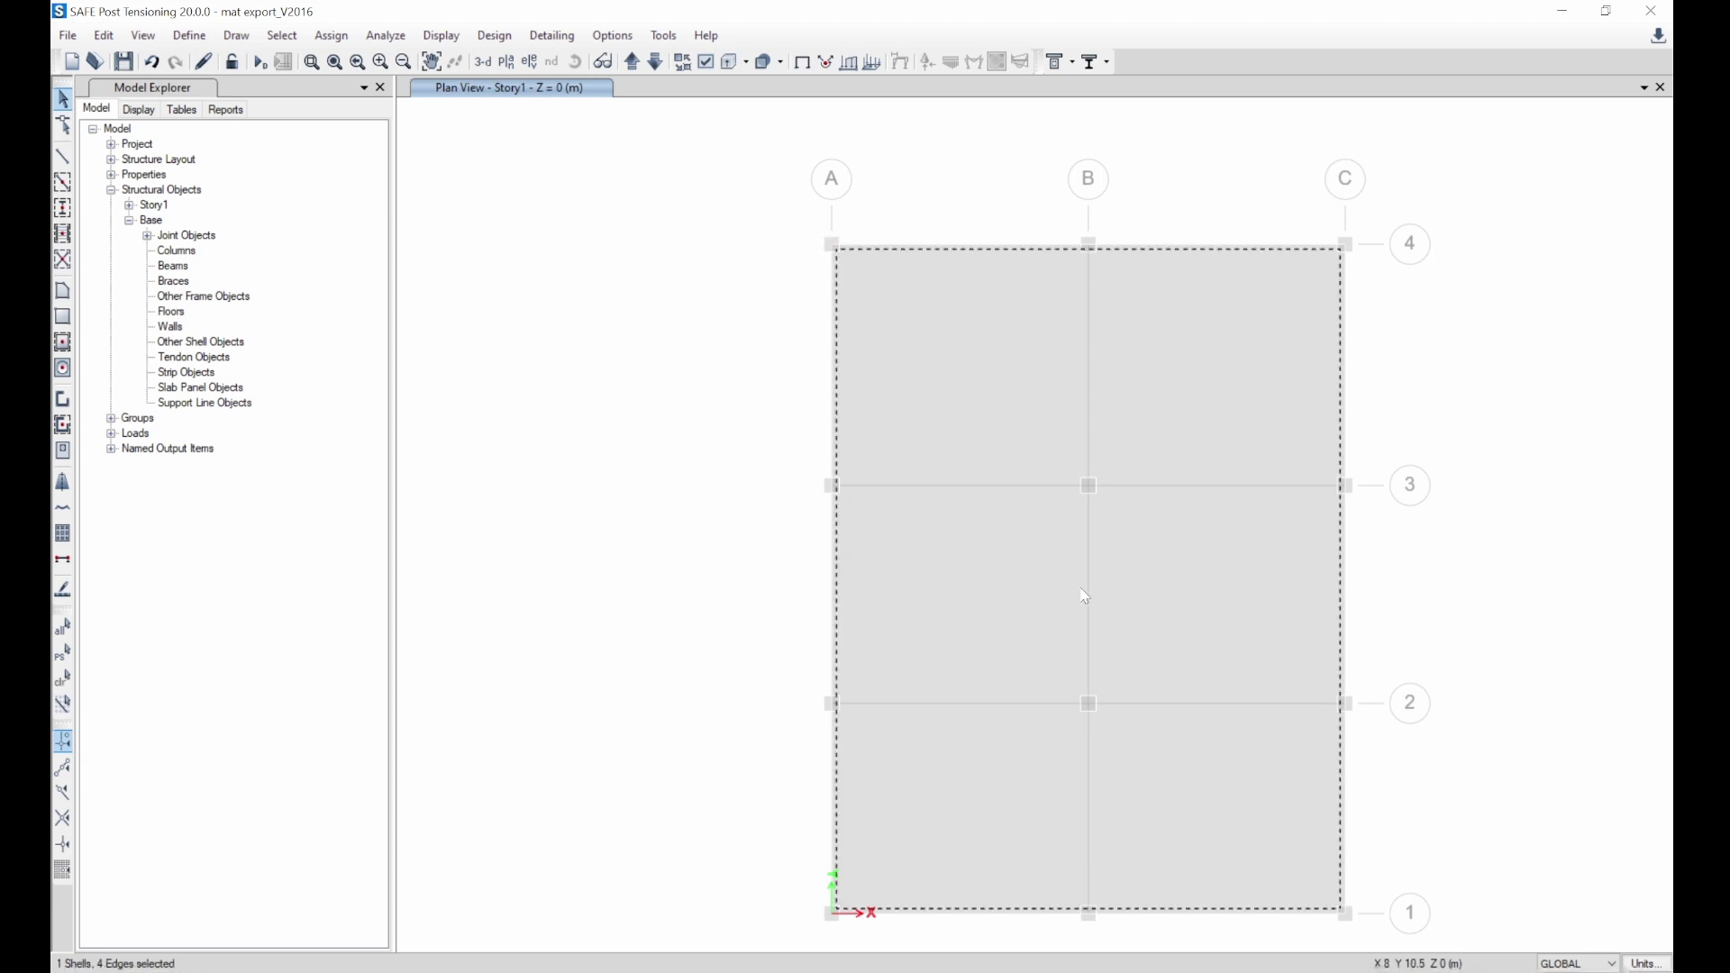
click(104, 36)
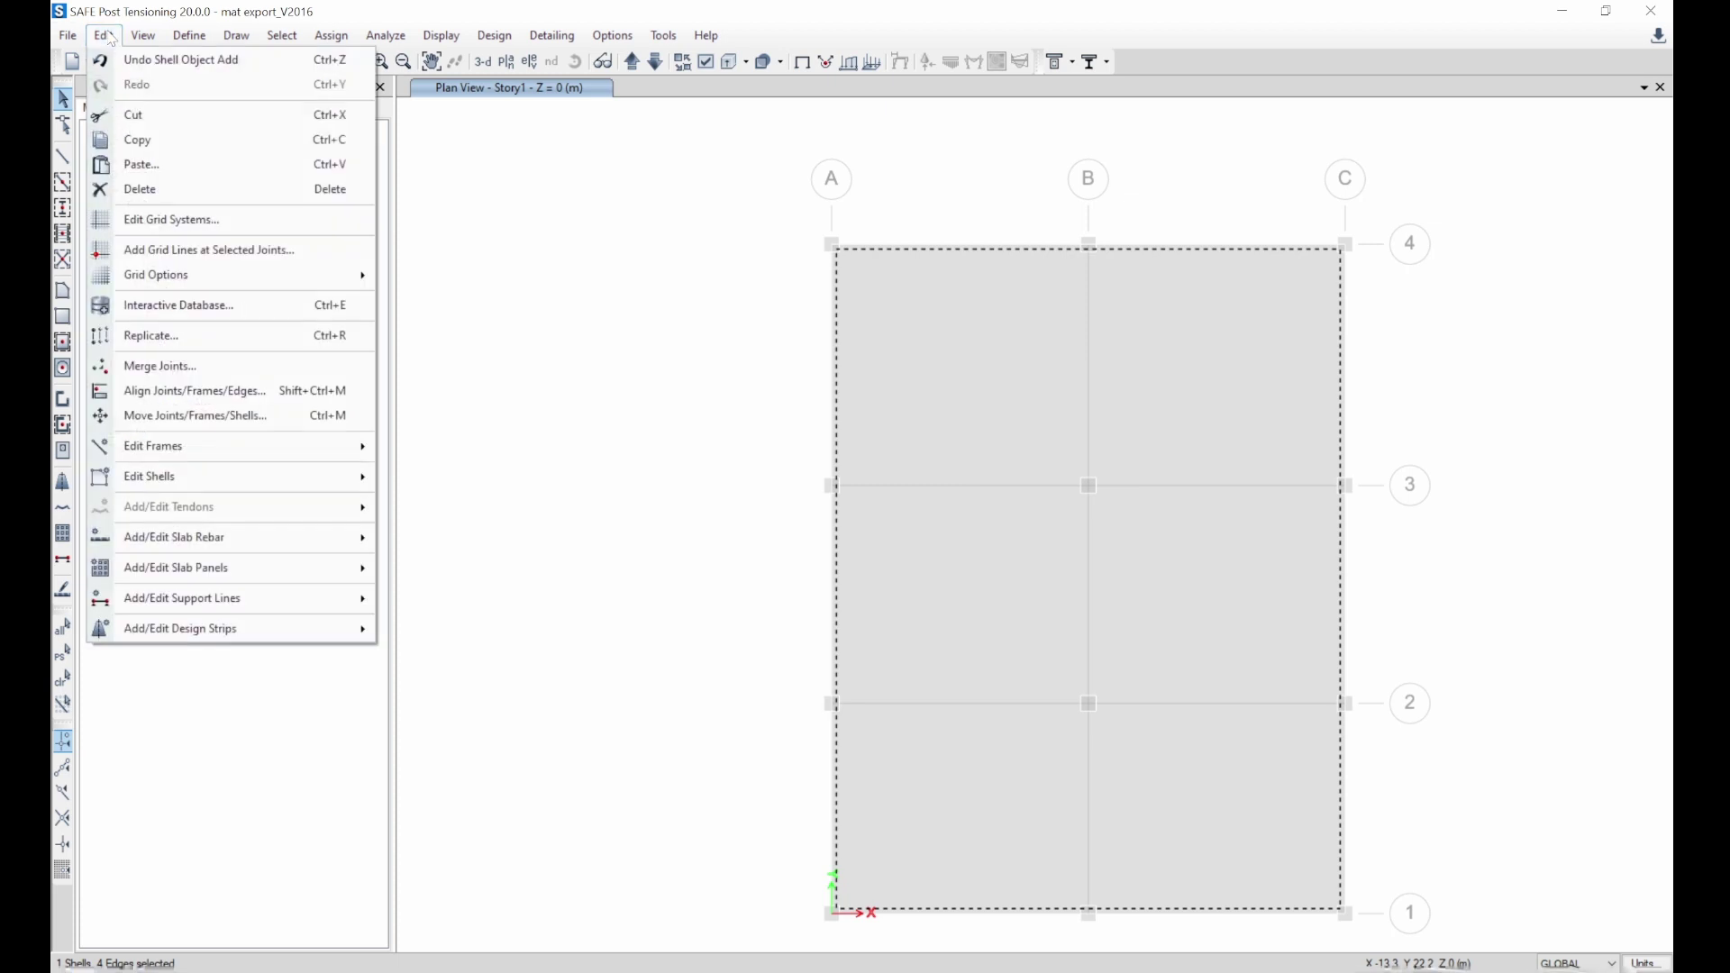
click(108, 38)
click(104, 36)
mouse_move(335, 475)
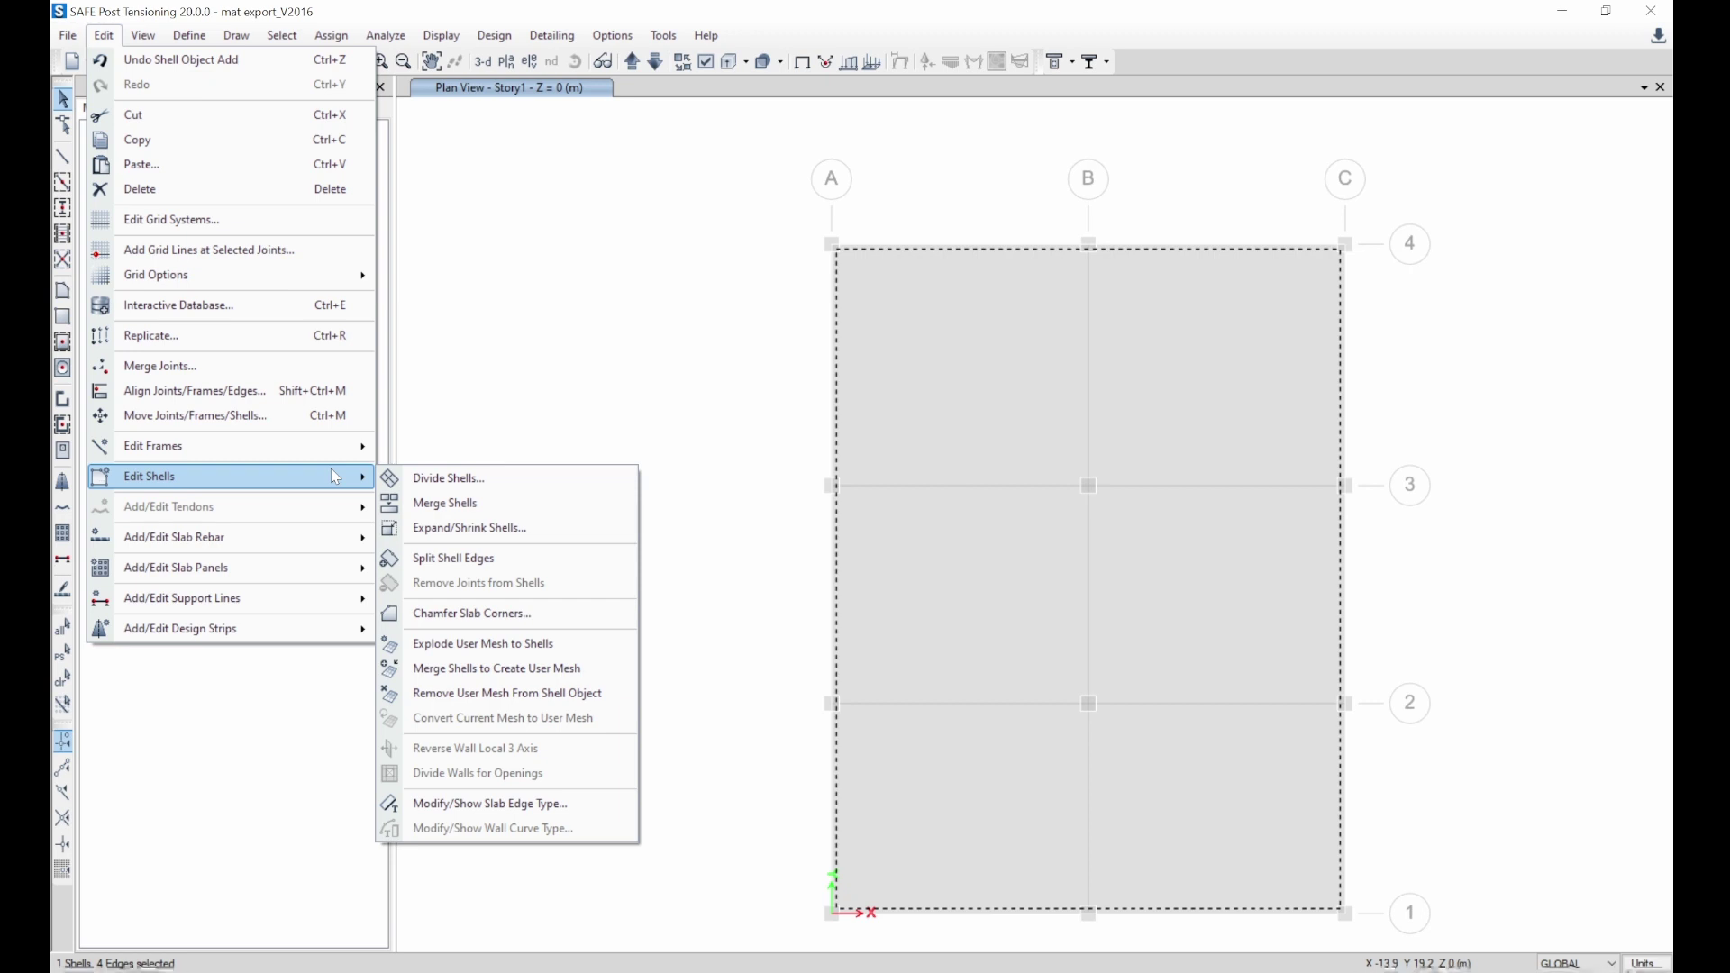
click(465, 532)
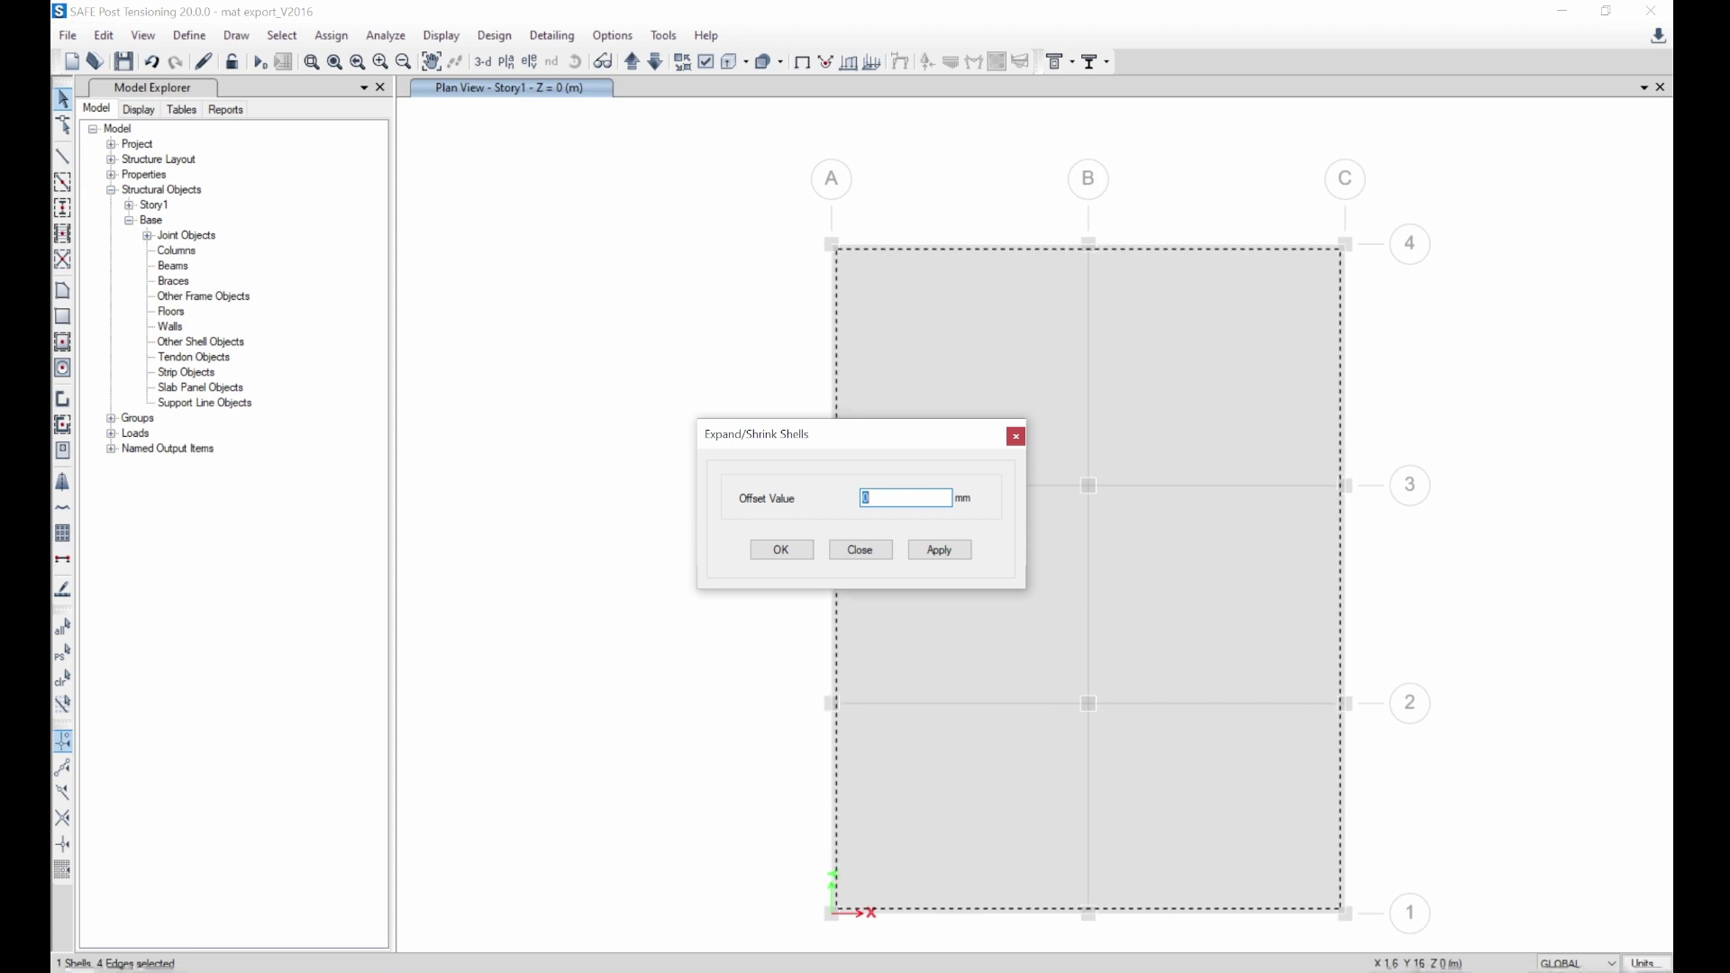
text(50)
click(955, 553)
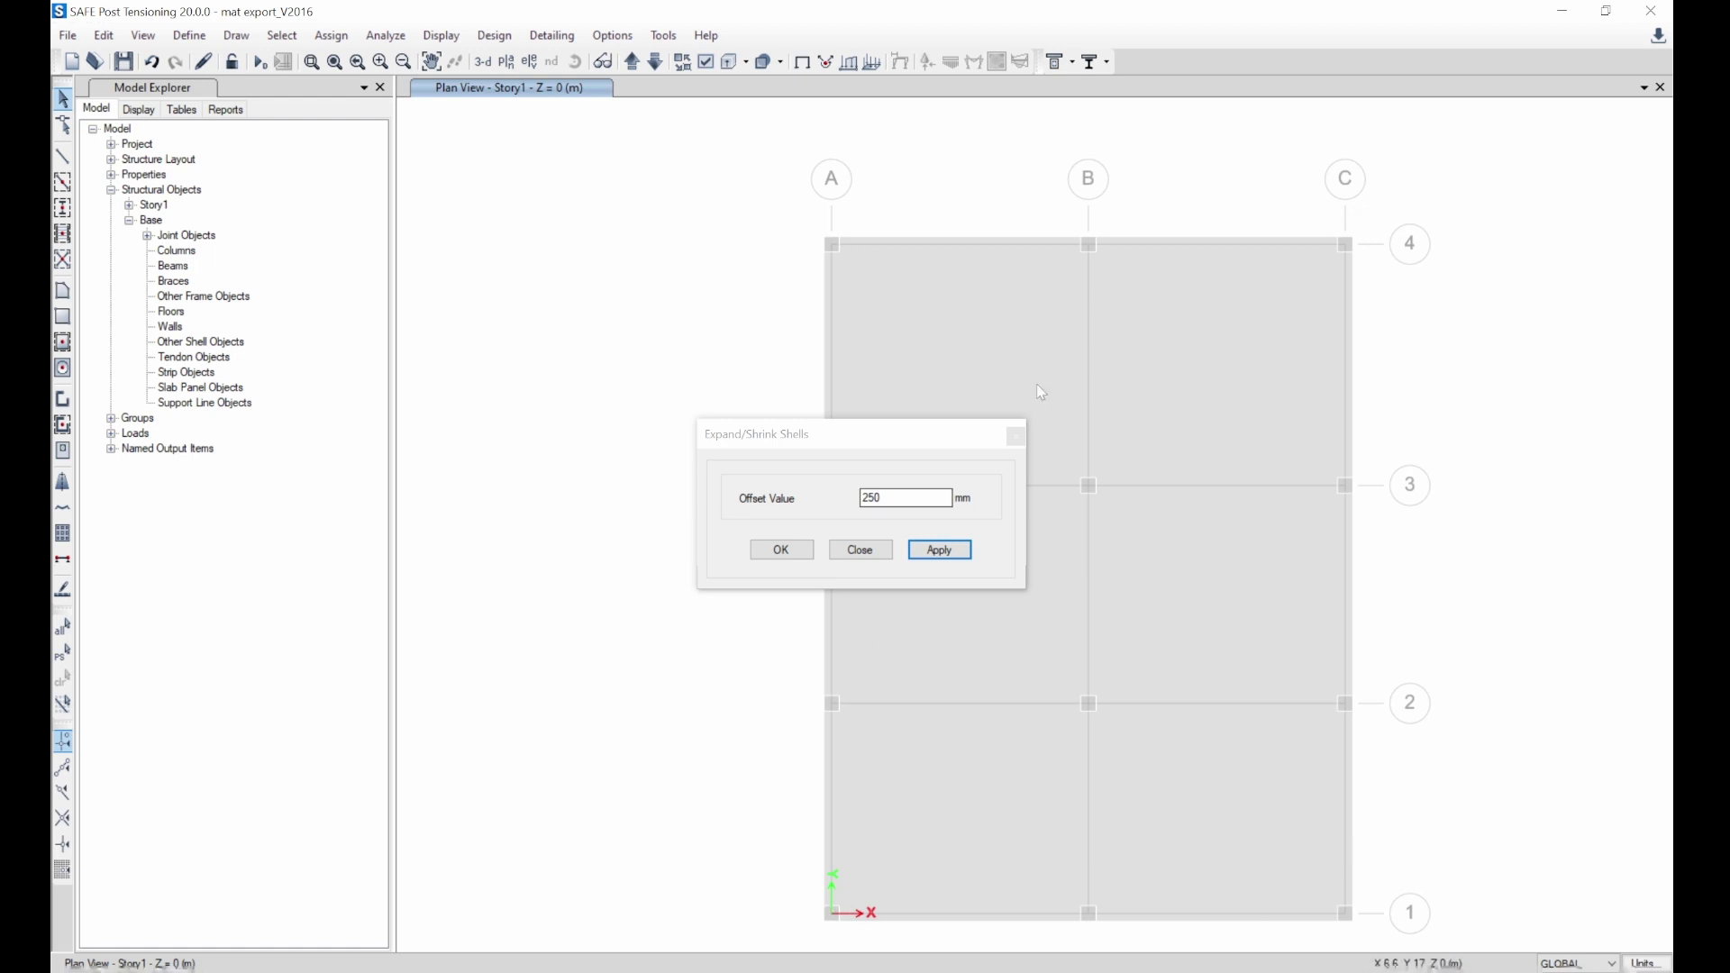
click(1016, 437)
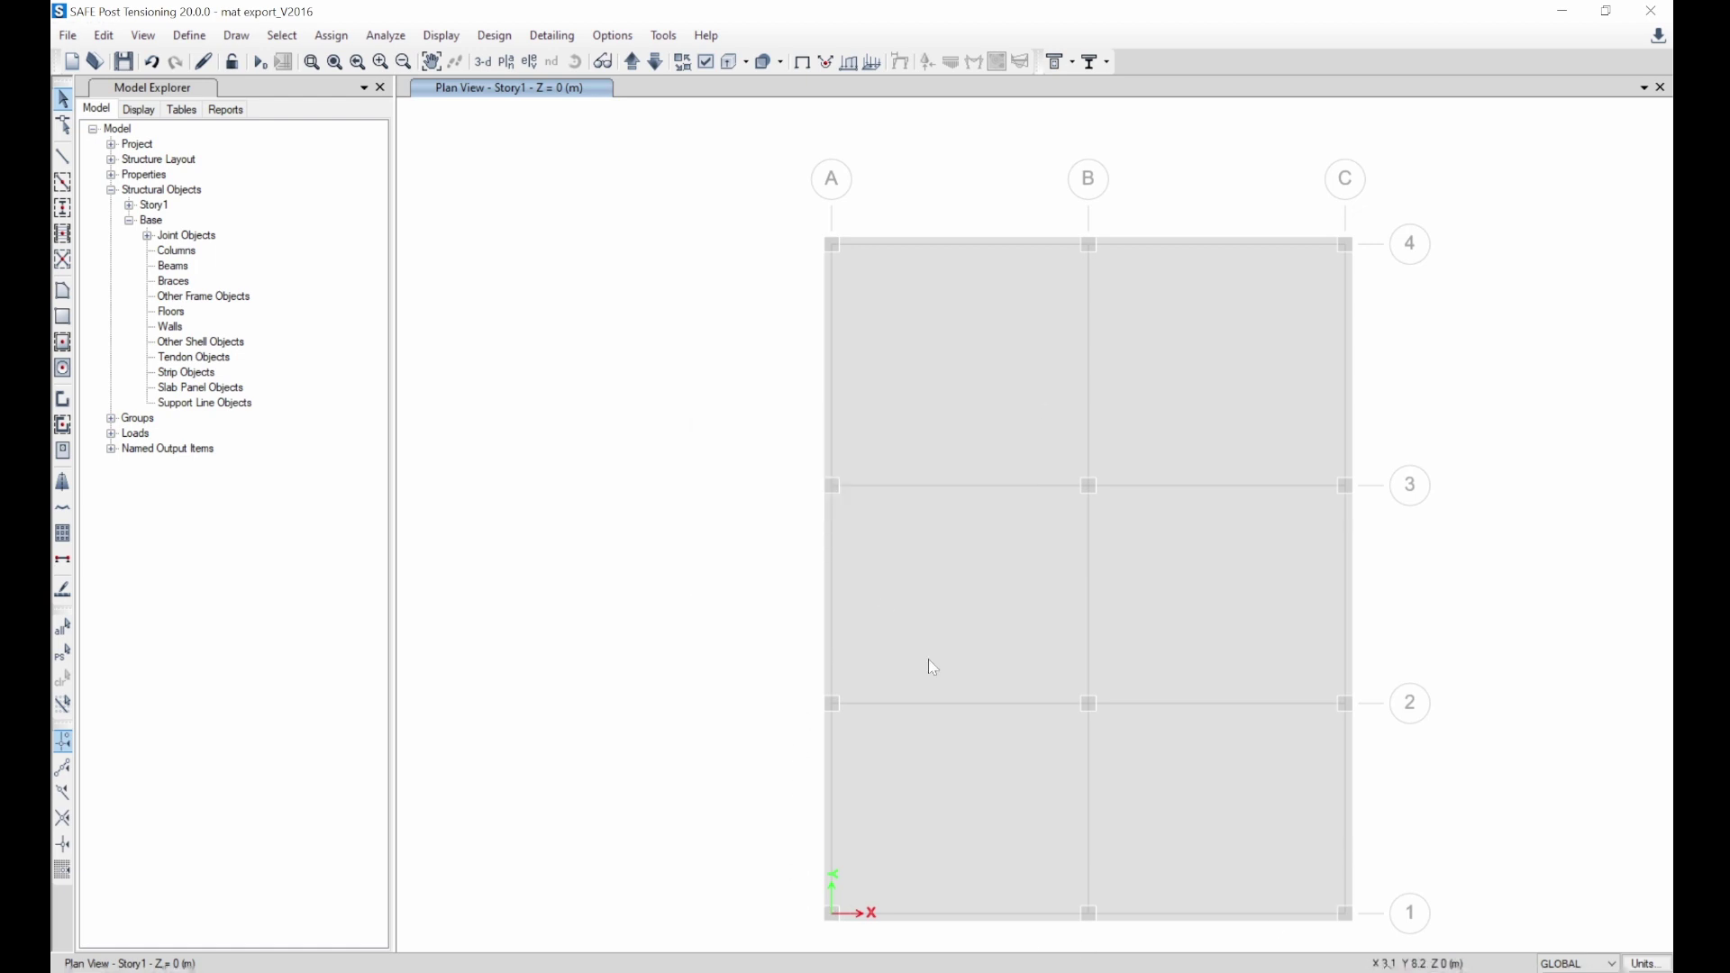
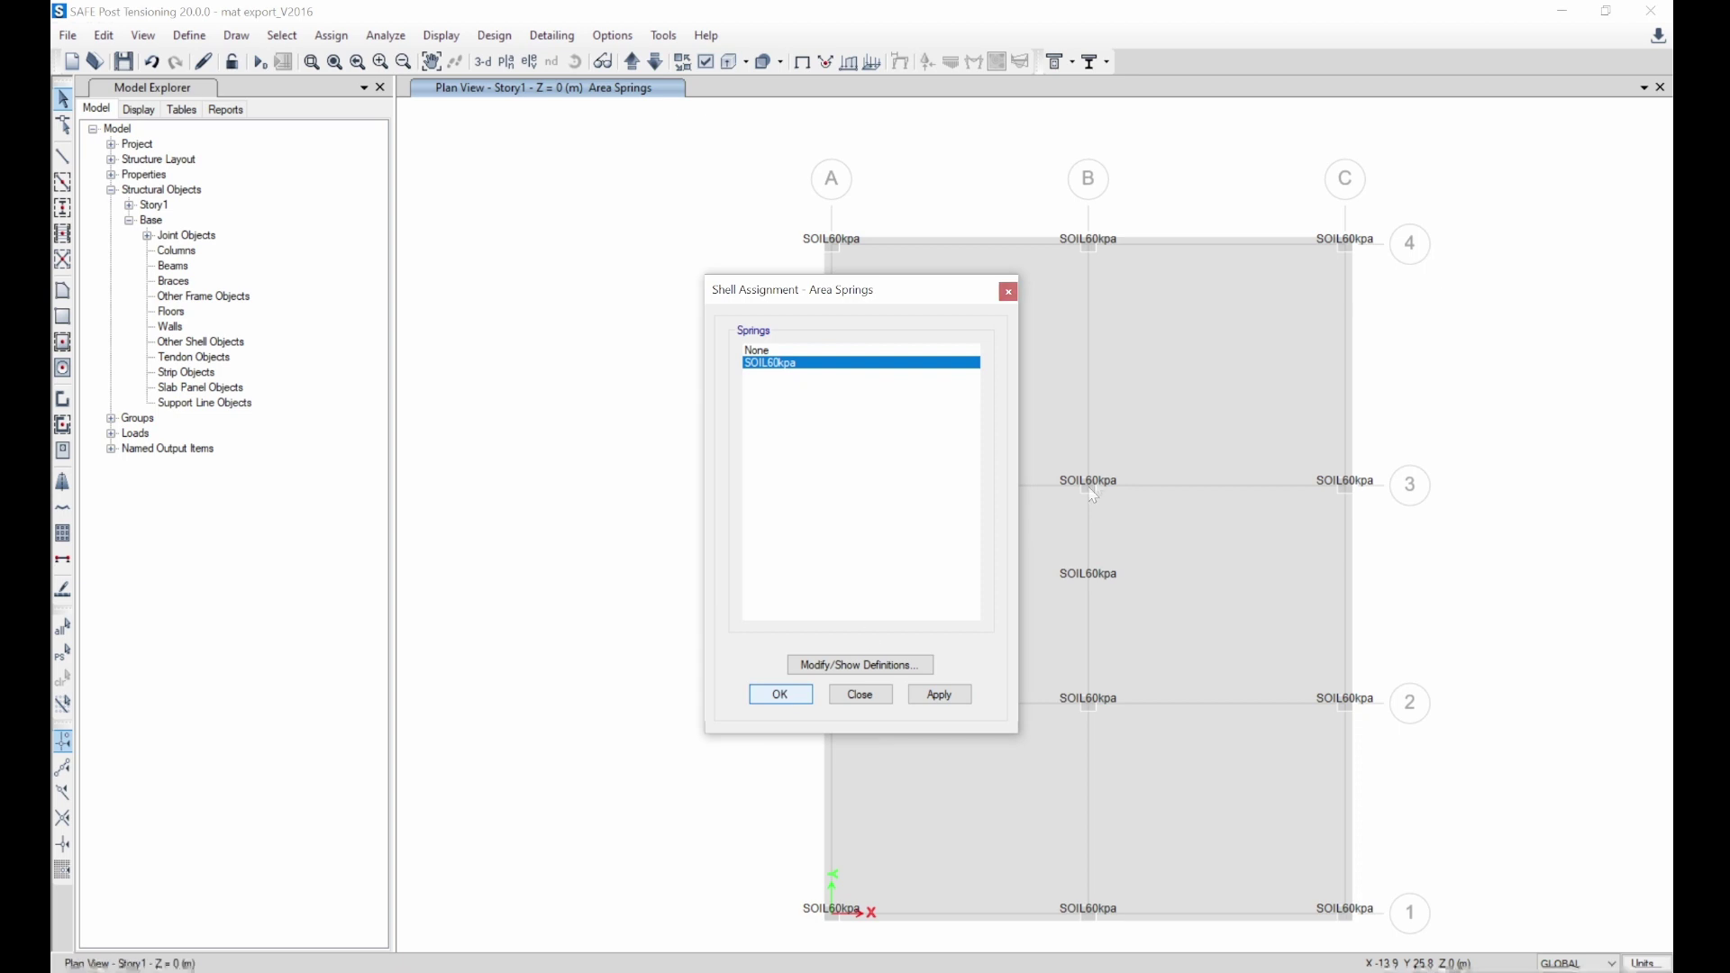
- Assign the SOIL60kpa area spring to the mat slab and all stiff areas
click(781, 696)
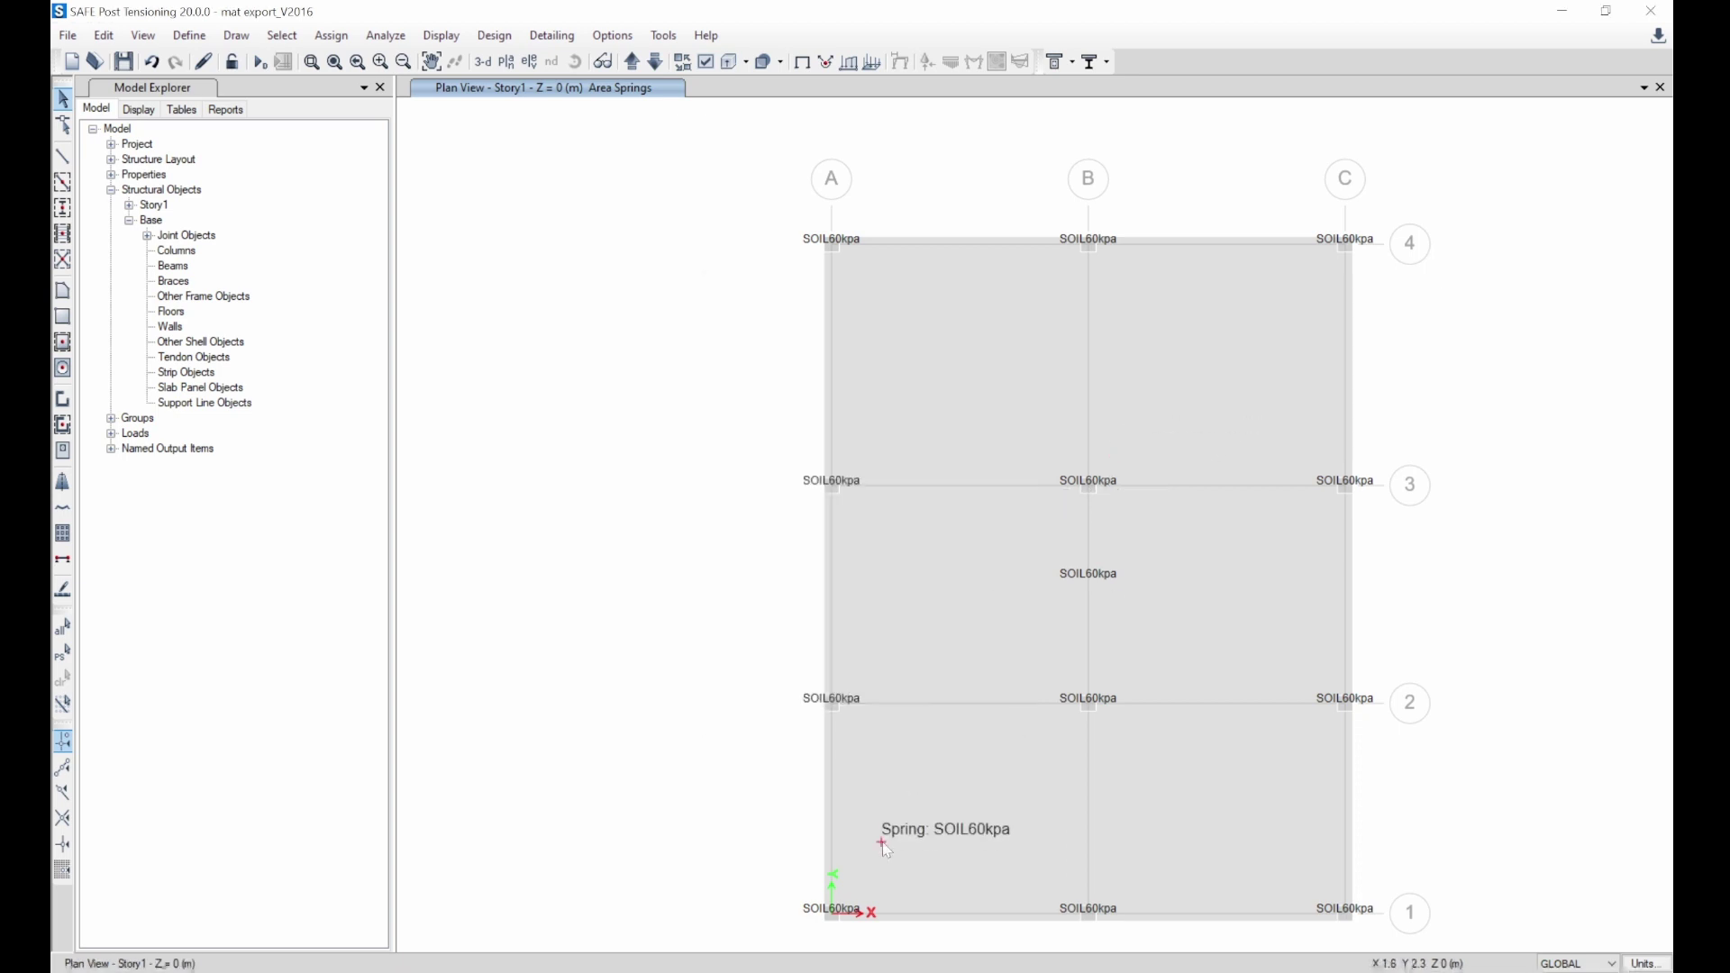
- Try adding the default concrete slab/beam design combinations and inspect the first one, leaving the load combinations without accepting
click(190, 36)
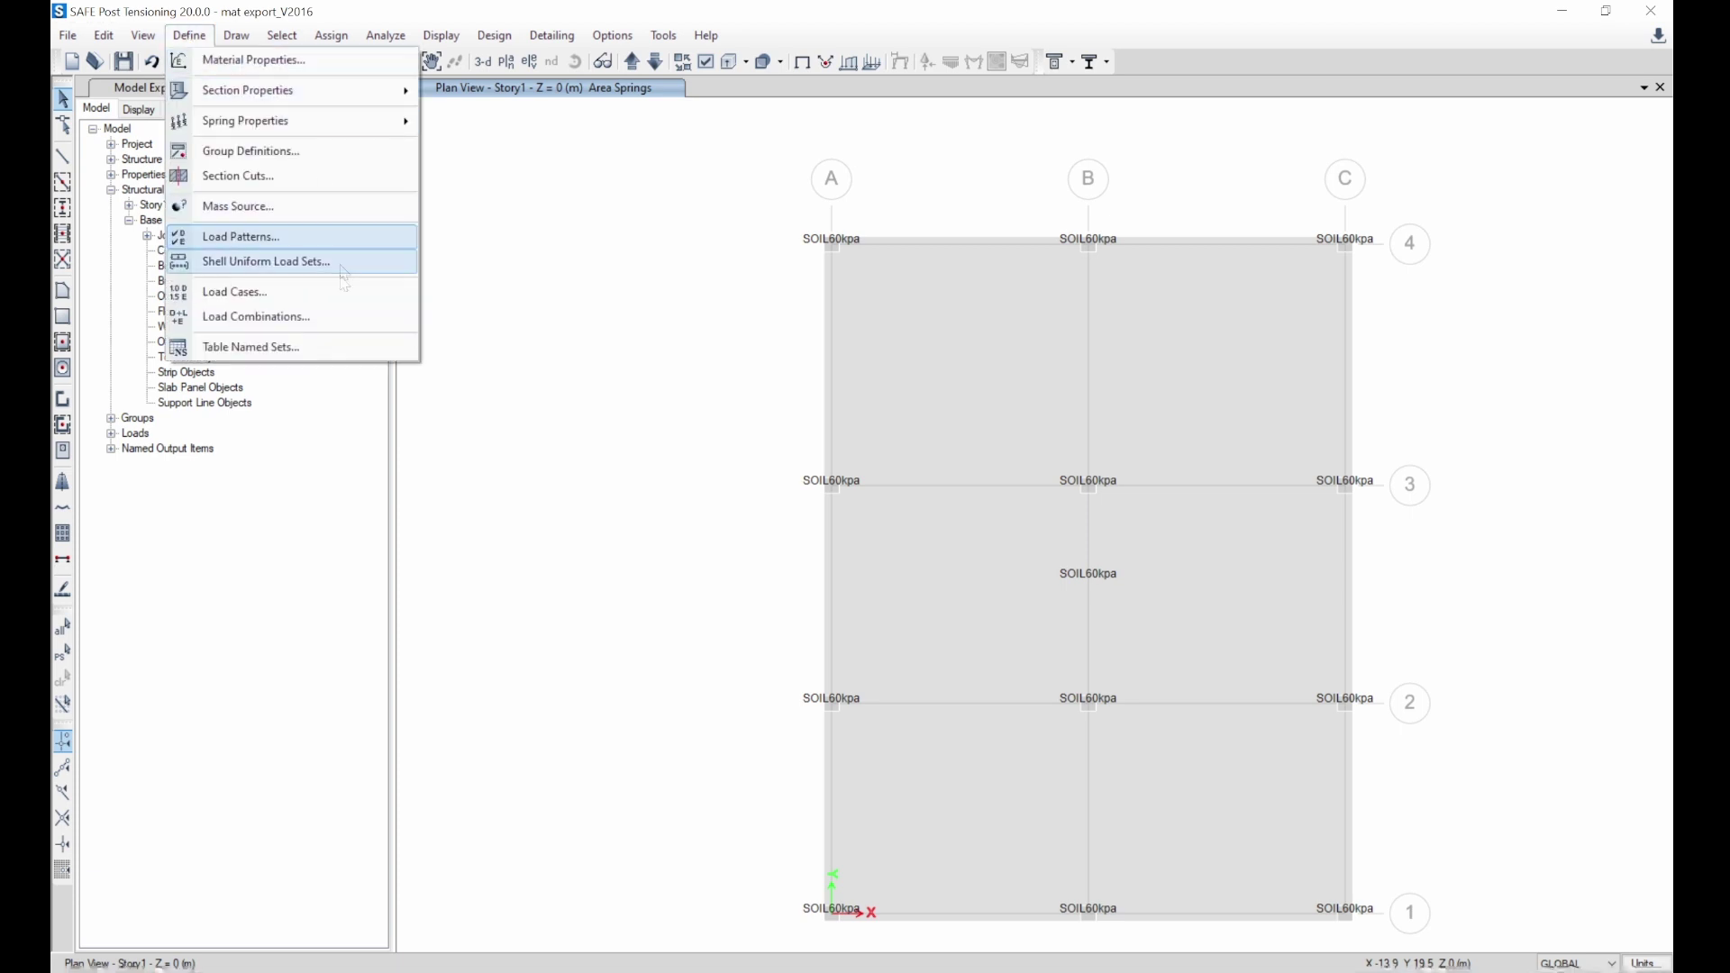
click(270, 318)
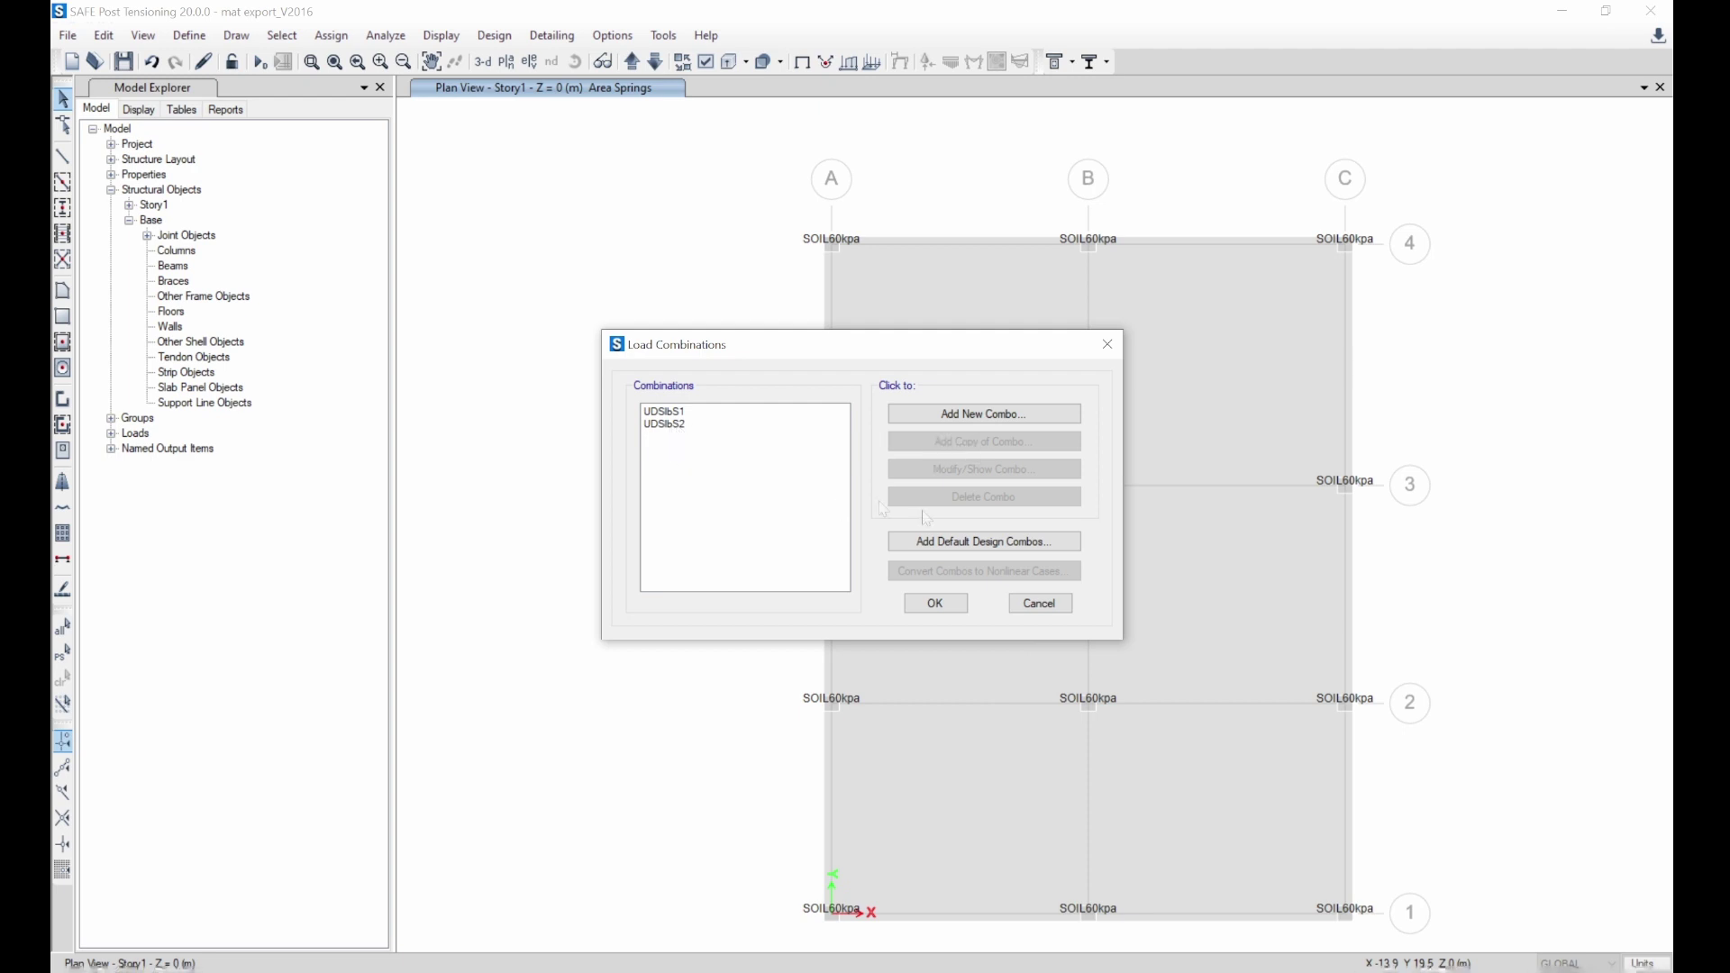
click(978, 543)
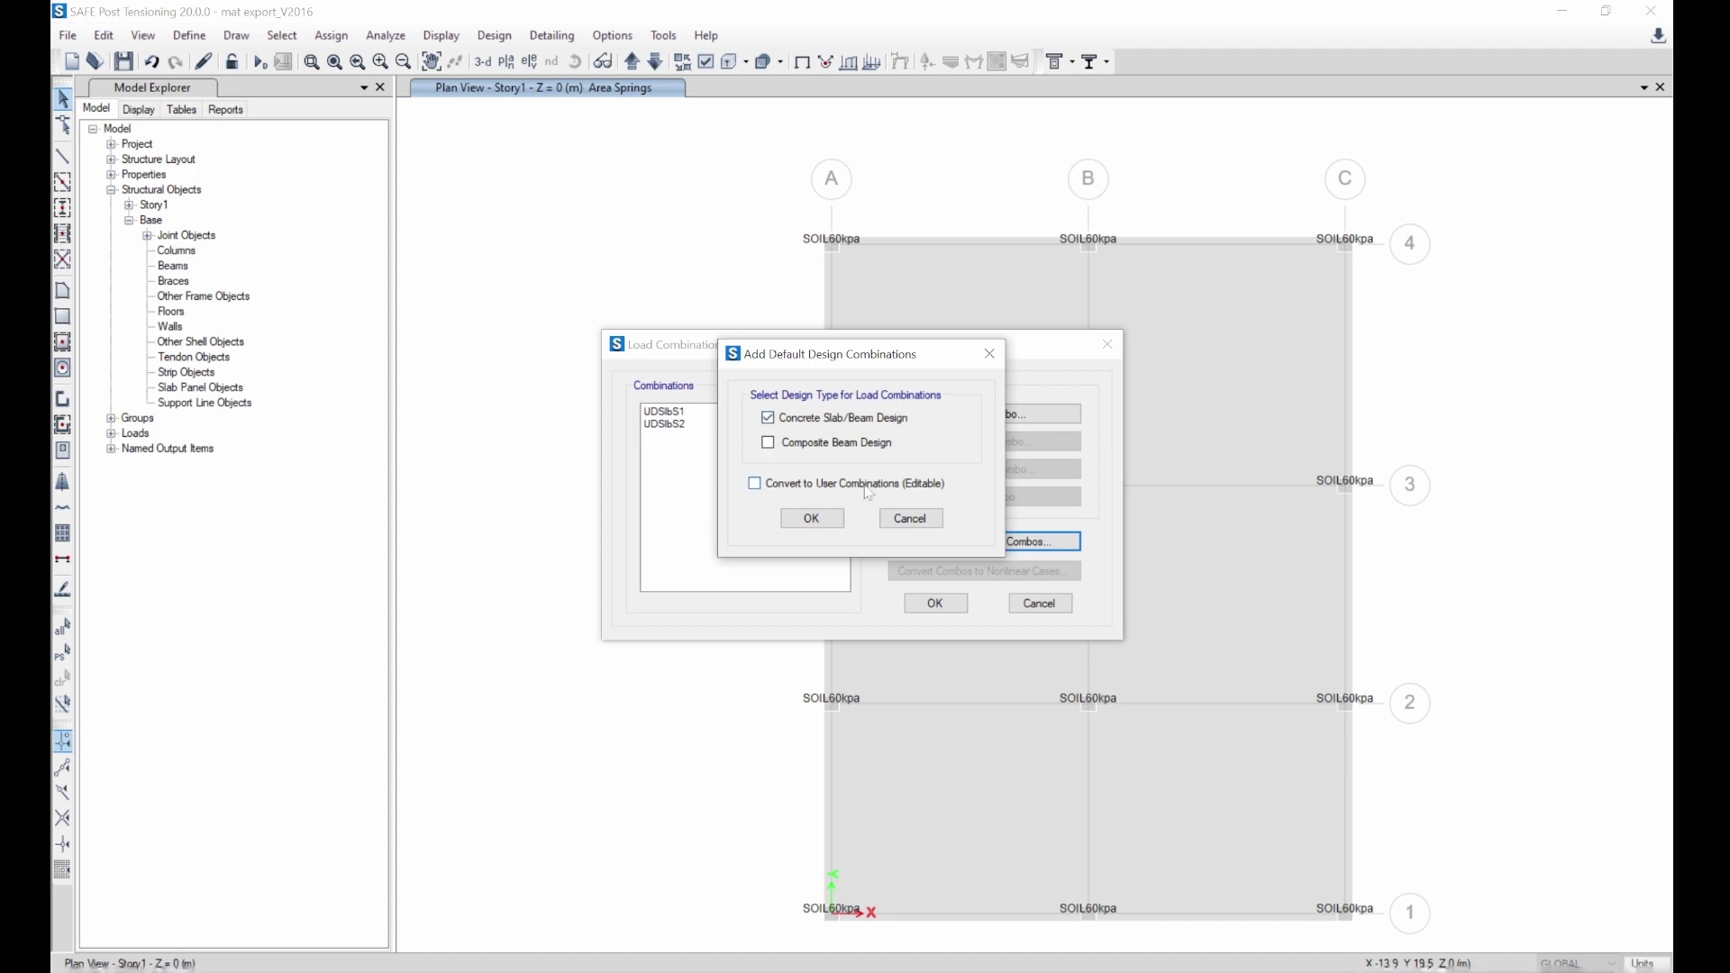
click(811, 519)
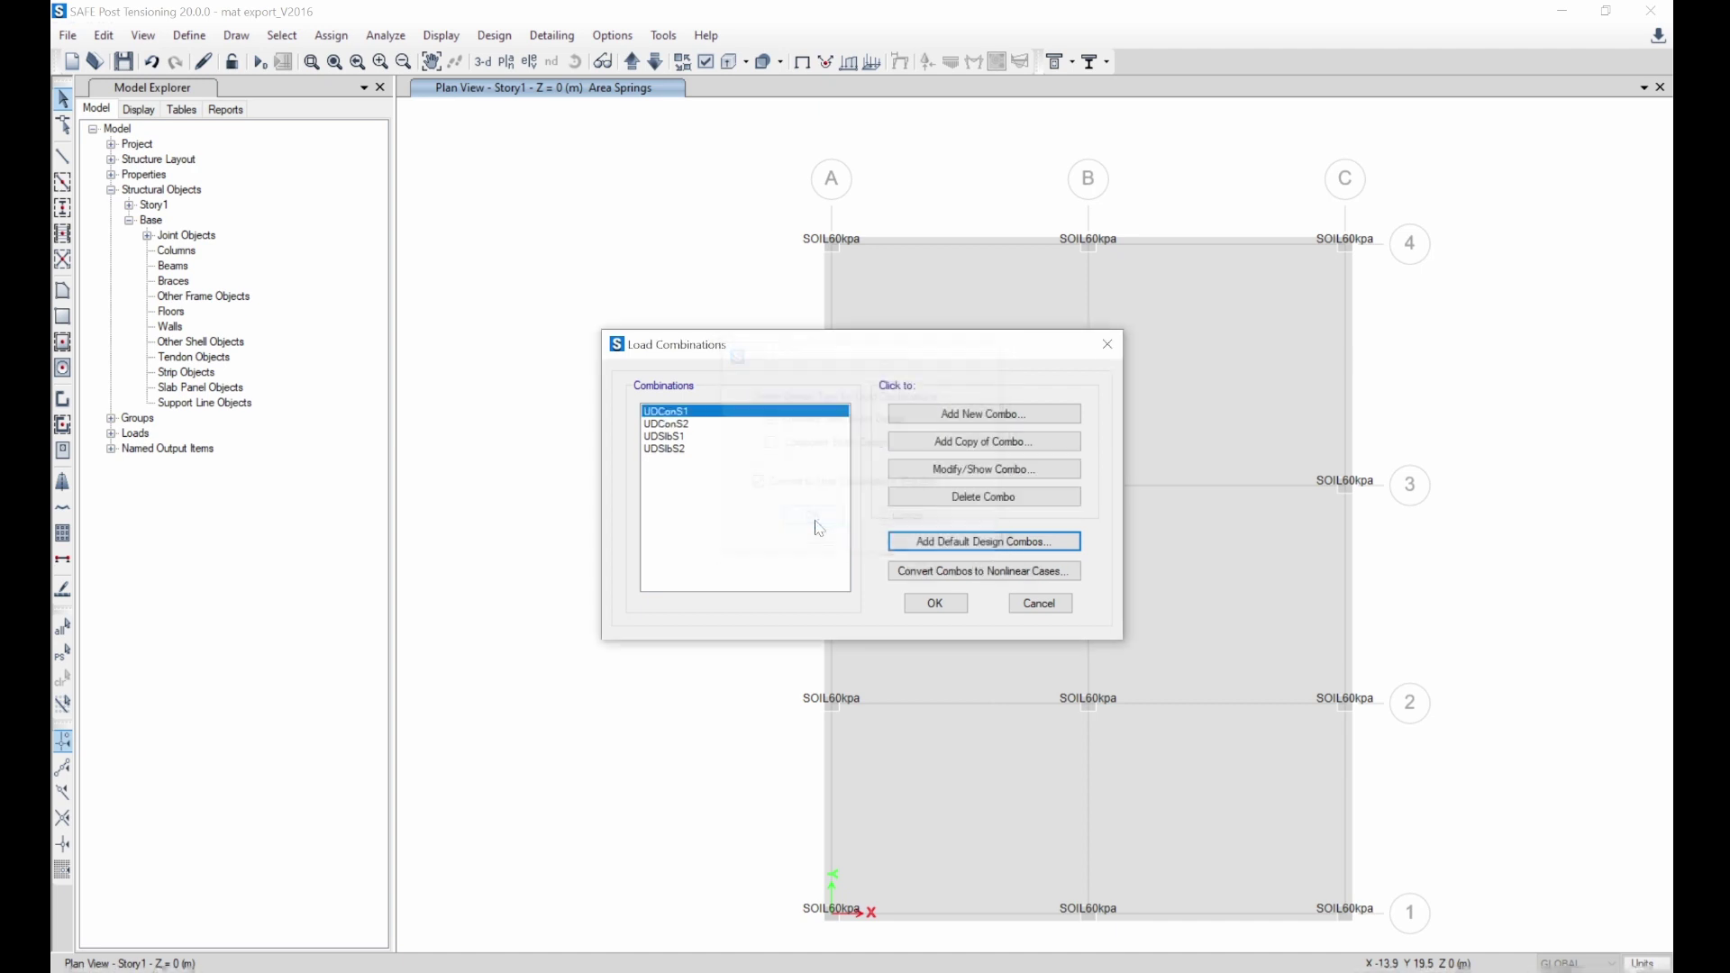
click(939, 469)
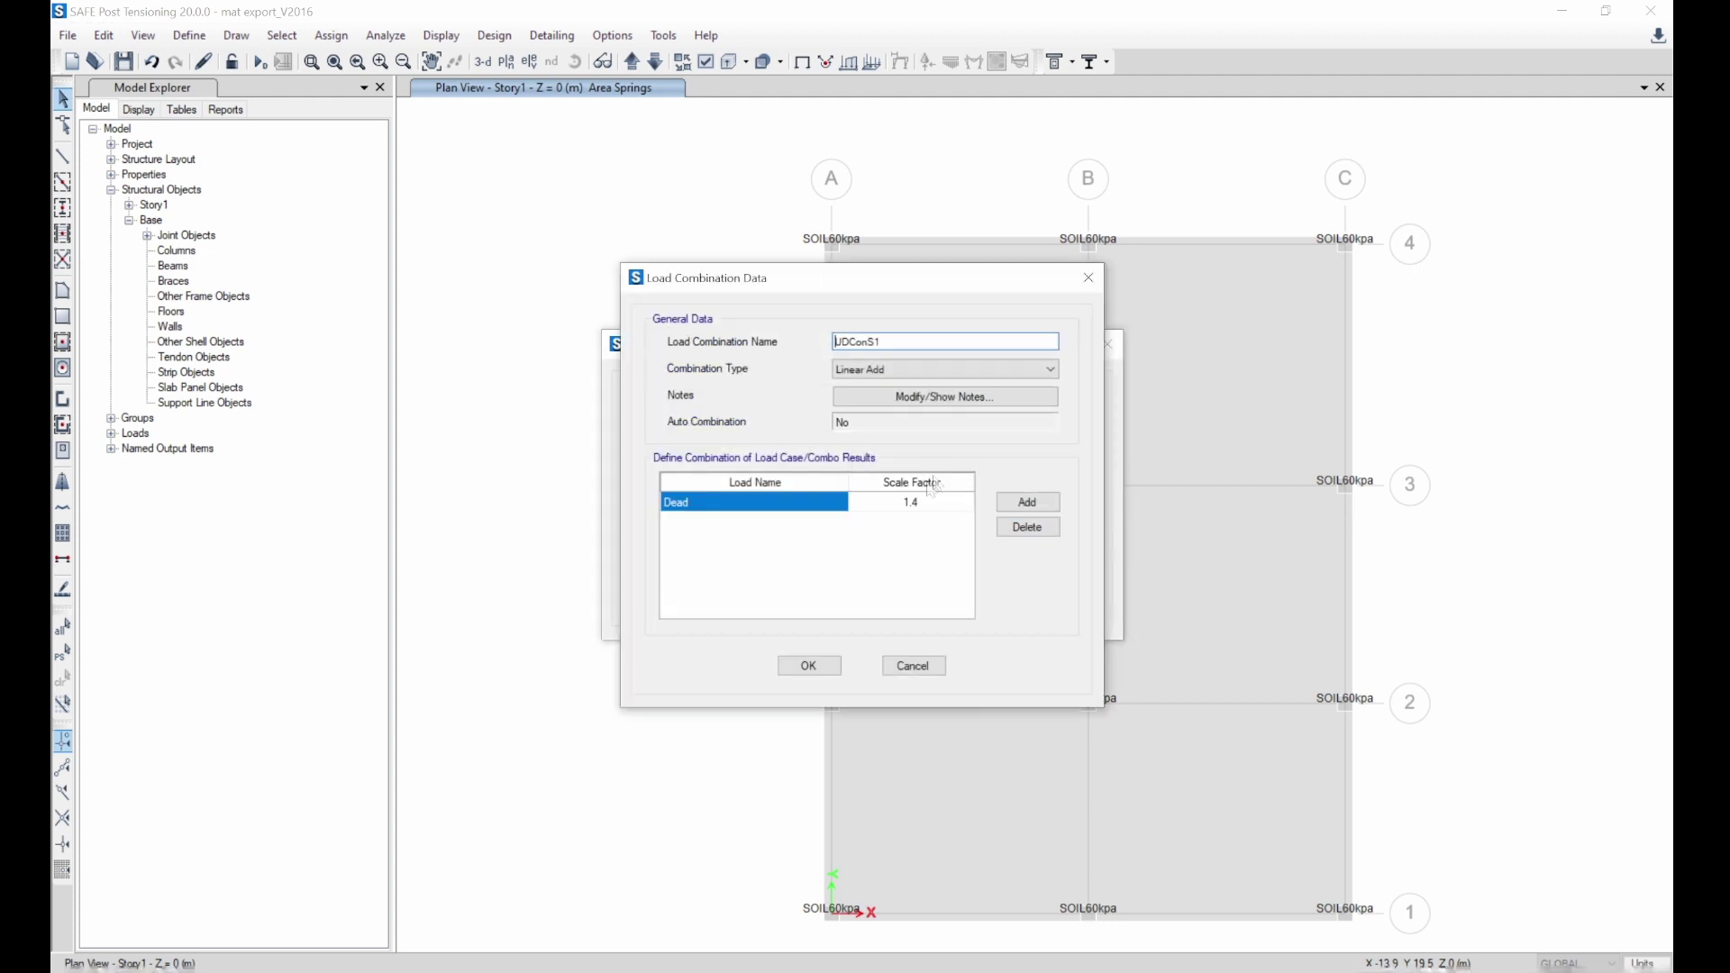
click(1089, 278)
click(1109, 343)
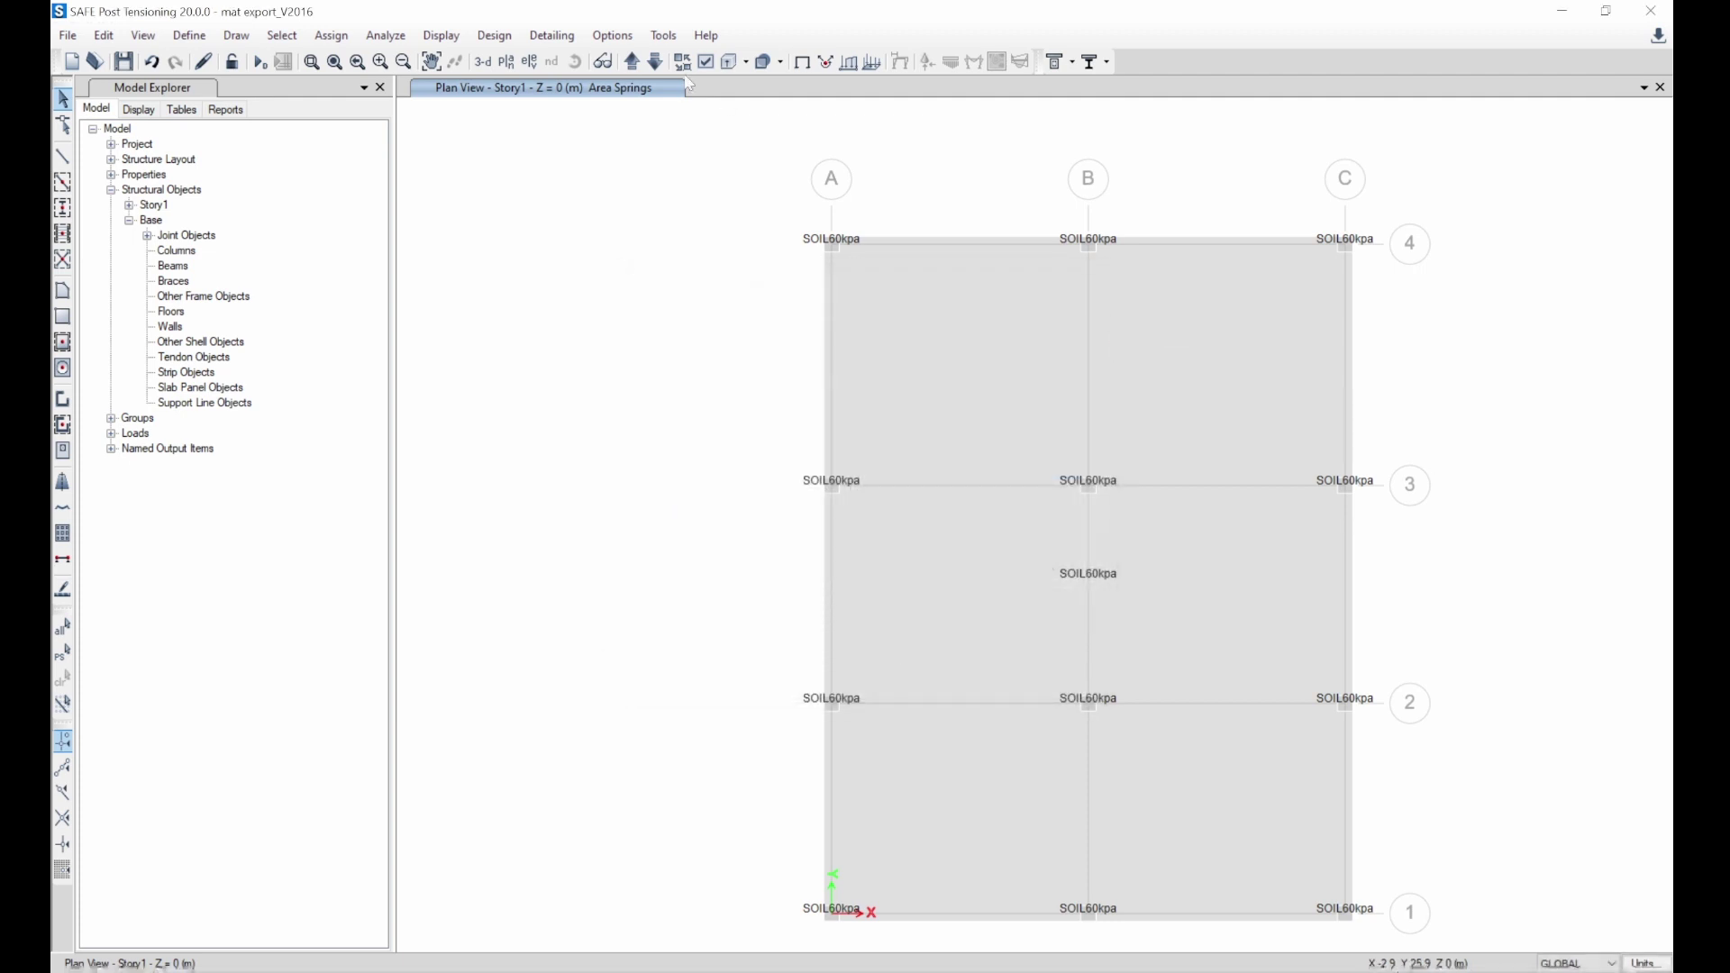
- Open the concrete slab design preferences and review the minimum covers for slabs and beams and the P/T stress check settings
click(496, 37)
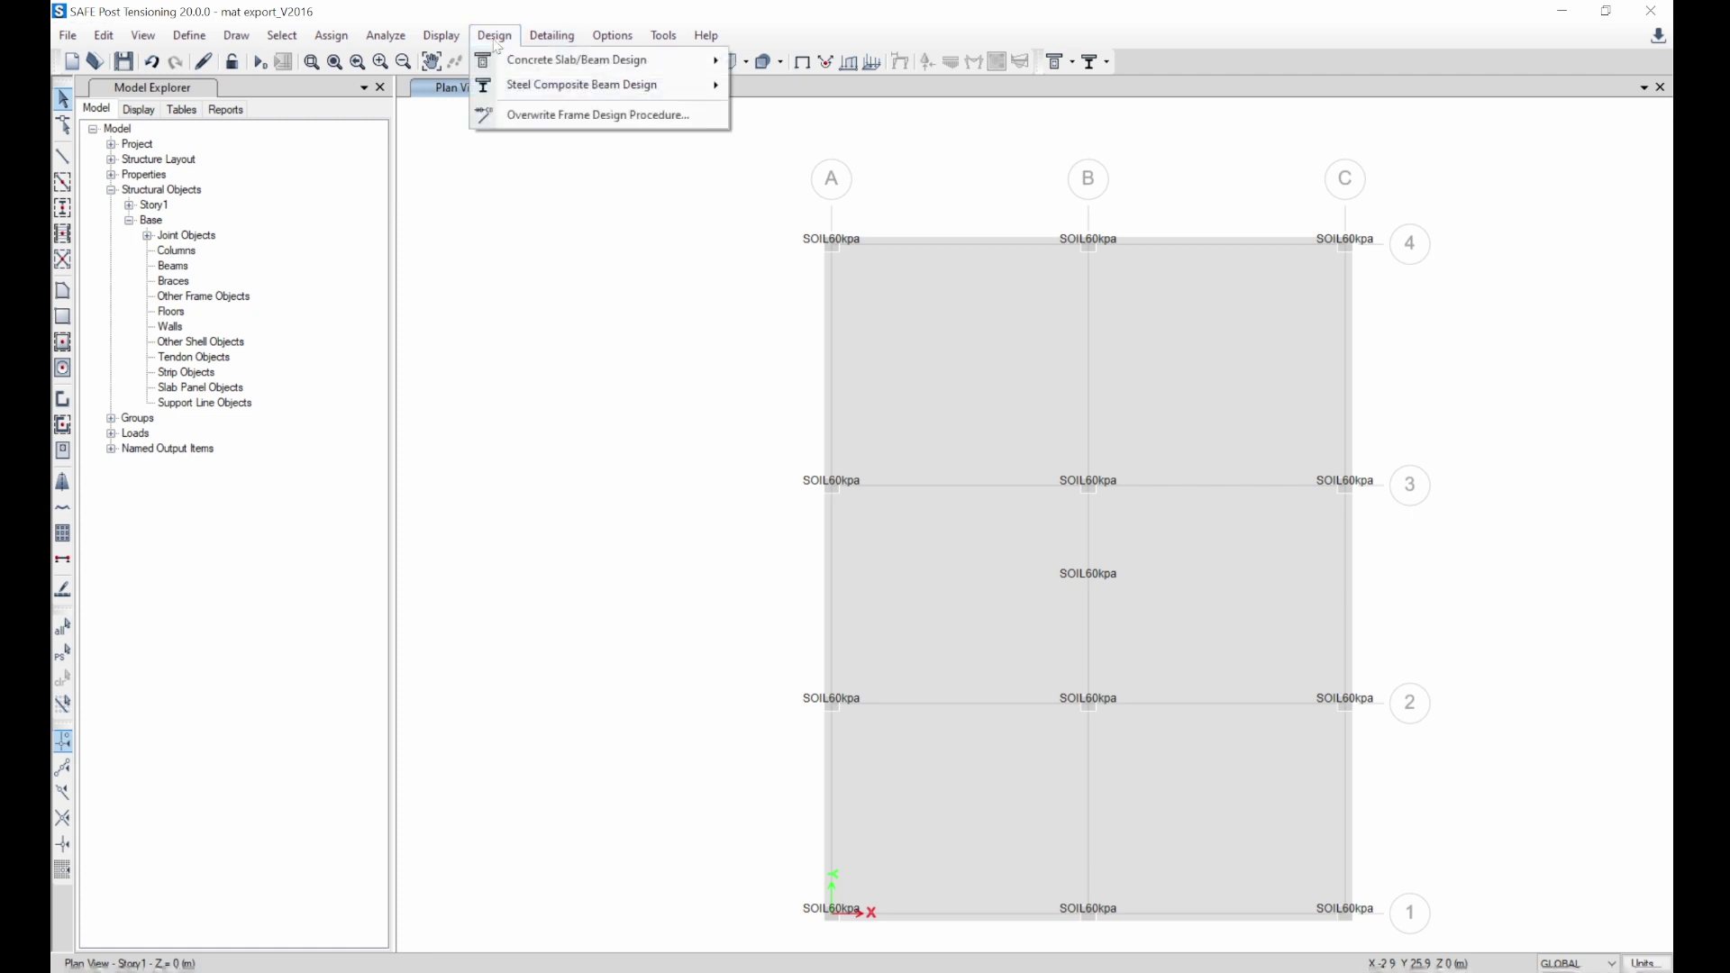
mouse_move(630, 60)
click(771, 63)
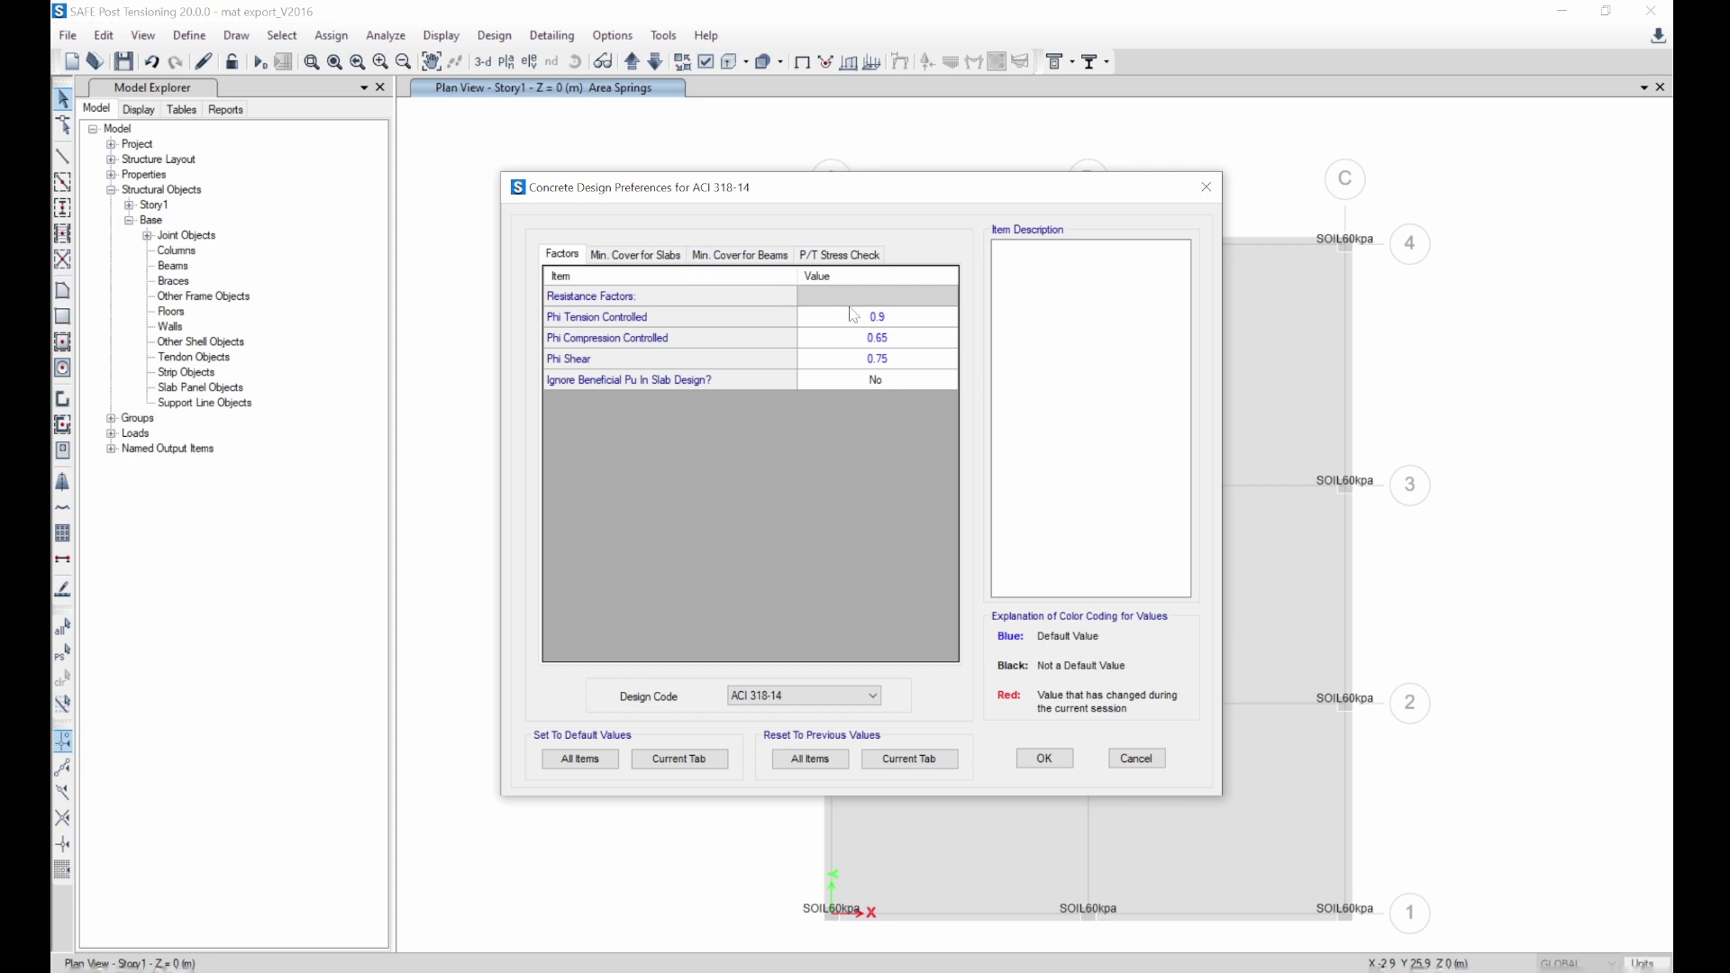
click(638, 255)
click(739, 255)
click(840, 255)
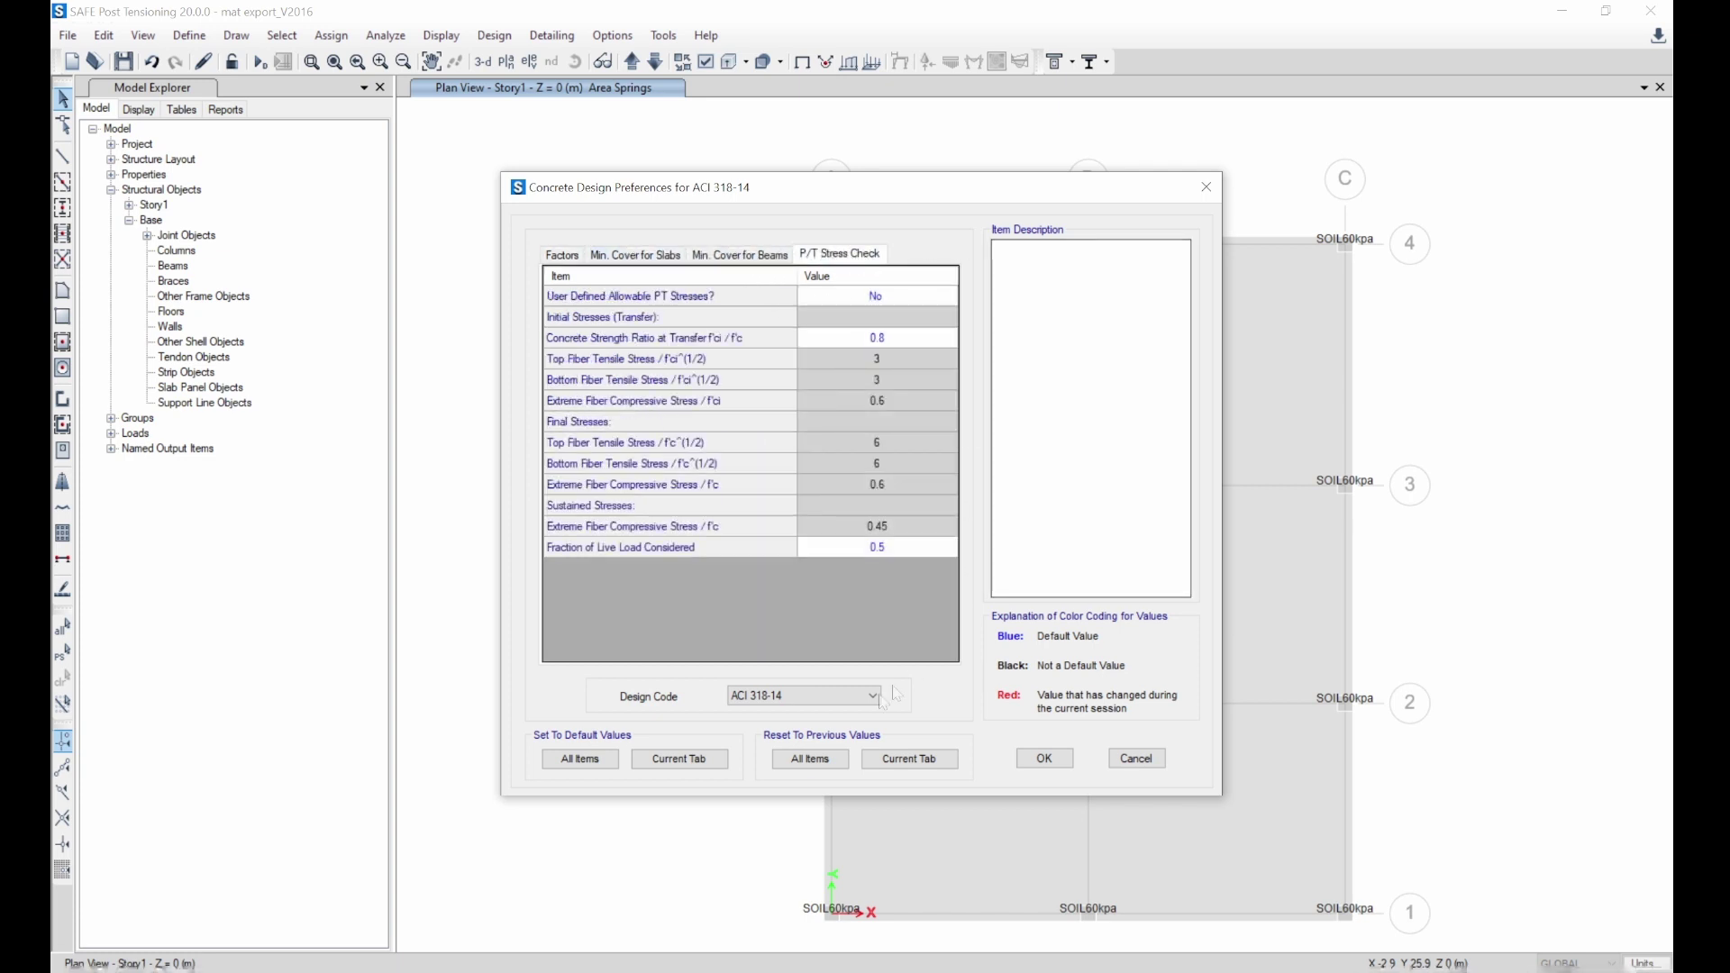
- Change the concrete design code to Eurocode 2-2004 and show its resistance factors
click(790, 701)
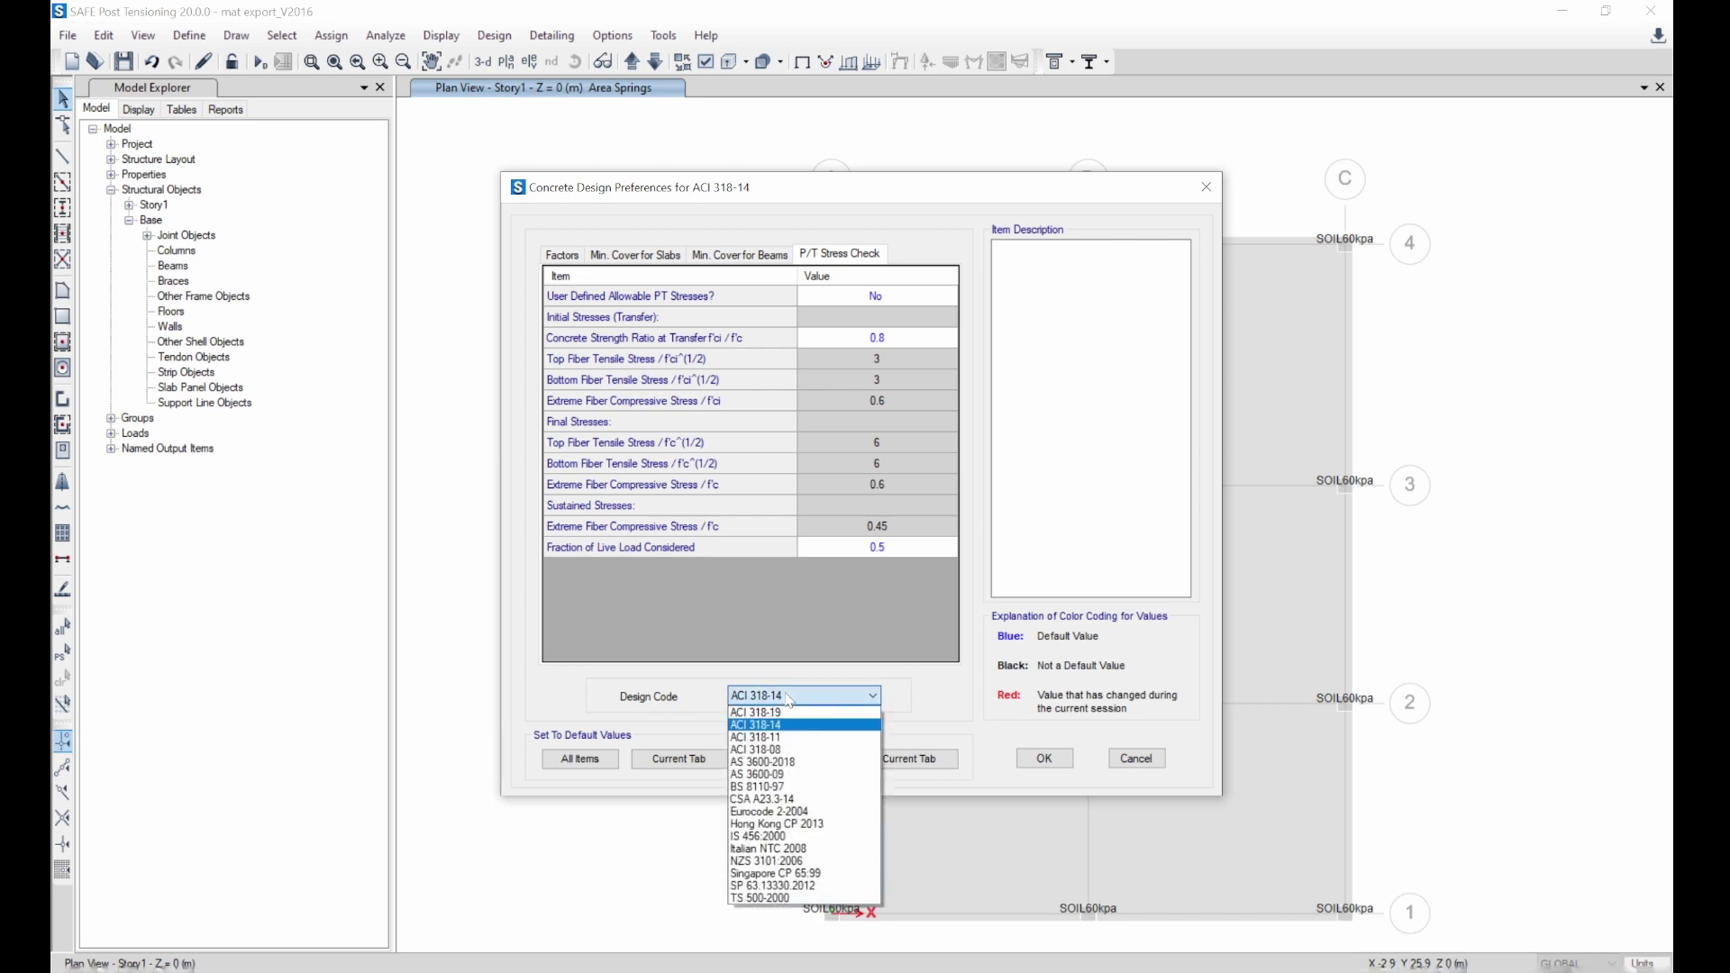
click(807, 814)
click(559, 256)
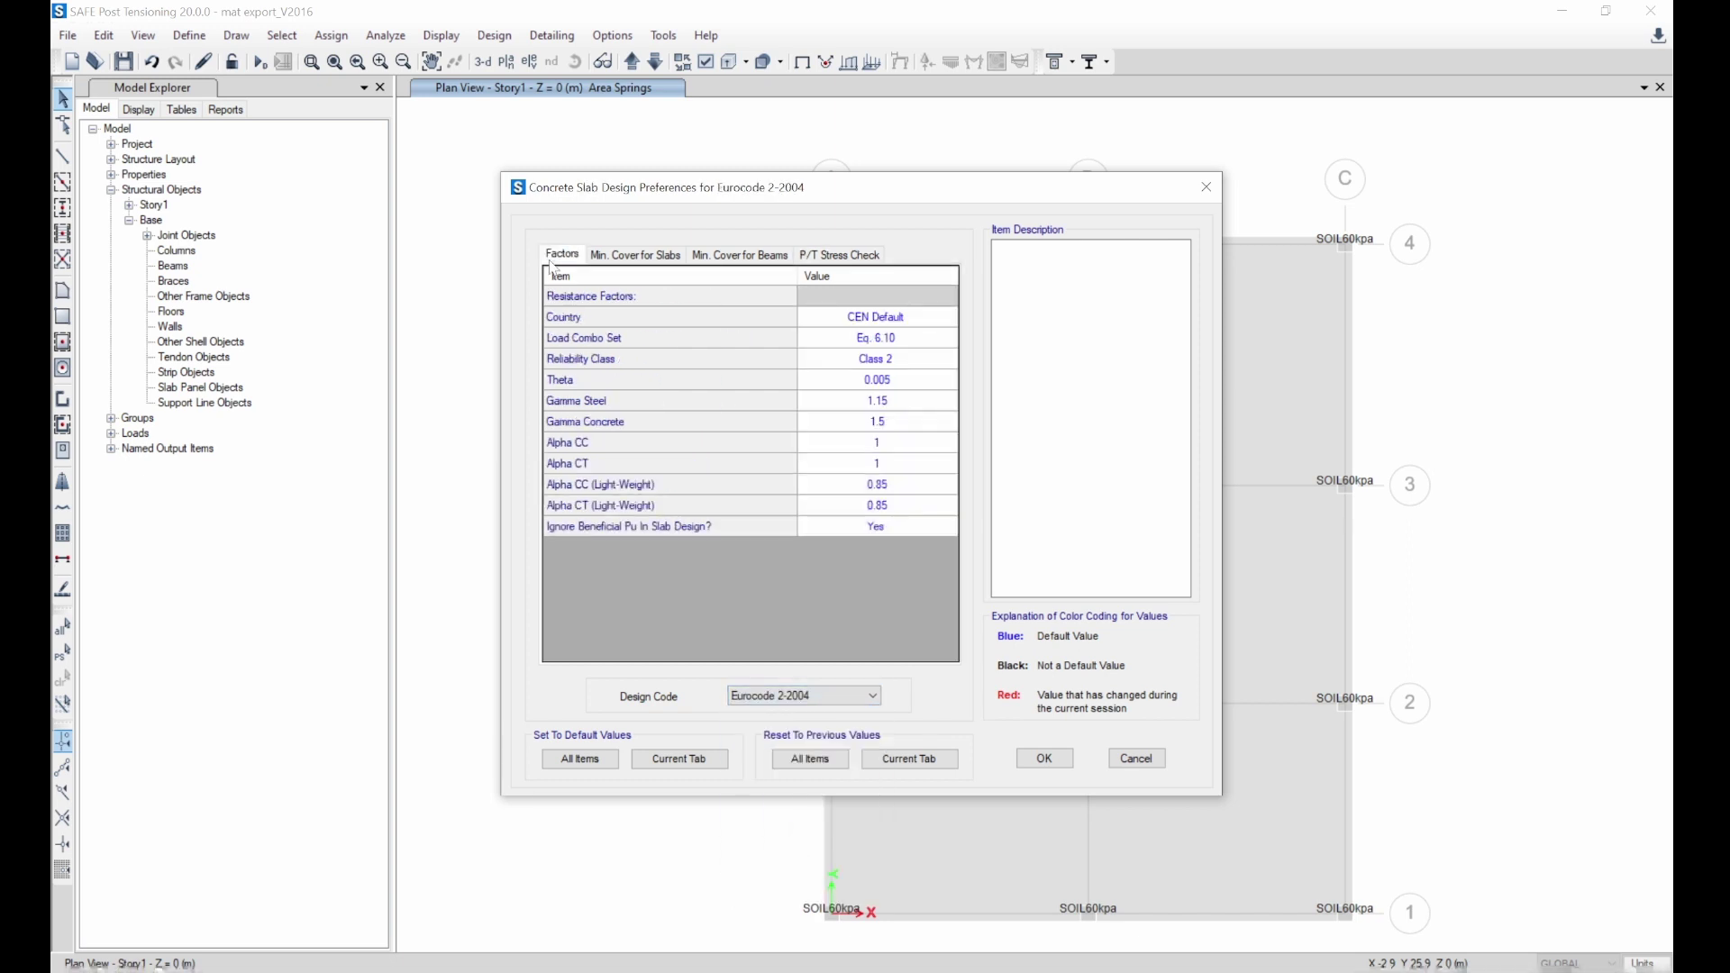
- Set the country to United Kingdom in the Eurocode 2-2004 slab design preferences and accept them
click(816, 322)
click(816, 322)
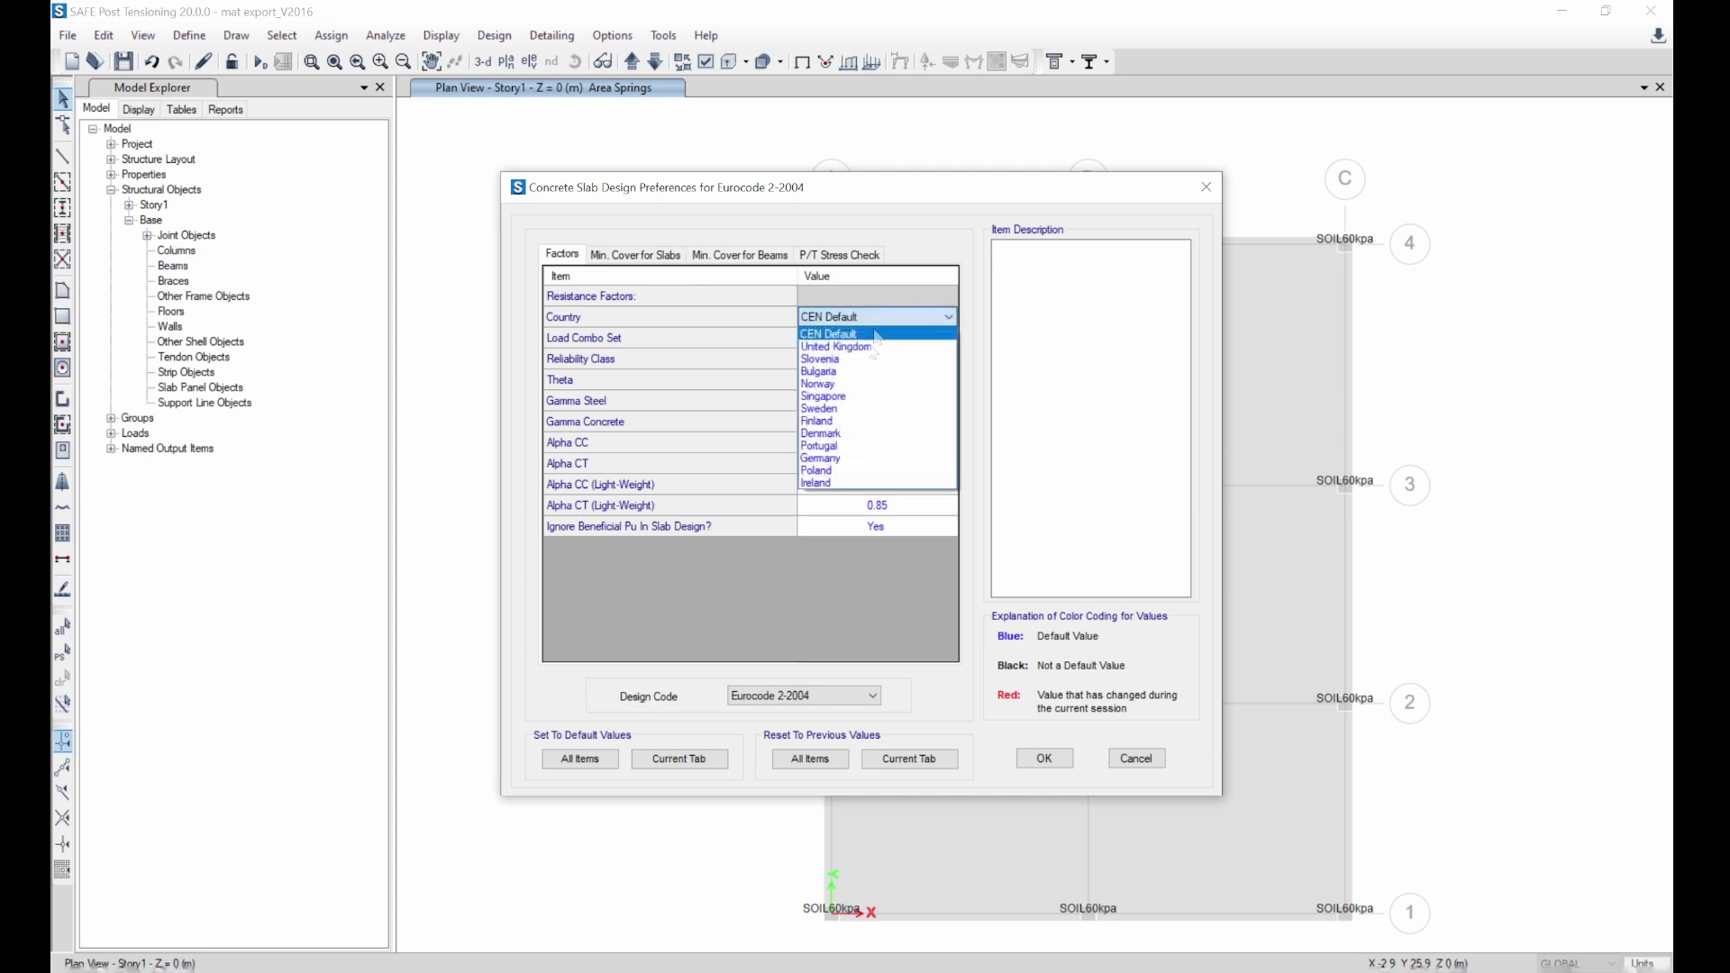
click(847, 356)
click(1041, 757)
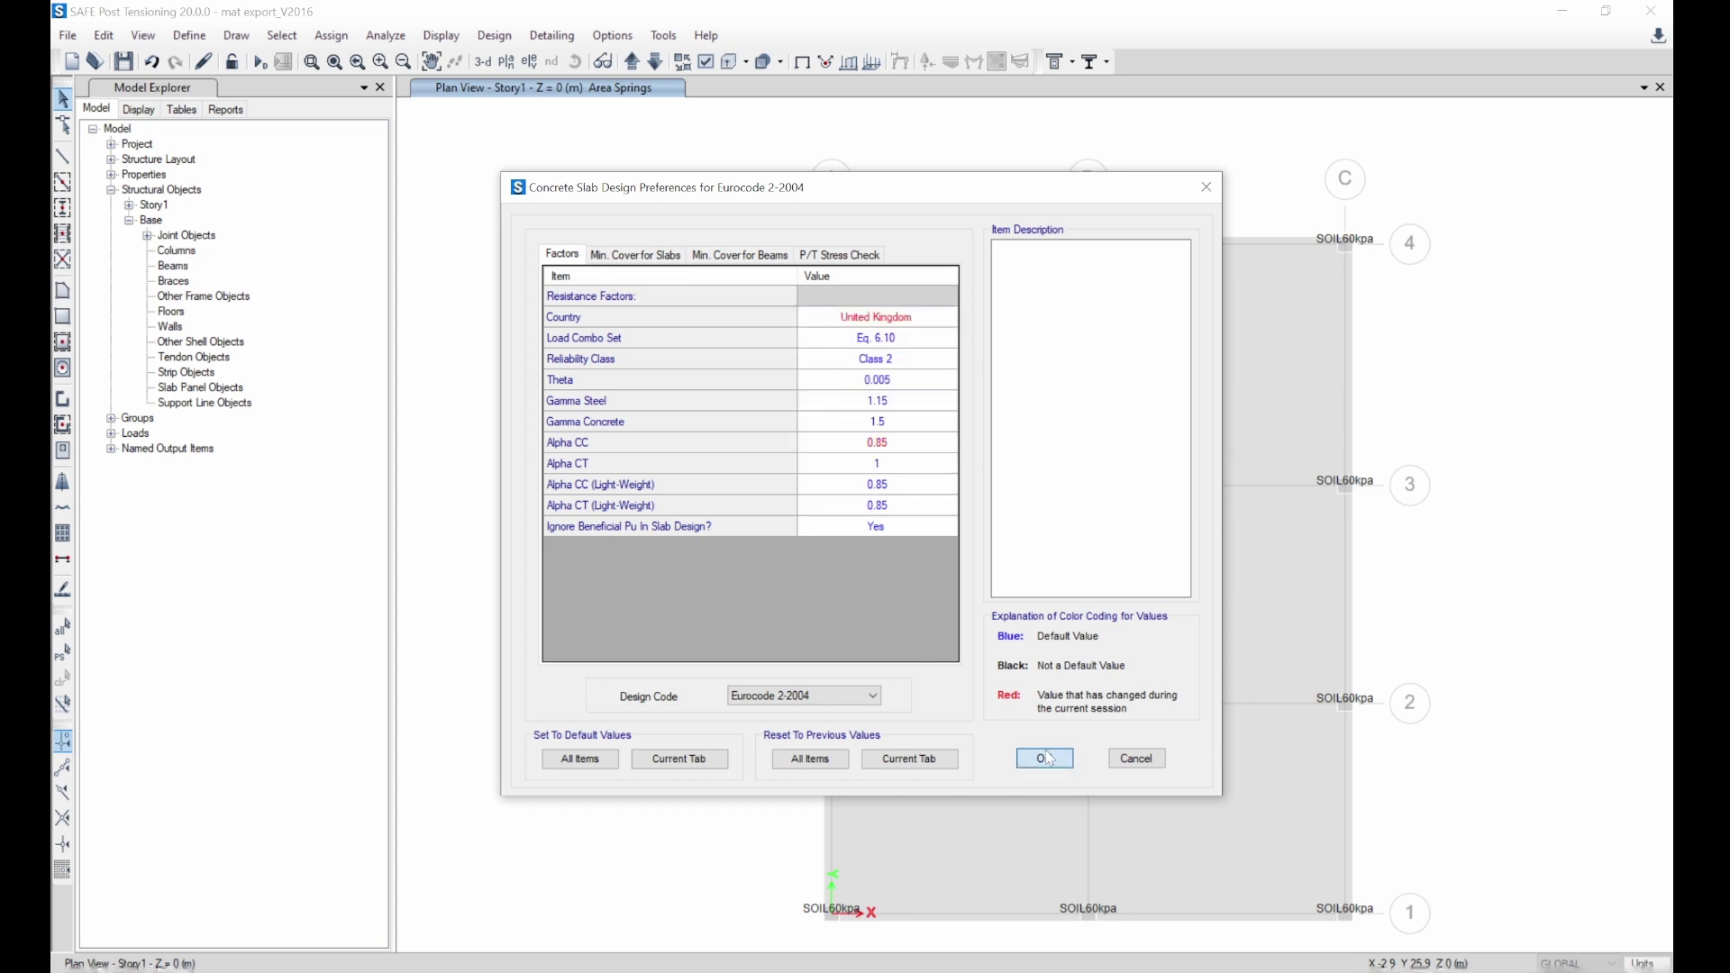
- Review the list of defined load combinations and close it
click(191, 38)
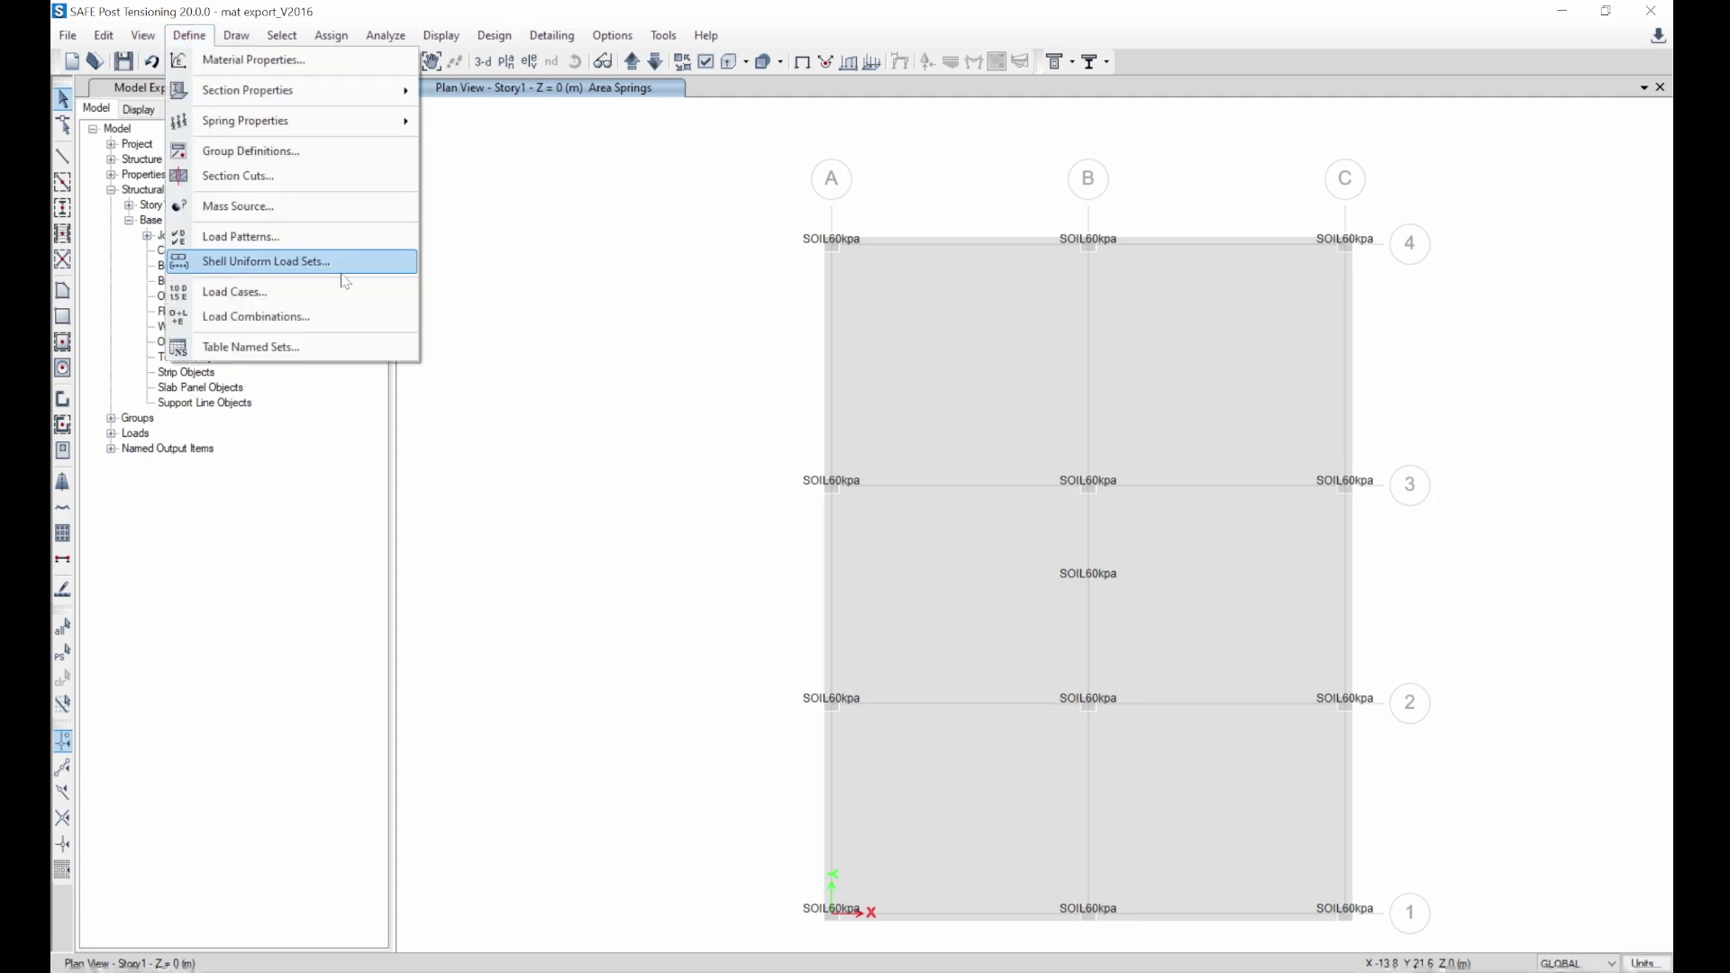
click(318, 318)
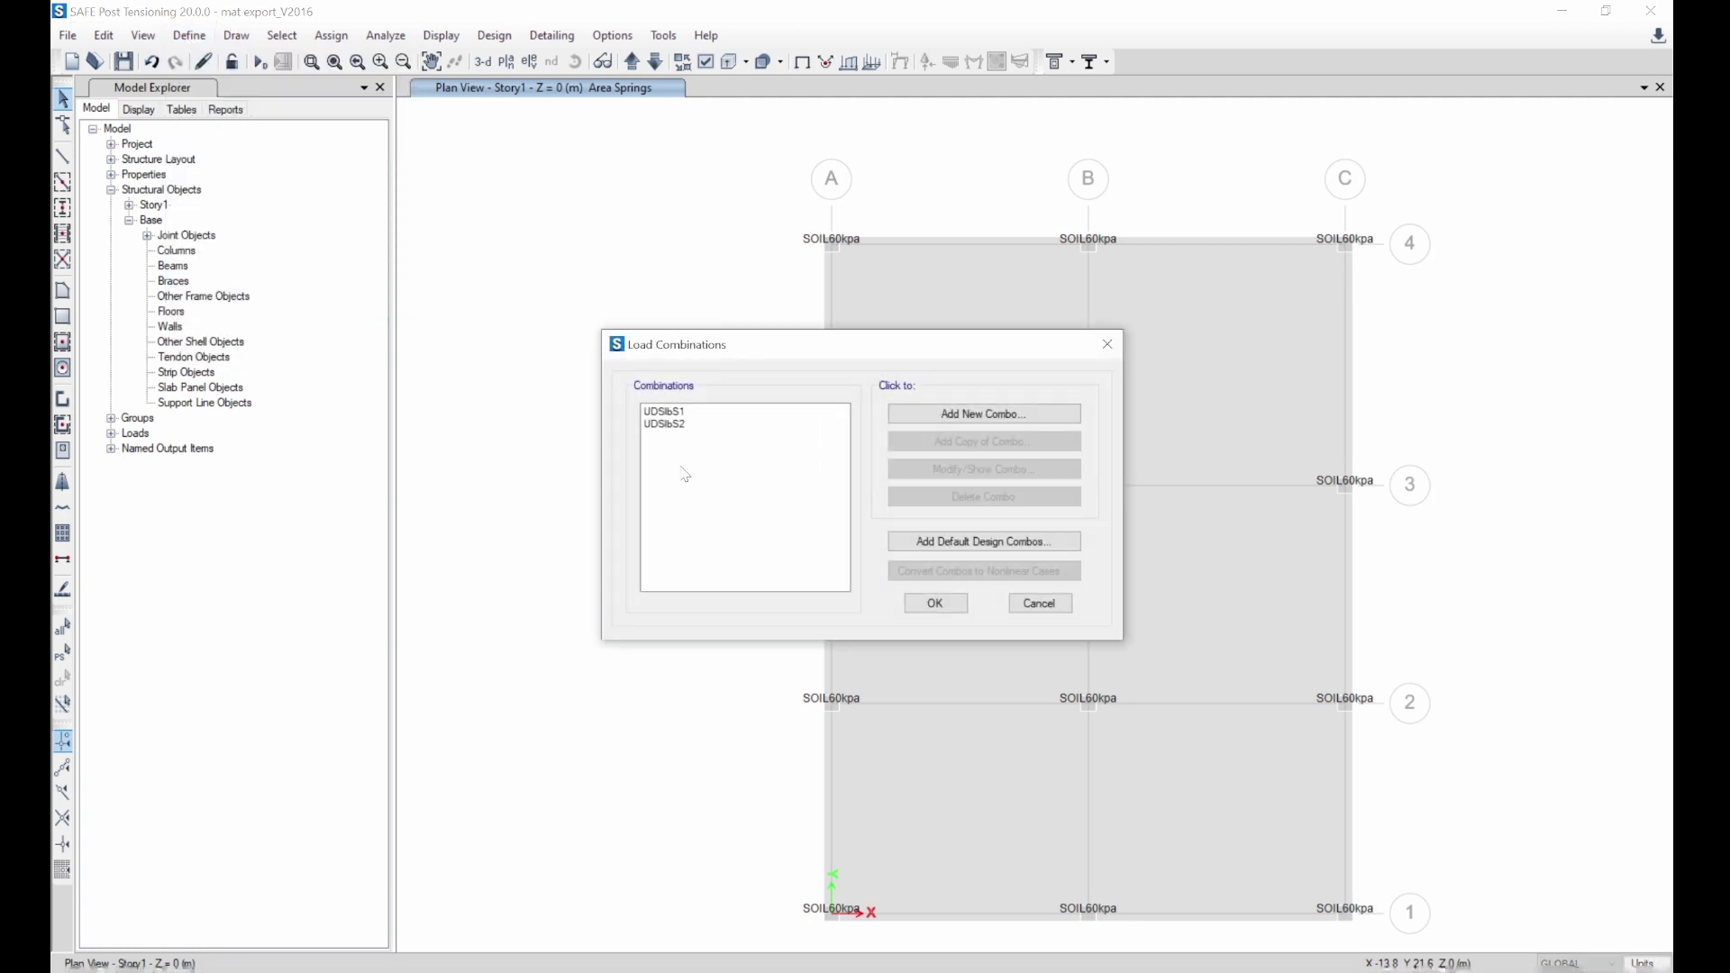
click(937, 604)
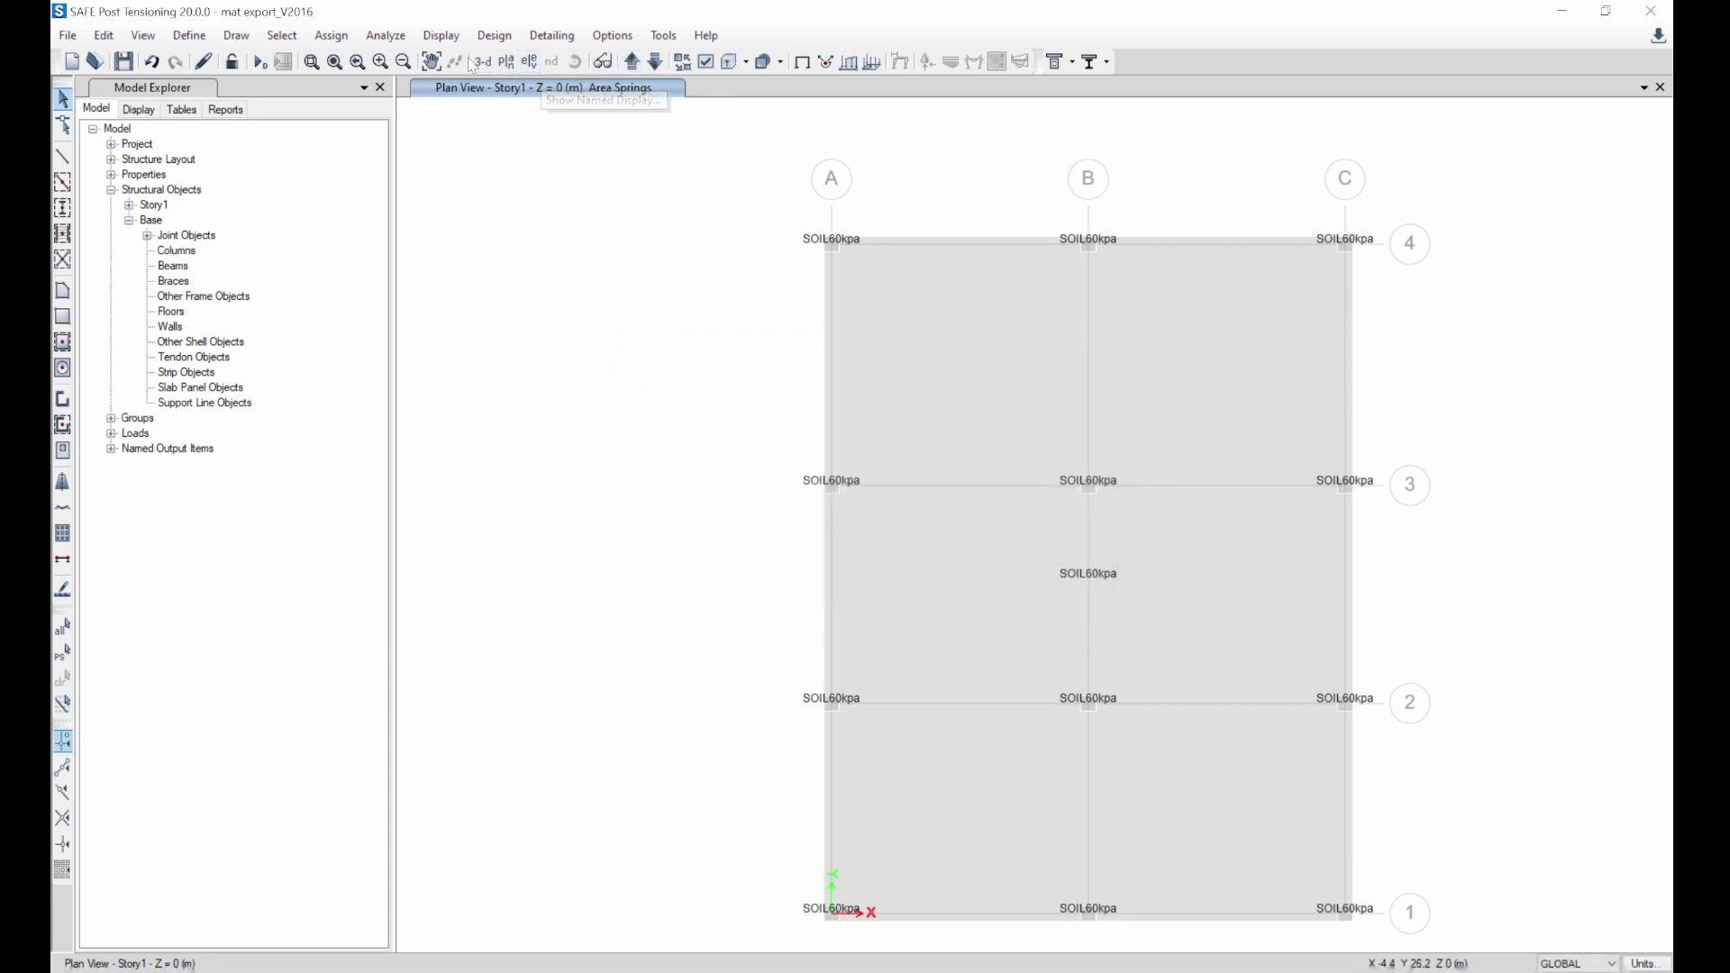
- Save the model as mat.FDB in the safe folder, replacing the existing file, and run the analysis
key(ctrl+shift+s)
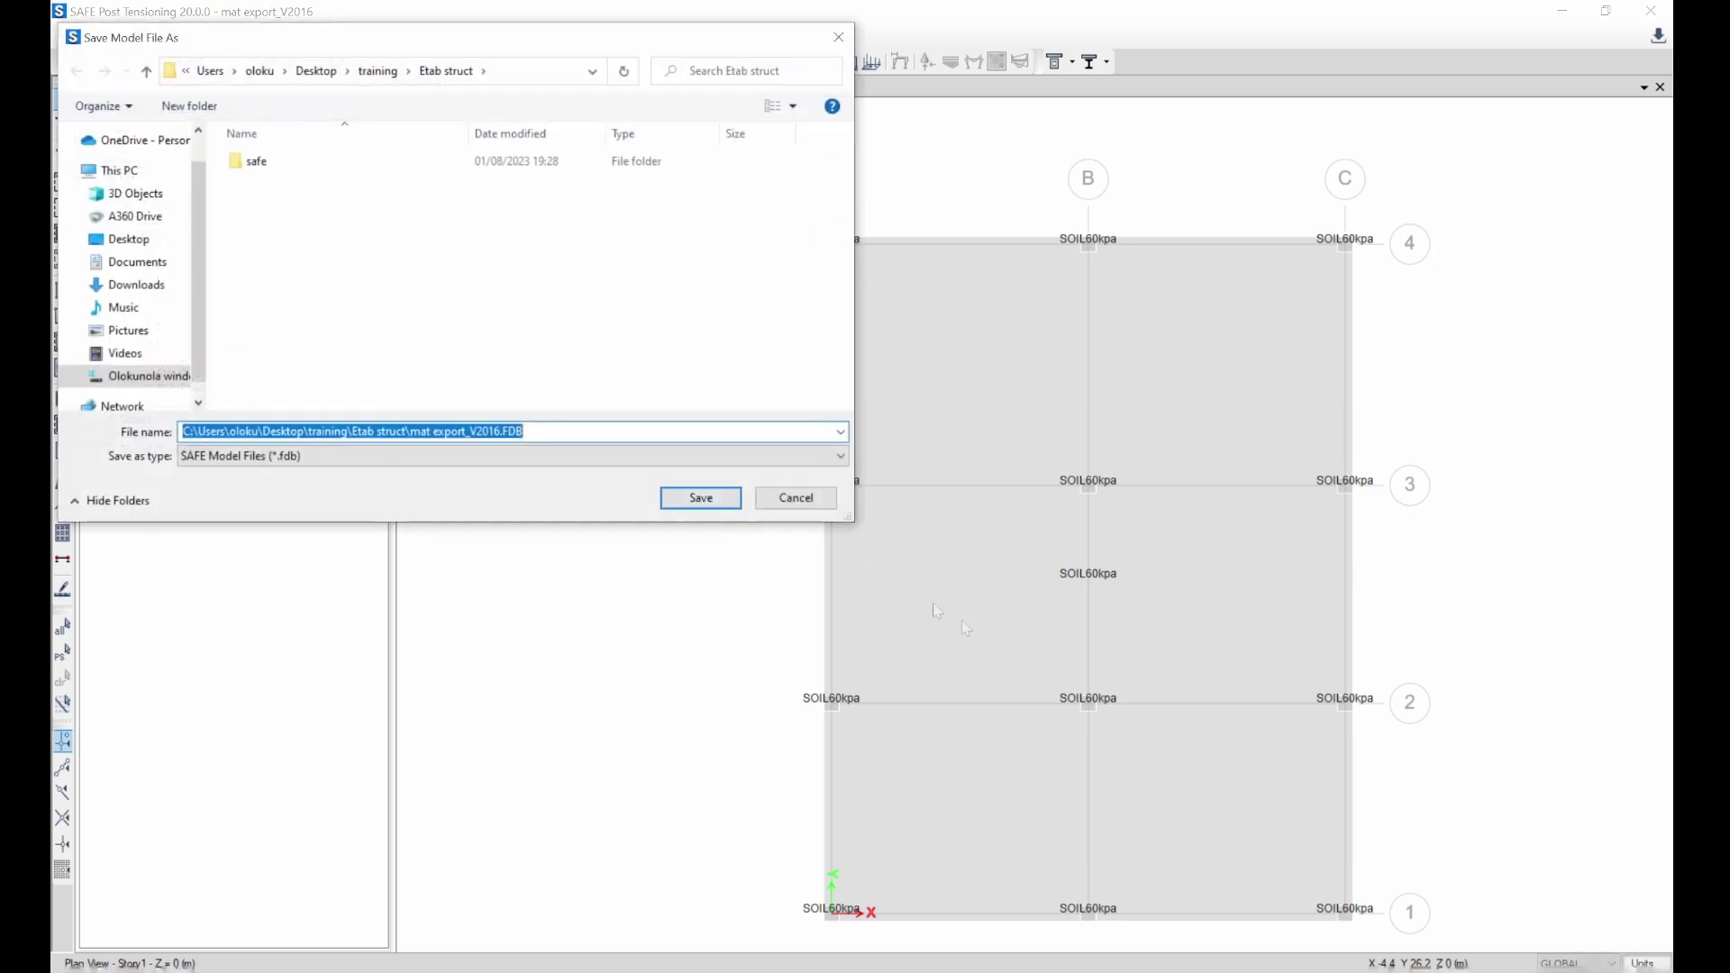
double_click(308, 158)
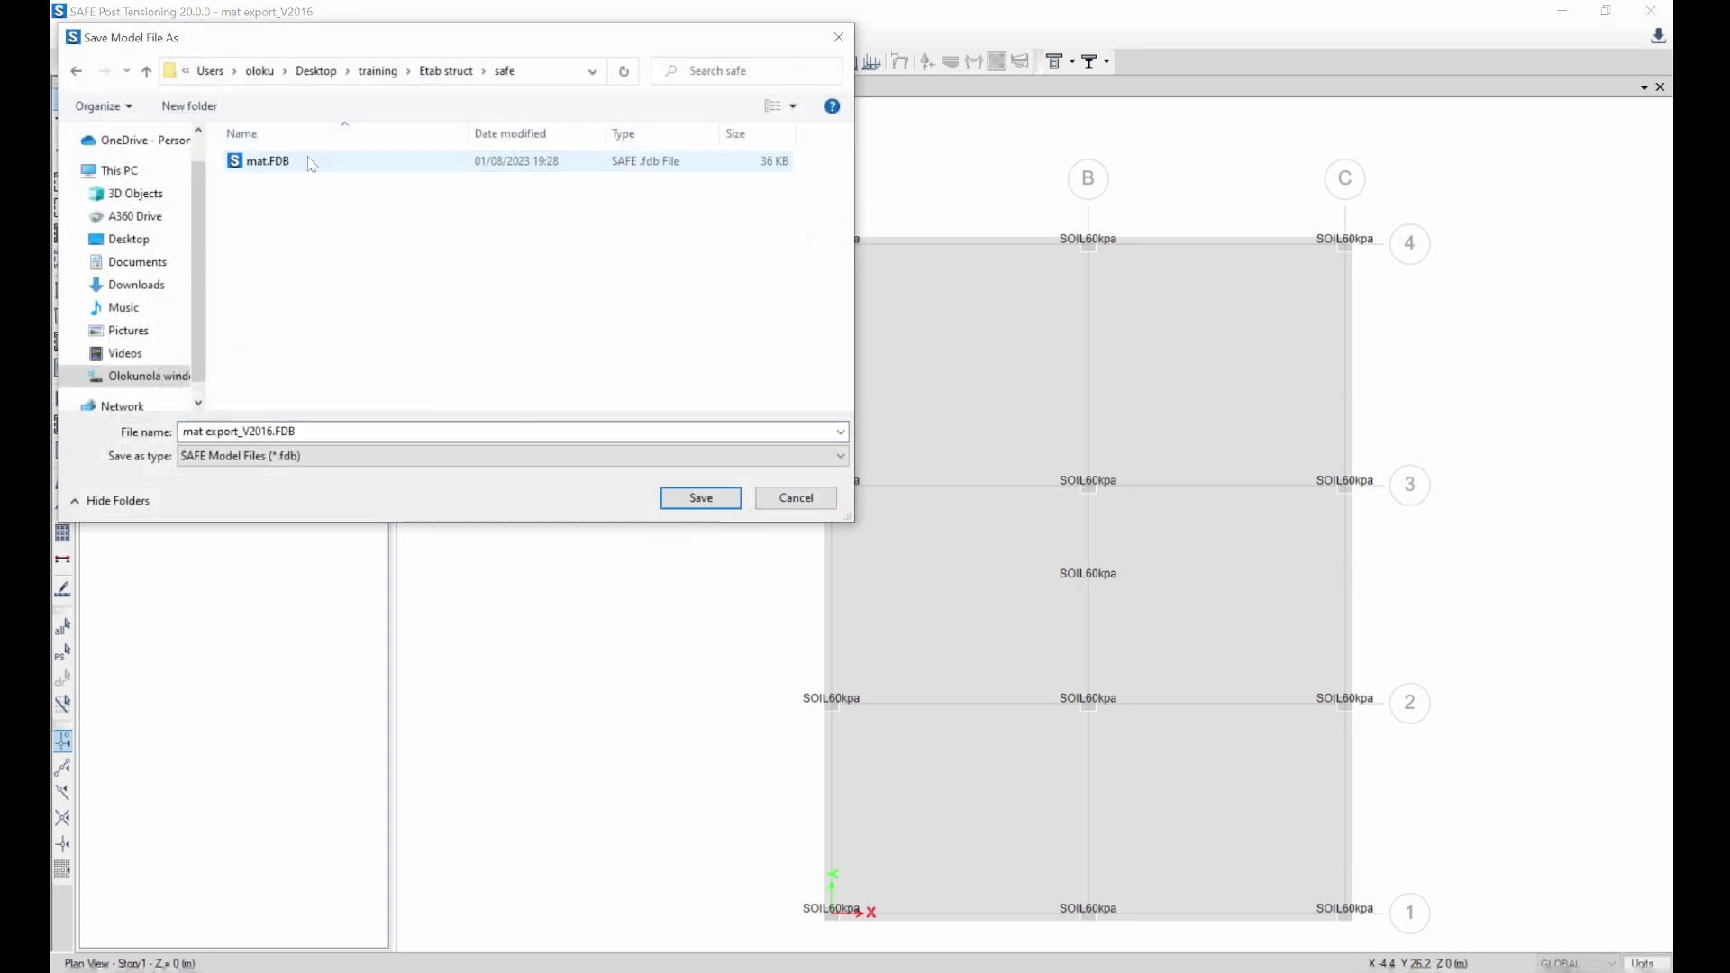
click(306, 160)
click(701, 497)
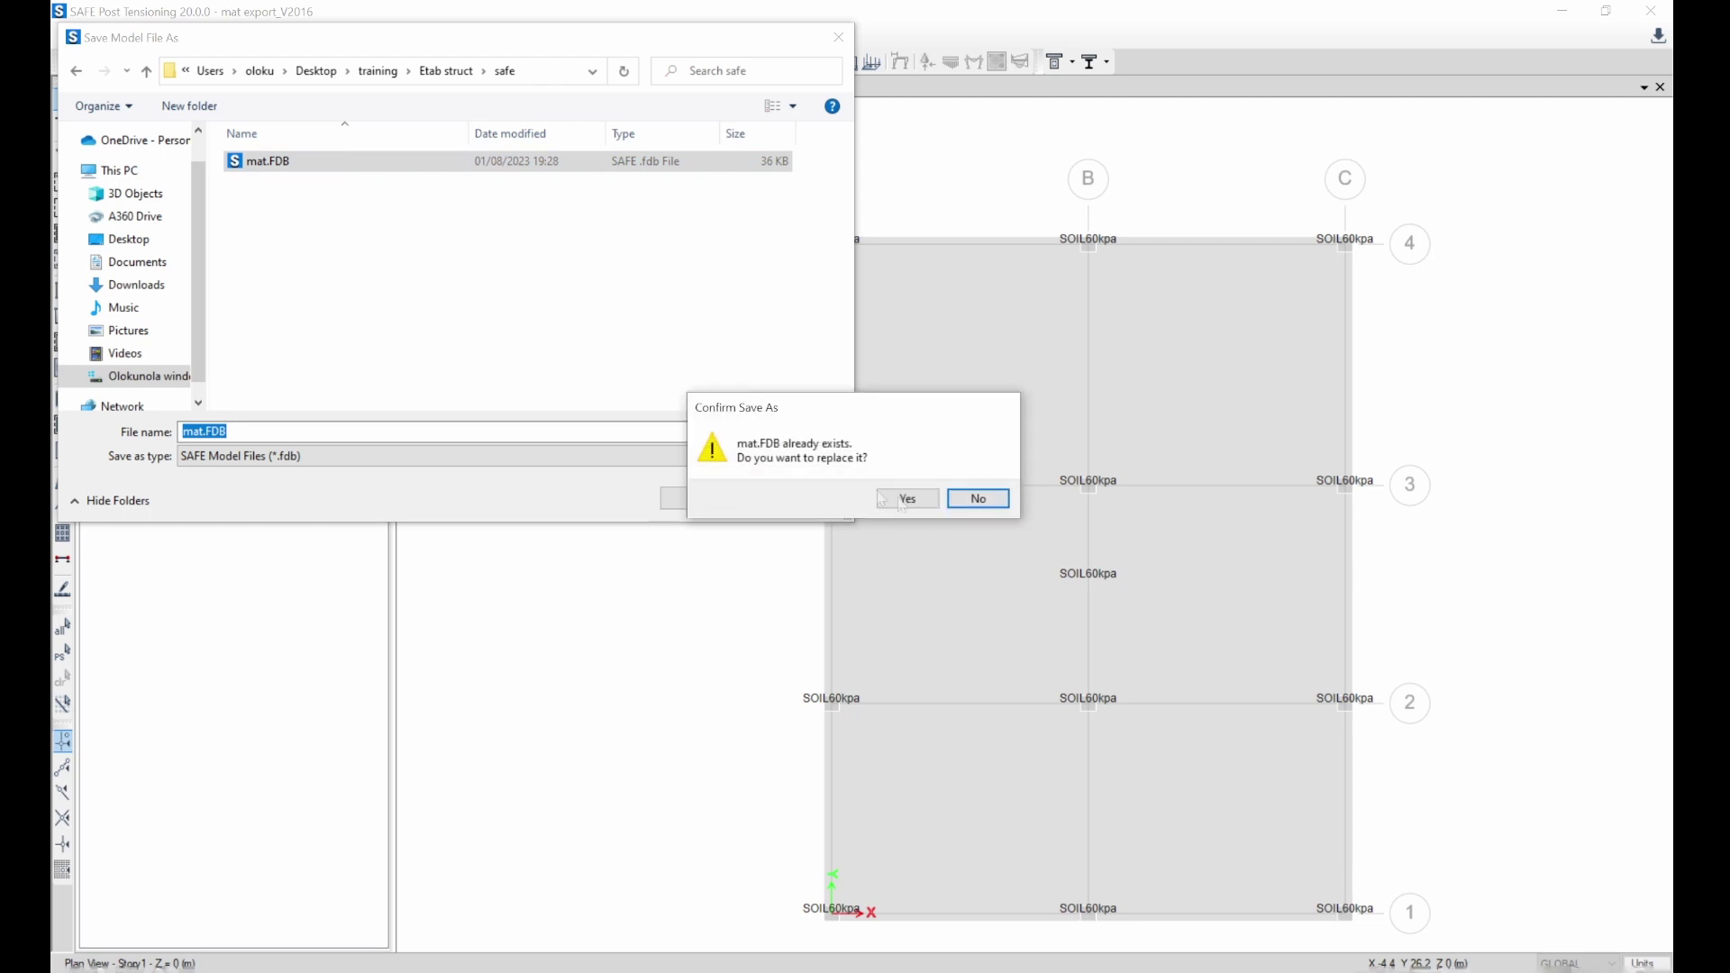
click(914, 501)
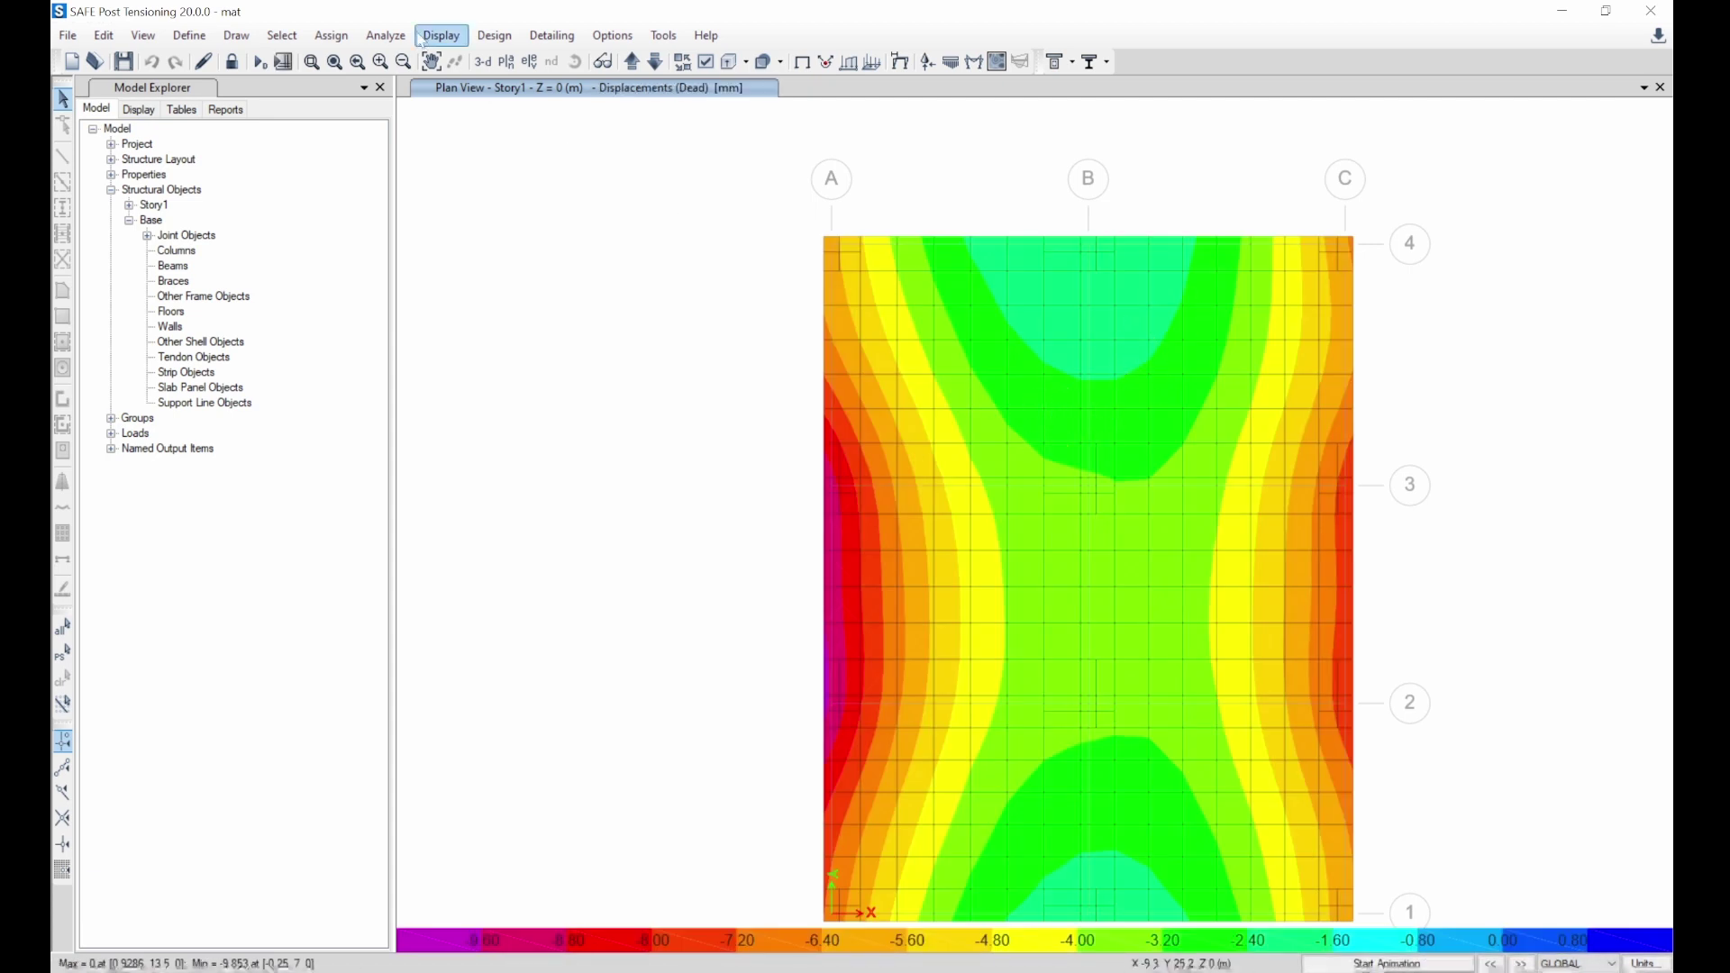
- Display the mat's deformed shape contours for the UDSlbS1 combination and examine the displacements along both side edges
click(440, 36)
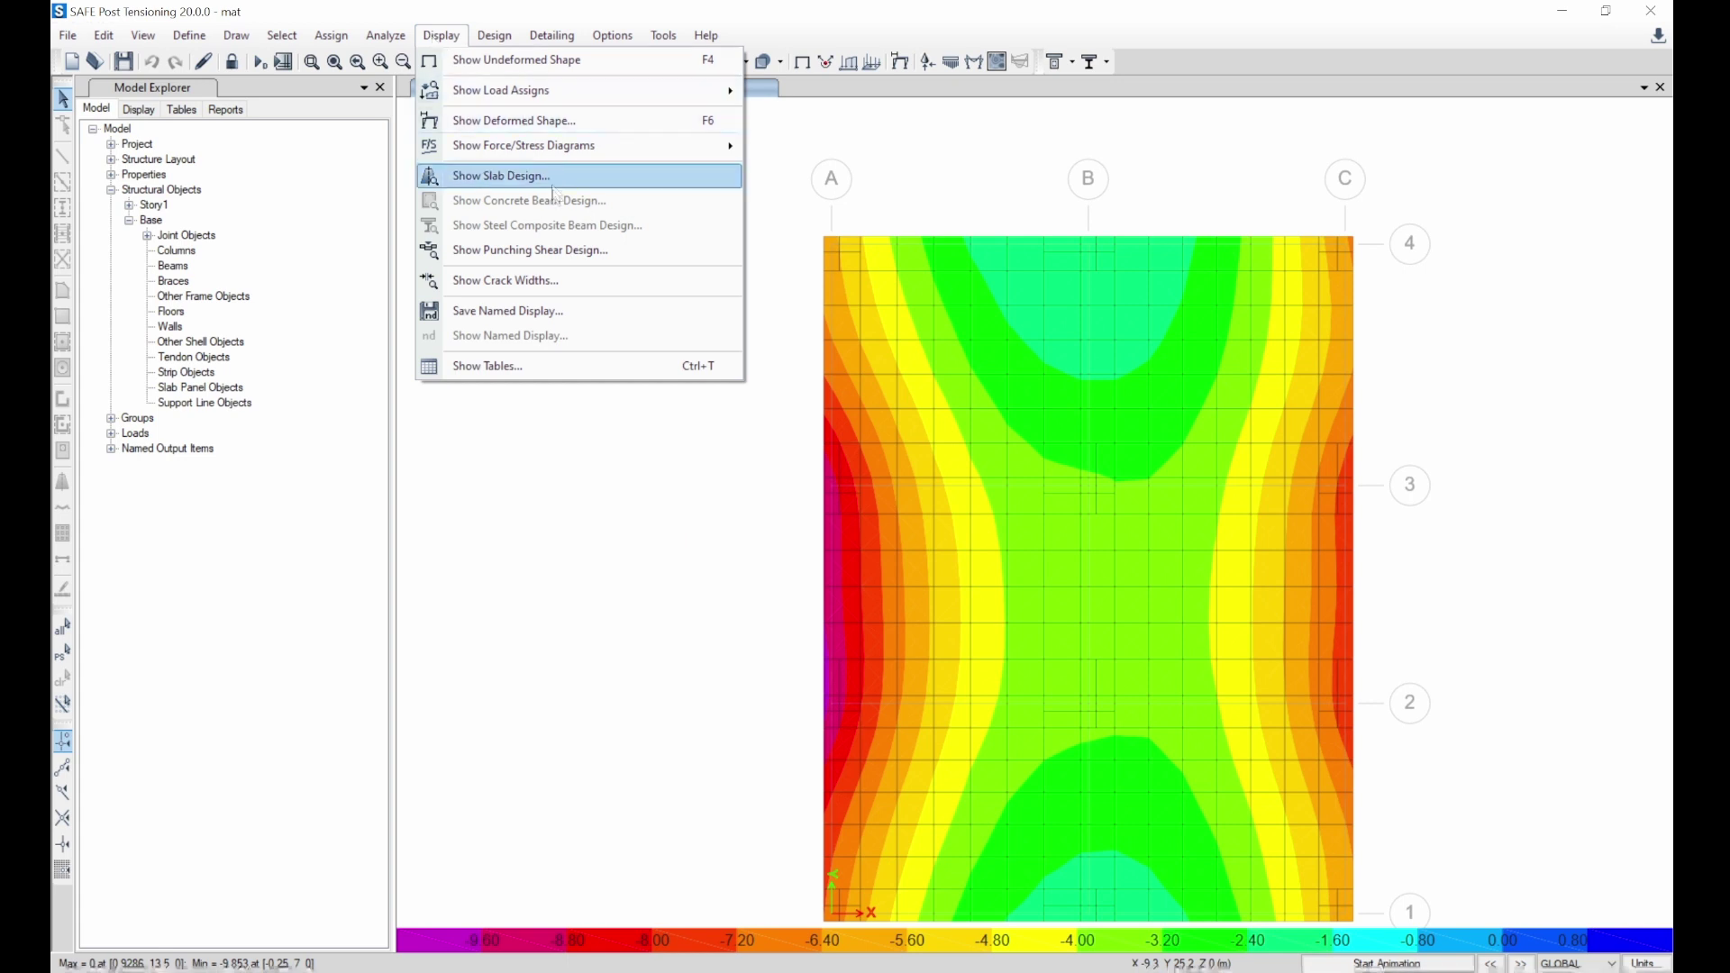
mouse_move(543, 150)
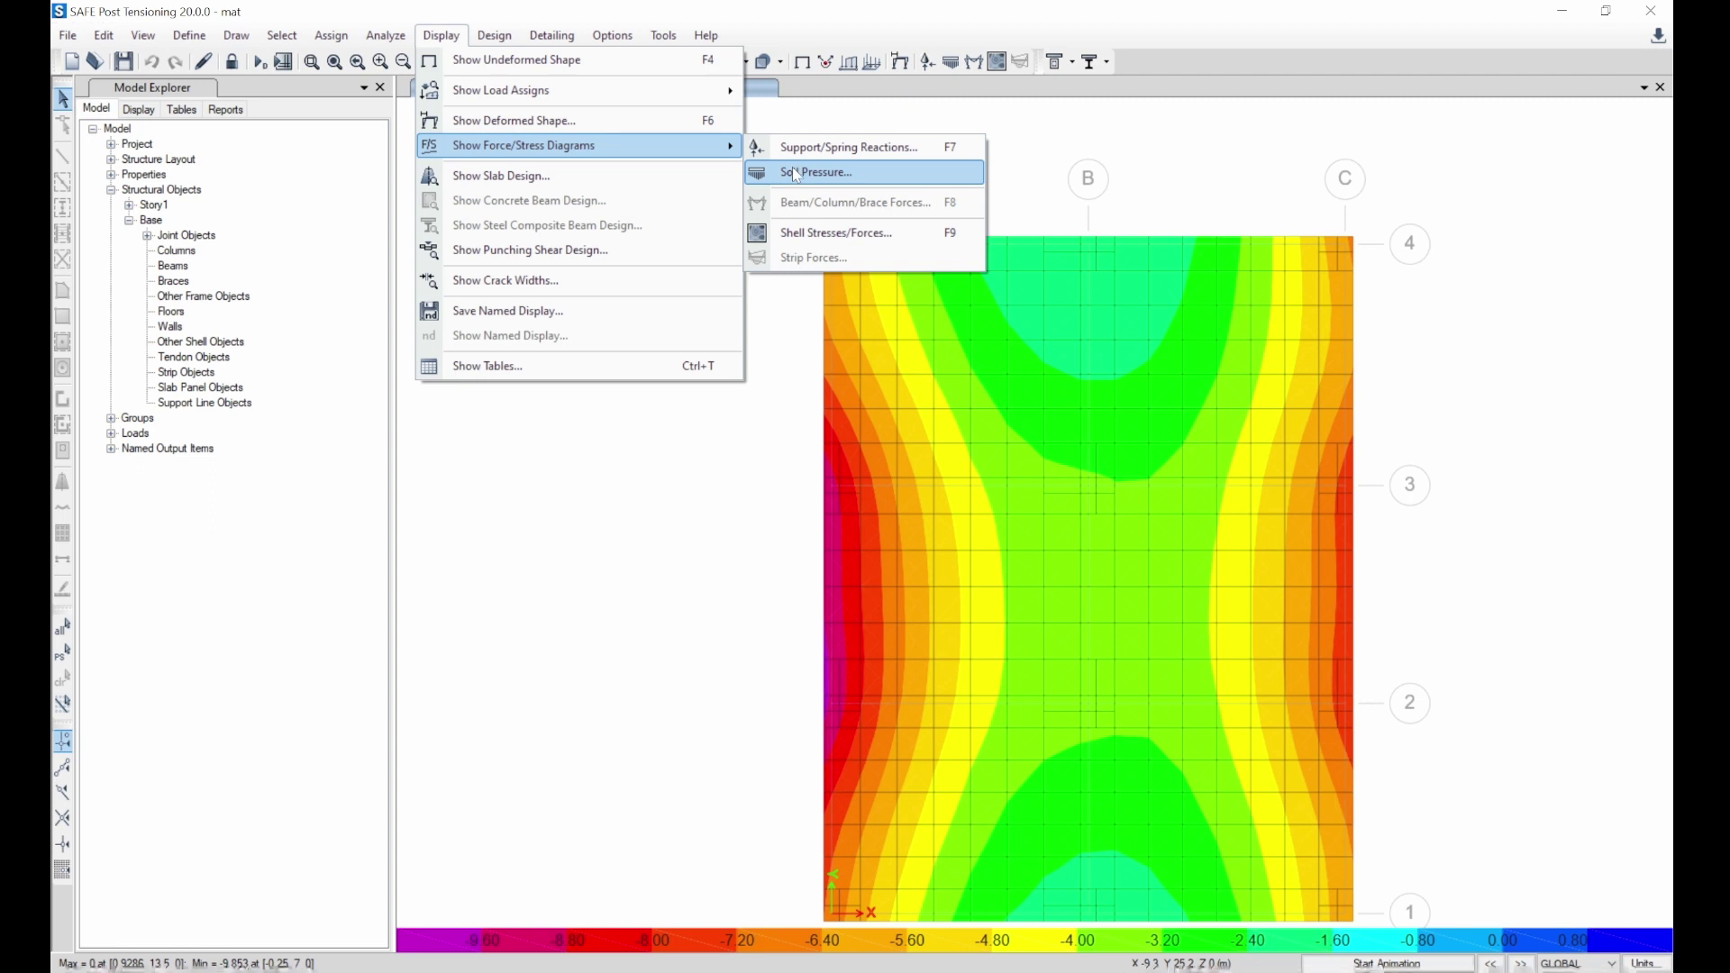
click(663, 124)
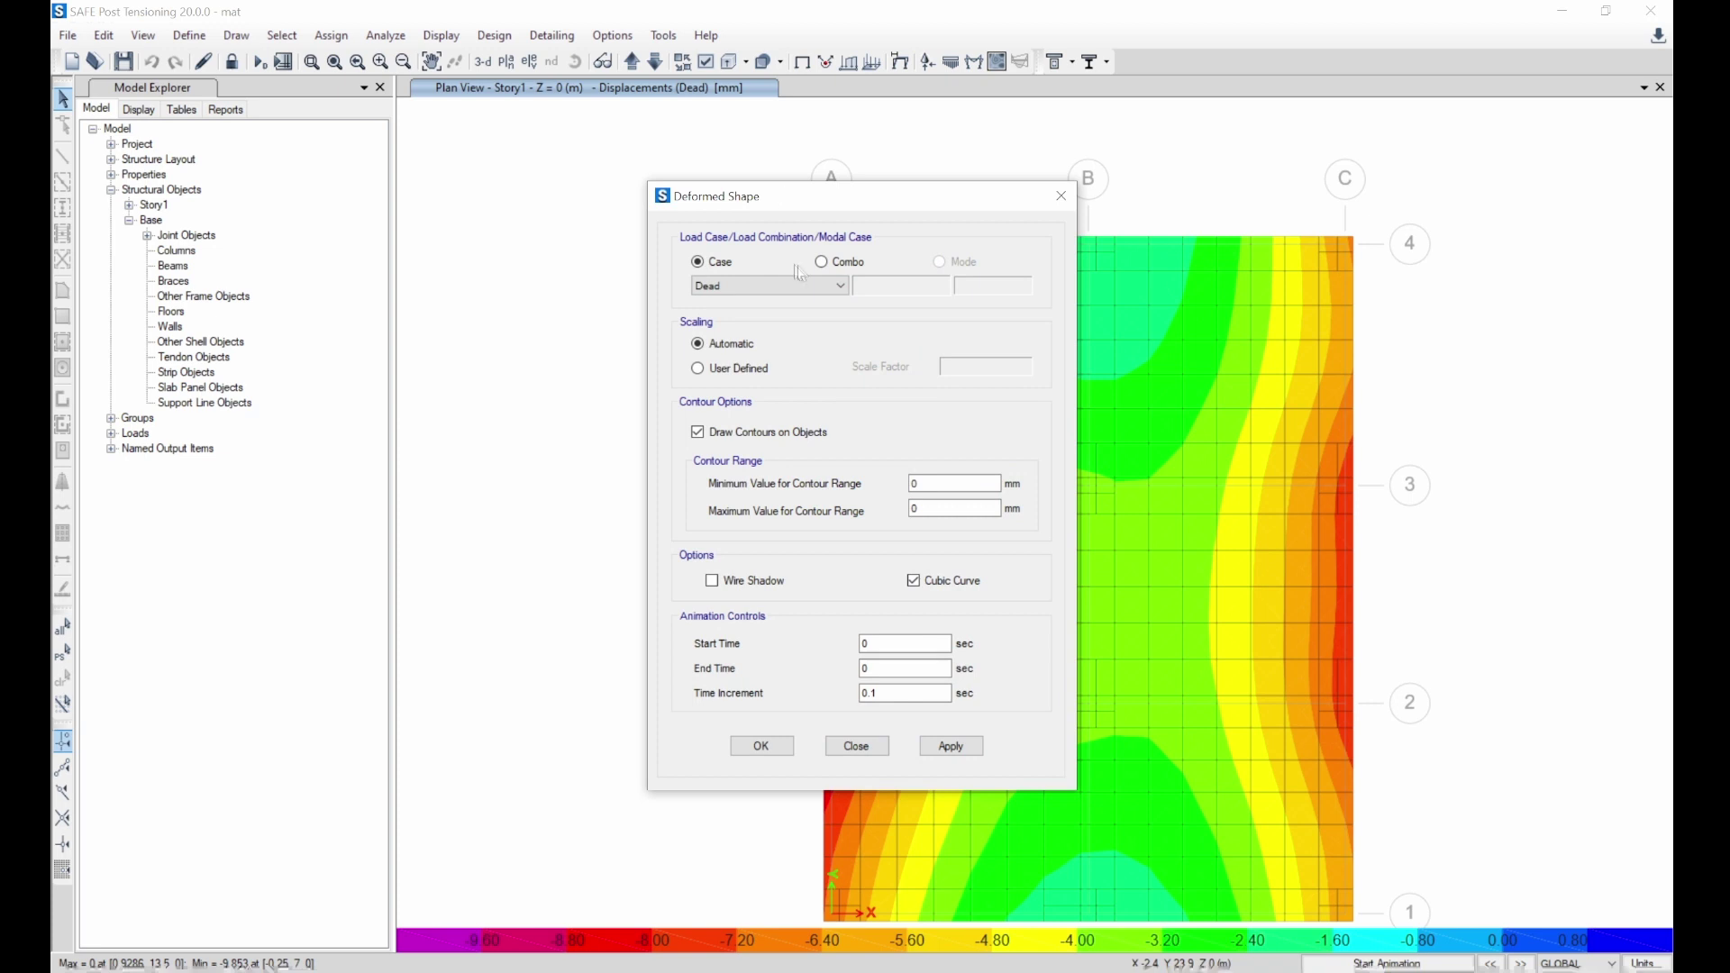
click(825, 281)
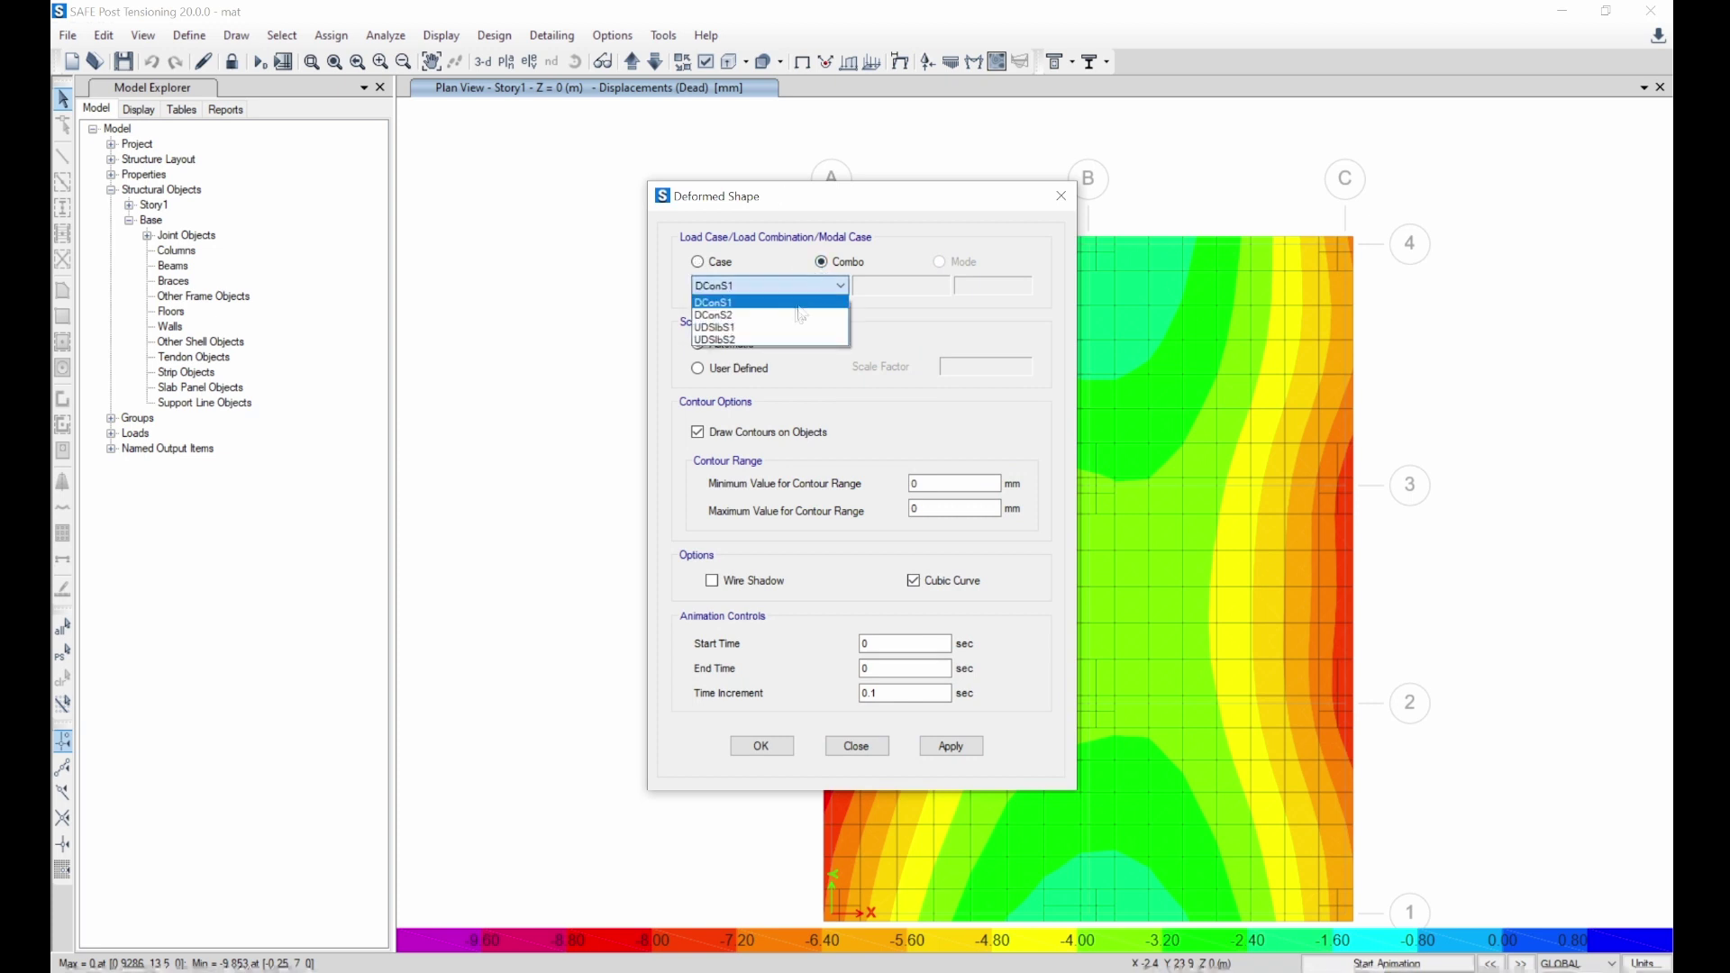
click(758, 328)
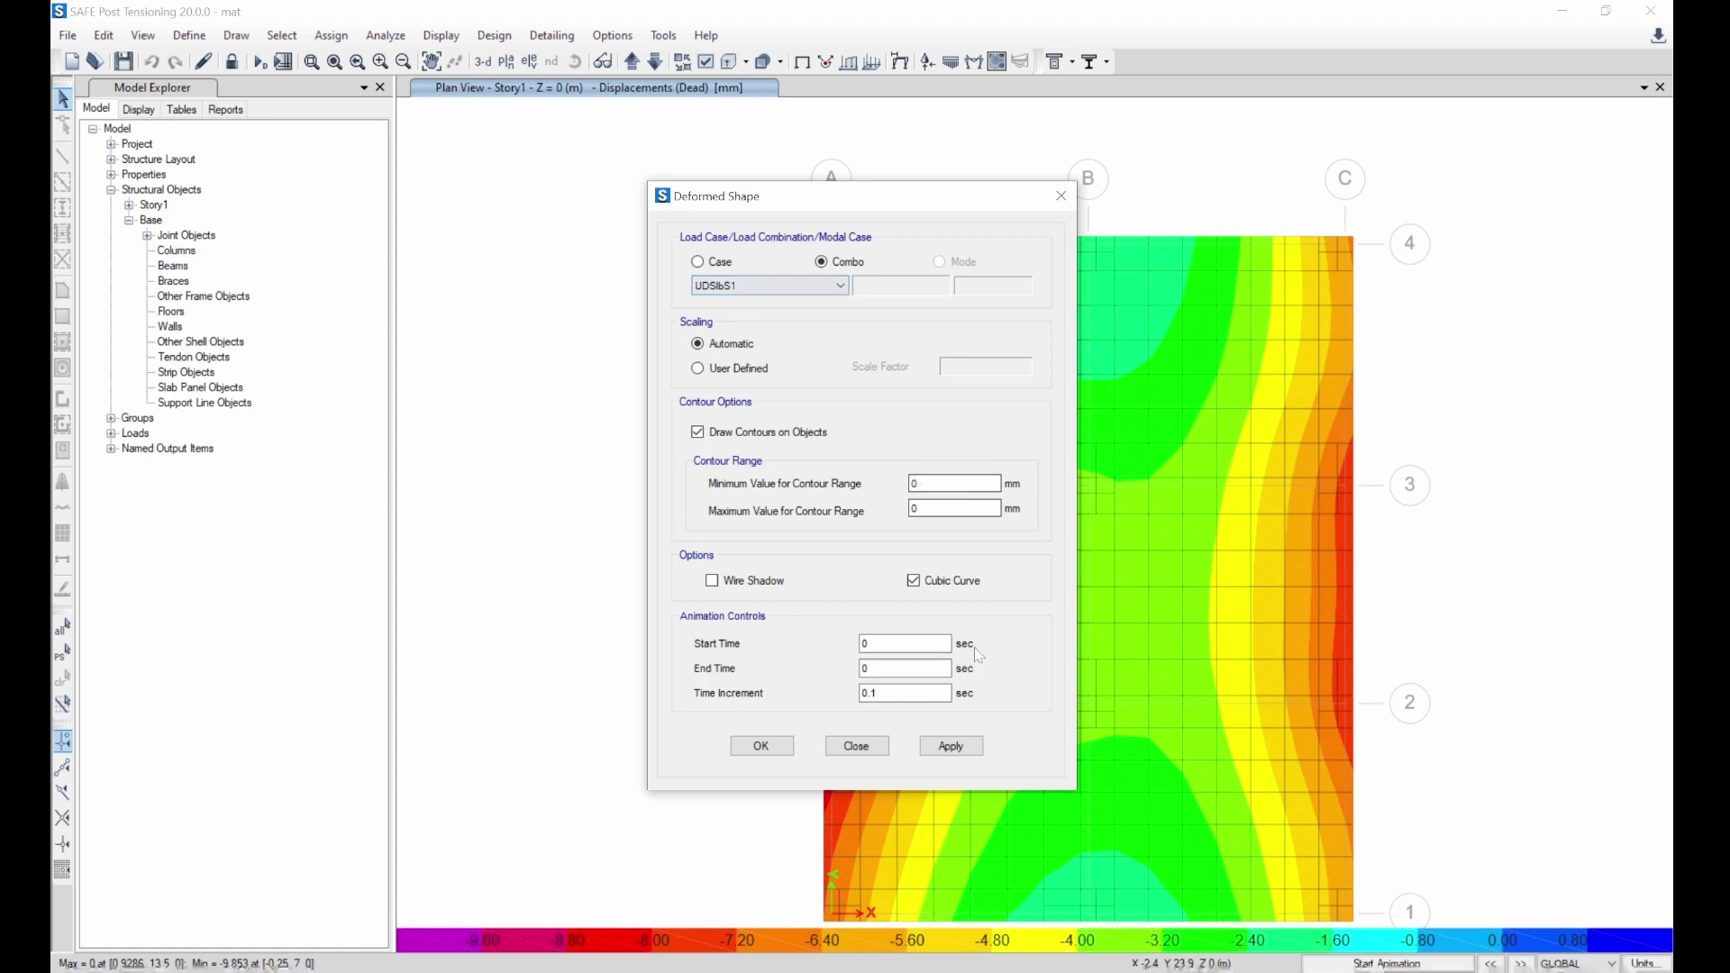
click(971, 751)
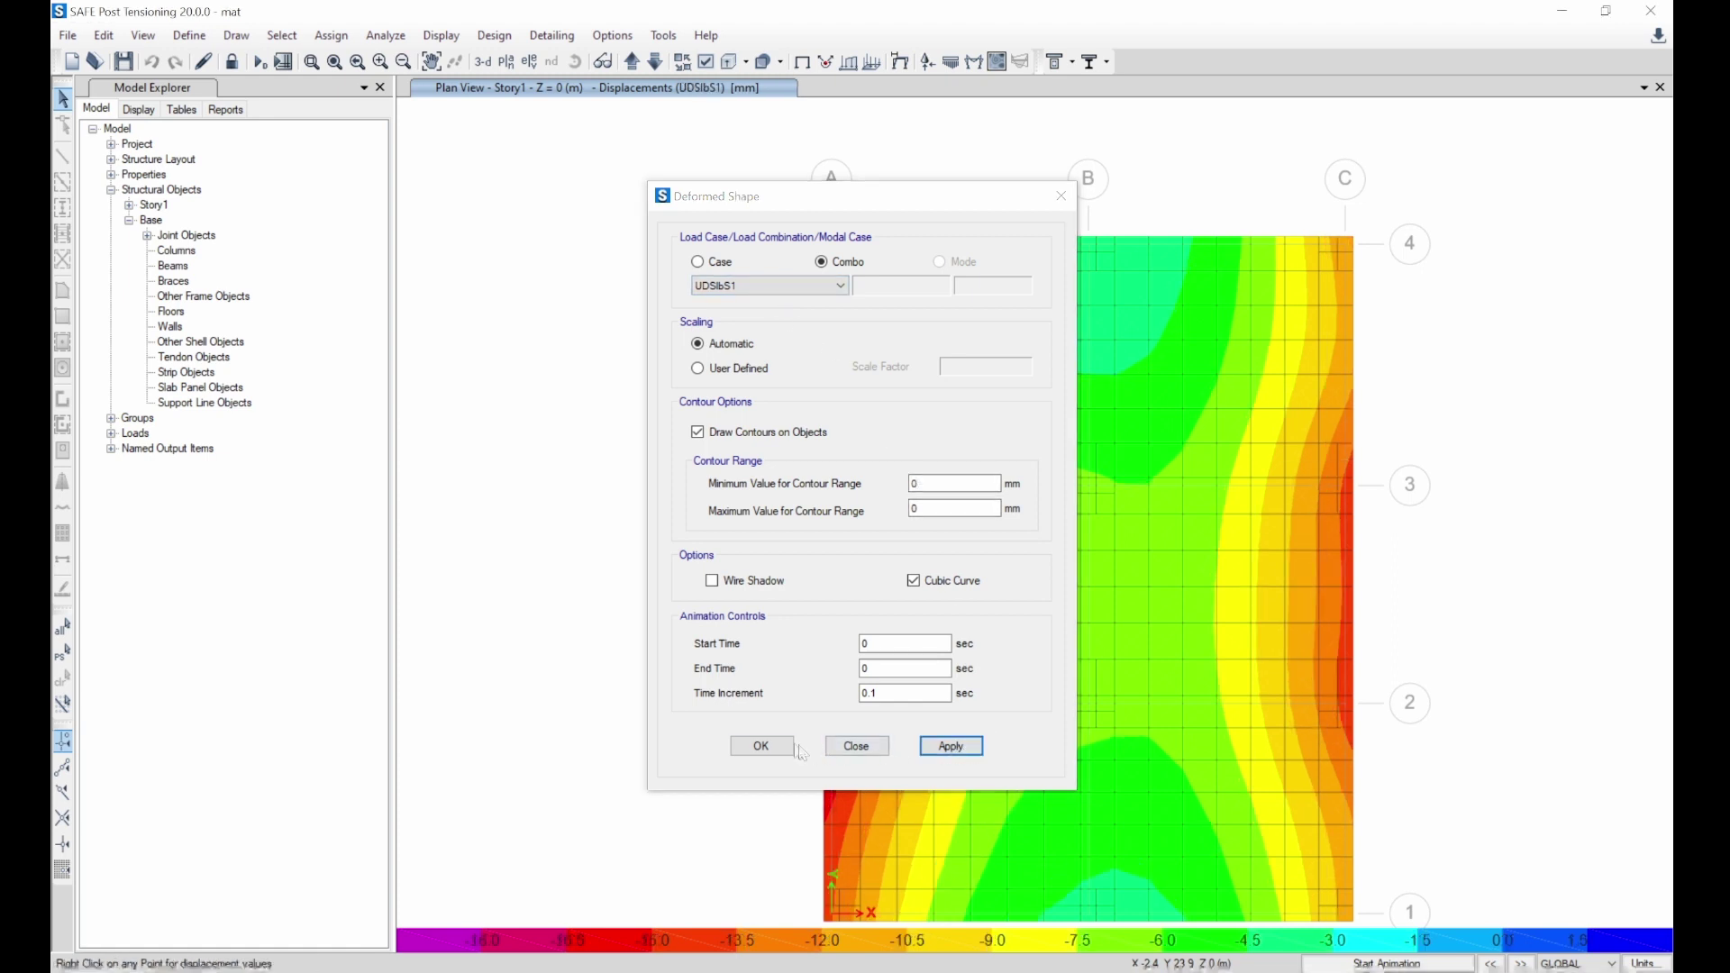
click(762, 747)
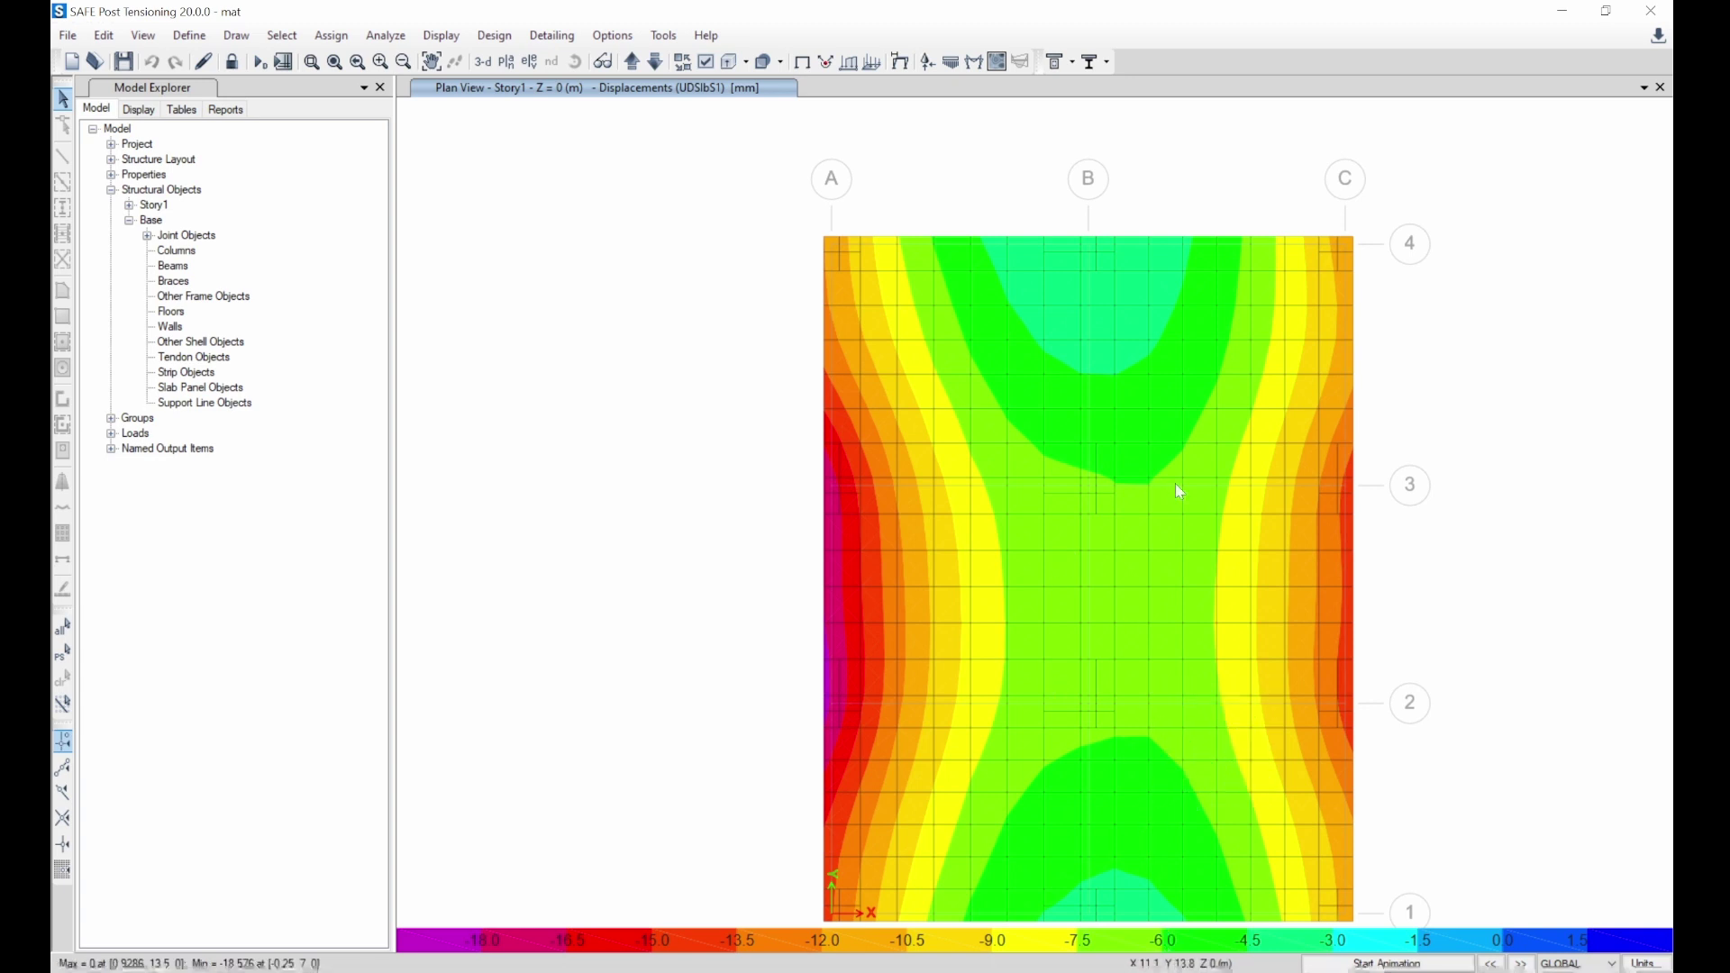
mouse_move(1358, 629)
mouse_move(824, 694)
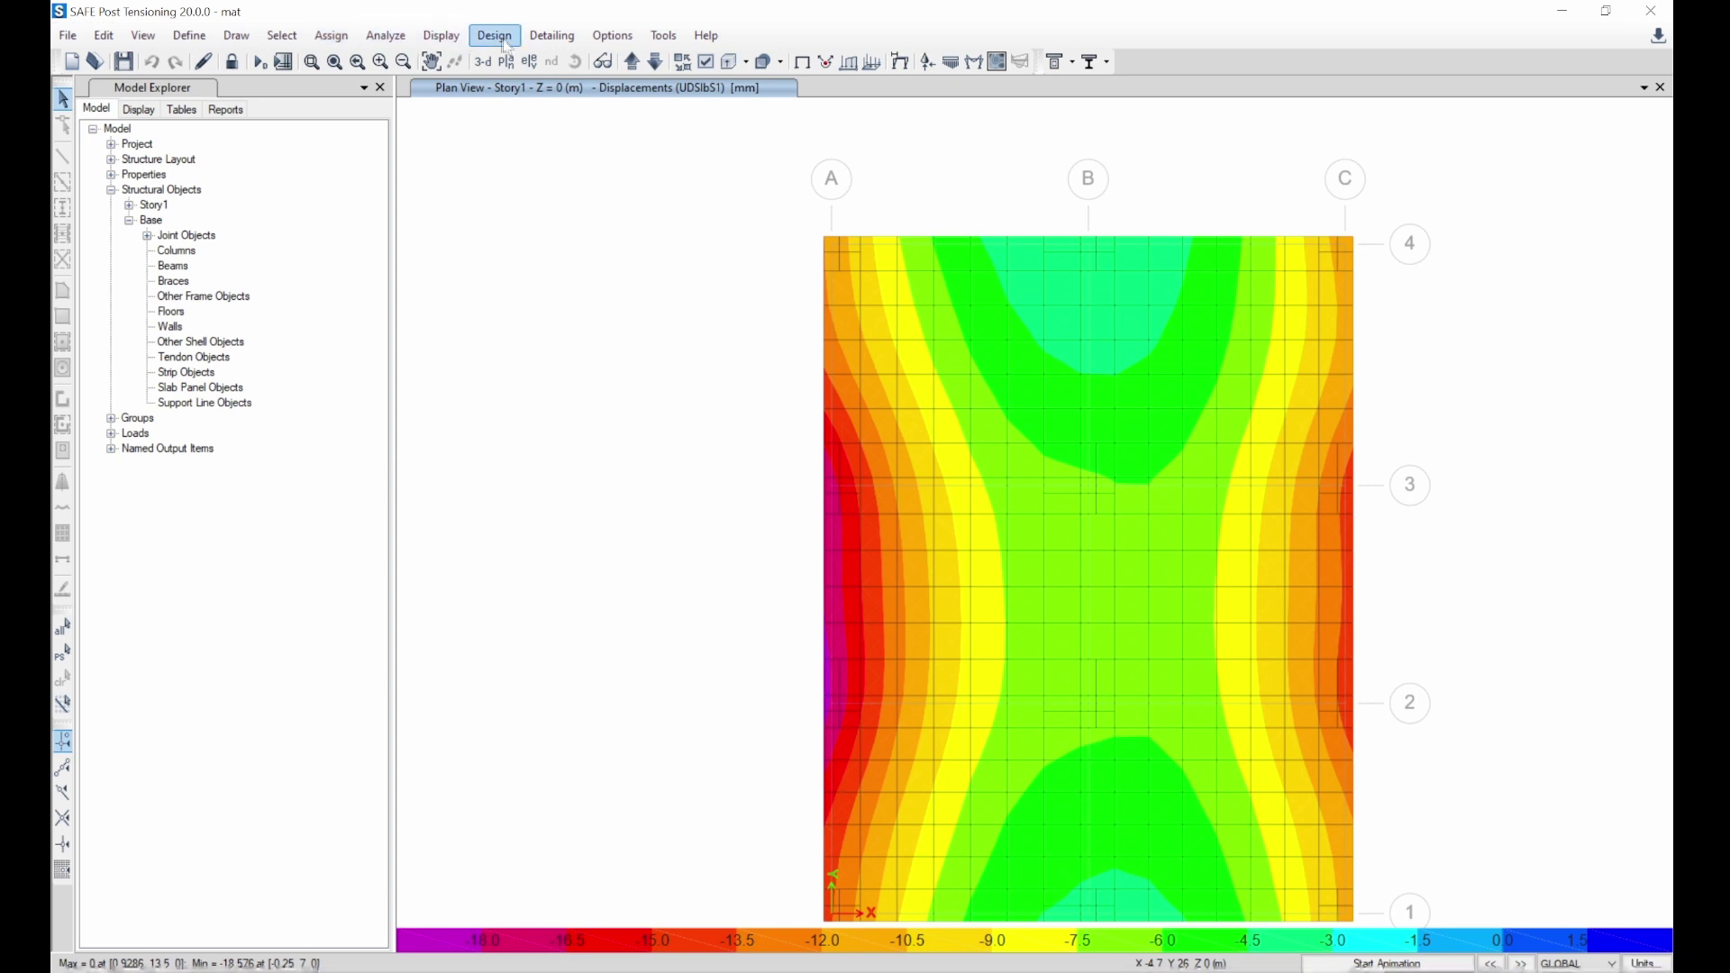
- Display the soil pressure contours for the UDSlbS1 combination and examine the peak zone along grid A
click(448, 45)
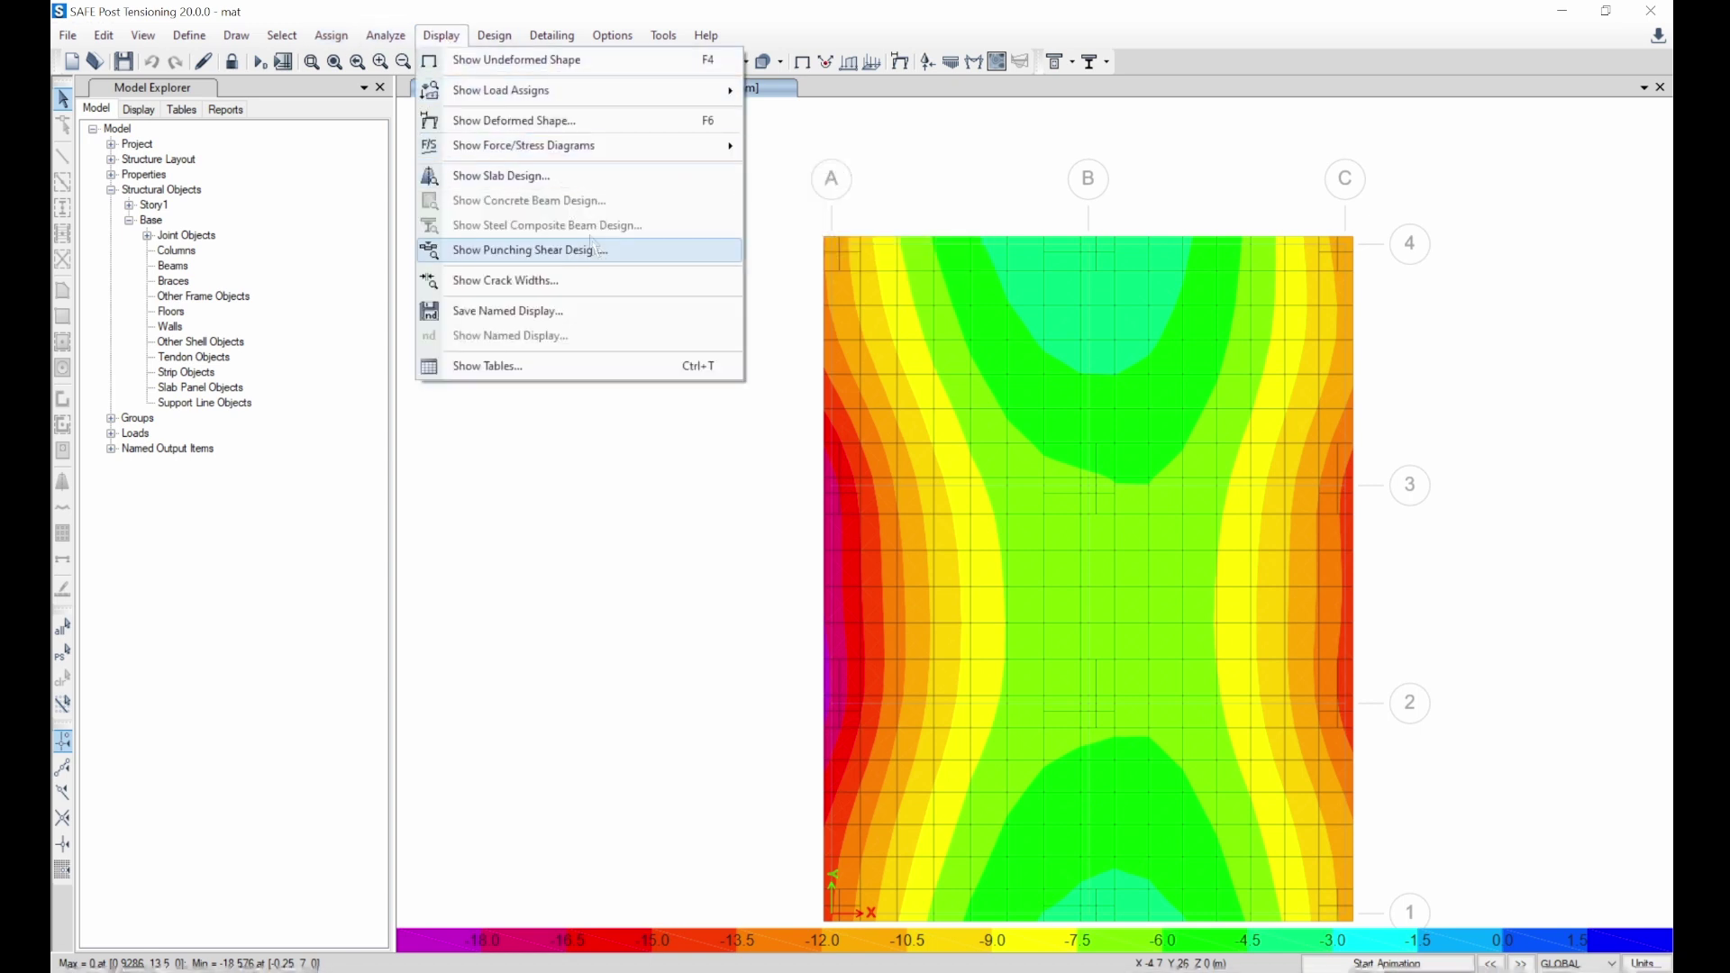
mouse_move(616, 158)
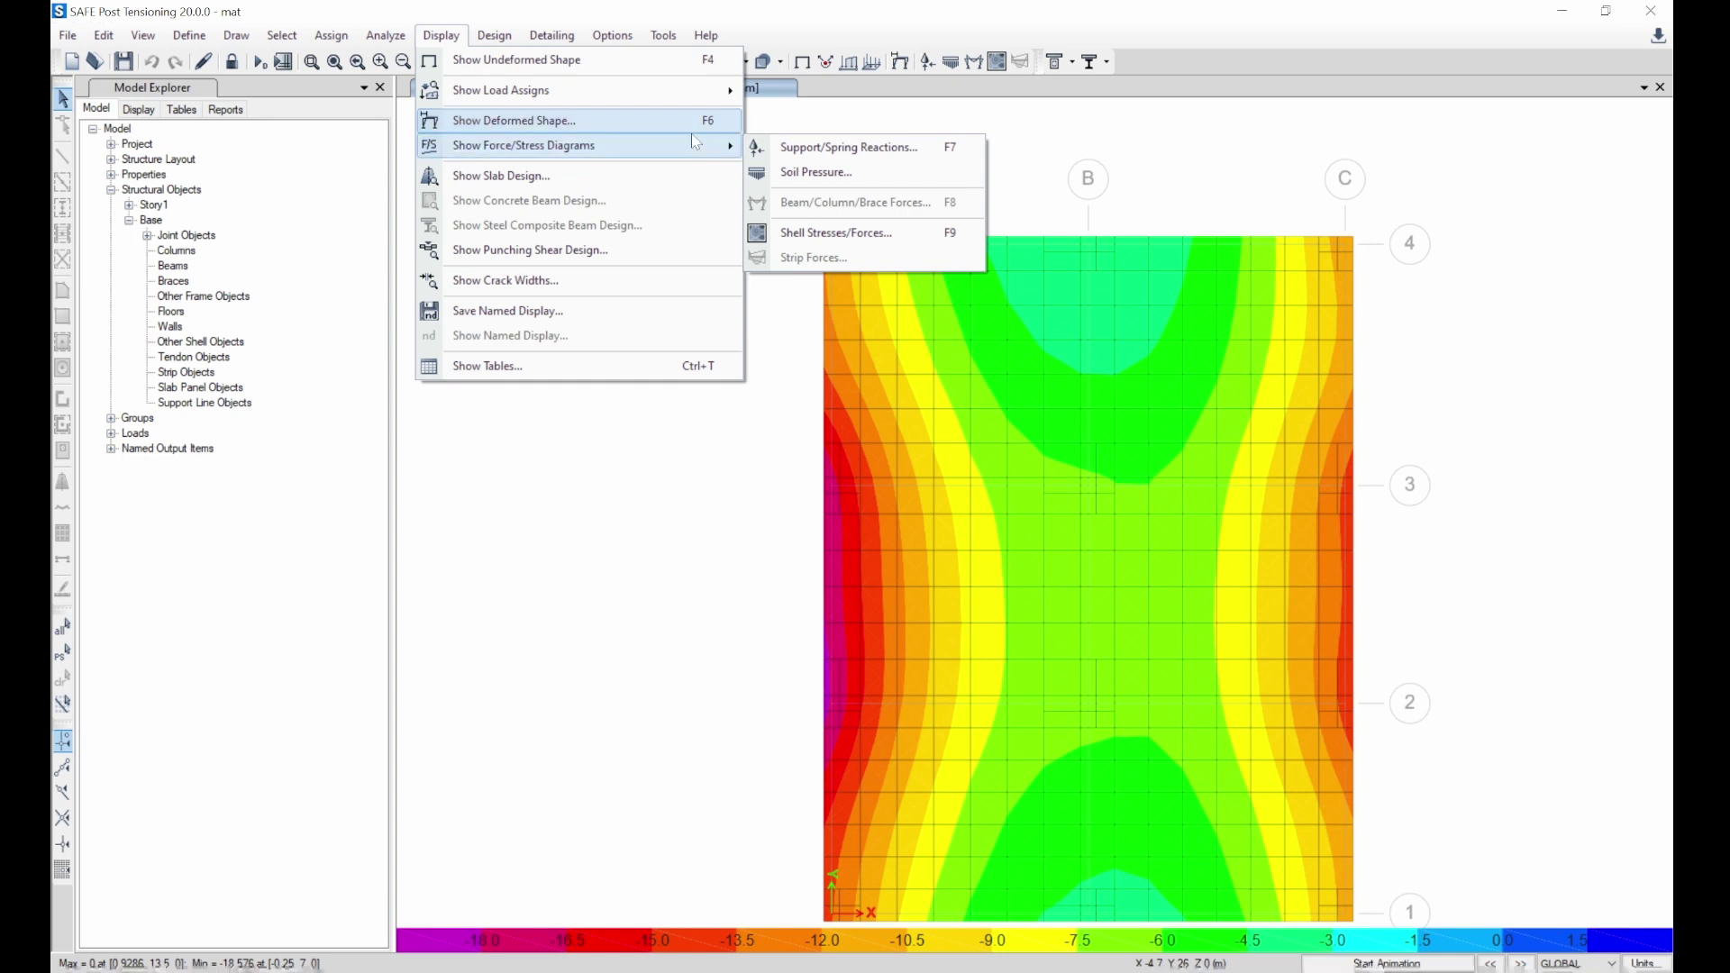
click(814, 174)
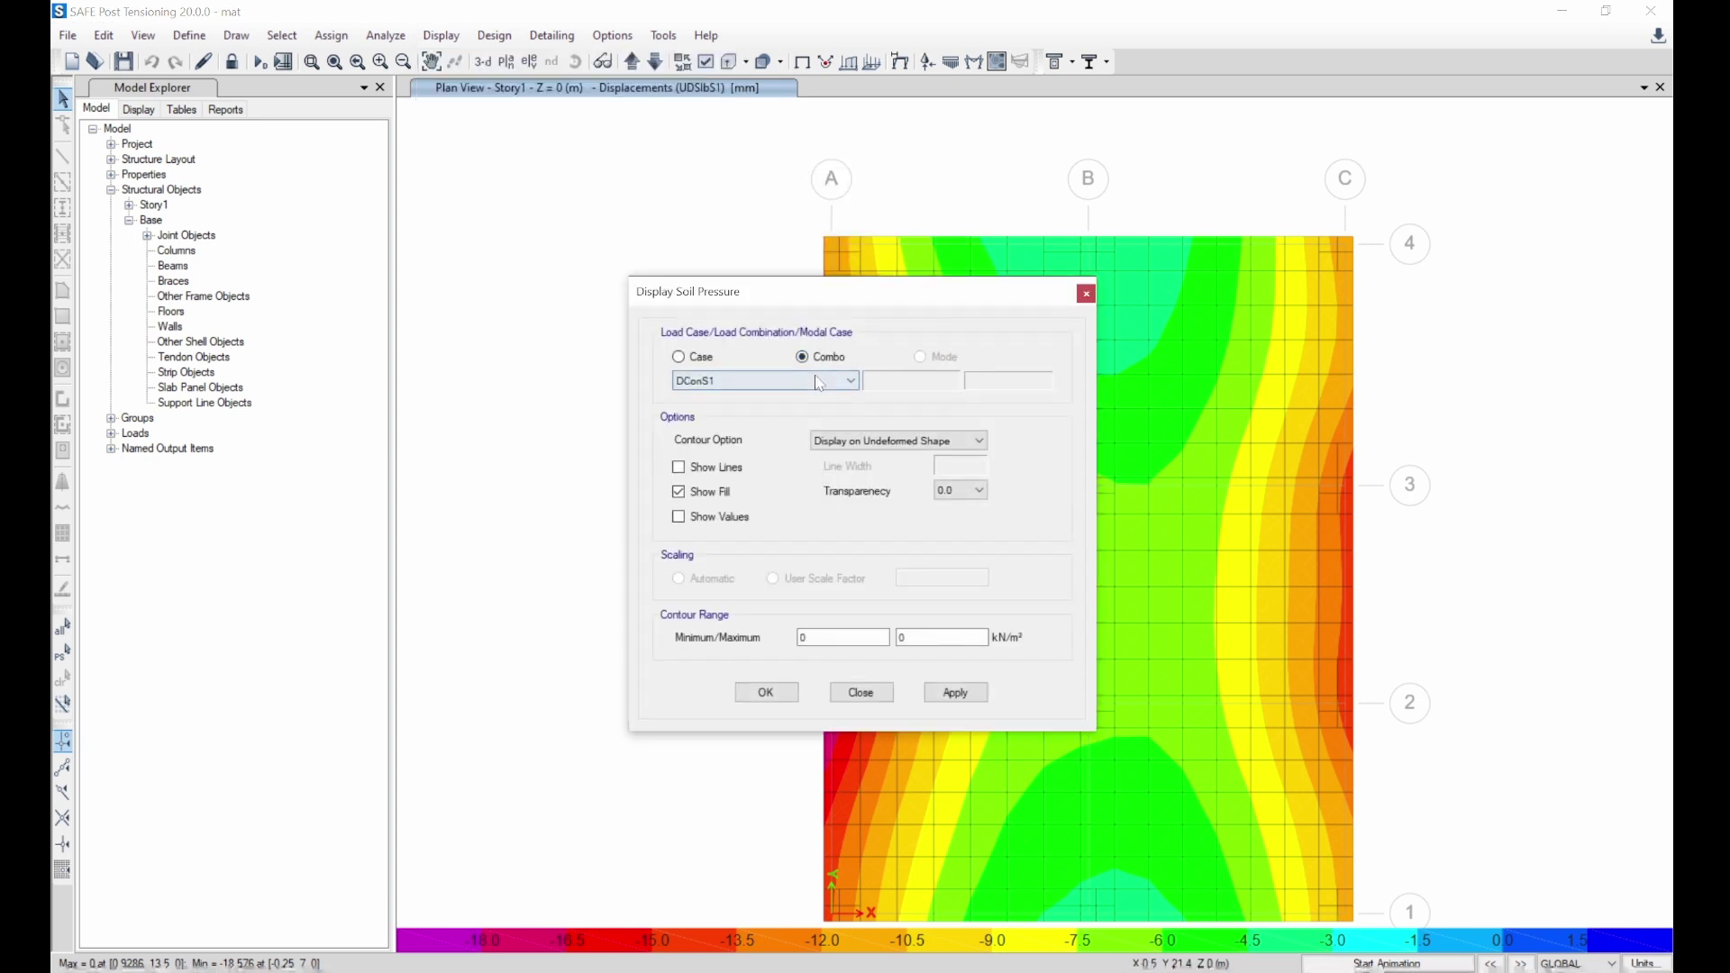
click(819, 383)
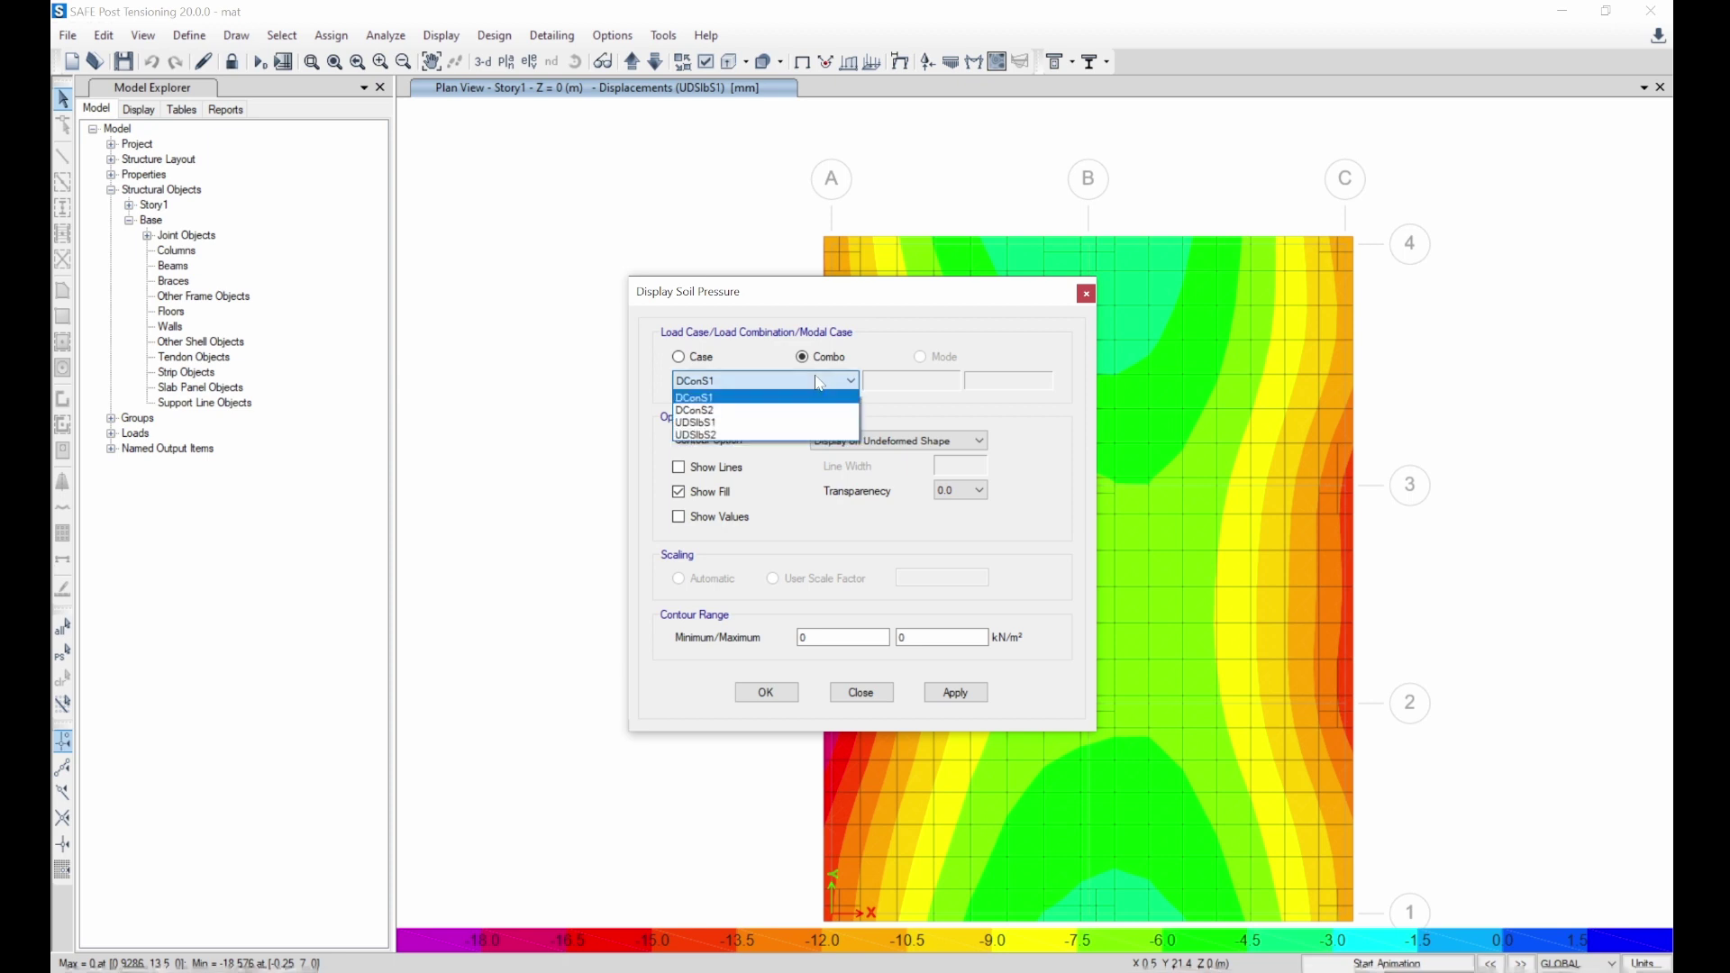
click(811, 424)
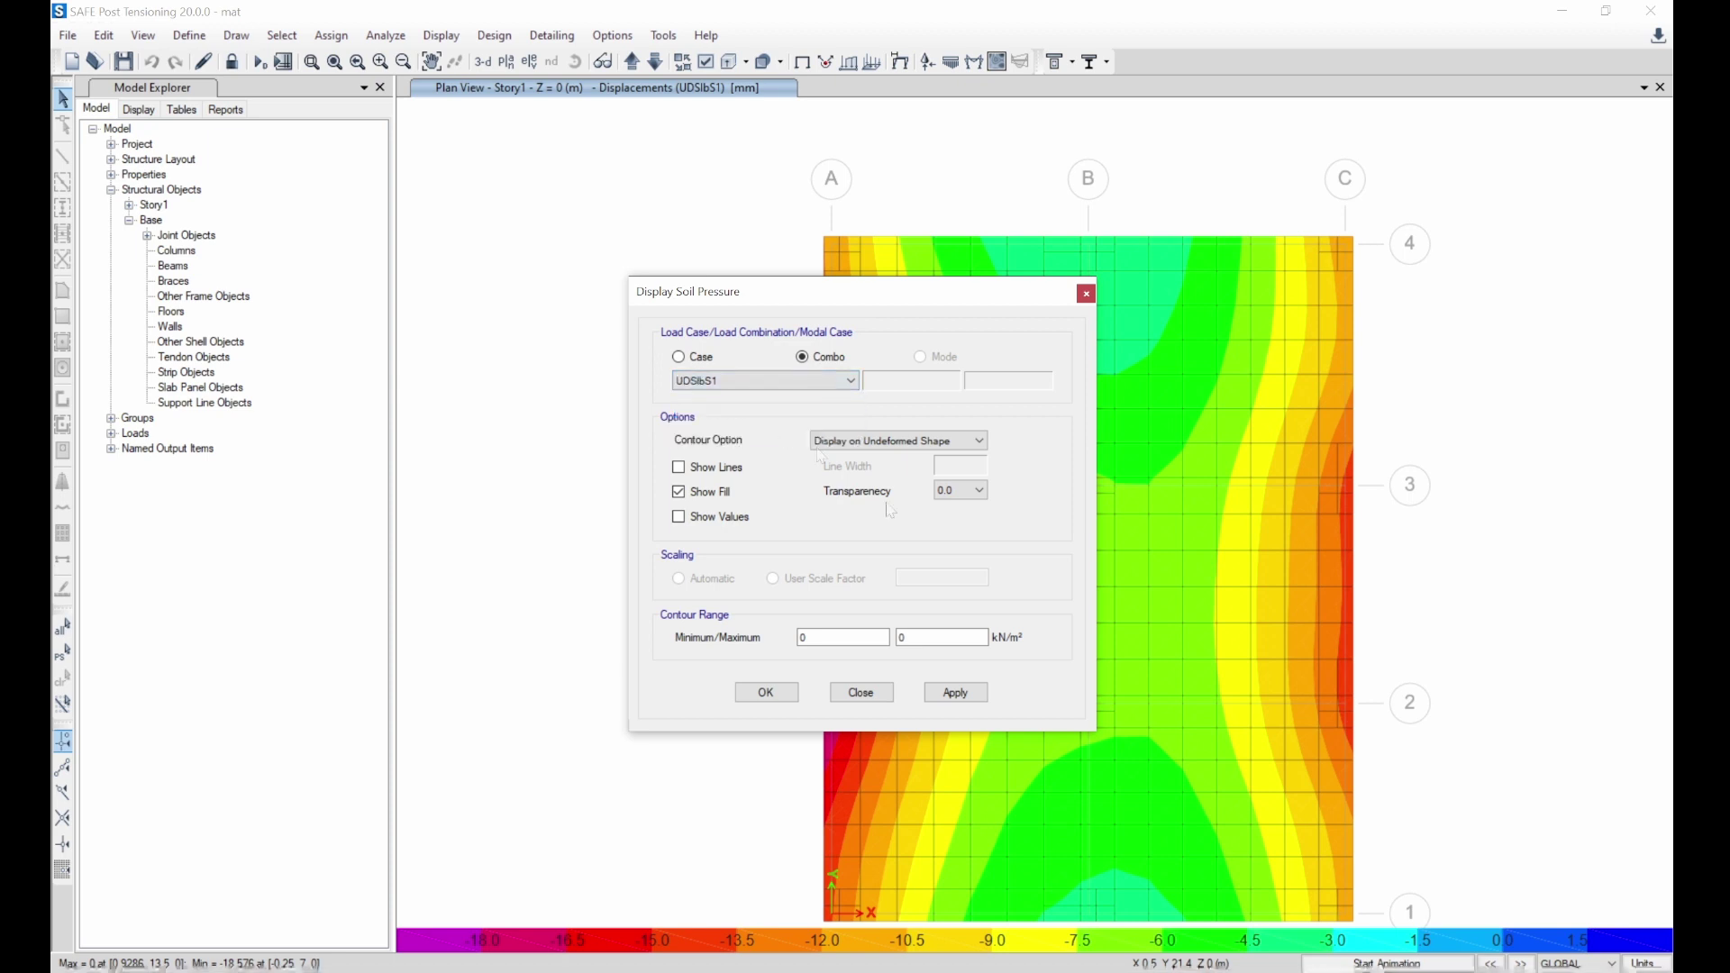
click(976, 688)
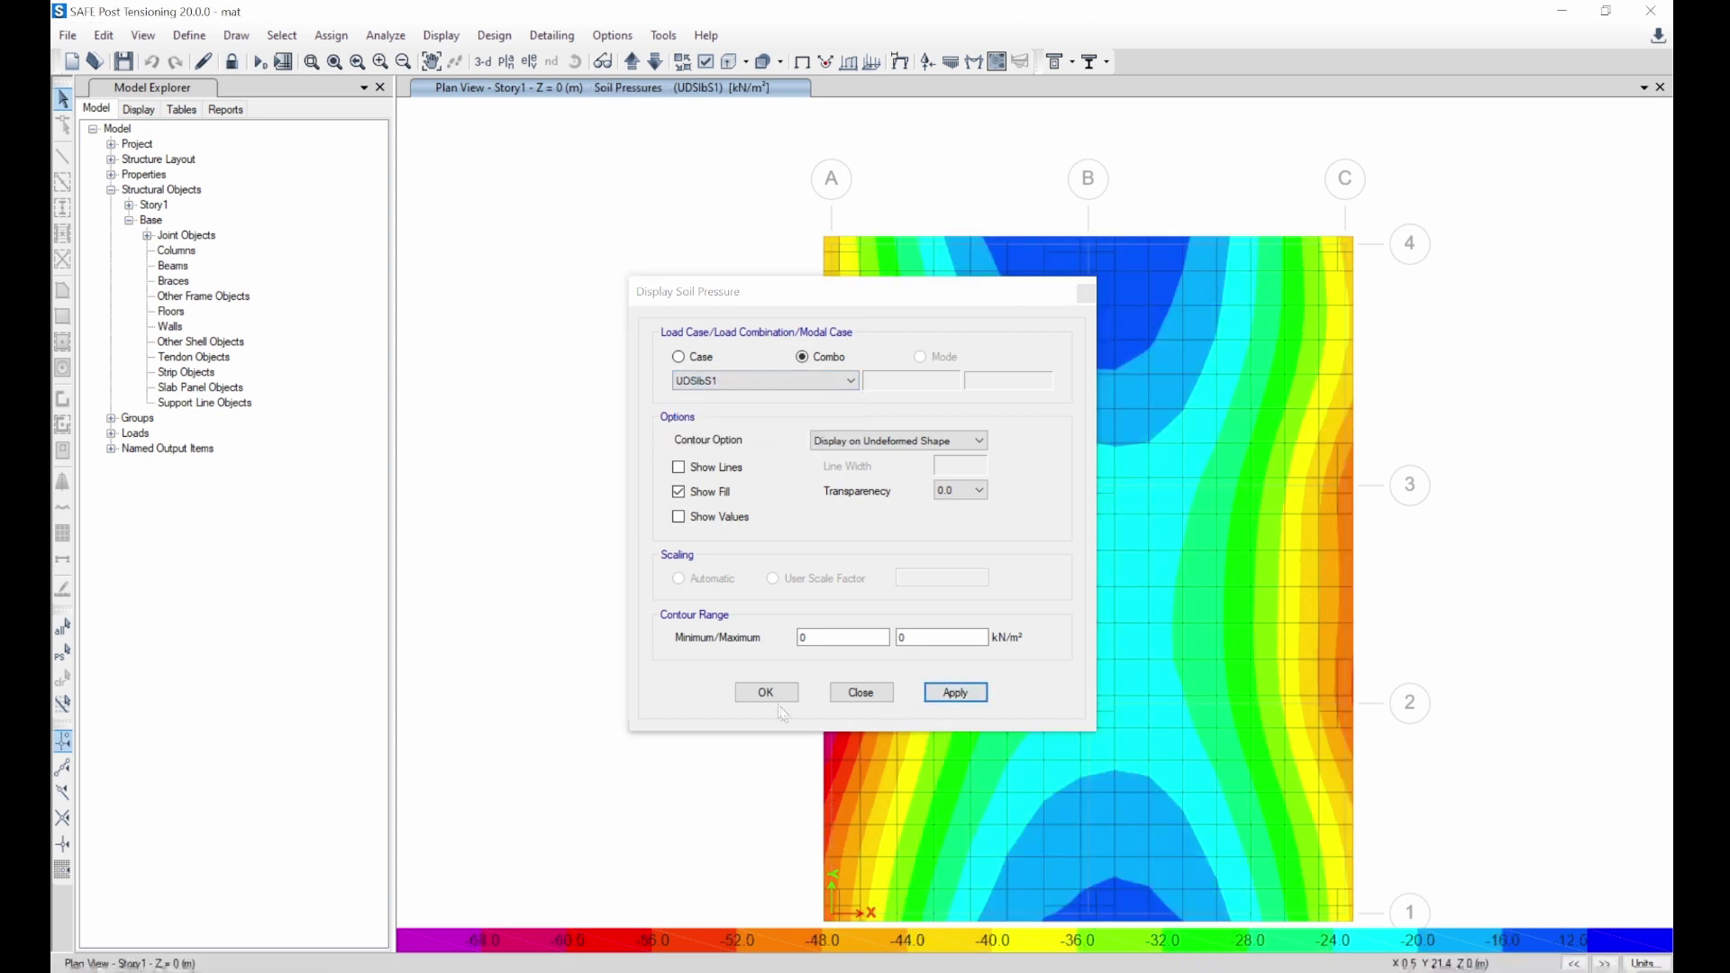
click(780, 703)
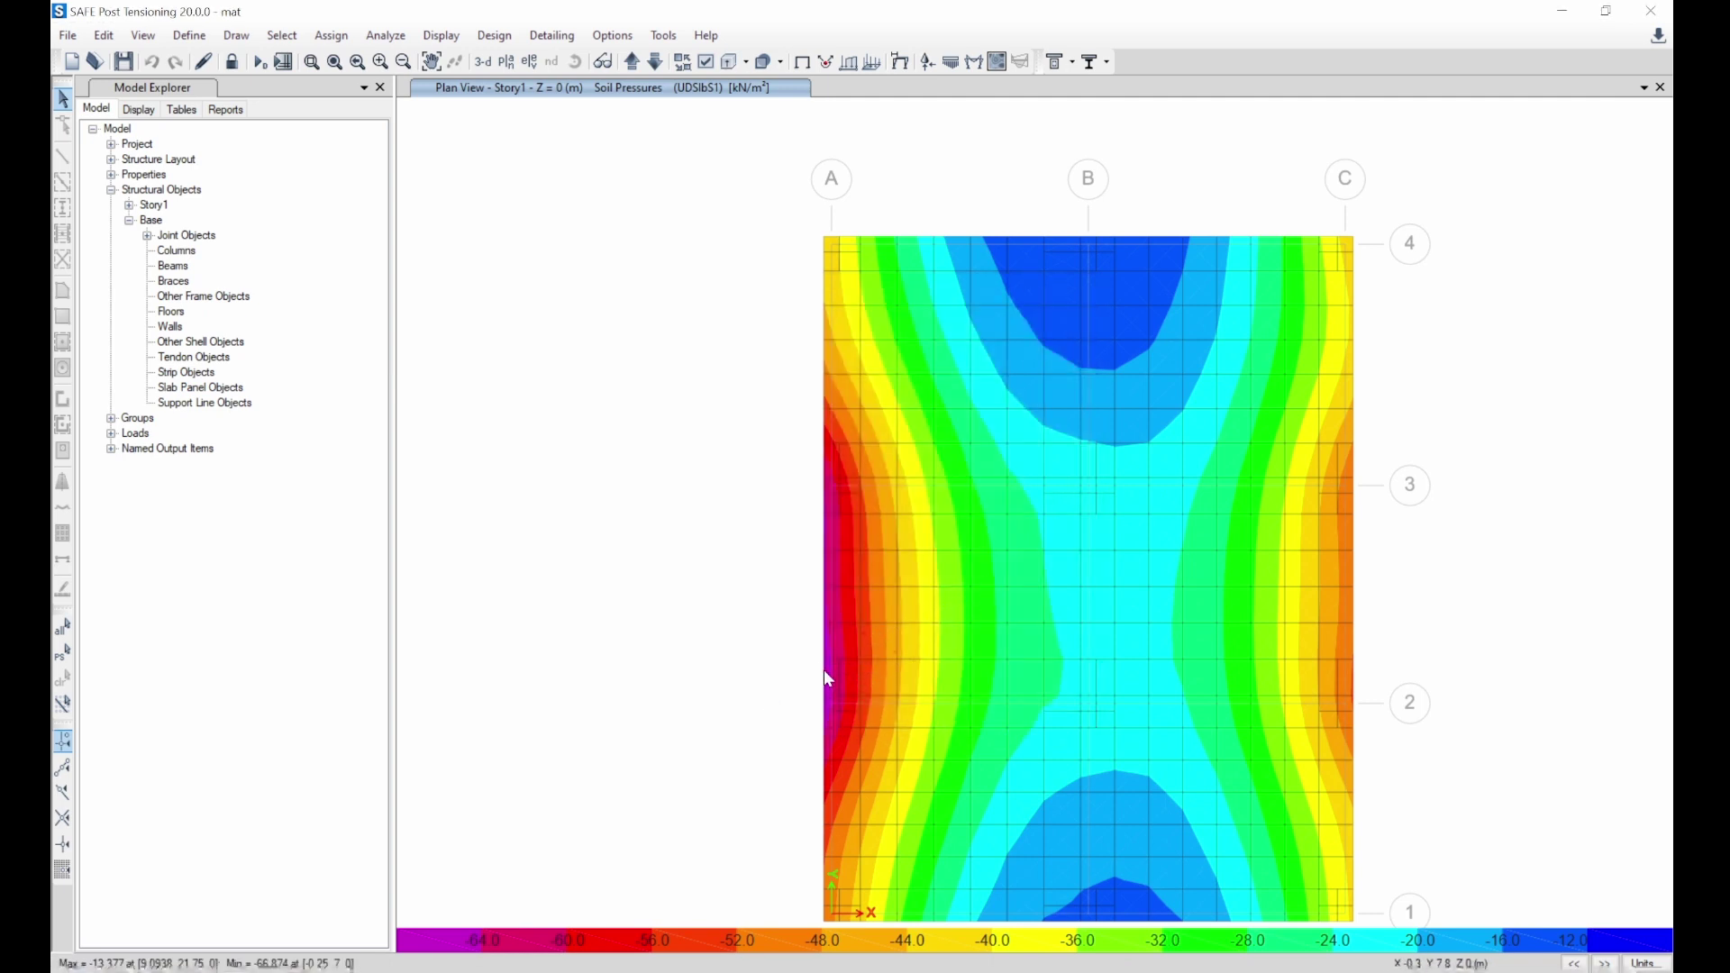
mouse_move(826, 679)
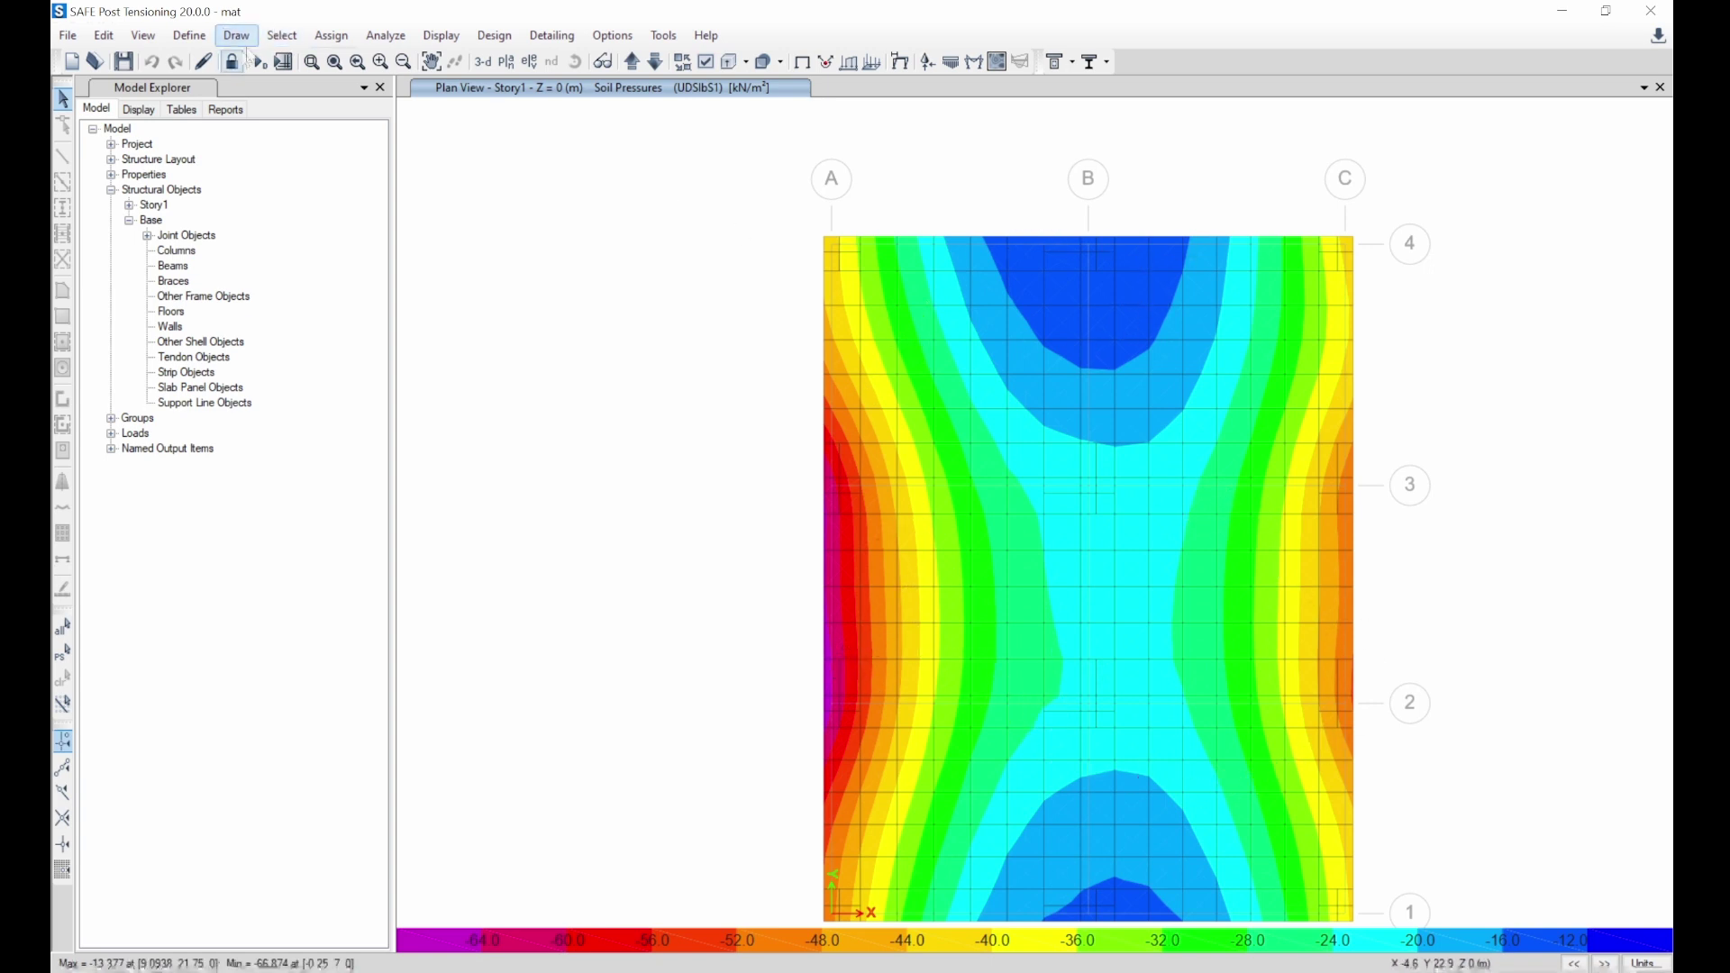
- Unlock the model, deleting the analysis results, and select the mat slab
click(233, 63)
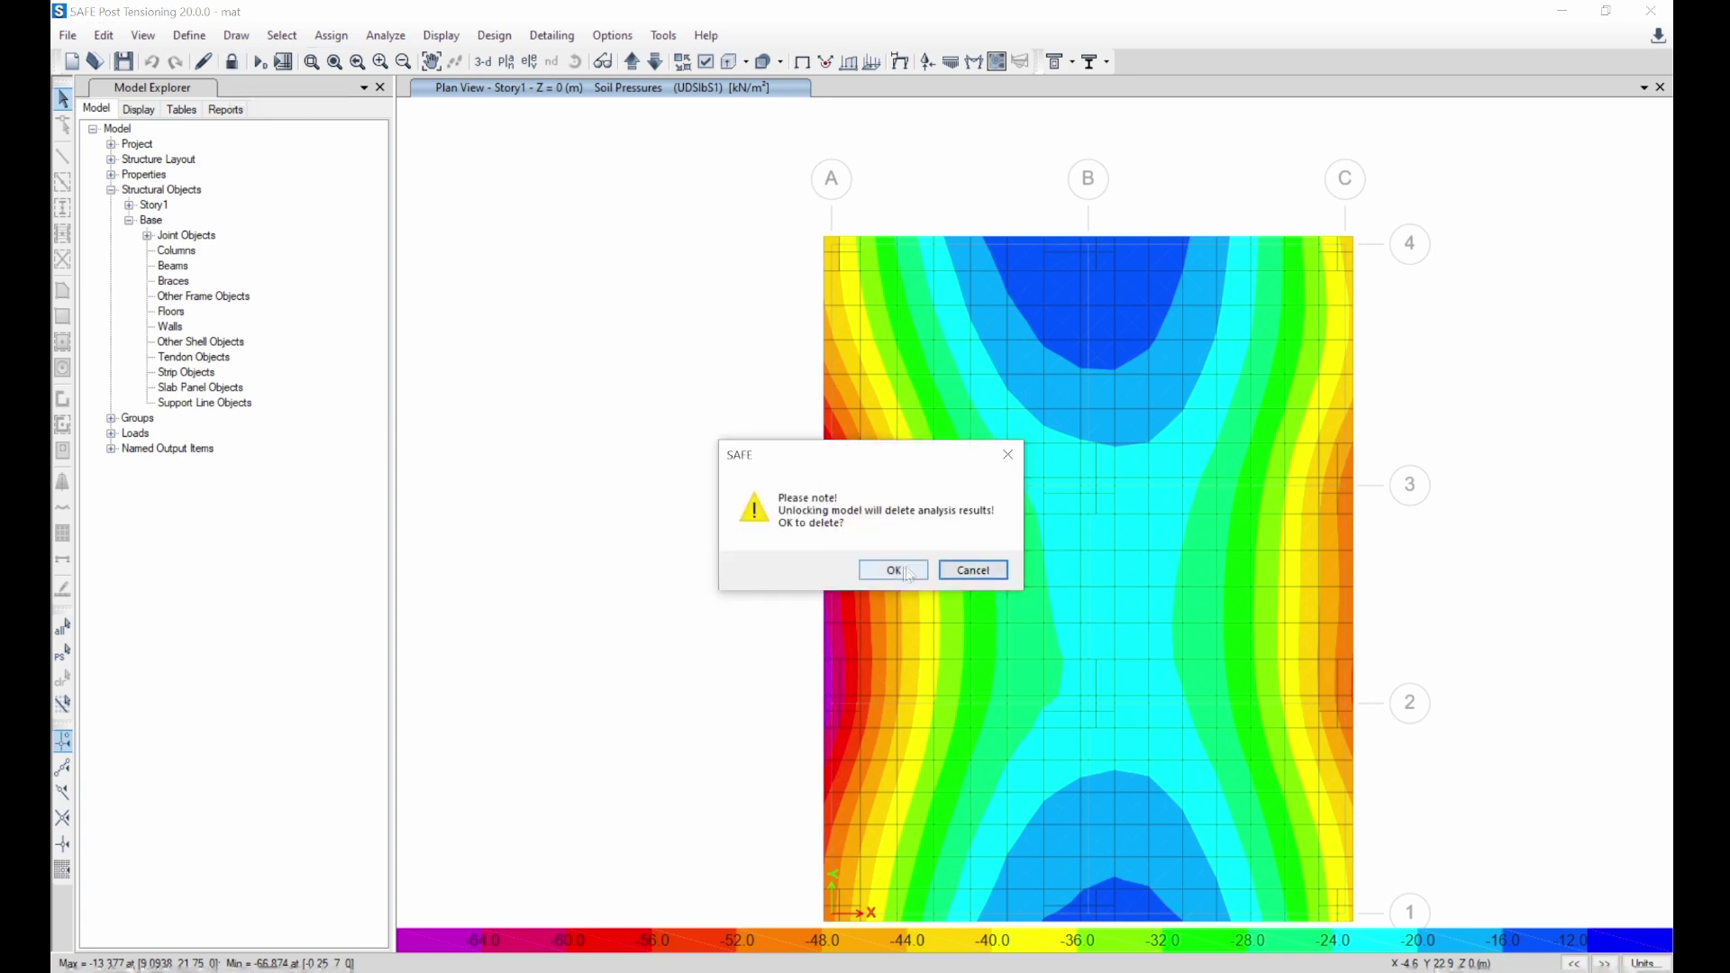
click(973, 569)
click(1036, 578)
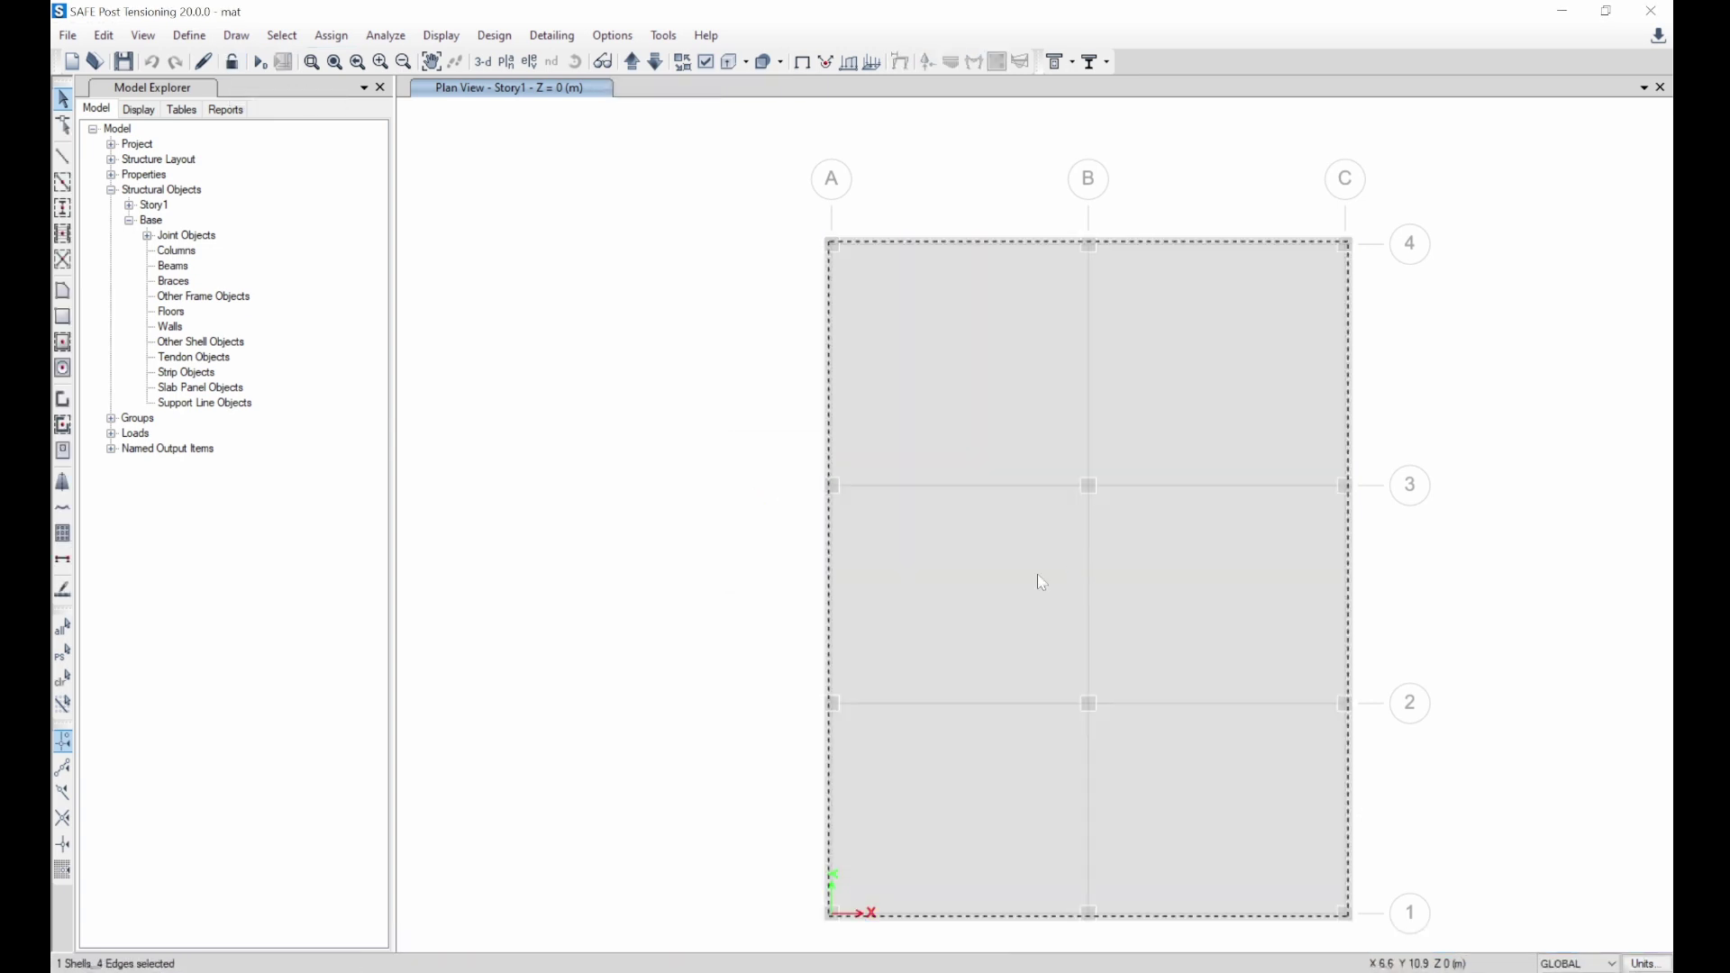
click(191, 36)
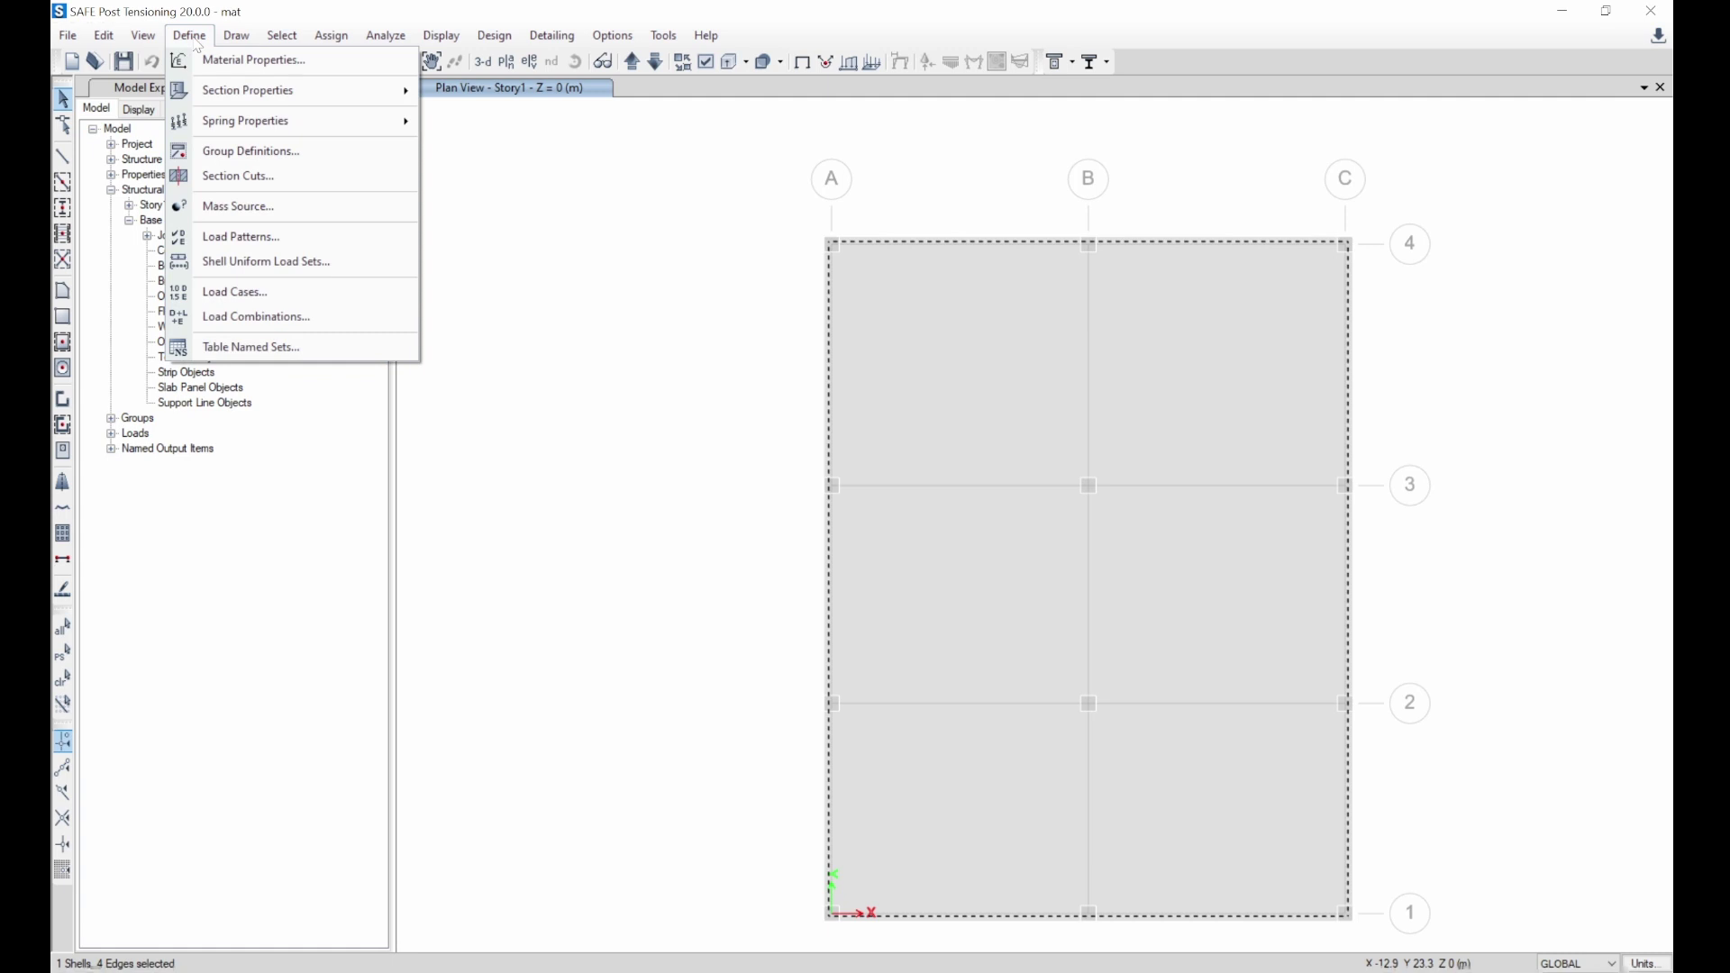
click(198, 42)
click(198, 43)
click(198, 43)
click(198, 42)
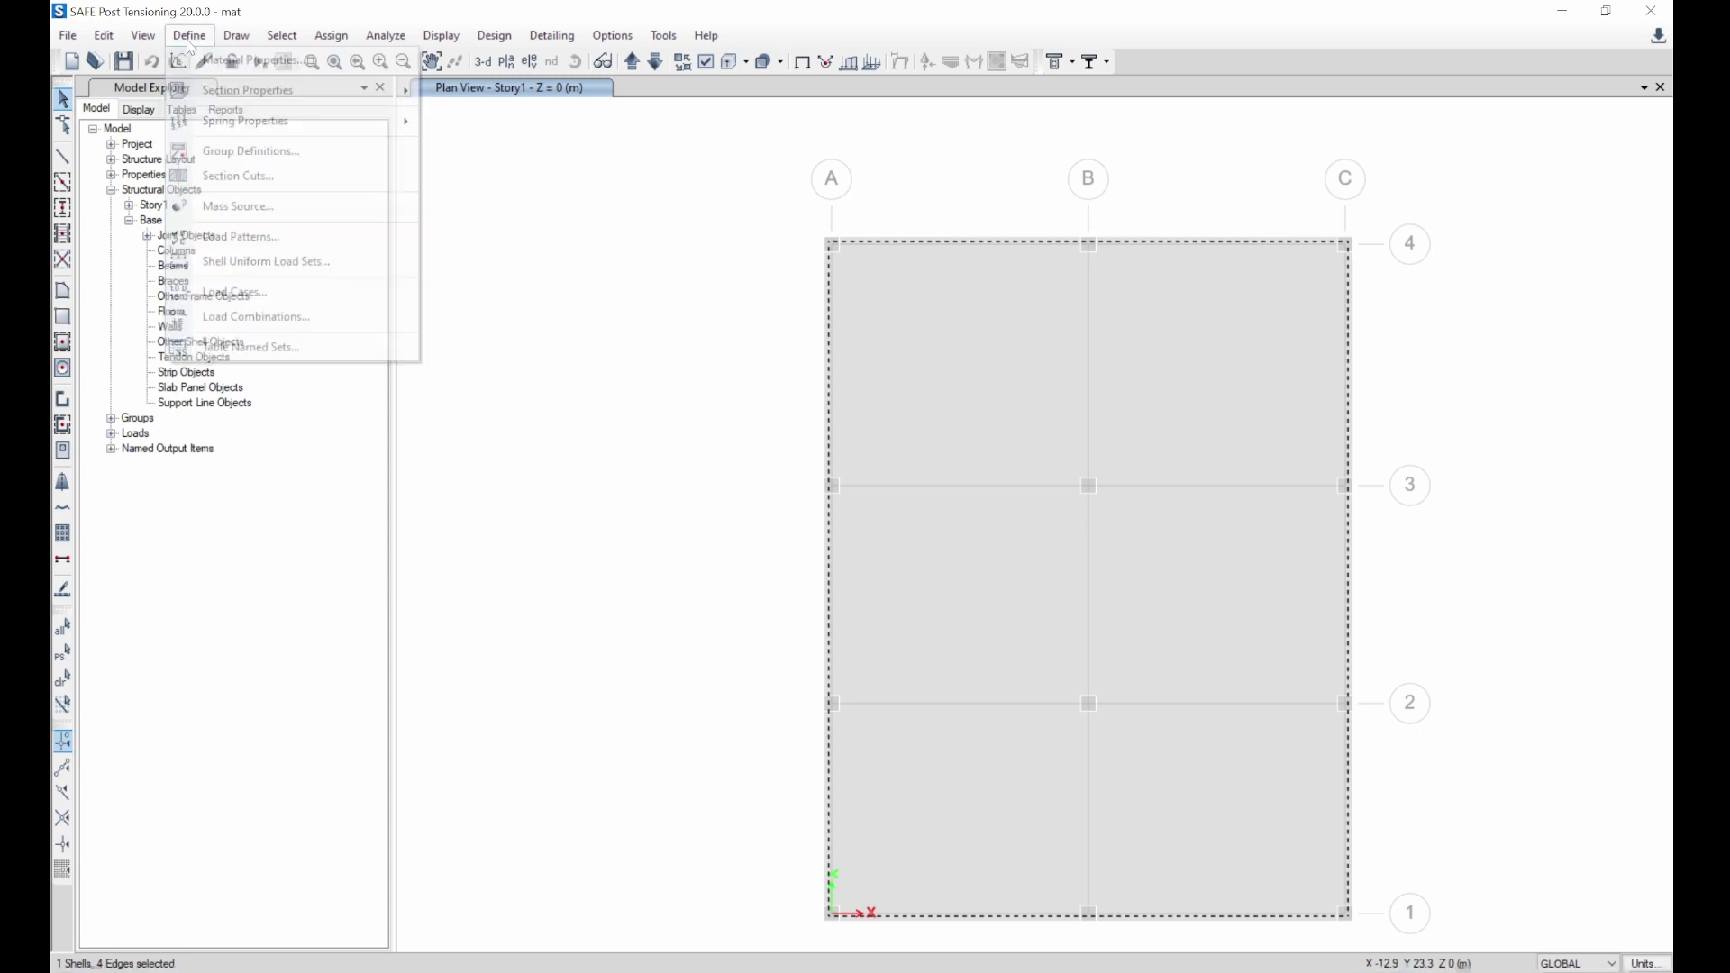
click(198, 43)
- Expand the selected mat slab outward with an offset of 600 mm
click(126, 42)
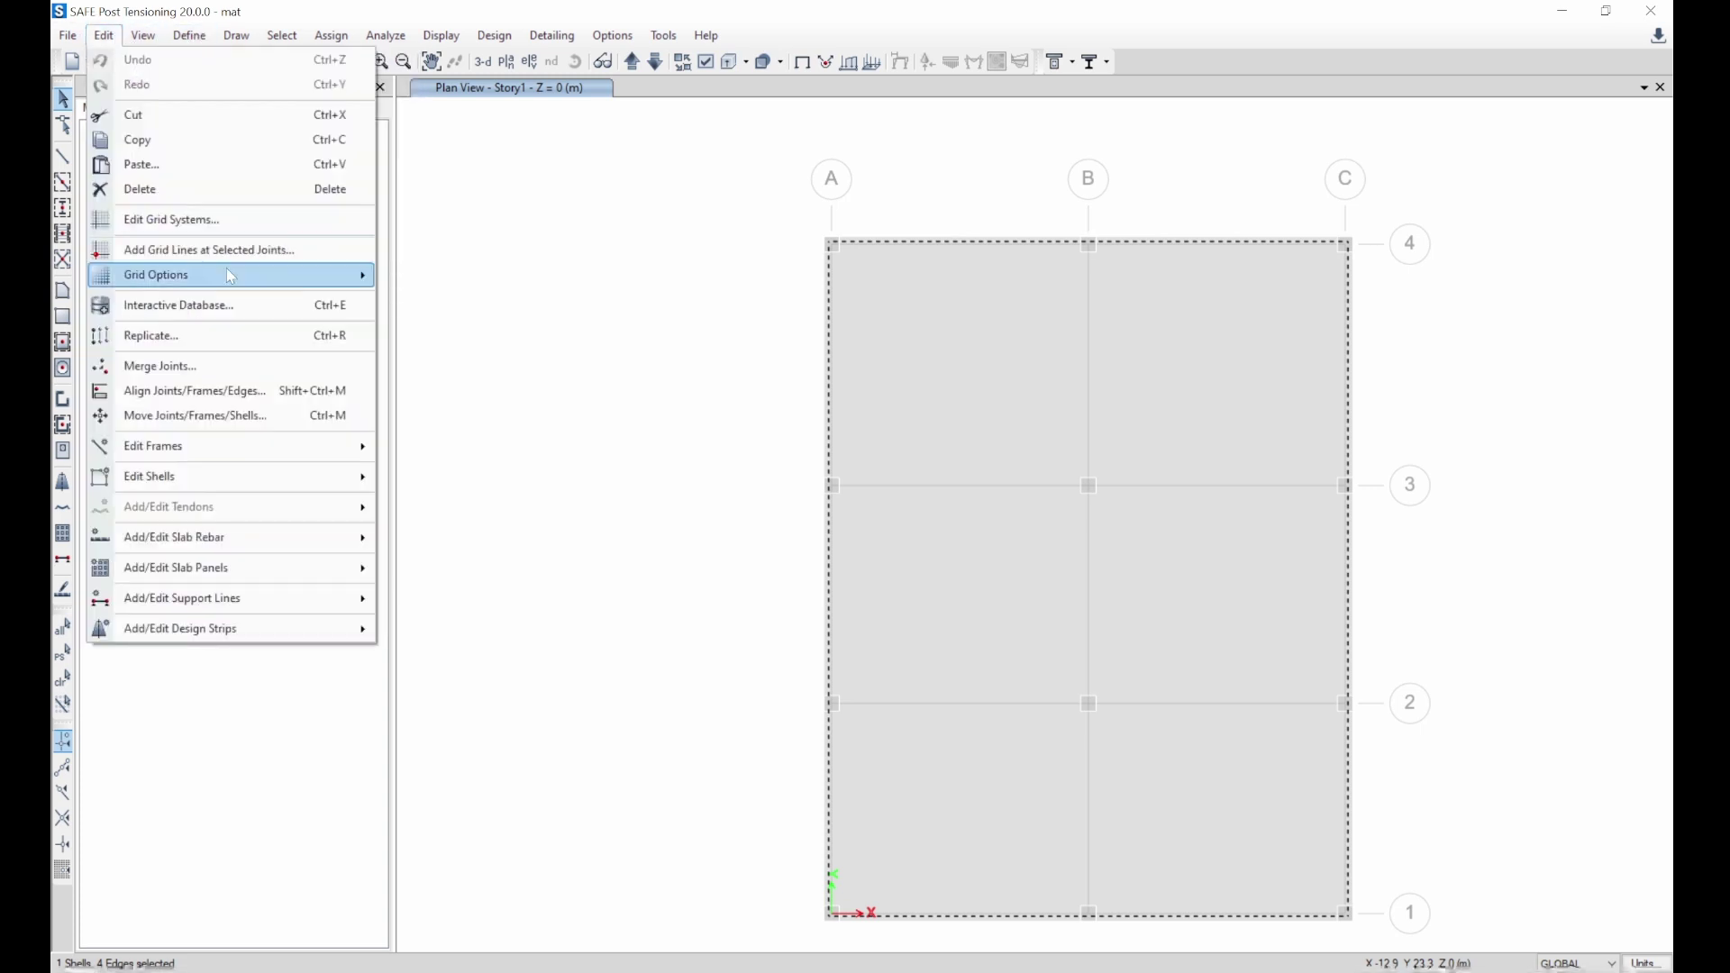
mouse_move(317, 488)
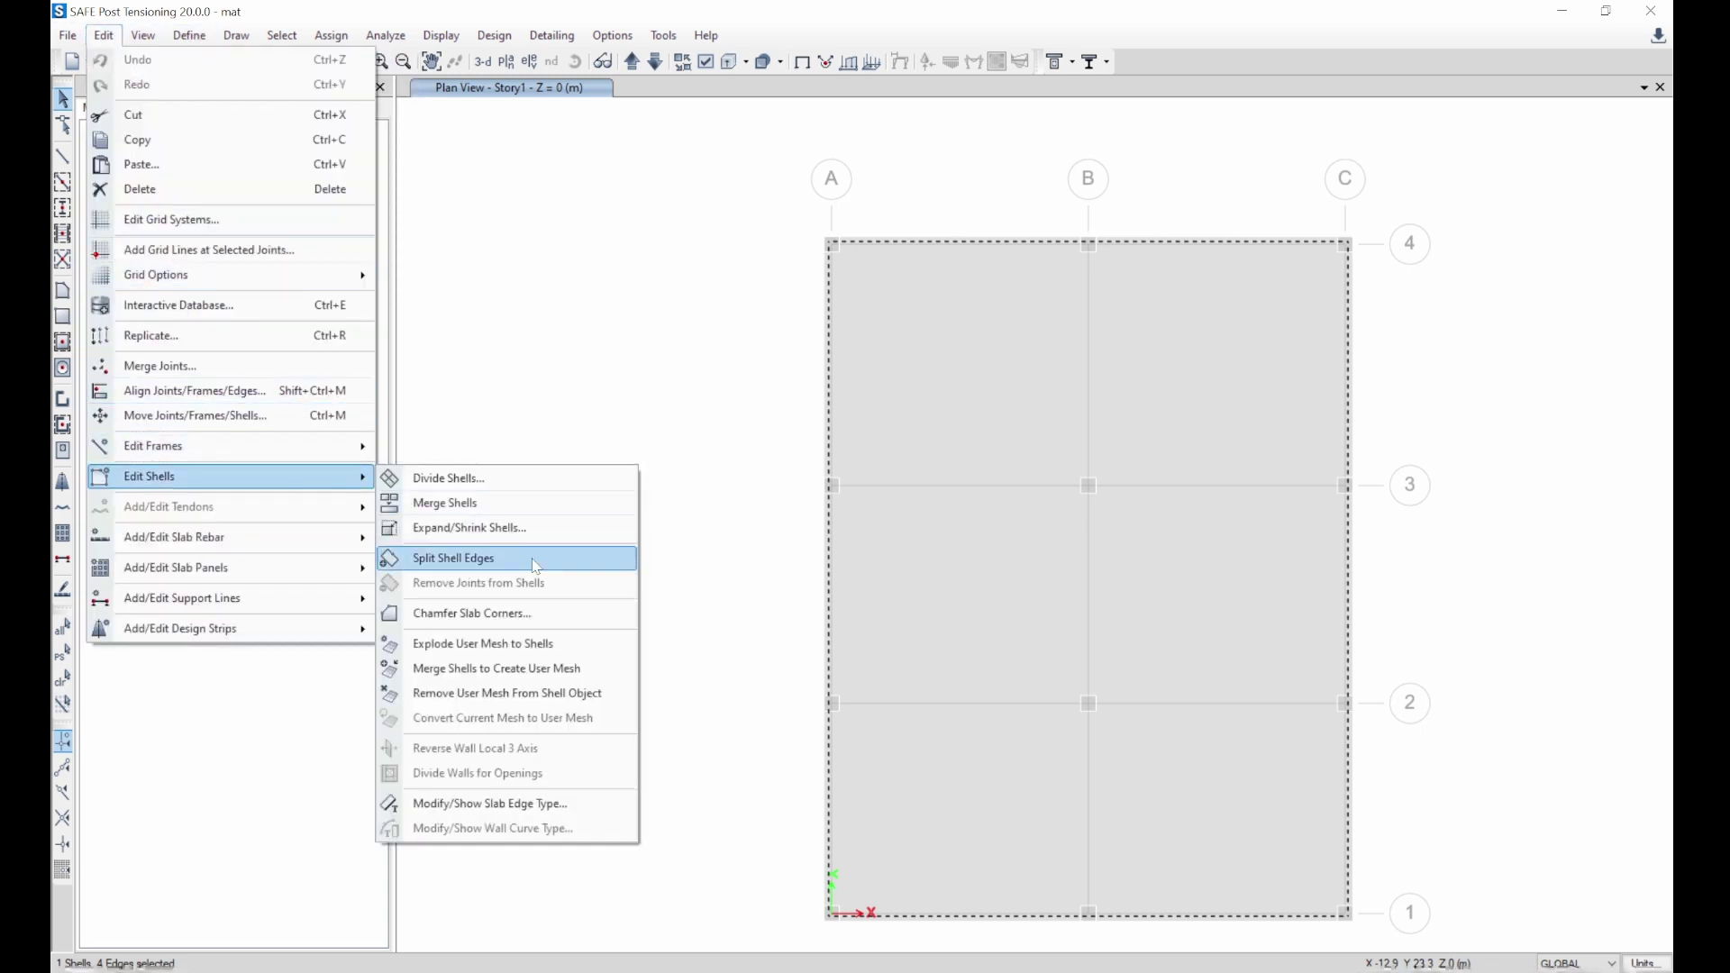
click(515, 538)
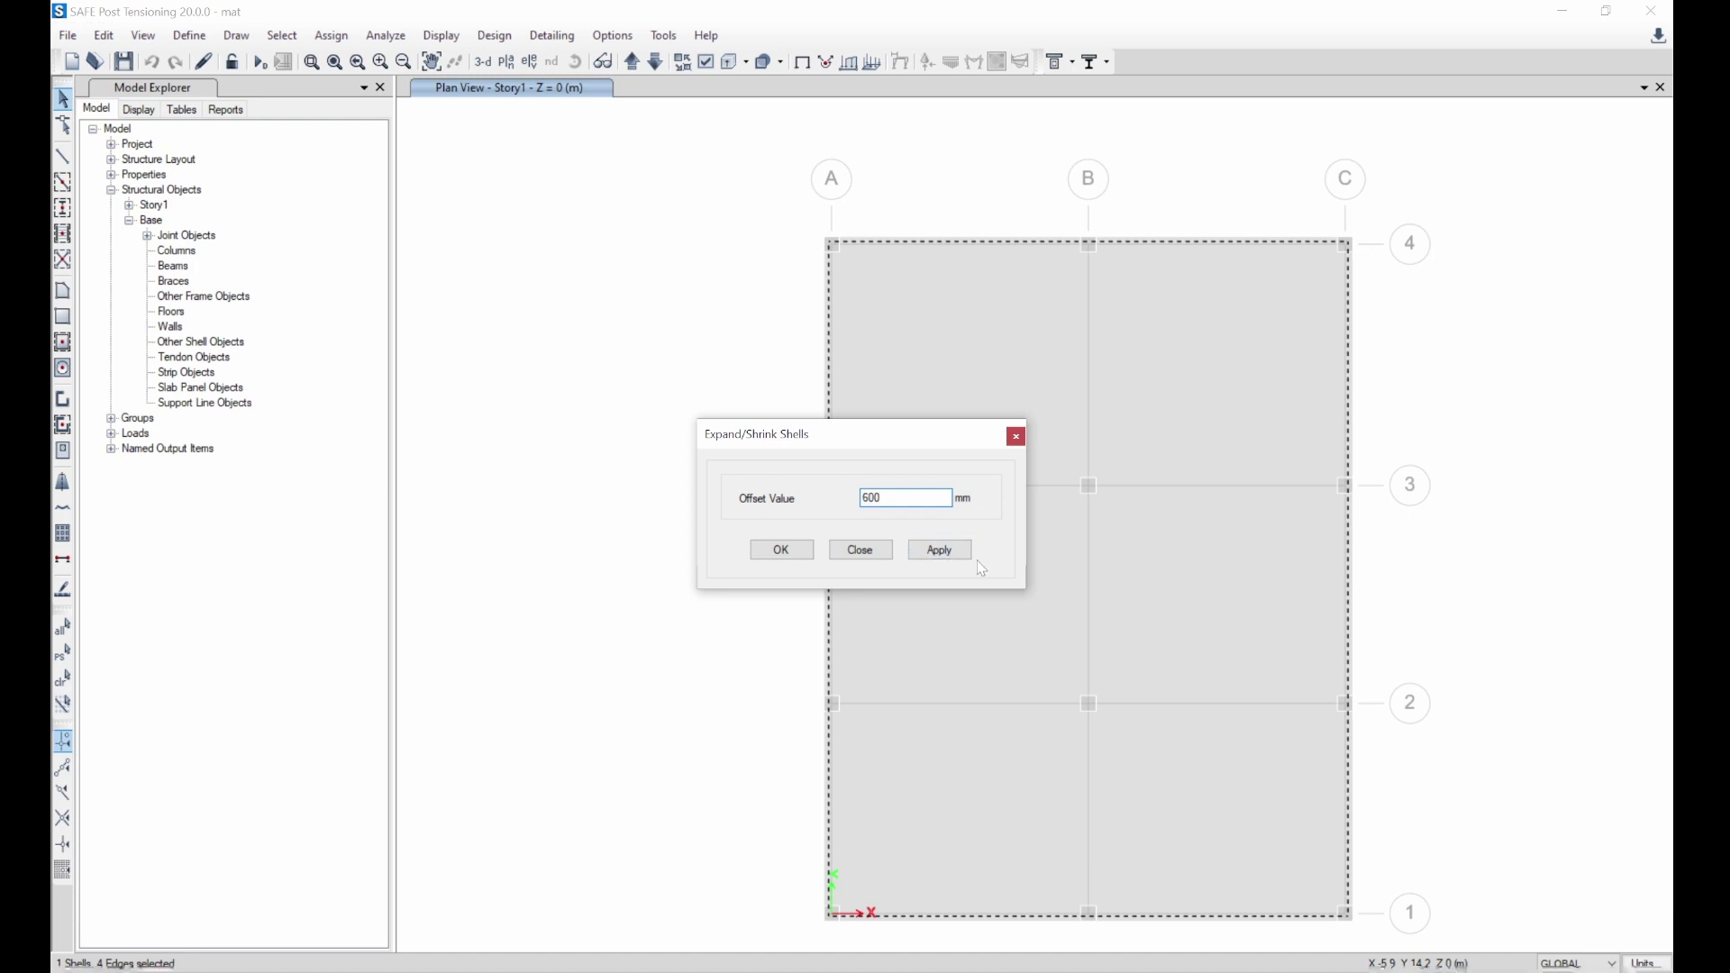
click(939, 550)
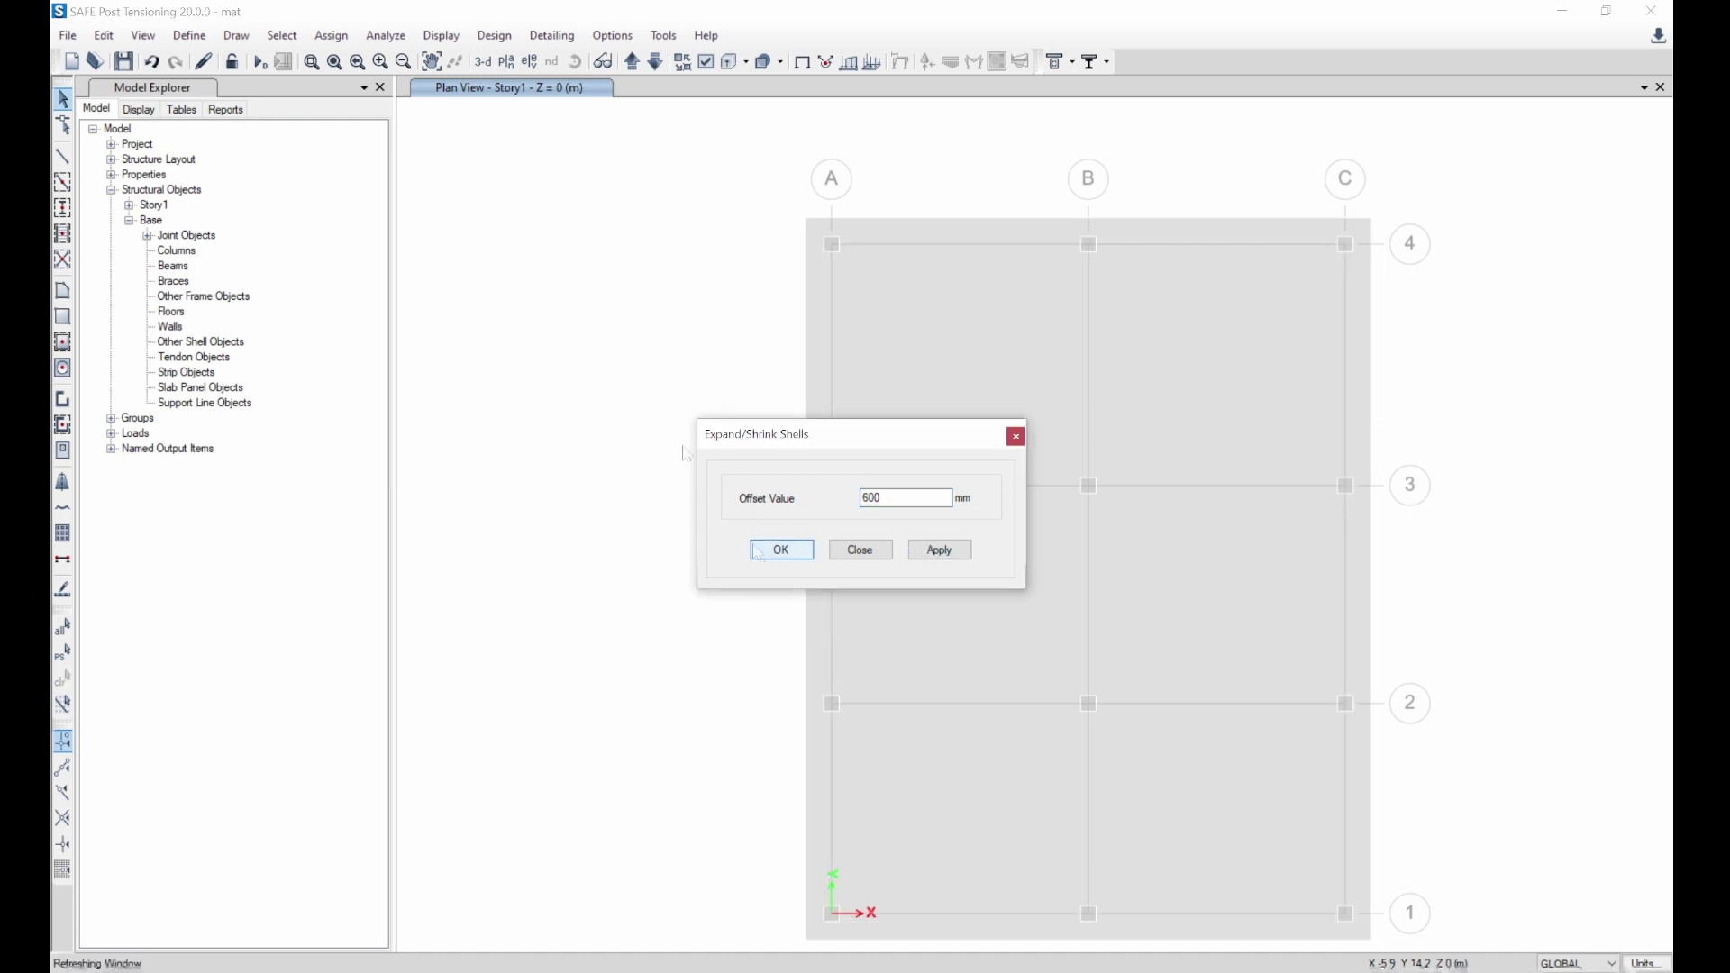
click(780, 549)
- Rerun the analysis on the enlarged mat and display the soil pressure contours for the UDSlbS1 combination
click(259, 63)
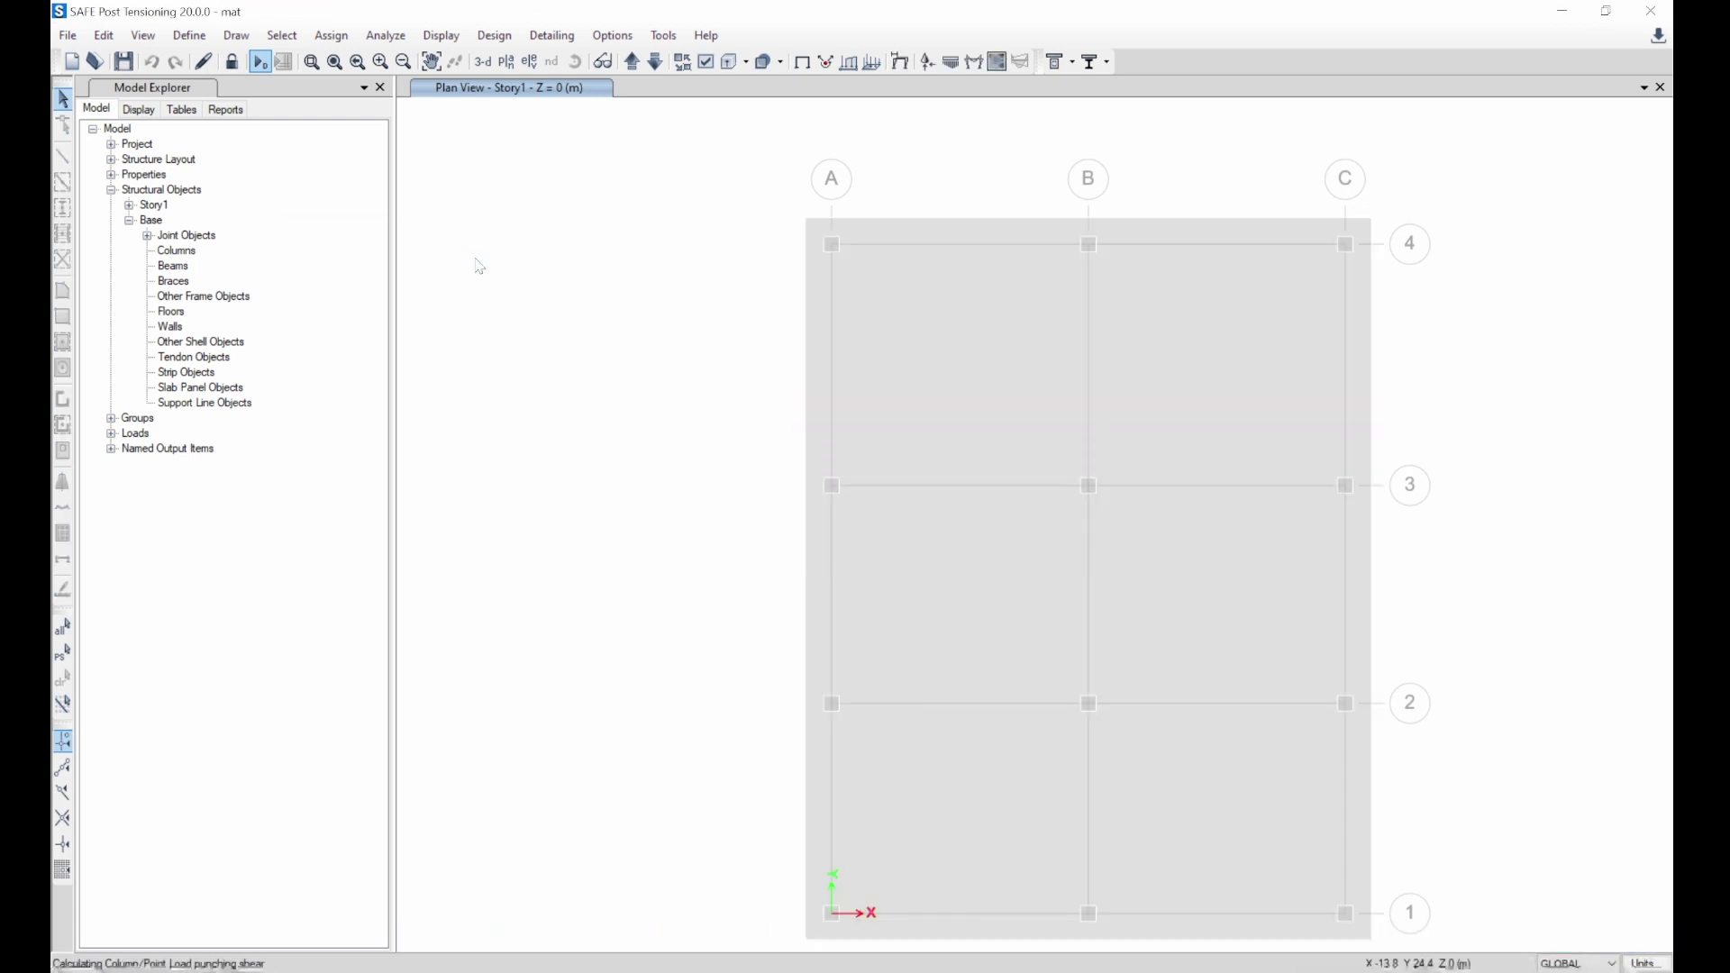
click(441, 36)
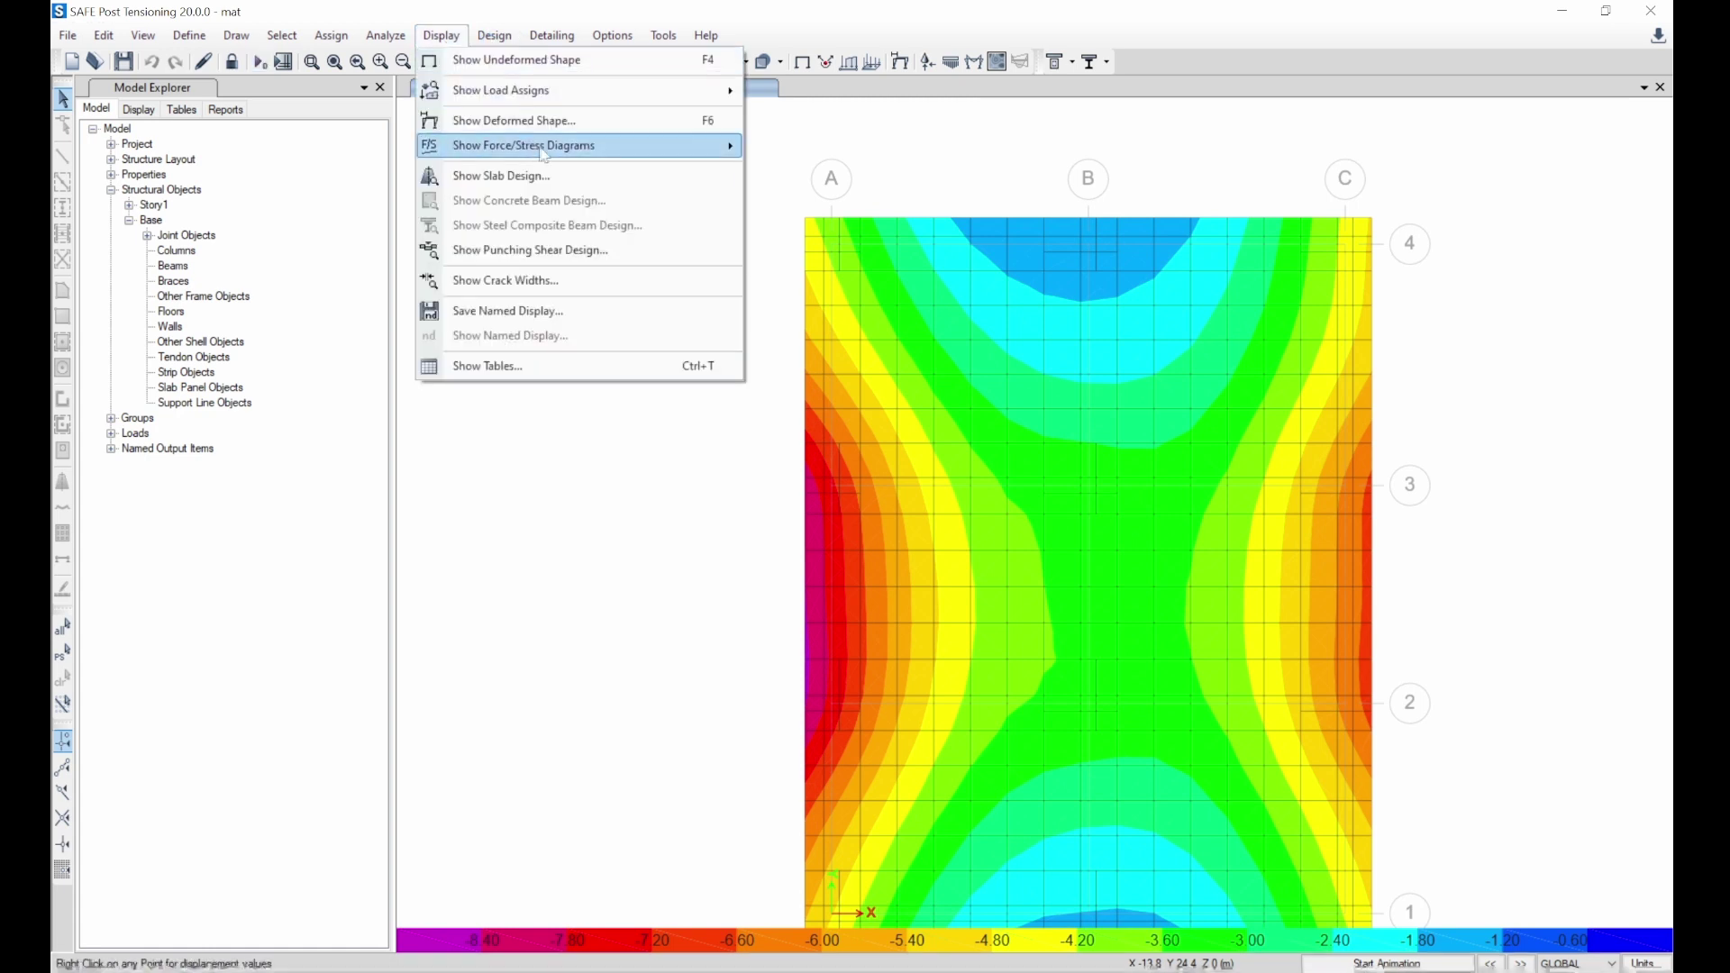
mouse_move(592, 147)
click(816, 172)
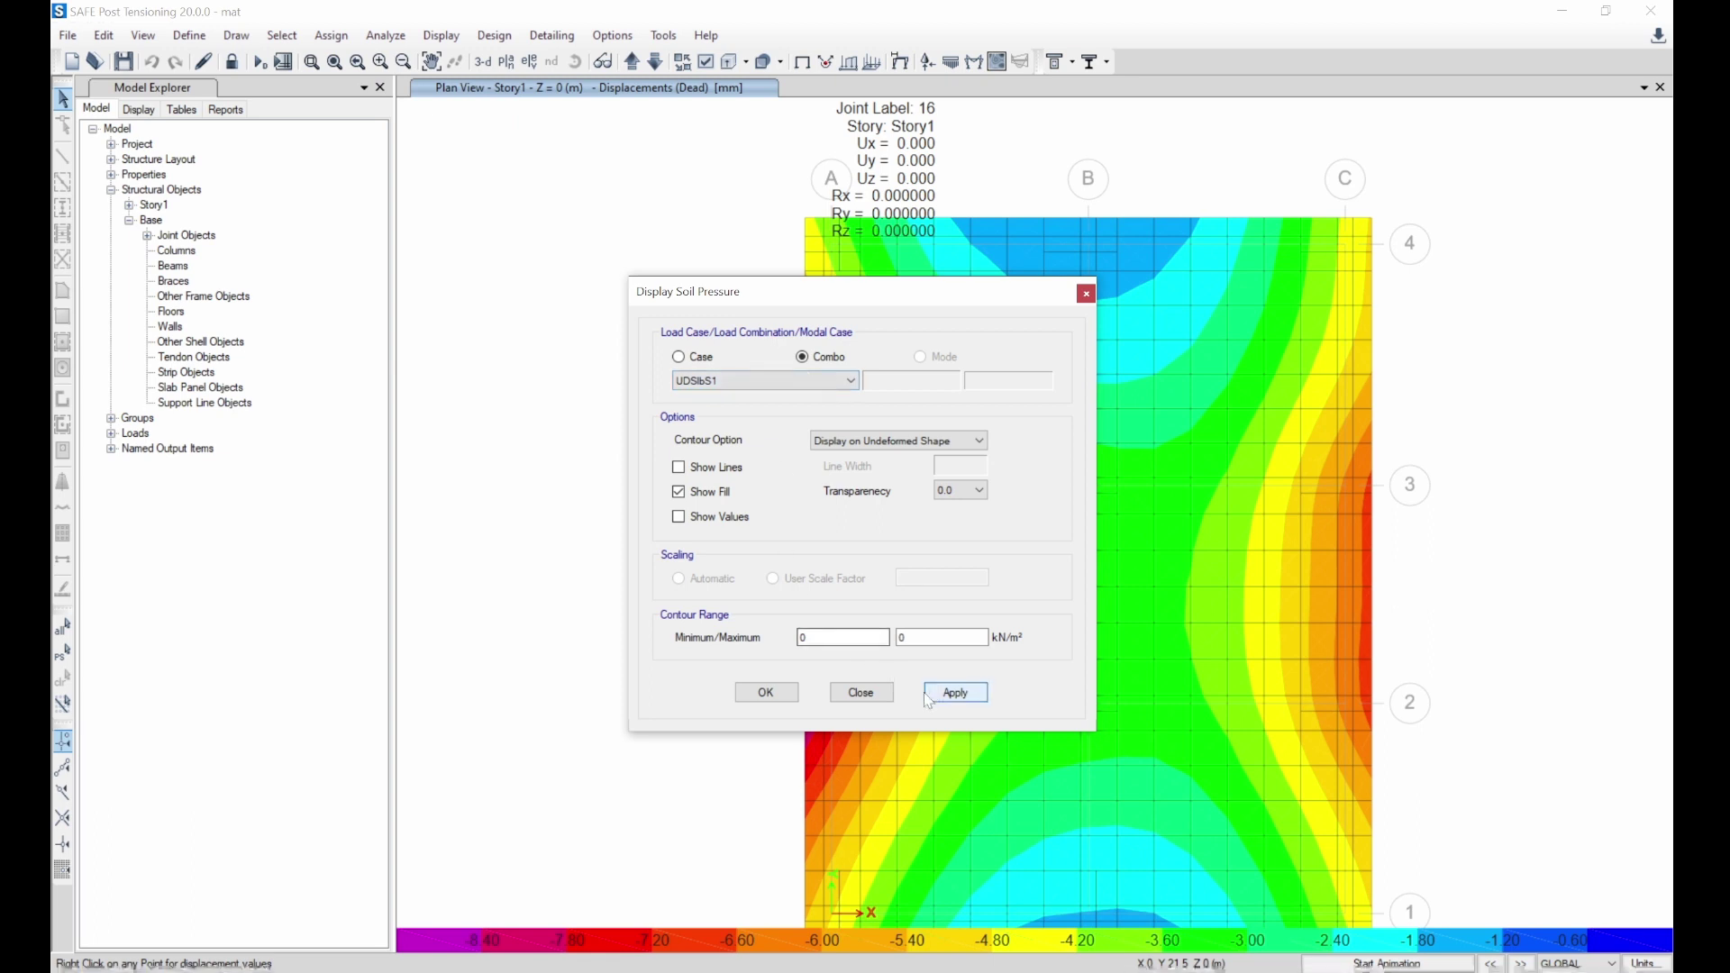
click(957, 695)
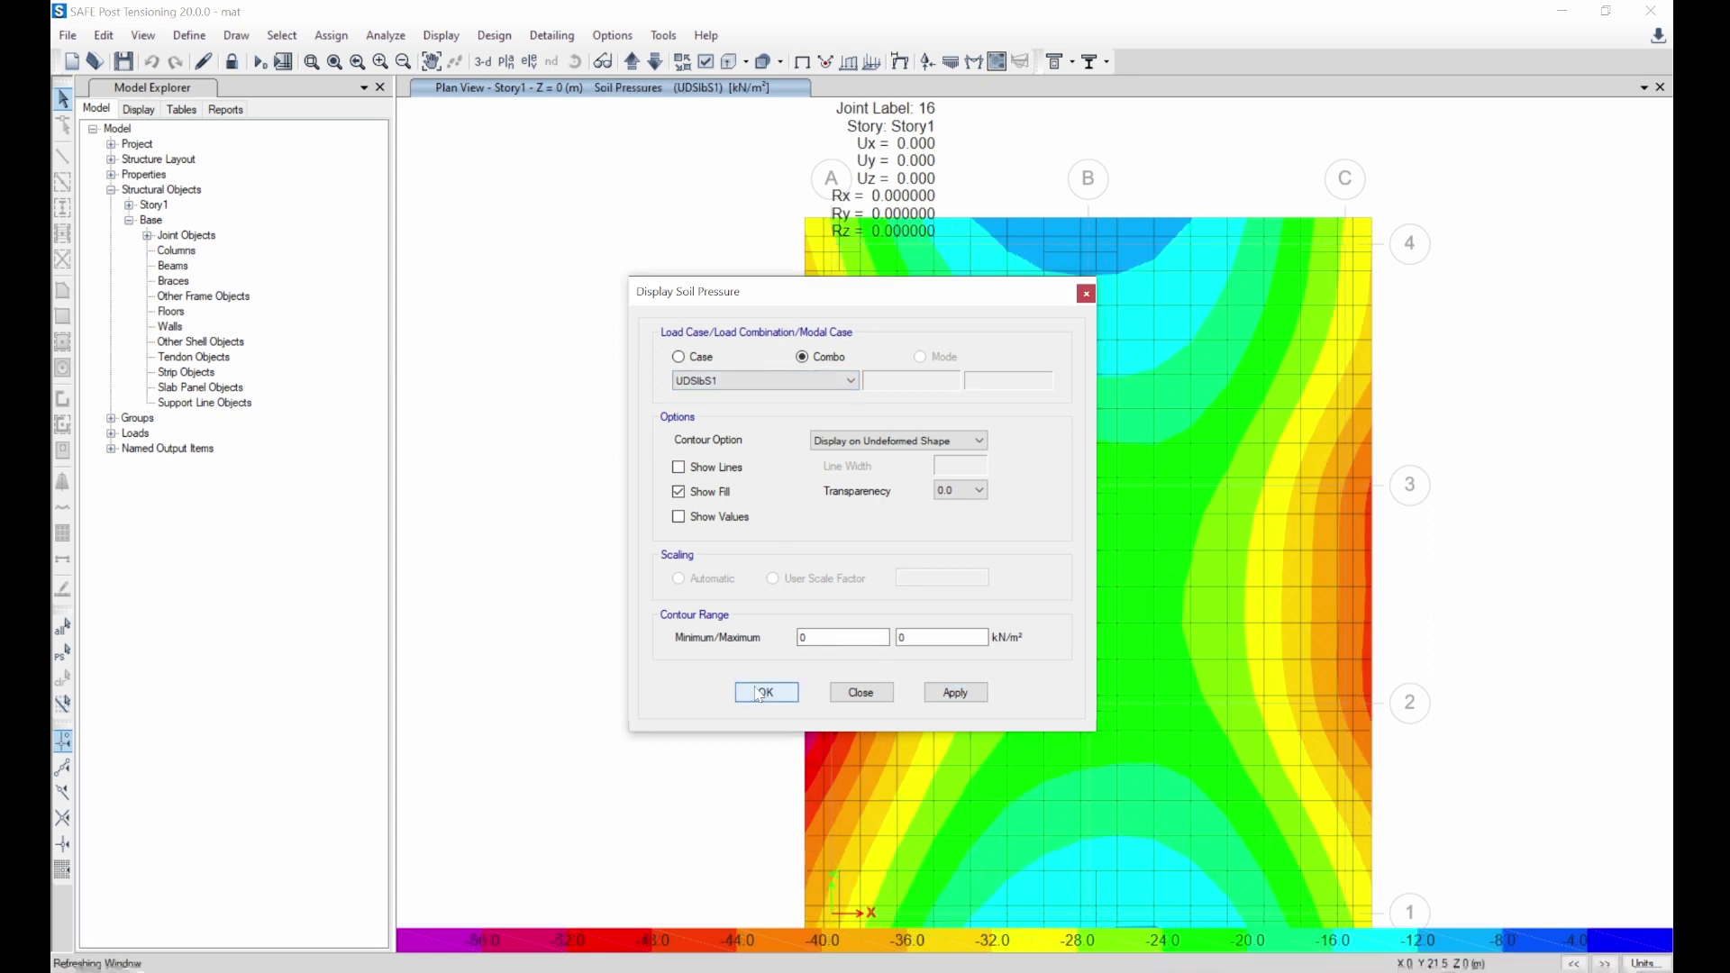
click(764, 692)
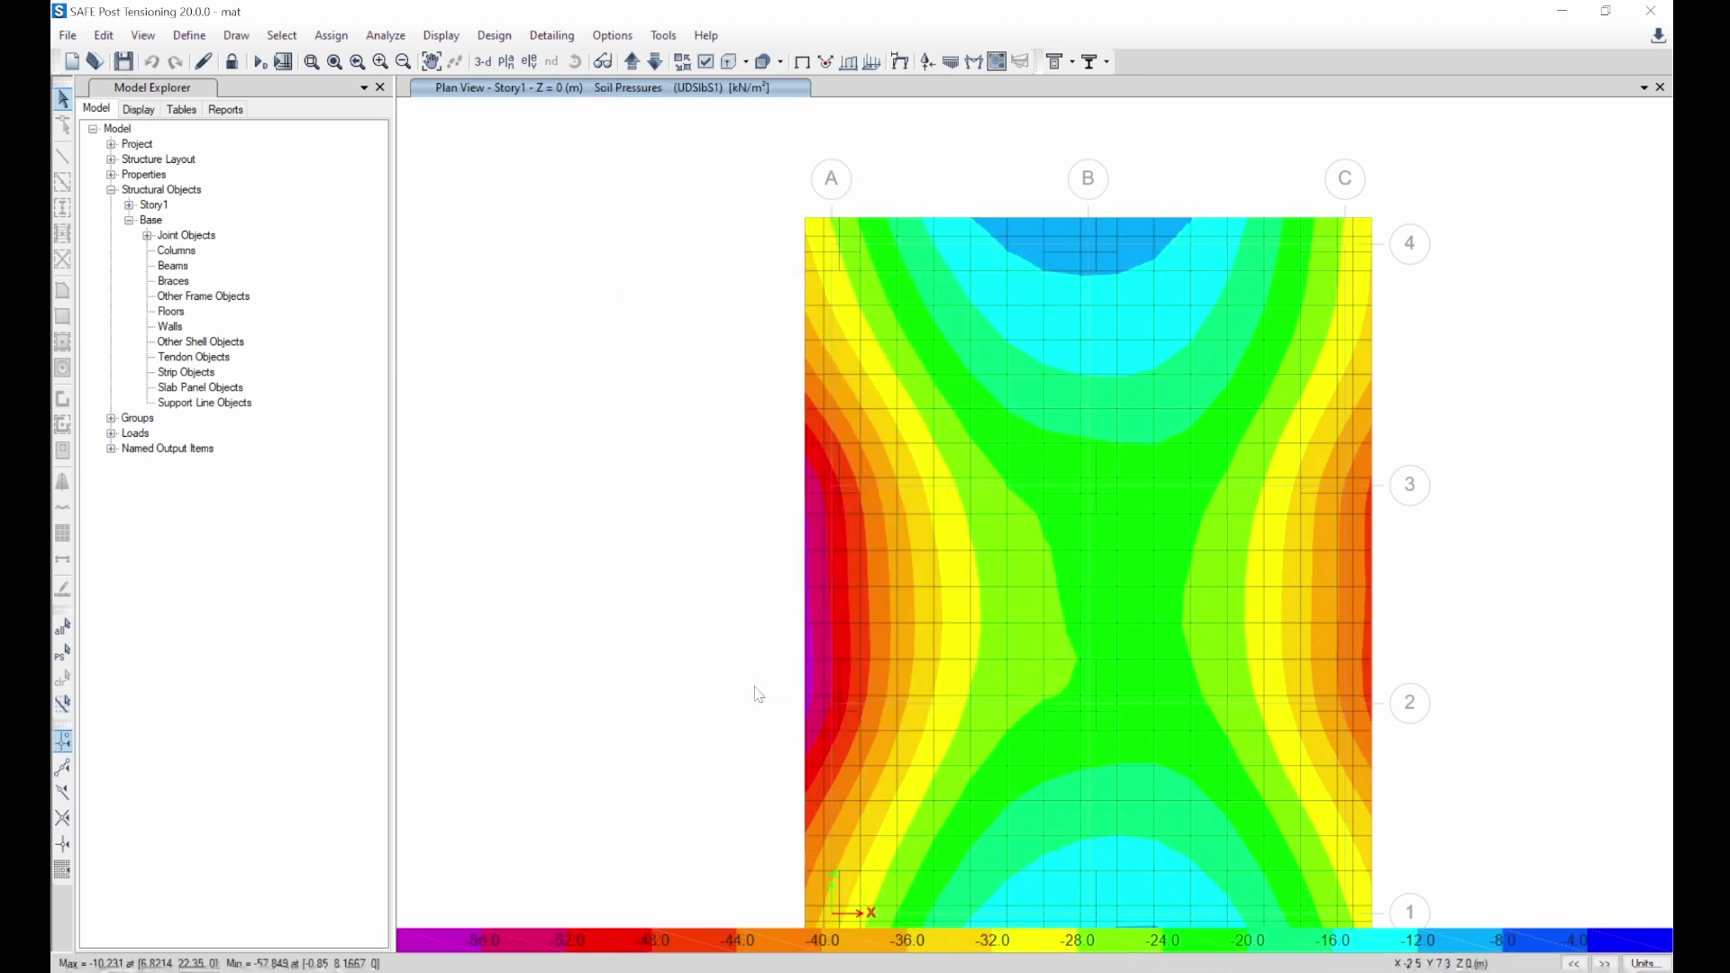
- Check the allowable soil pressure in the MAT-DESIGN PDF and return to the SAFE soil pressure plot
key(alt+Tab)
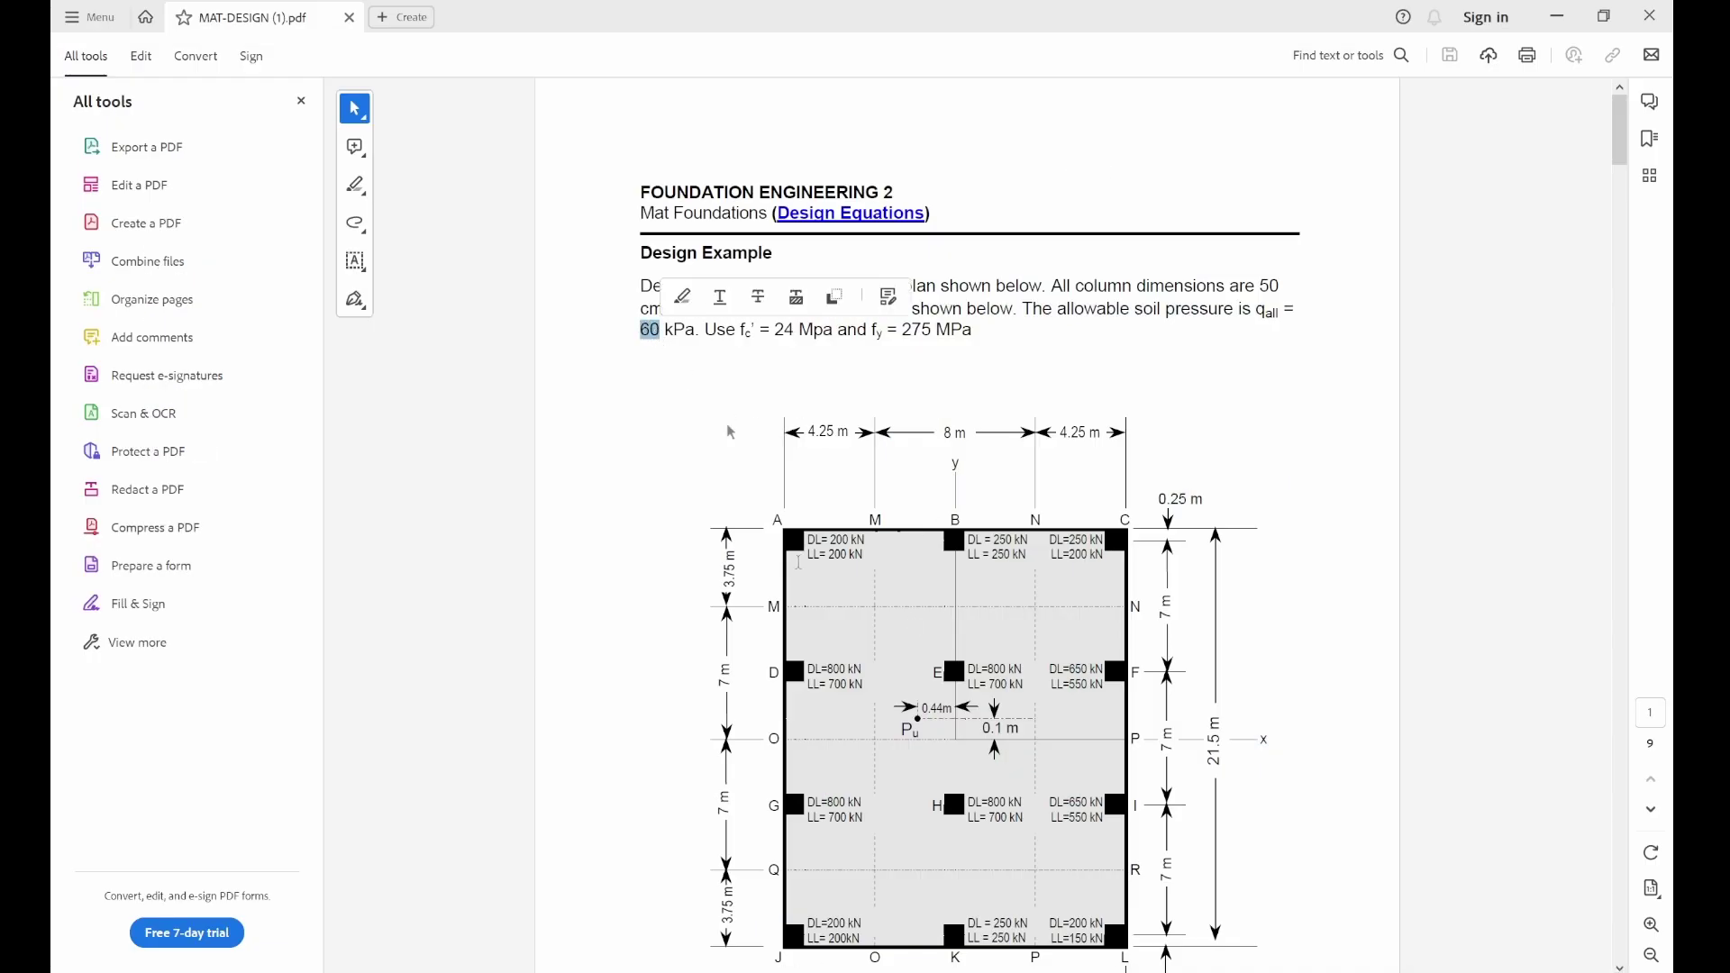
key(alt+Tab)
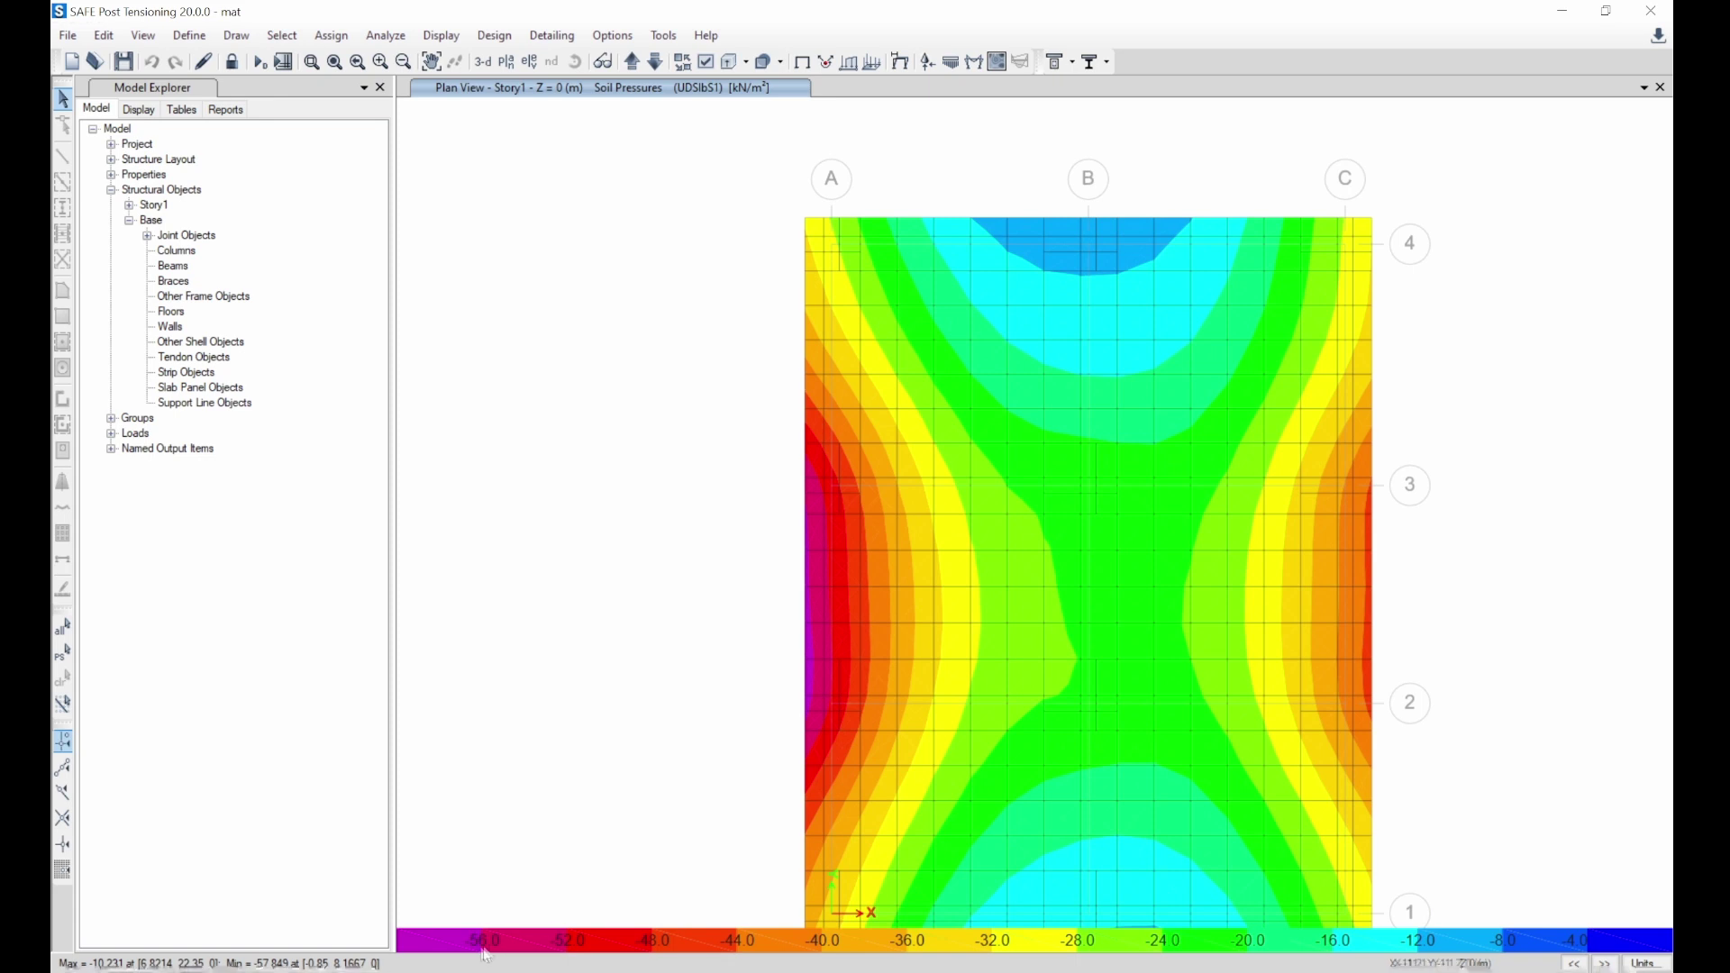